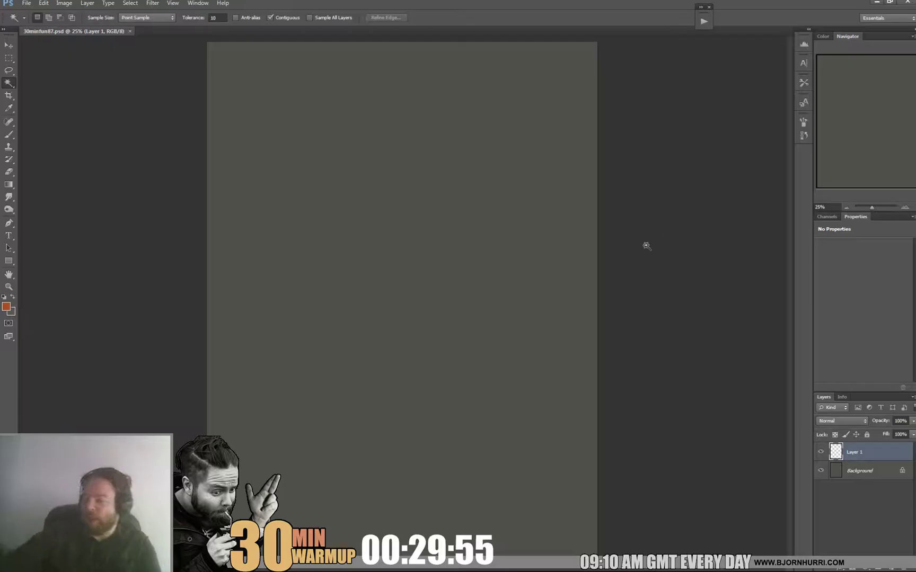
Step: Select the Brush and set the foreground colour to pale peach #f1bea3
key("b")
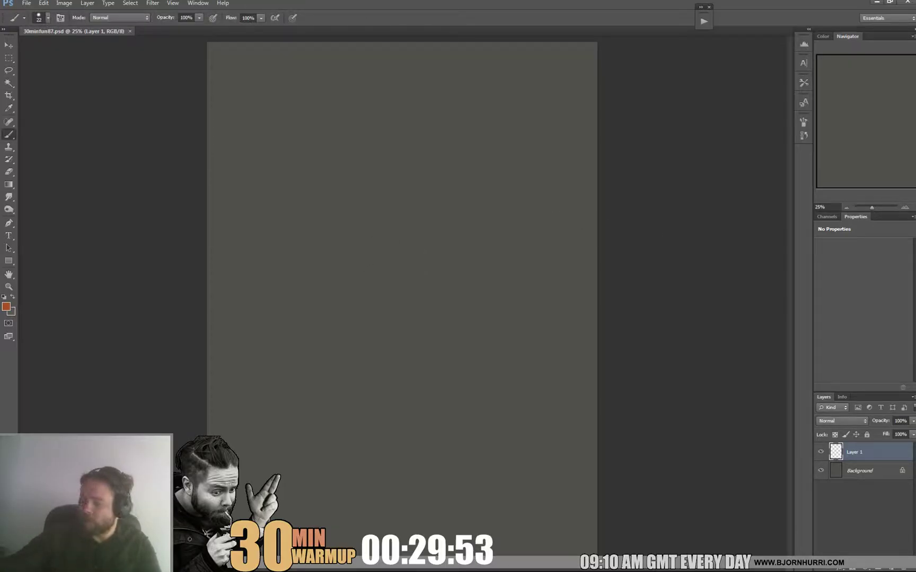
left_click(6, 307)
left_click(392, 111)
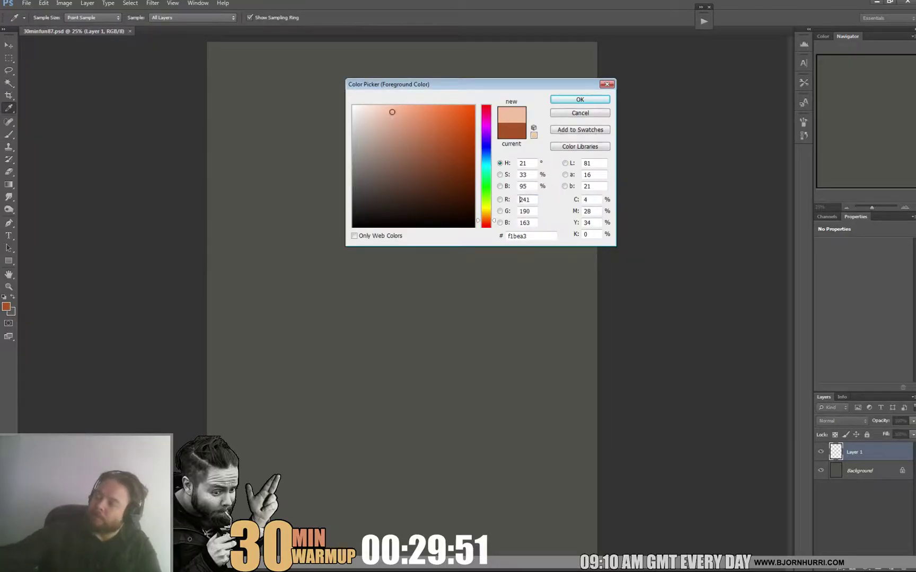
left_click(580, 100)
Step: Check the brush presets and paint a rough peach oval blob for the head
right_click(392, 170)
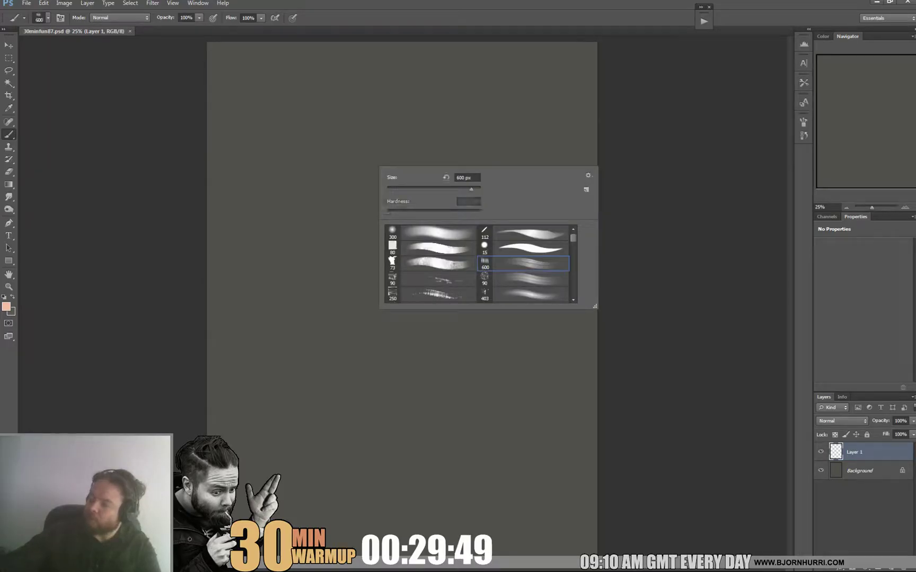
key("Return")
mouse_move(361, 106)
left_mouse_down()
mouse_move(409, 88)
mouse_move(377, 61)
mouse_move(344, 137)
mouse_move(446, 173)
mouse_move(475, 241)
mouse_move(439, 266)
mouse_move(445, 297)
left_mouse_up()
Step: Block in a large arc, lower-left blobs and rough leg strokes in peach
mouse_move(416, 131)
left_mouse_down()
mouse_move(509, 170)
mouse_move(353, 259)
mouse_move(339, 281)
mouse_move(297, 286)
left_mouse_up()
mouse_move(445, 344)
left_mouse_down()
mouse_move(366, 328)
mouse_move(390, 330)
left_mouse_up()
mouse_move(325, 308)
left_mouse_down()
mouse_move(305, 318)
mouse_move(302, 337)
mouse_move(333, 403)
mouse_move(321, 448)
mouse_move(326, 433)
left_mouse_up()
right_click(373, 335)
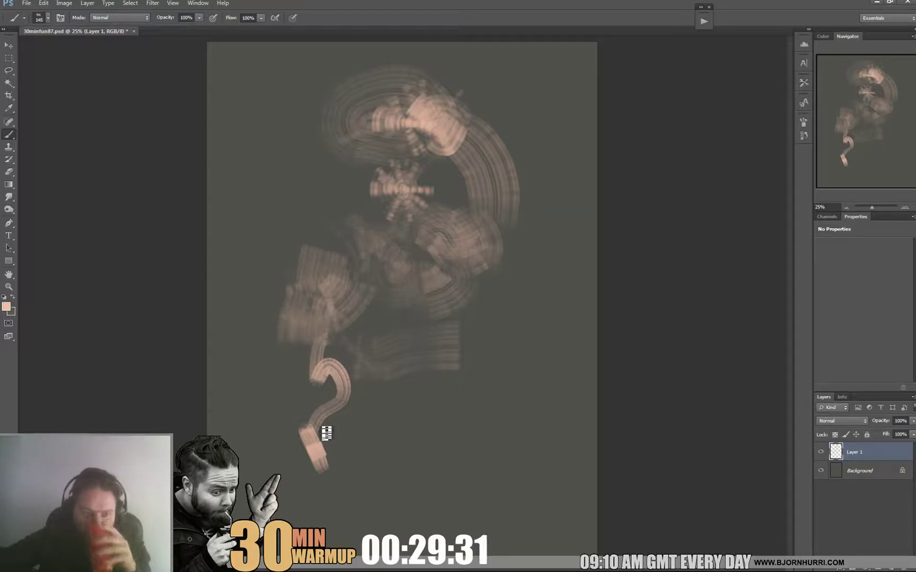
left_click_drag(469, 342, 509, 406)
left_click_drag(518, 435, 538, 501)
mouse_move(281, 443)
left_mouse_down()
mouse_move(257, 467)
mouse_move(287, 506)
left_mouse_up()
Step: With a 442 px brush, fill the figure's middle and left side with broad peach strokes
right_click(387, 354)
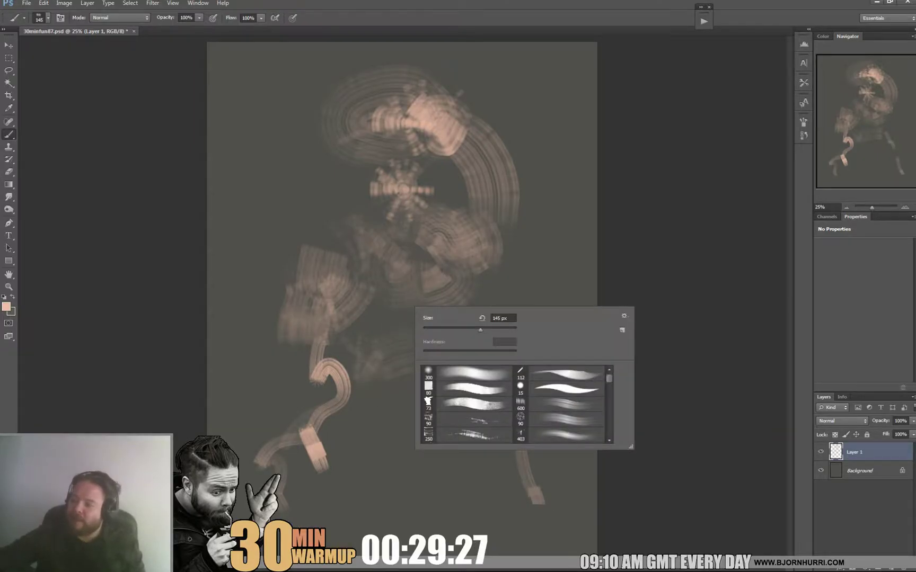
type("442")
key("Return")
left_click_drag(392, 307, 340, 339)
mouse_move(290, 213)
left_mouse_down()
mouse_move(215, 272)
mouse_move(247, 309)
mouse_move(249, 272)
mouse_move(190, 319)
mouse_move(222, 329)
mouse_move(228, 382)
left_mouse_up()
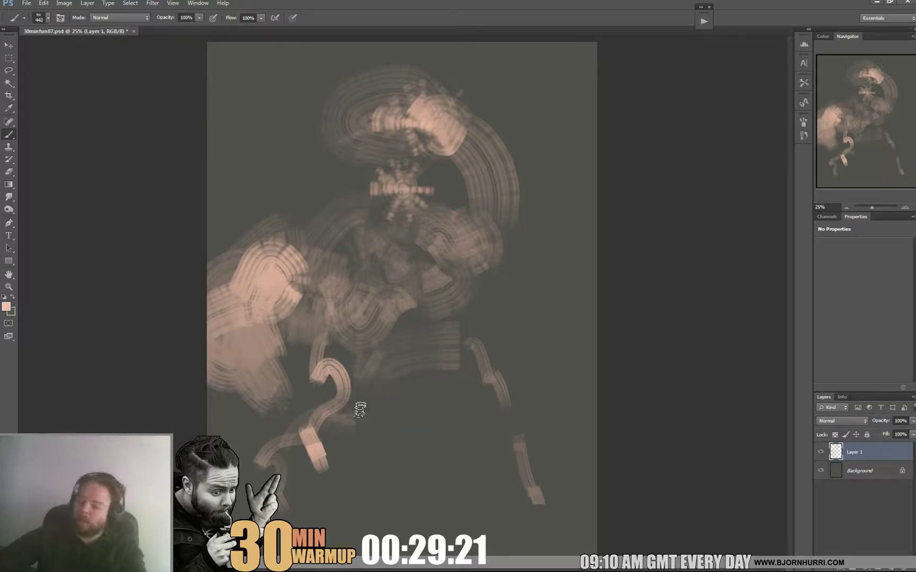
left_click_drag(357, 409, 432, 434)
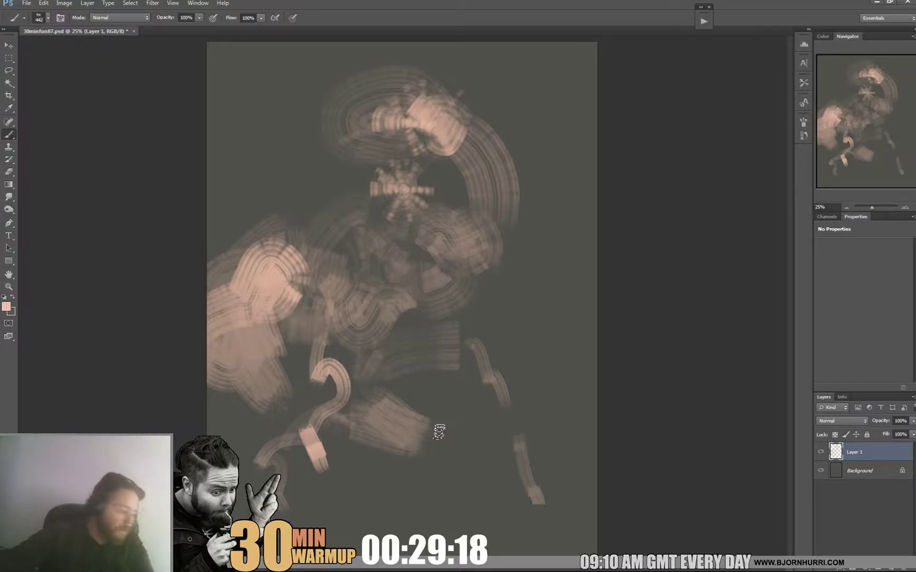
Step: Paint dark grey over the top of the head, then add pink strokes along the right side
left_click(406, 387, "alt")
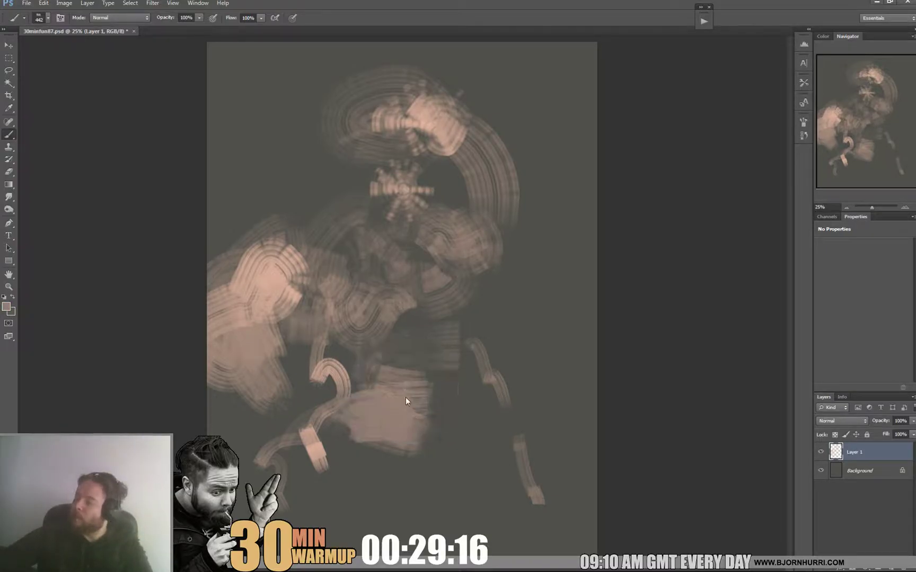
left_click(329, 124, "alt")
left_click_drag(357, 74, 430, 128)
left_click(401, 114, "alt")
left_click_drag(439, 175, 472, 214)
mouse_move(500, 181)
left_mouse_down()
mouse_move(517, 249)
mouse_move(570, 324)
left_mouse_up()
Step: Scale the painted layer down to about 84%
key("ctrl+t")
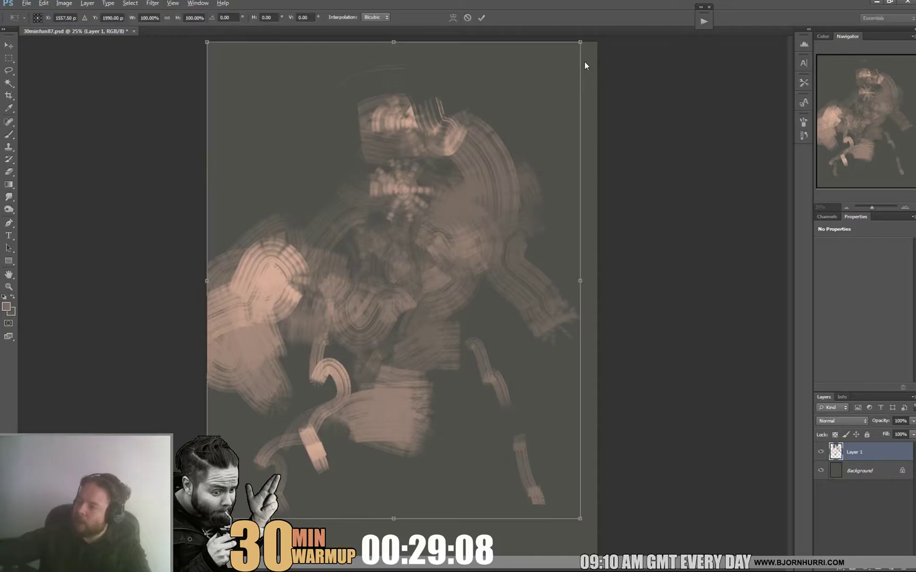
left_click_drag(580, 42, 549, 80)
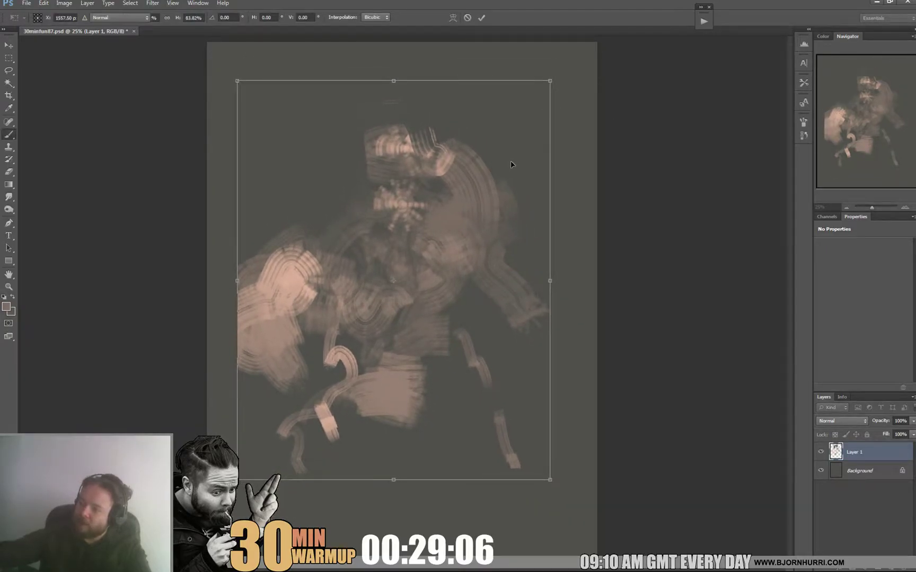
key("Return")
Step: Touch up the left edge and extend the right arm with a 73 px brush
left_click_drag(265, 271, 214, 329)
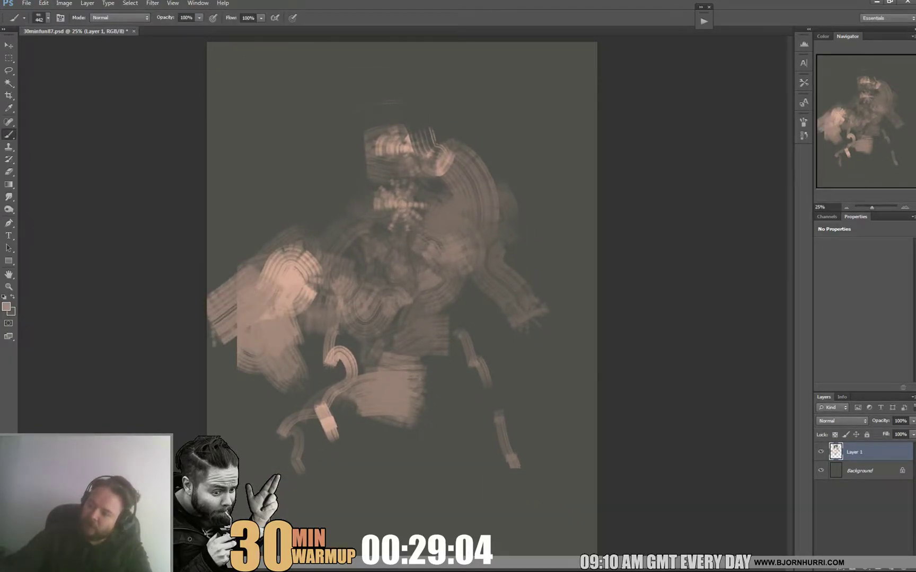
right_click(532, 353)
double_click(546, 419)
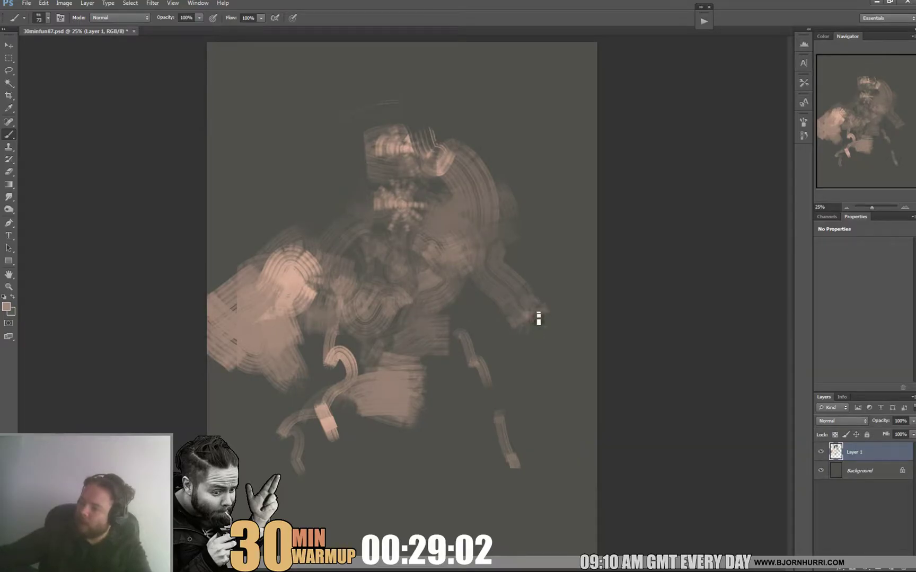
left_click_drag(539, 318, 550, 343)
Step: Rotate the layer 90° counter-clockwise and the canvas 90° clockwise into landscape
key("ctrl+t")
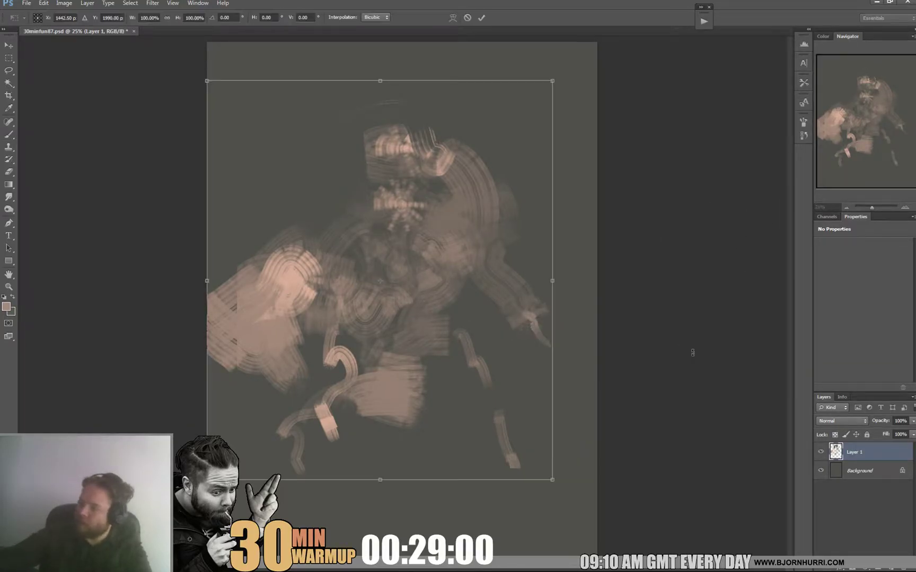
left_click_drag(692, 353, 538, 235)
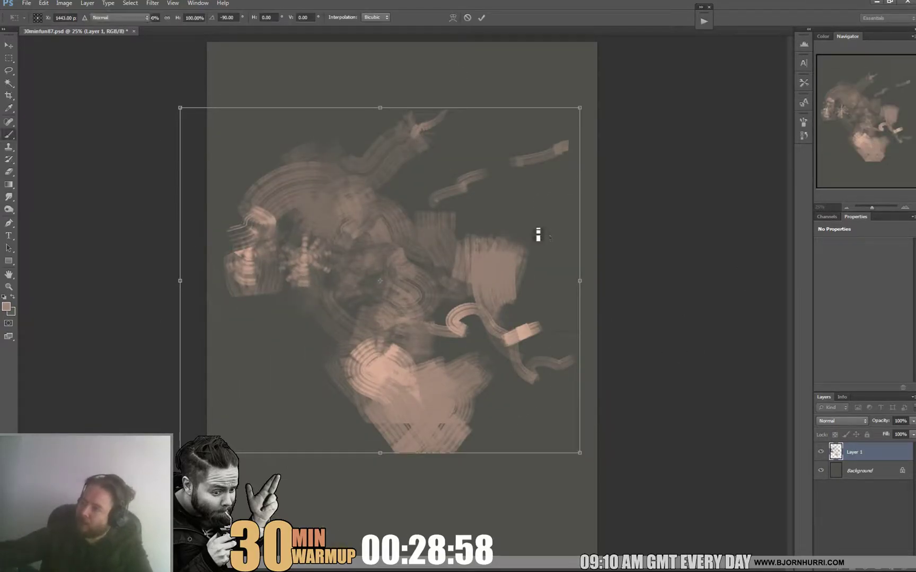
key("Return")
left_click(64, 4)
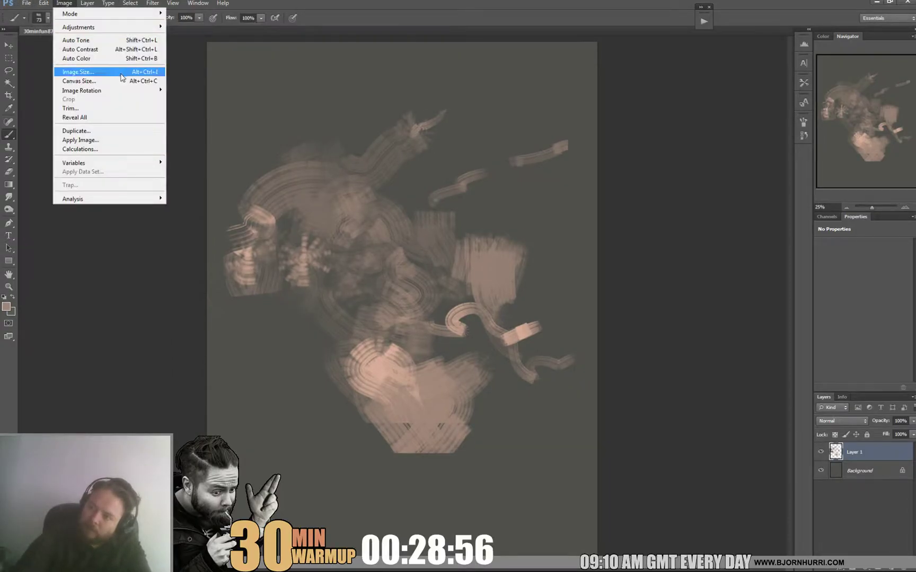
mouse_move(82, 91)
left_click(205, 97)
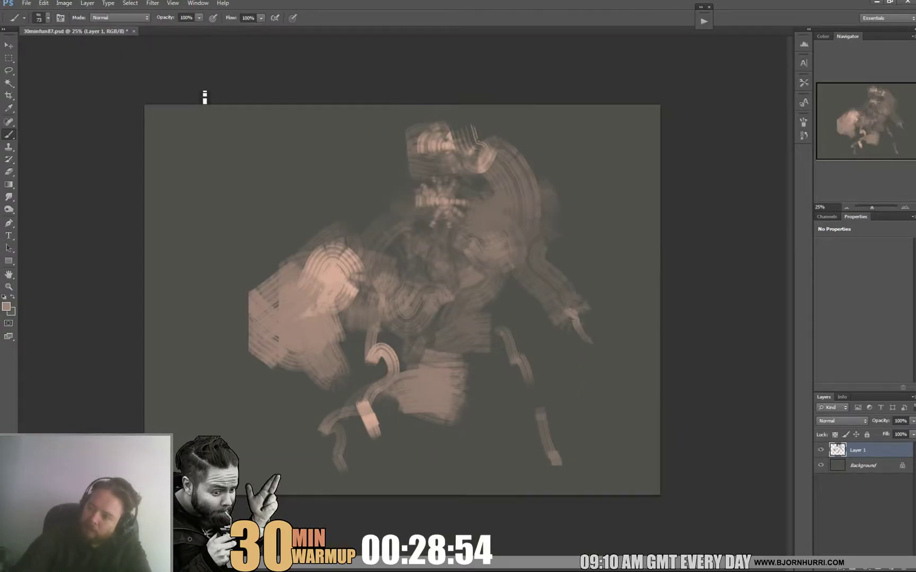
Step: Extend the cape leftward and paint peach shield arcs with a 277 px brush
left_click_drag(297, 289, 315, 259)
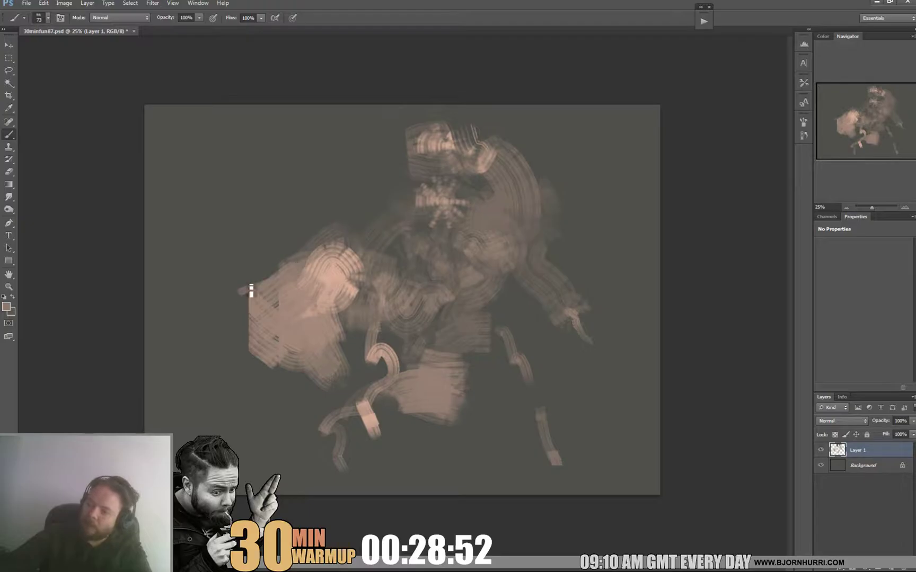
mouse_move(251, 291)
left_mouse_down()
mouse_move(210, 310)
mouse_move(272, 286)
left_mouse_up()
right_click(257, 321)
key("Return")
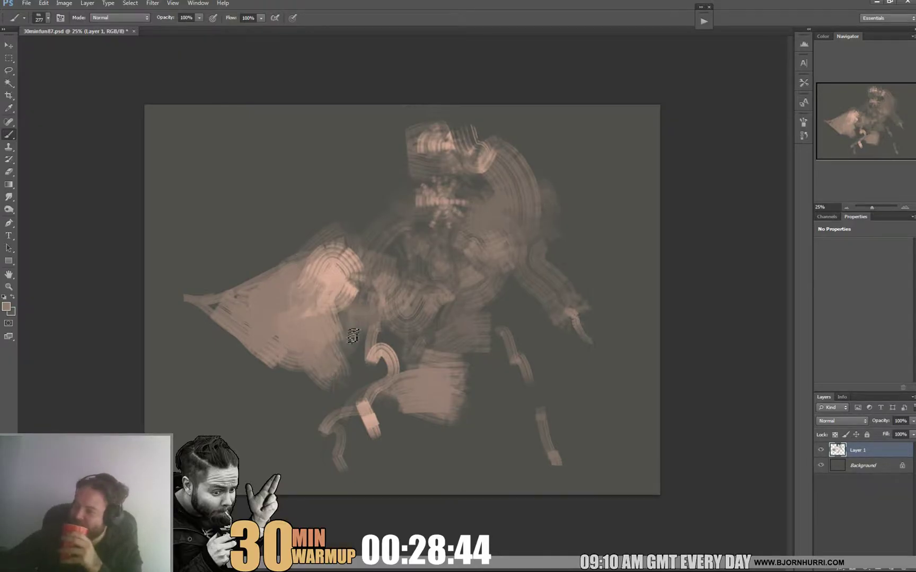
left_click_drag(355, 255, 368, 219)
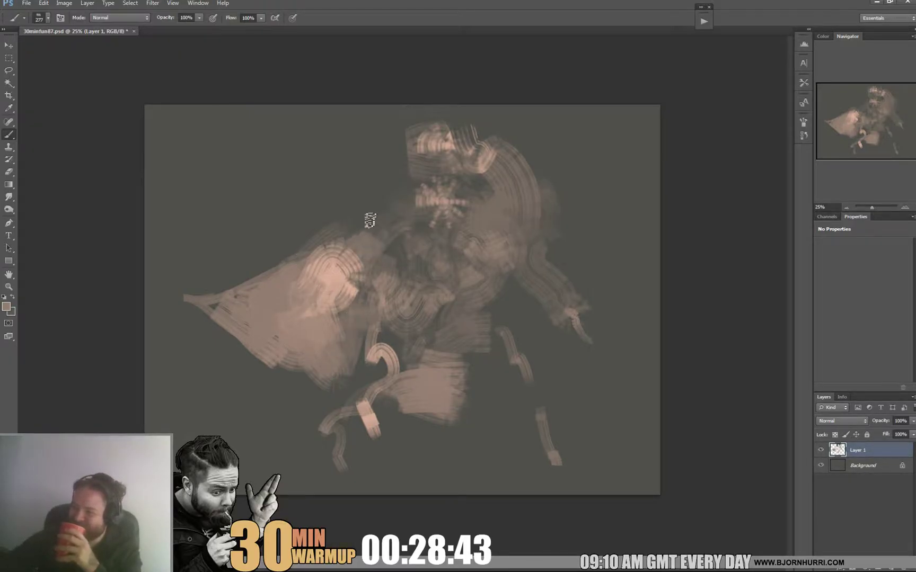
left_click(333, 259, "alt")
mouse_move(332, 259)
left_mouse_down()
mouse_move(352, 204)
mouse_move(348, 241)
left_mouse_up()
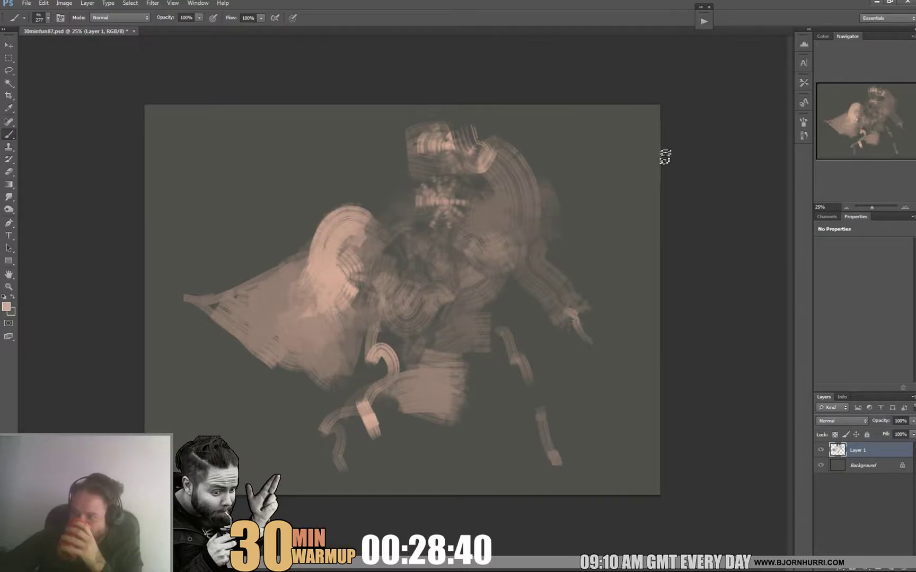
Step: Paint over the right arm and draw a long thin sword stroke toward the lower right
left_click_drag(577, 317, 614, 371)
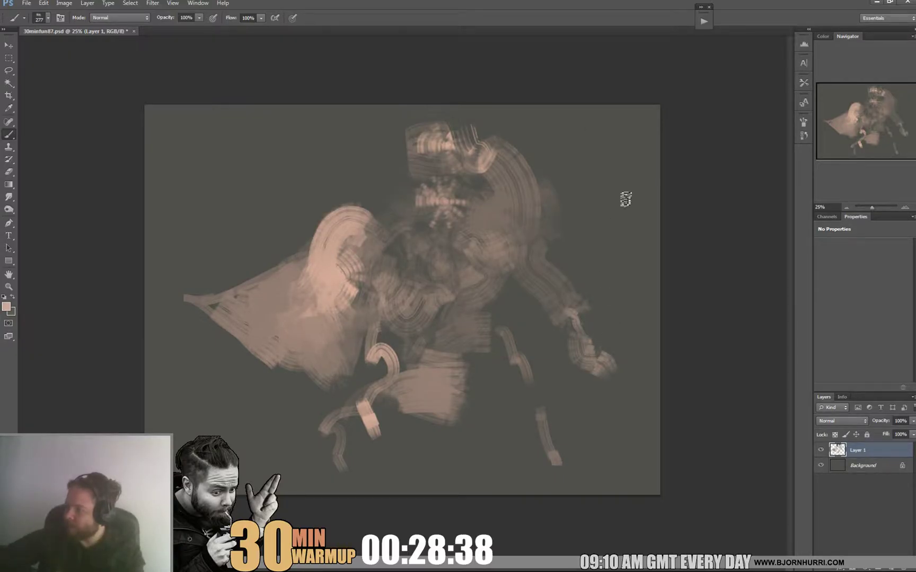
right_click(582, 332)
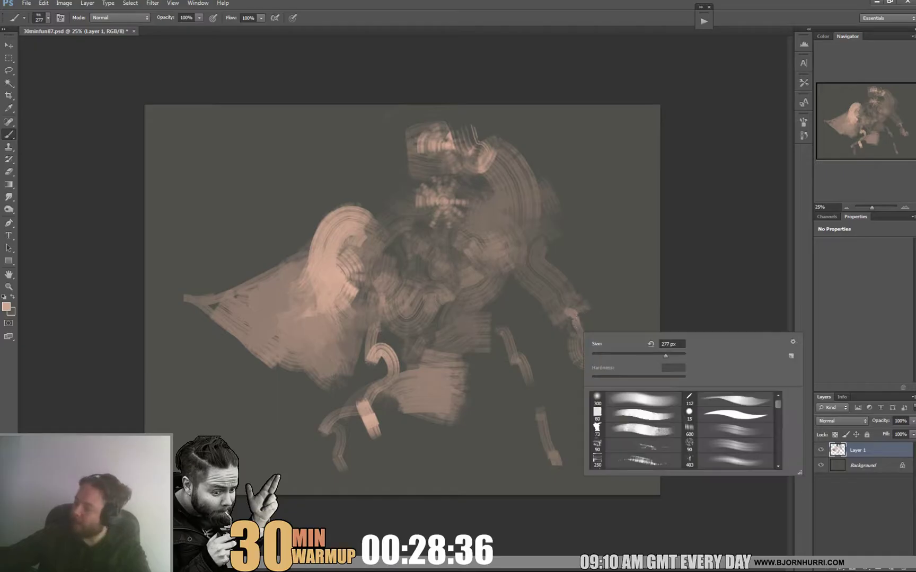
left_click_drag(577, 318, 675, 447)
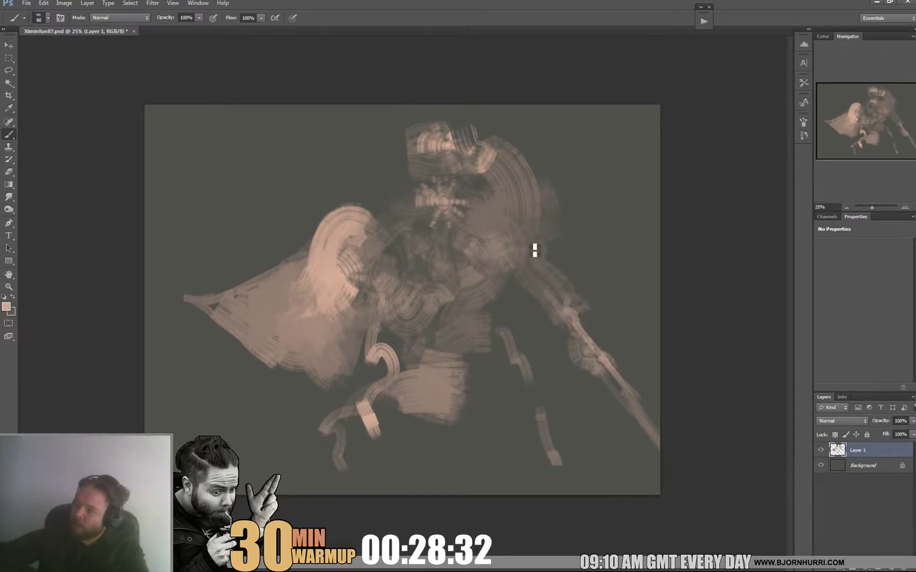
Step: Add light strokes on the figure's upper-right shoulder with a 127 px brush
right_click(546, 234)
type("127")
key("Return")
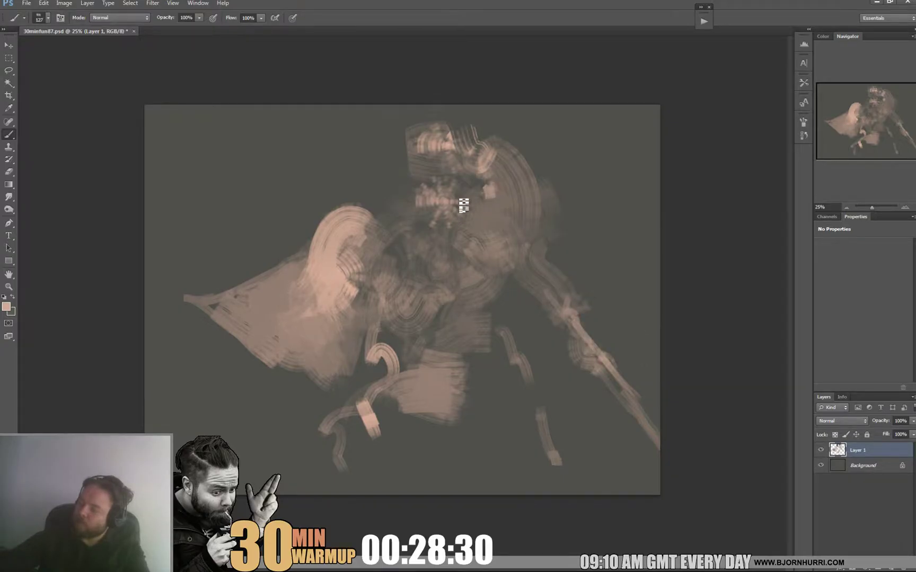
mouse_move(464, 204)
left_mouse_down()
mouse_move(536, 198)
mouse_move(506, 191)
mouse_move(508, 227)
left_mouse_up()
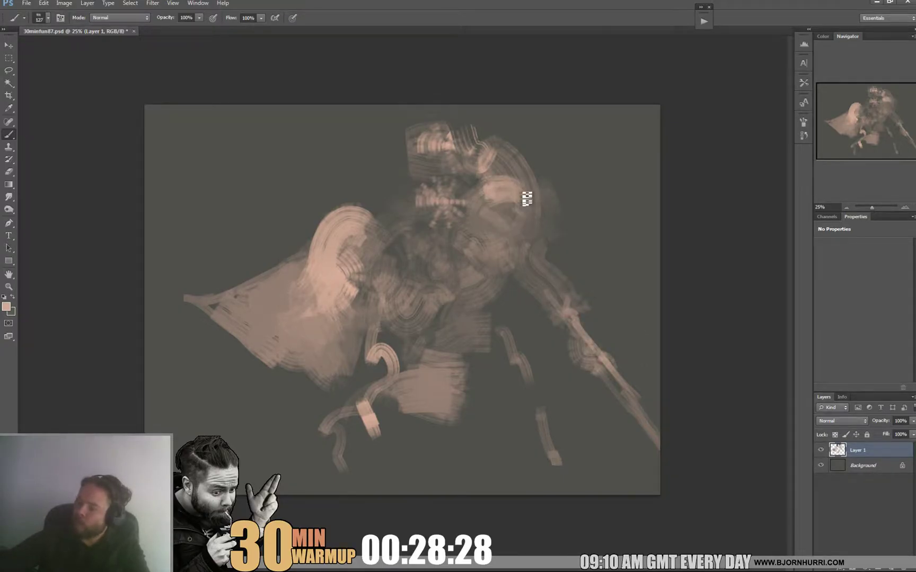
right_click(566, 170)
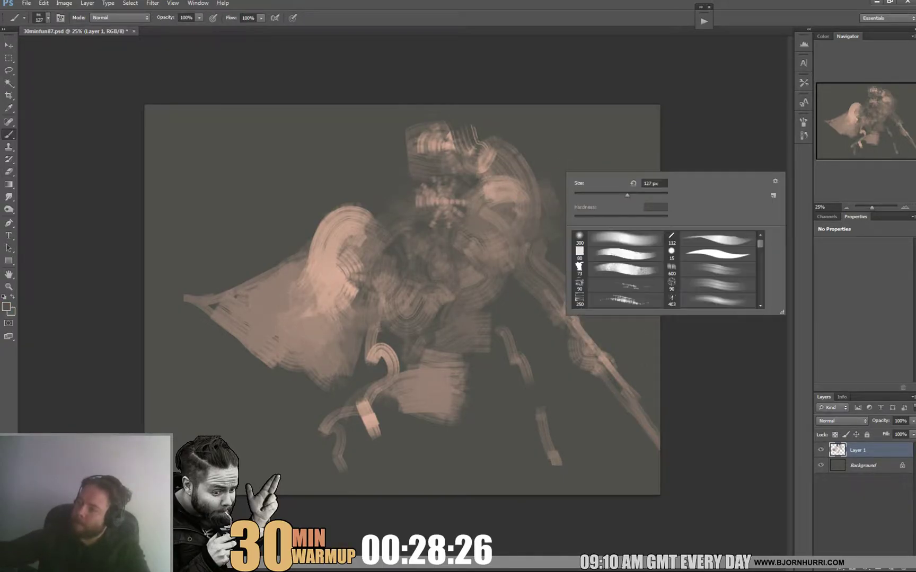
key("Return")
mouse_move(489, 133)
left_mouse_down()
mouse_move(501, 150)
mouse_move(516, 139)
mouse_move(576, 235)
left_mouse_up()
key("ctrl+t")
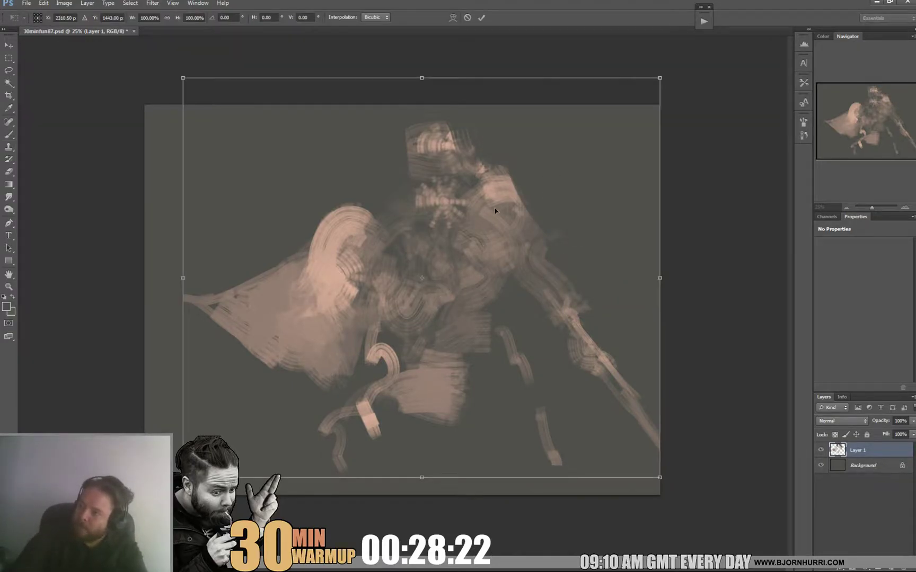
Step: Warp Layer 1, bending the grid's top edge down and shifting the figure's middle left, then commit
left_click(453, 18)
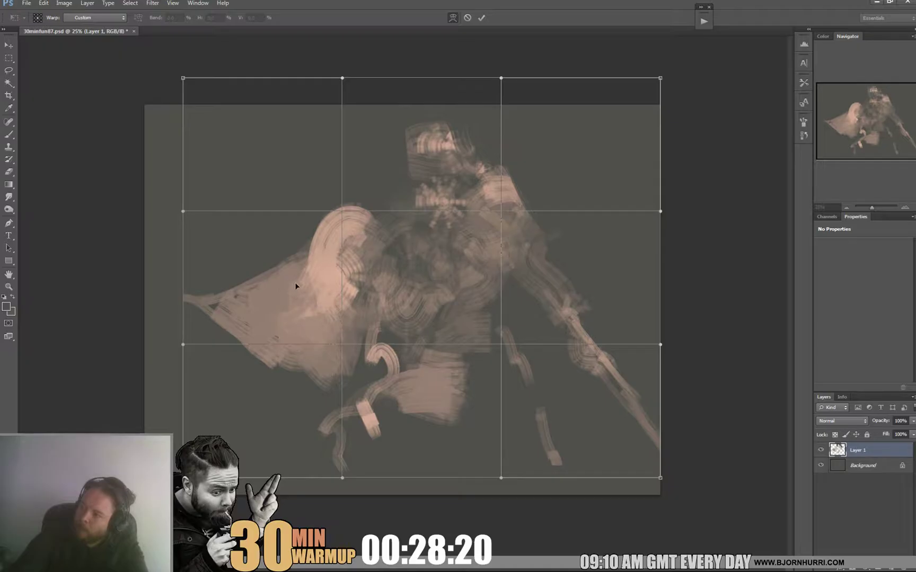
left_click_drag(308, 286, 337, 284)
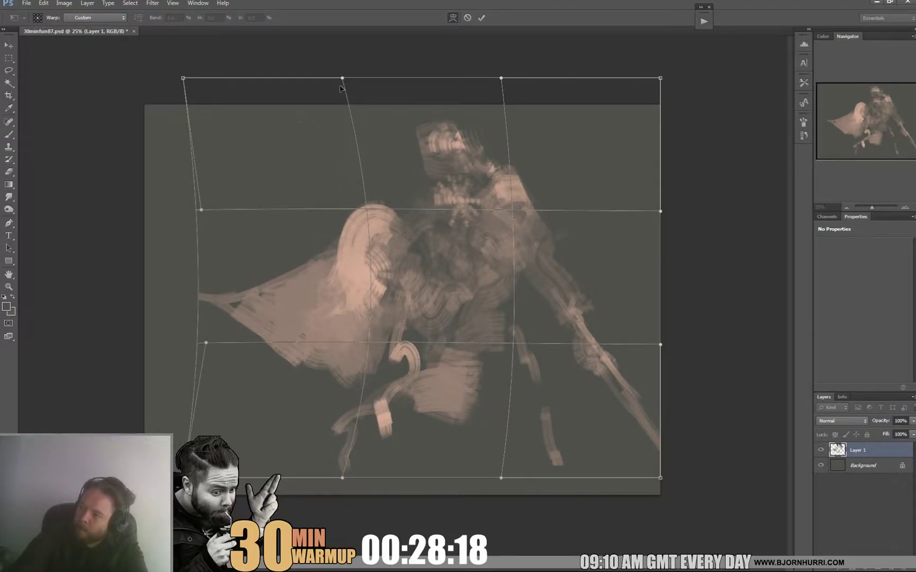
left_click_drag(343, 78, 475, 111)
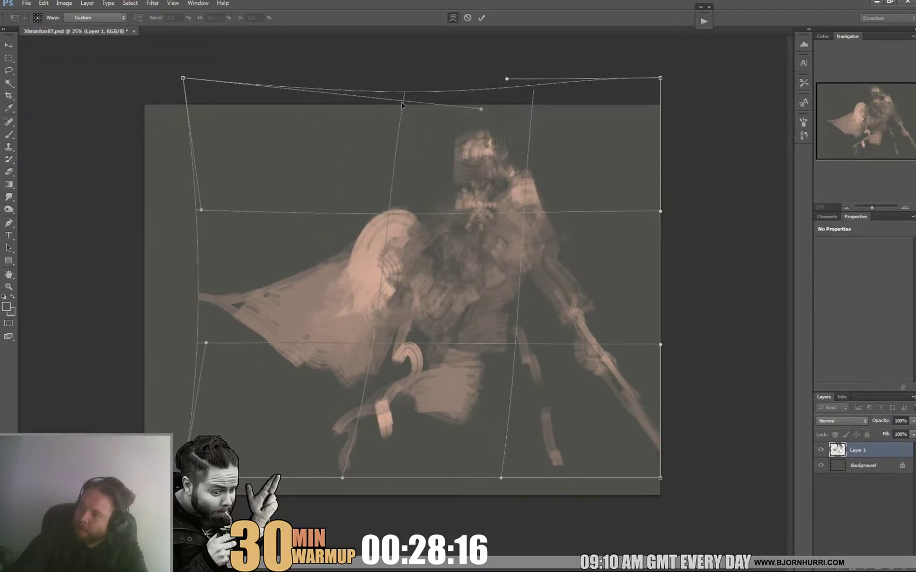
mouse_move(373, 220)
left_mouse_down()
mouse_move(346, 210)
mouse_move(364, 215)
left_mouse_up()
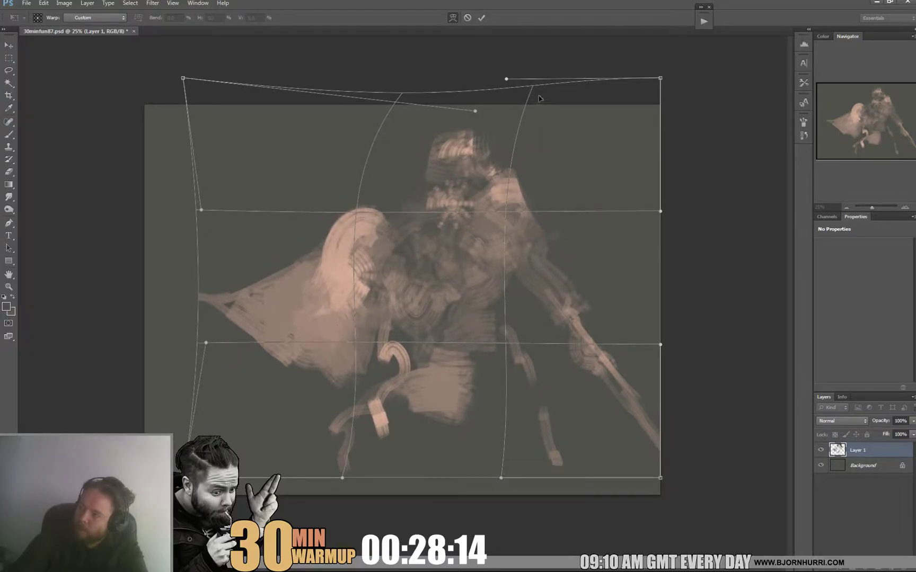
mouse_move(540, 97)
left_mouse_down()
mouse_move(507, 99)
mouse_move(517, 101)
left_mouse_up()
left_click_drag(365, 361, 382, 370)
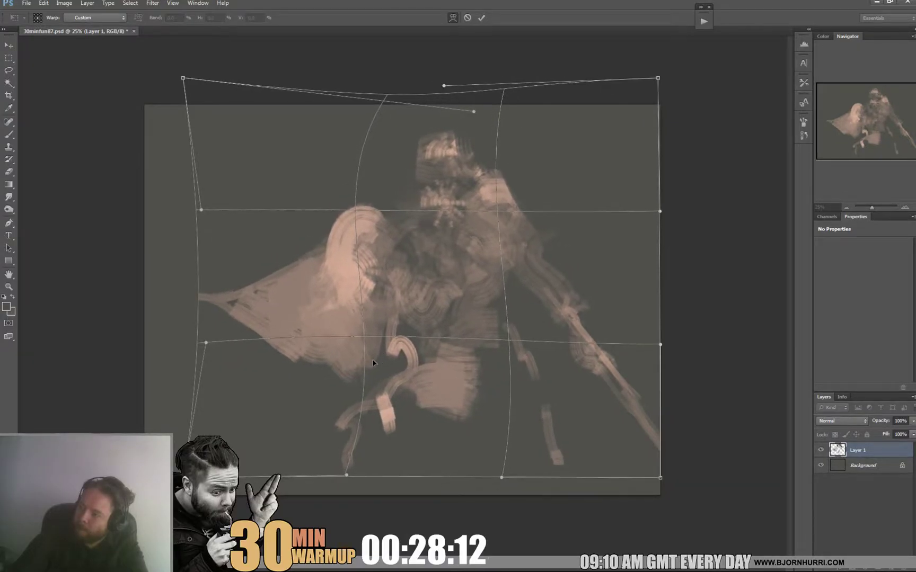
left_click(482, 18)
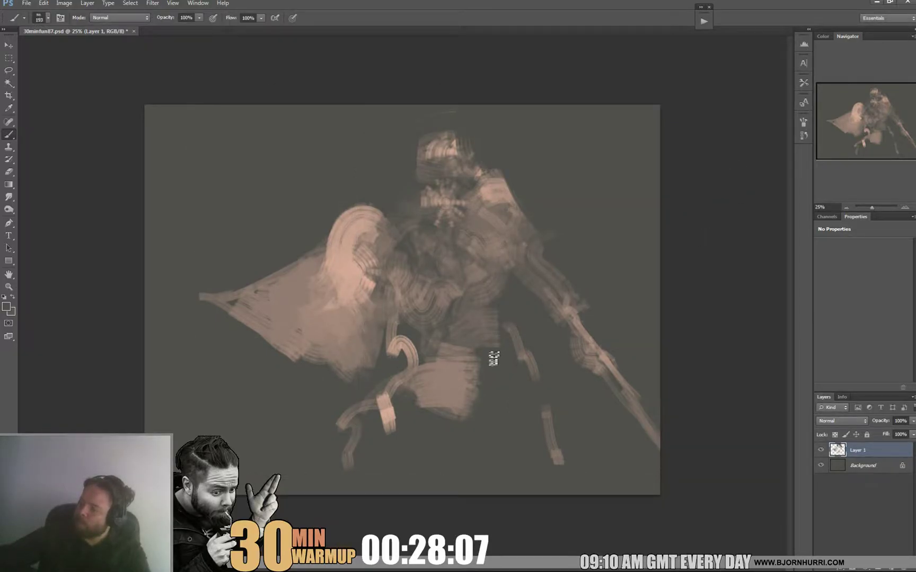
Step: Paint the two peach legs, then darken the legs and torso and lighten the knee gap and right arm
left_click_drag(480, 312, 577, 487)
mouse_move(377, 416)
left_mouse_down()
mouse_move(351, 493)
mouse_move(384, 402)
left_mouse_up()
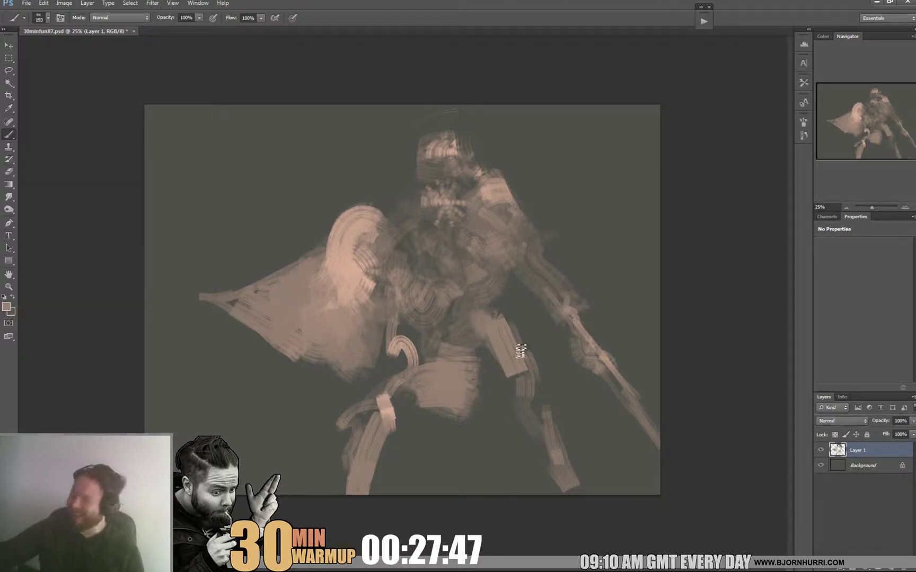
left_click(533, 322, "alt")
left_click_drag(515, 313, 475, 362)
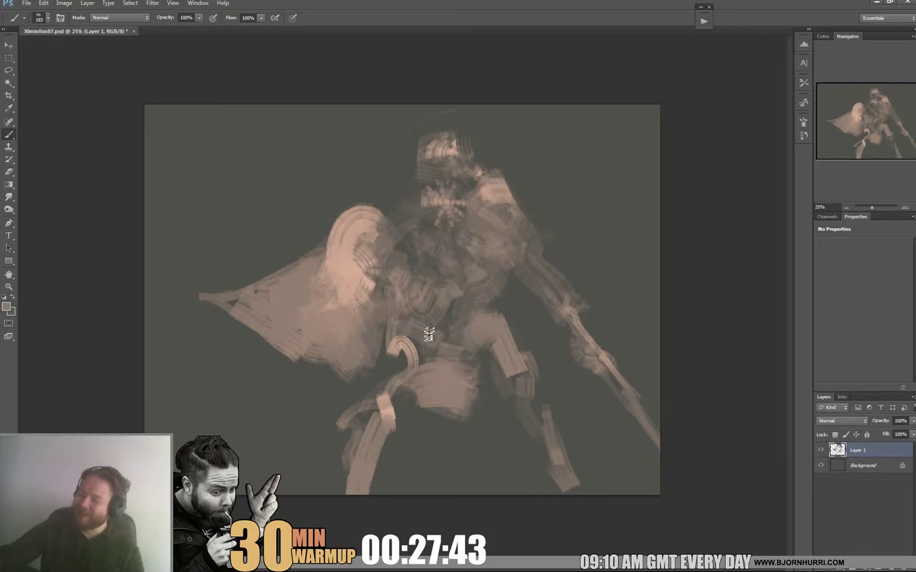
mouse_move(408, 326)
left_mouse_down()
mouse_move(443, 350)
mouse_move(452, 317)
mouse_move(469, 305)
mouse_move(480, 233)
left_mouse_up()
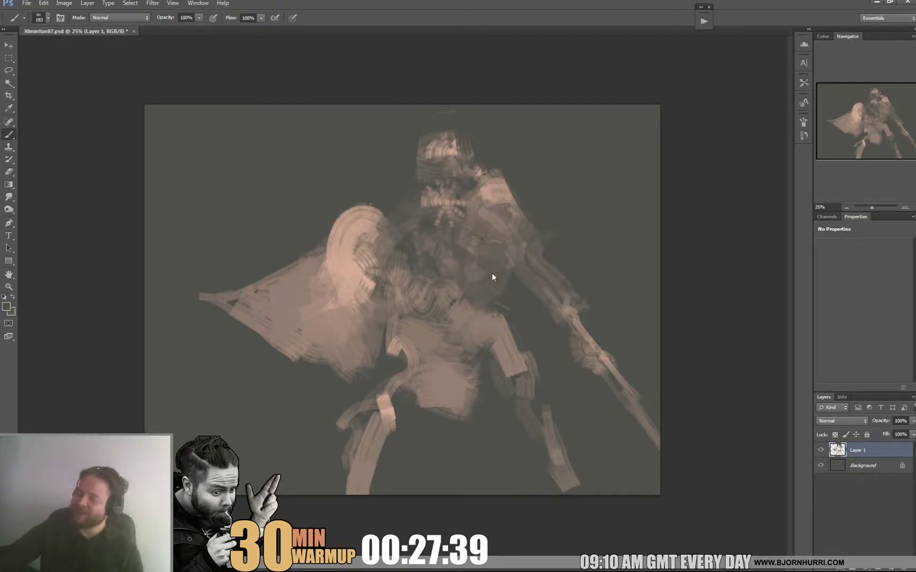
left_click_drag(536, 283, 509, 289)
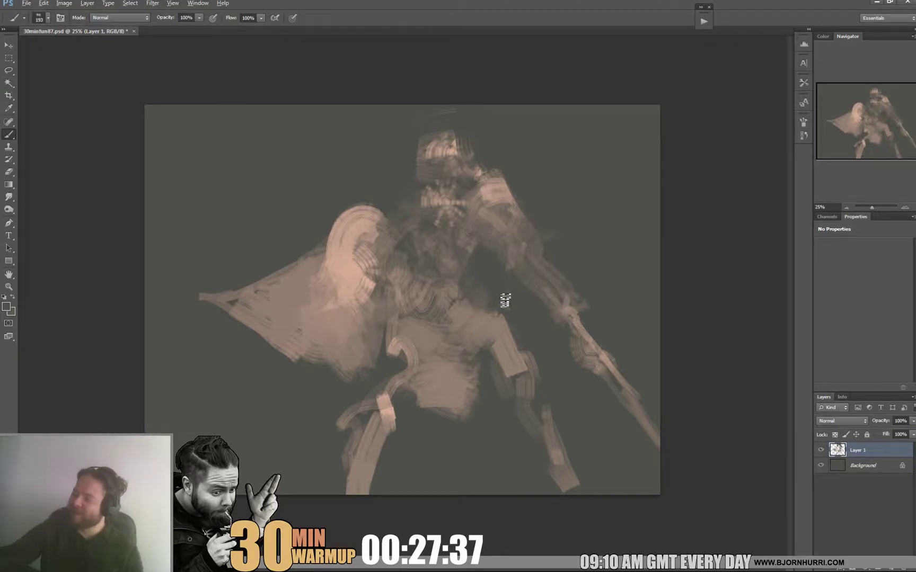
mouse_move(425, 267)
left_mouse_down()
mouse_move(405, 308)
mouse_move(442, 257)
mouse_move(470, 290)
mouse_move(464, 282)
mouse_move(434, 298)
mouse_move(454, 313)
mouse_move(429, 324)
left_mouse_up()
Step: With a smaller brush, paint dark strokes across the knight's lower torso
left_click(507, 195, "alt")
right_click(470, 336)
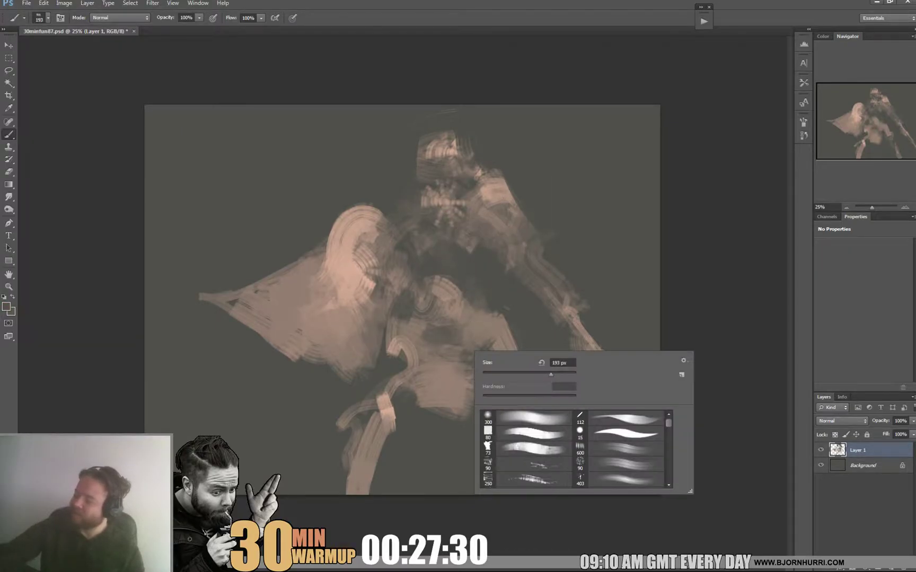
left_click_drag(428, 381, 424, 350)
right_click(441, 373)
key("Return")
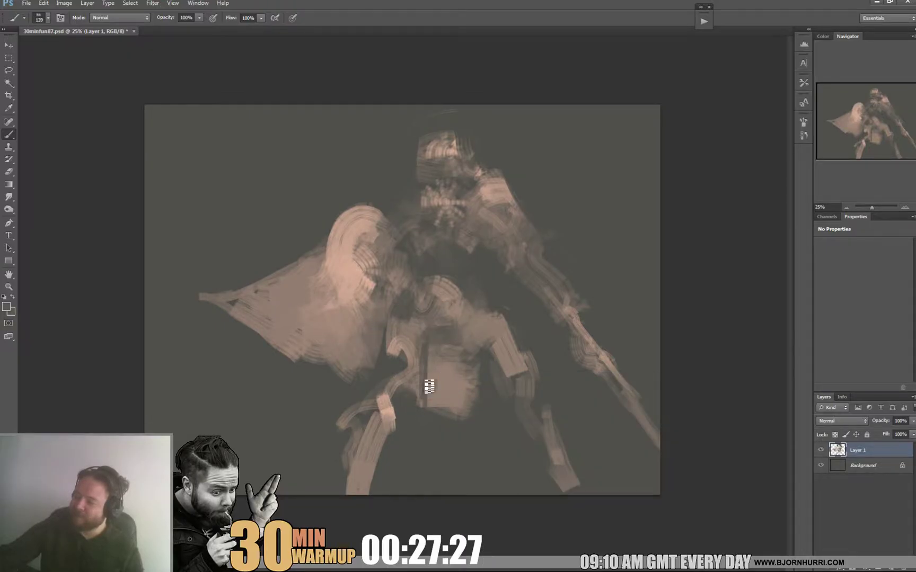
mouse_move(427, 384)
left_mouse_down()
mouse_move(424, 344)
mouse_move(463, 394)
mouse_move(446, 429)
mouse_move(470, 342)
mouse_move(448, 408)
left_mouse_up()
Step: Shade under the cape and the lower-left torso, then sample the shield peach and dark grey
mouse_move(363, 358)
left_mouse_down()
mouse_move(276, 415)
mouse_move(300, 409)
mouse_move(352, 364)
mouse_move(395, 353)
mouse_move(385, 363)
left_mouse_up()
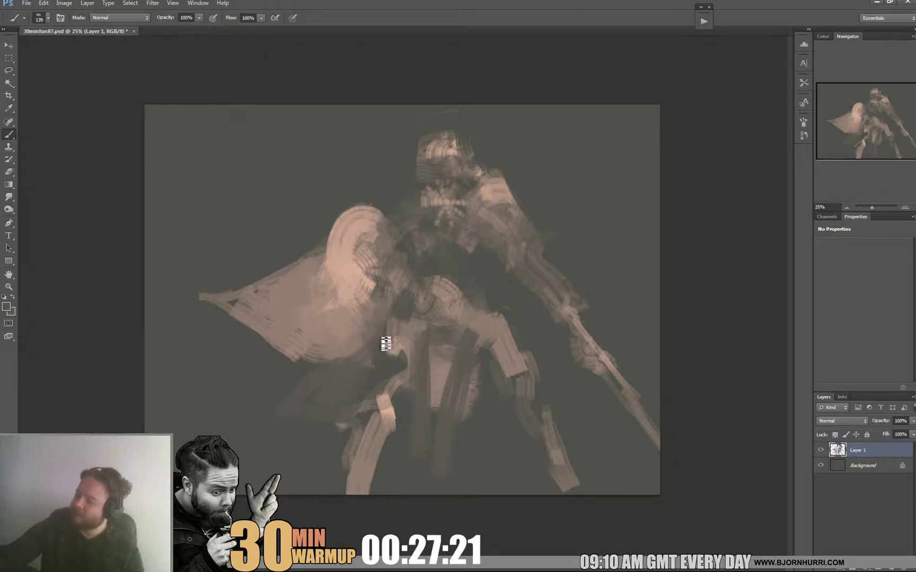
left_click_drag(399, 327, 351, 388)
mouse_move(315, 352)
left_mouse_down()
mouse_move(358, 323)
mouse_move(352, 310)
mouse_move(372, 312)
mouse_move(358, 317)
mouse_move(291, 245)
mouse_move(326, 266)
left_mouse_up()
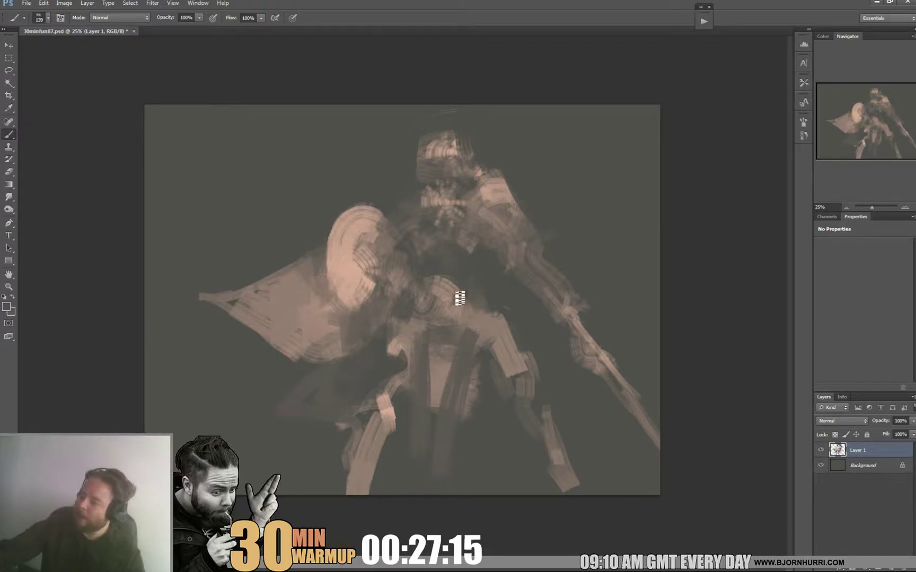
left_click(379, 247, "alt")
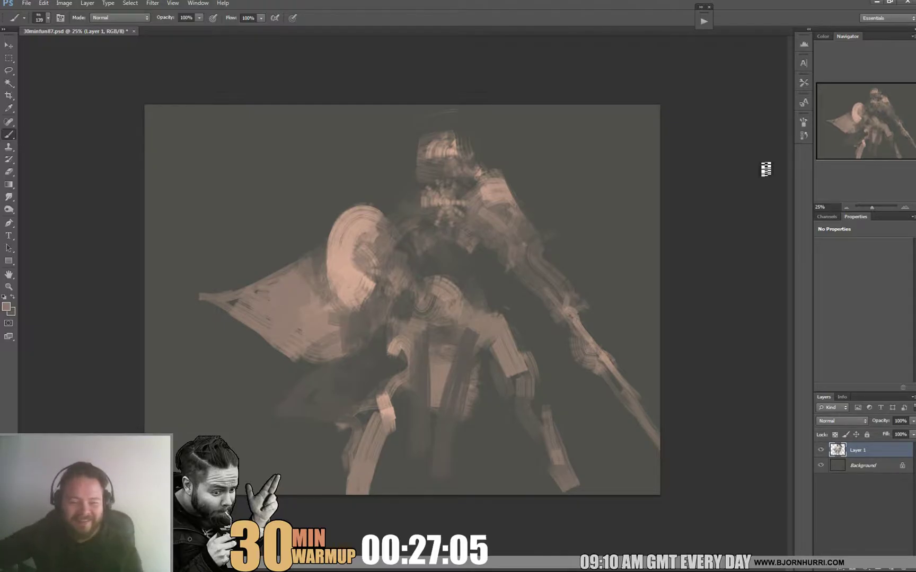
left_click(496, 162, "alt")
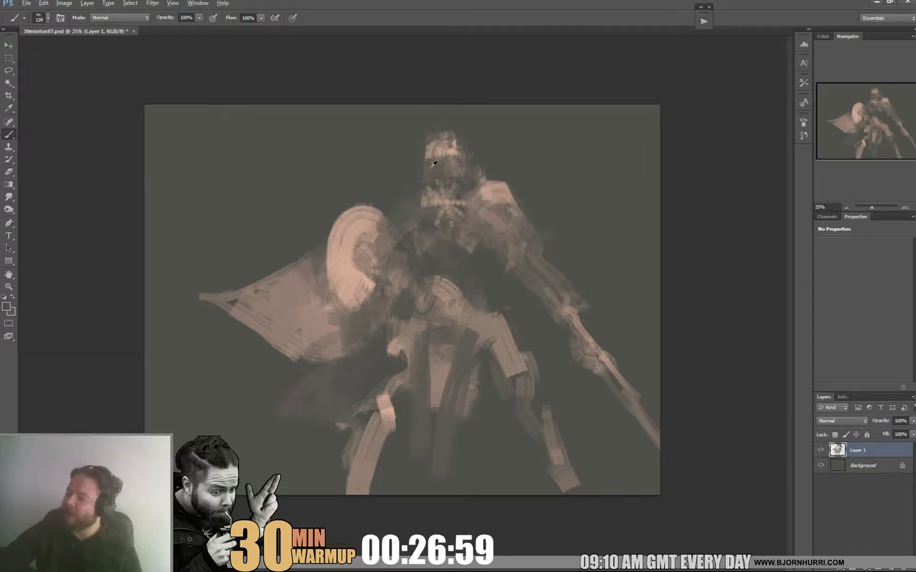
Step: Narrow the head with dark paint and switch to a 90 px brush with sampled peach
left_click_drag(421, 148, 444, 185)
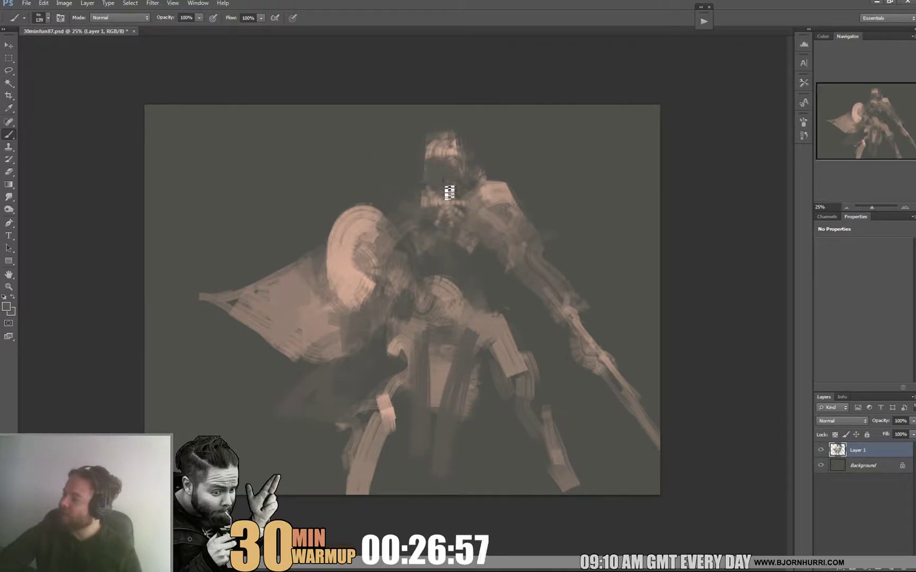
right_click(484, 188)
left_click(650, 303)
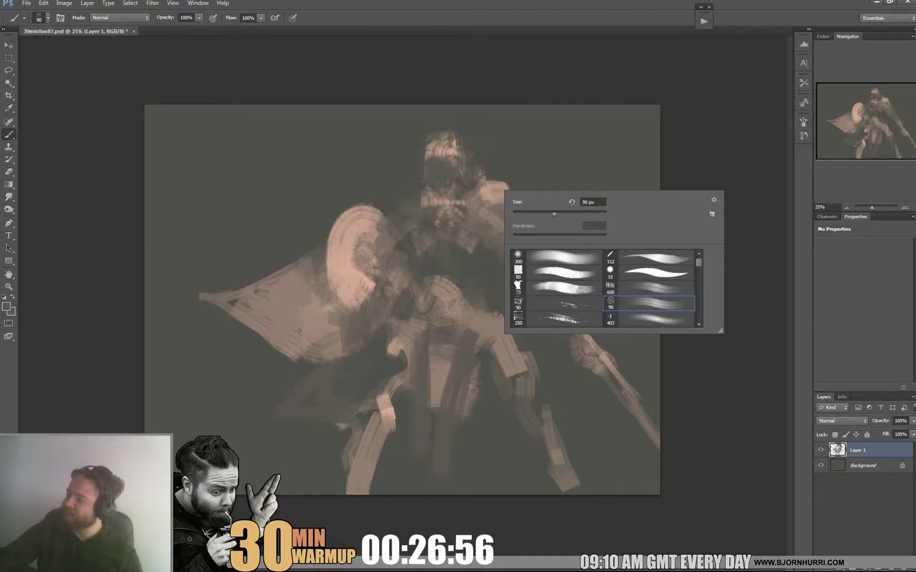
left_click(491, 180, "alt")
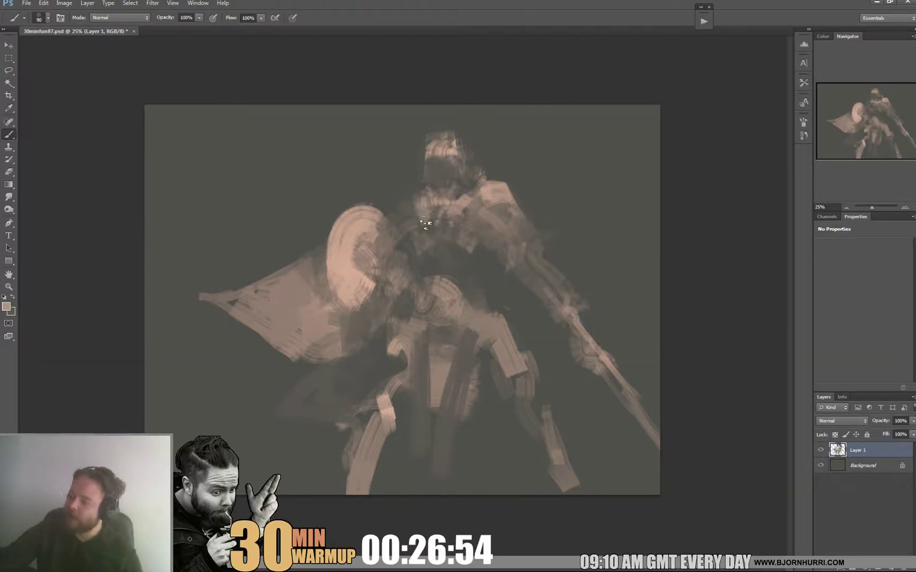
right_click(483, 224)
key("Return")
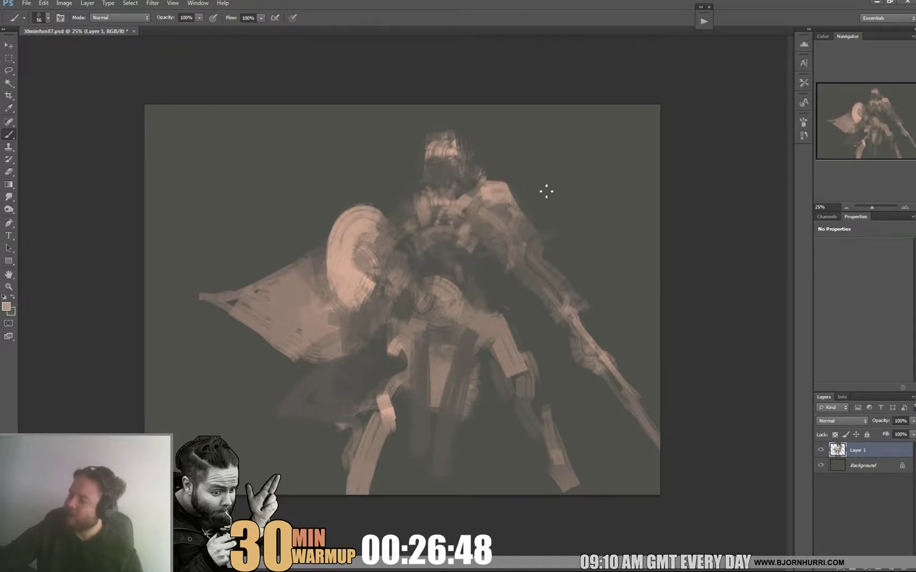
Step: Paint a peach shoulder plate with a 131 px brush, shaping it with dark strokes
left_click(500, 271, "alt")
mouse_move(519, 232)
left_mouse_down()
mouse_move(526, 237)
mouse_move(501, 223)
left_mouse_up()
right_click(526, 231)
left_click_drag(607, 244, 619, 243)
left_click(501, 188, "alt")
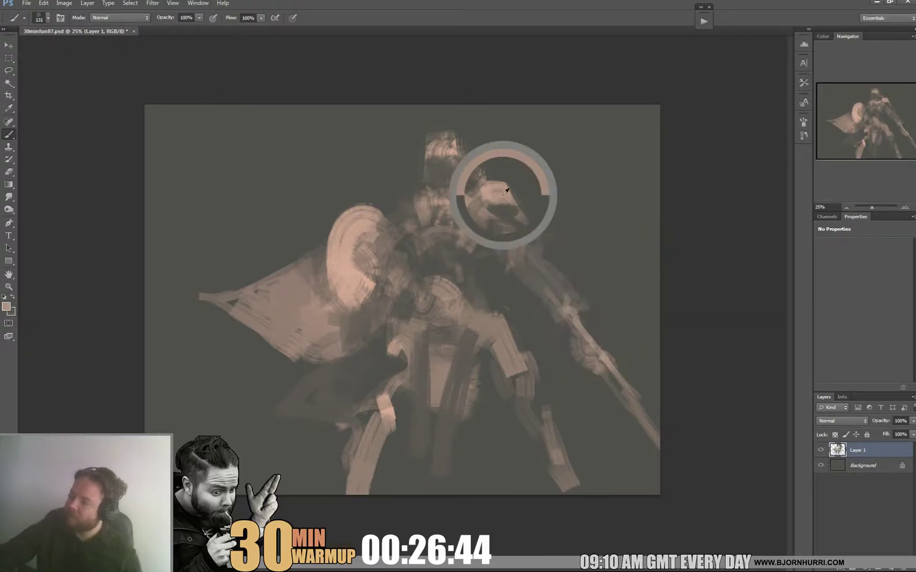
mouse_move(496, 221)
left_mouse_down()
mouse_move(536, 204)
mouse_move(545, 213)
mouse_move(538, 210)
left_mouse_up()
left_click(547, 215, "alt")
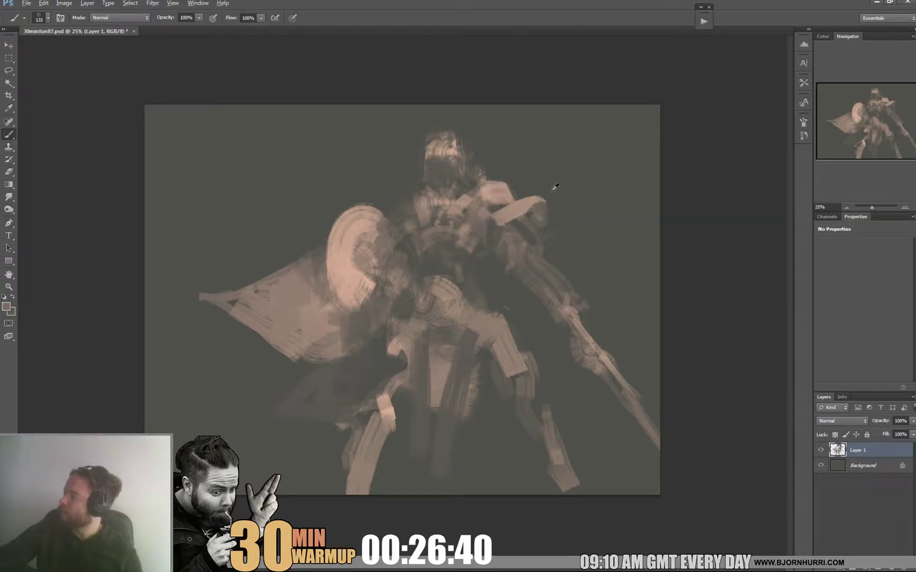
Step: Change the brush size to 16 px, then settle on 37 px
right_click(488, 215)
type("16")
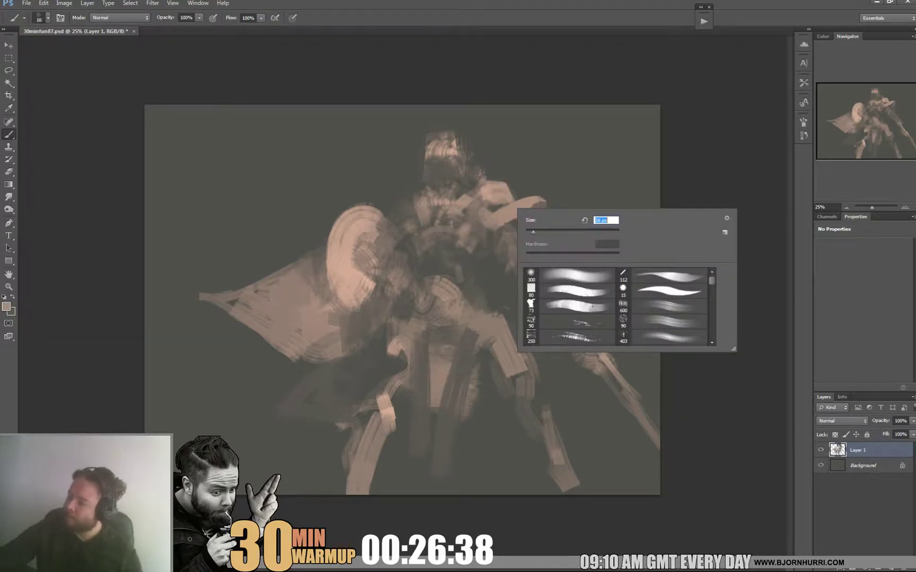
key("Return")
right_click(510, 180)
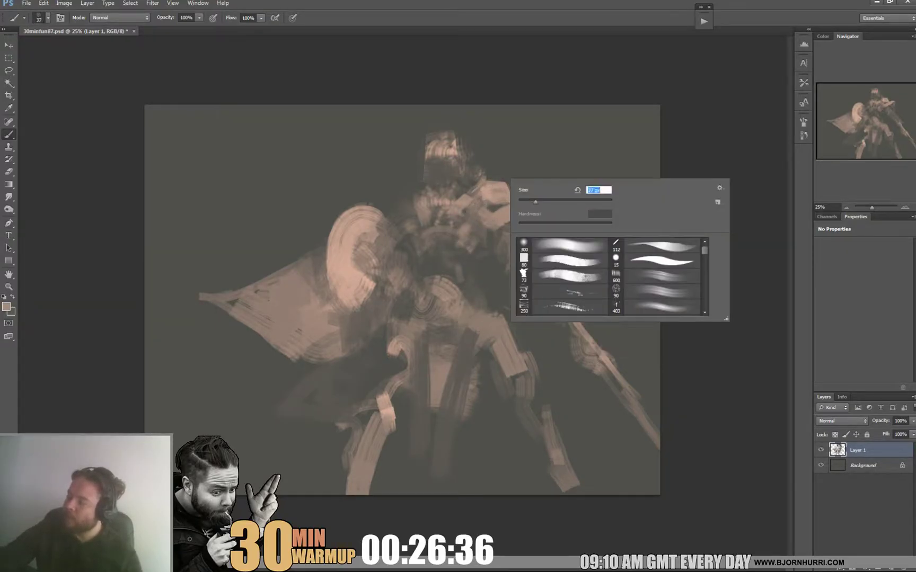
key("Return")
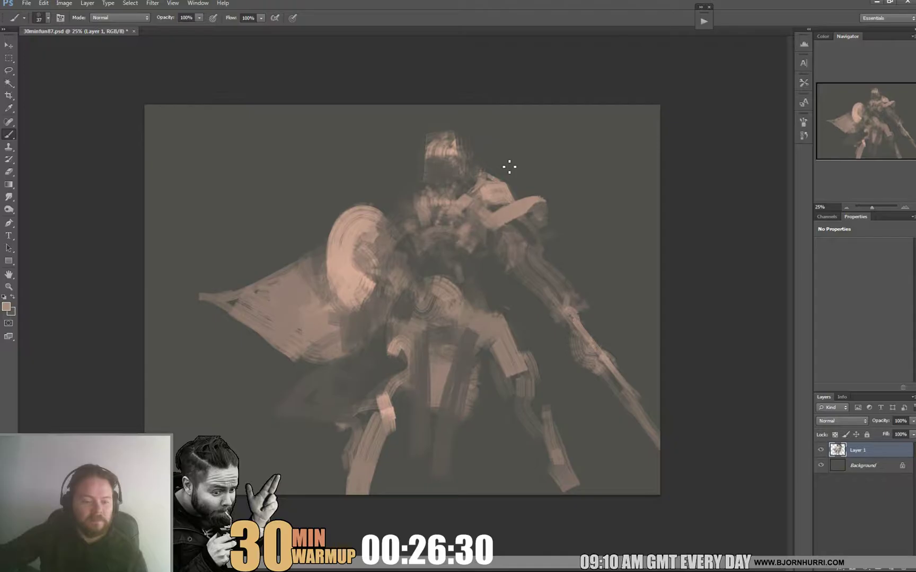
Step: Sample helmet pinks and greys, switch brush preset, and brighten the shoulder plate with lighter pink
left_click(453, 142, "alt")
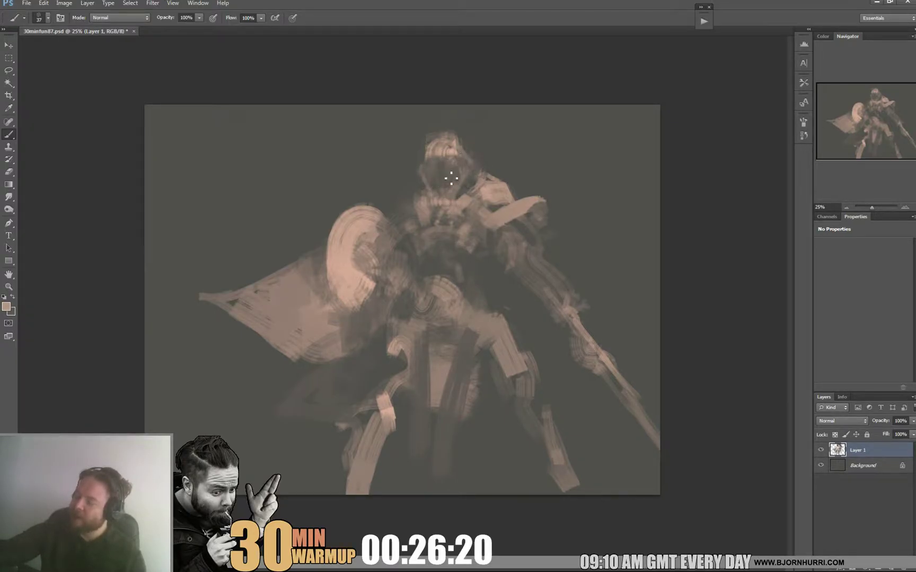
left_click(456, 179, "alt")
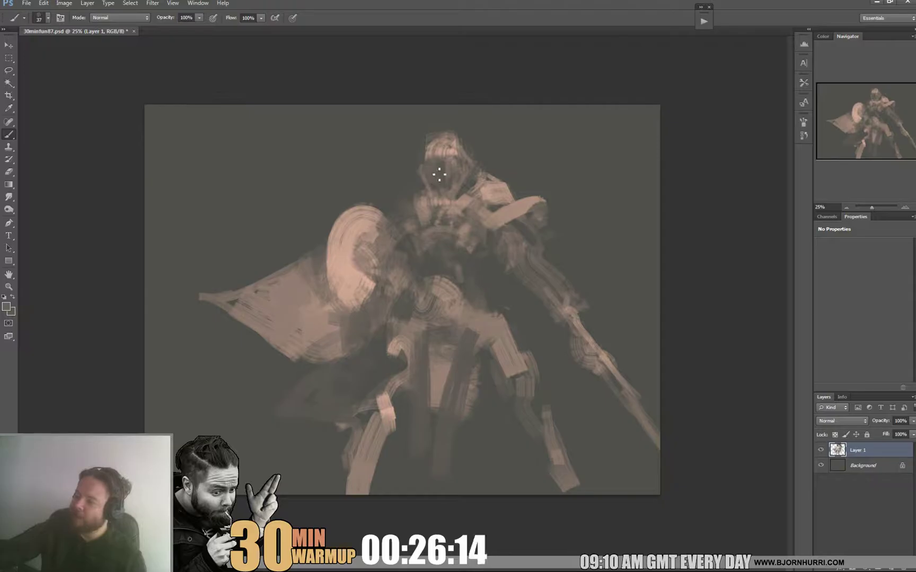
left_click(448, 154, "alt")
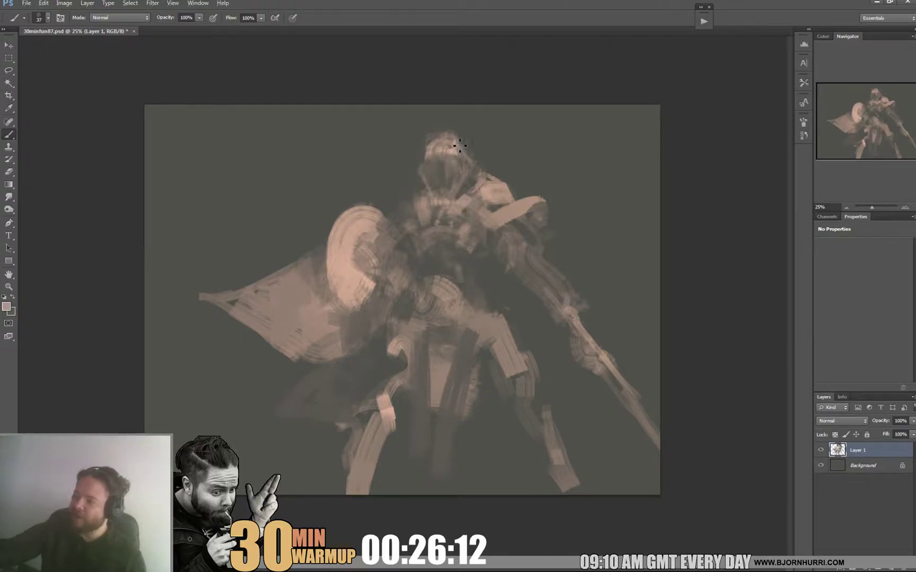
left_click(469, 129, "alt")
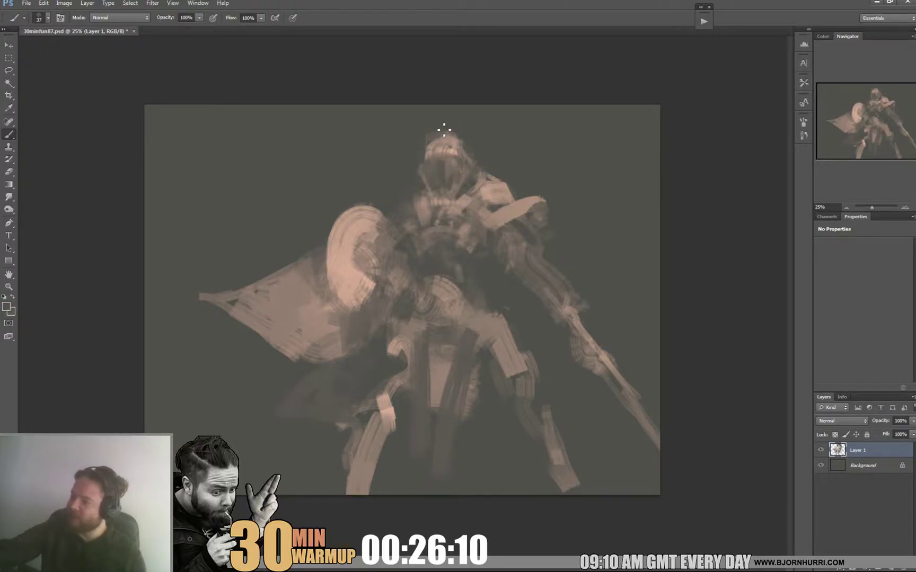
right_click(454, 169)
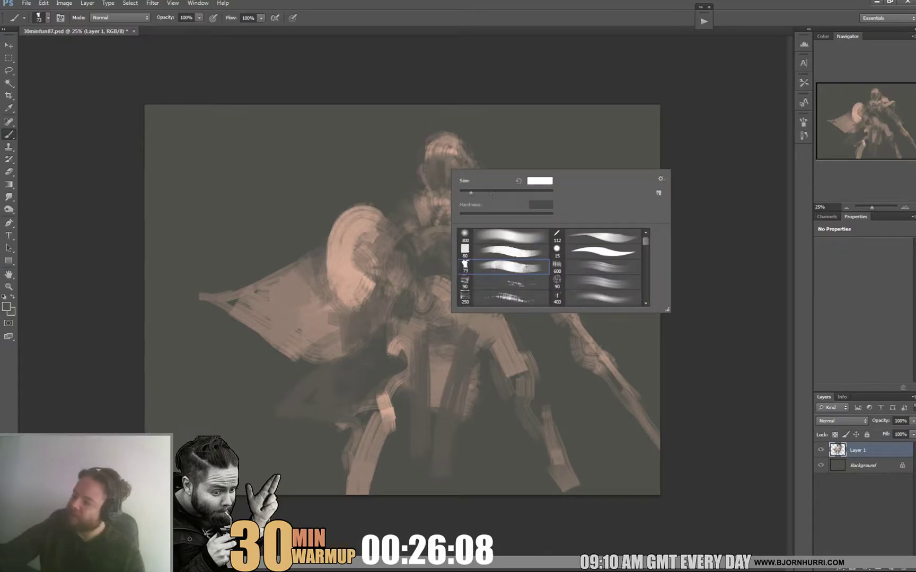
left_click(455, 147, "alt")
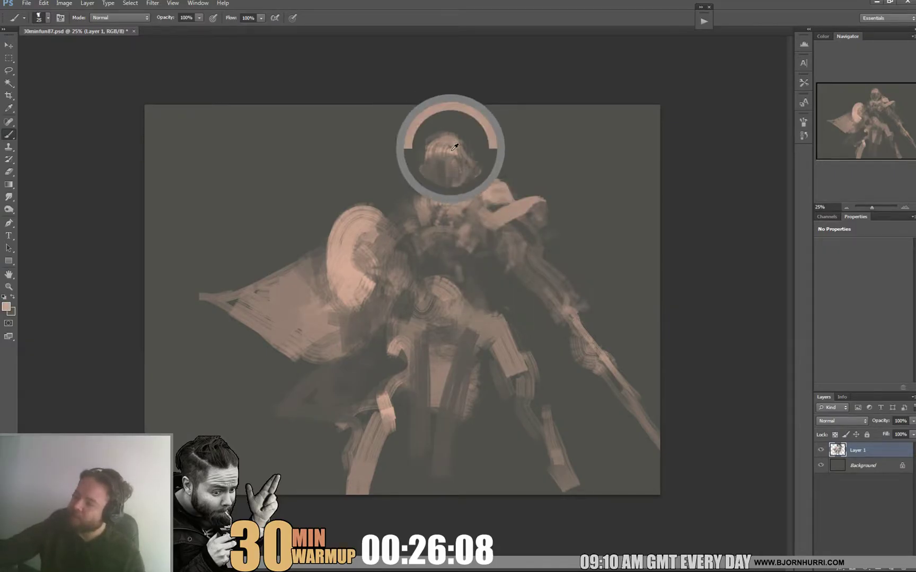
left_click(427, 168, "alt")
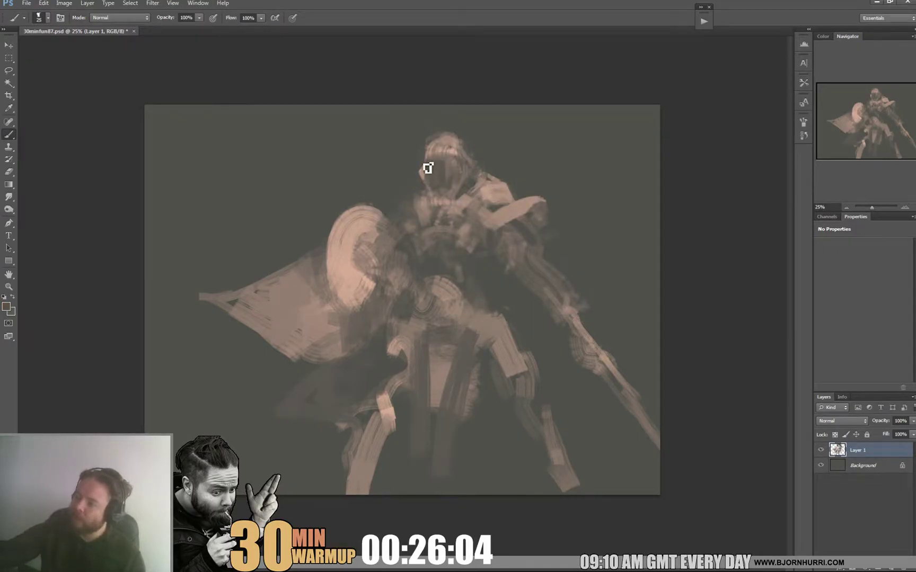
left_click(436, 145, "alt")
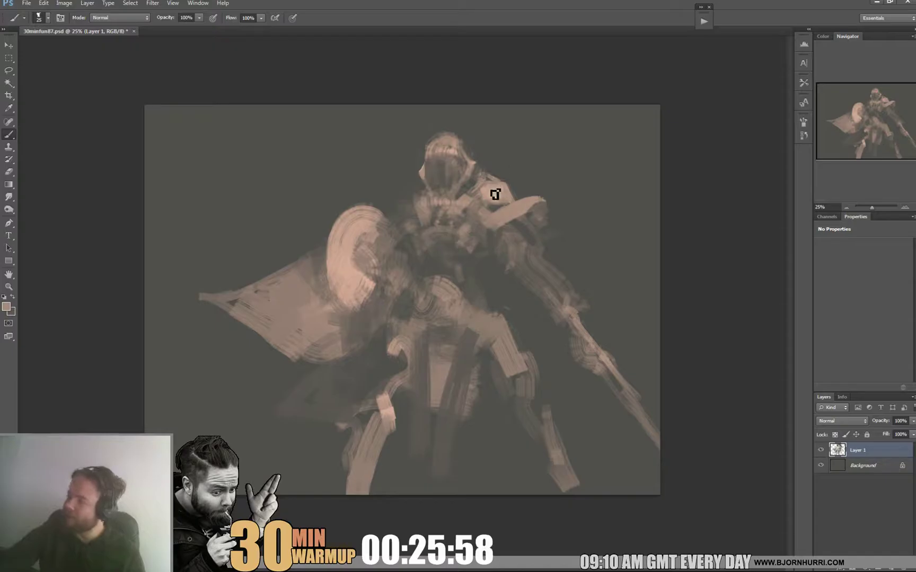
left_click_drag(493, 180, 491, 192)
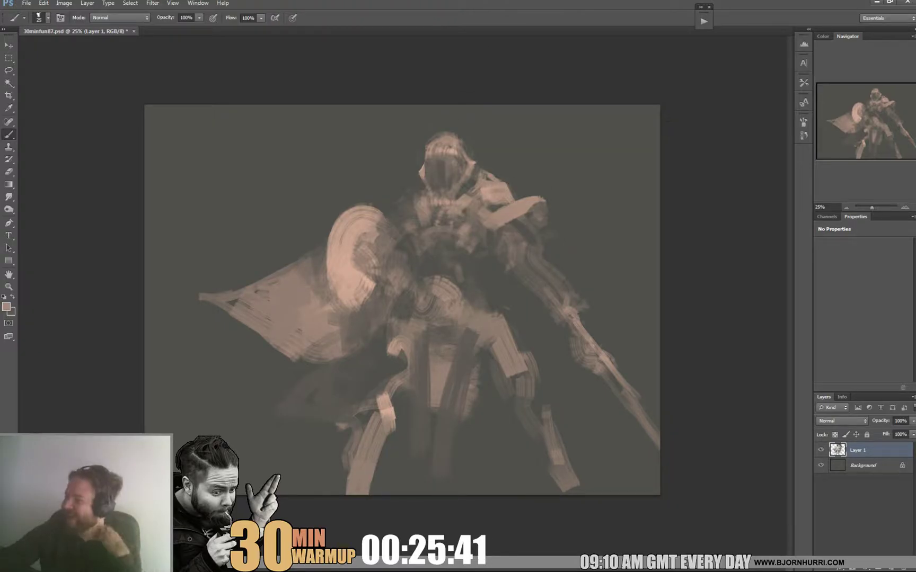
Step: Set the brush to 95 px, sample the shield pink, then shrink the brush to 17 px
right_click(518, 229)
type("95")
key("Return")
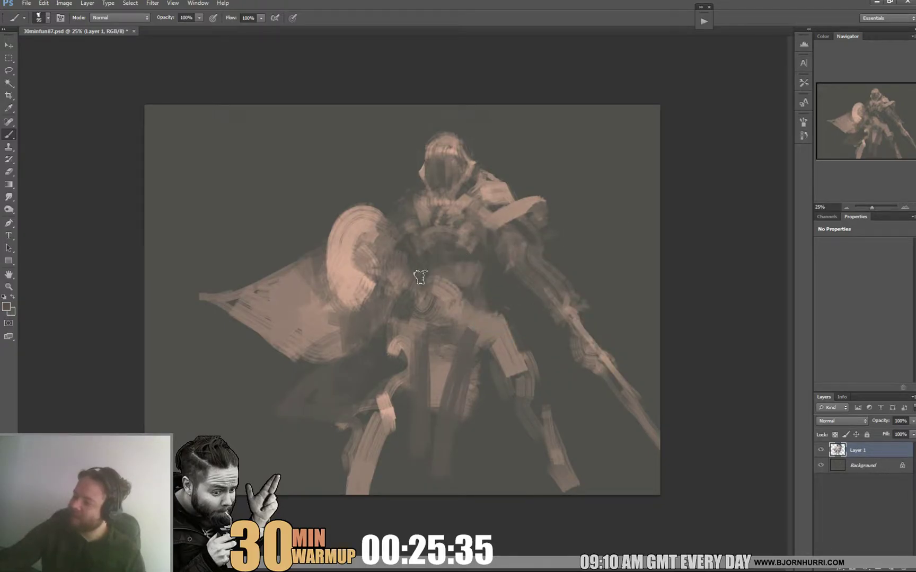
left_click(365, 225, "alt")
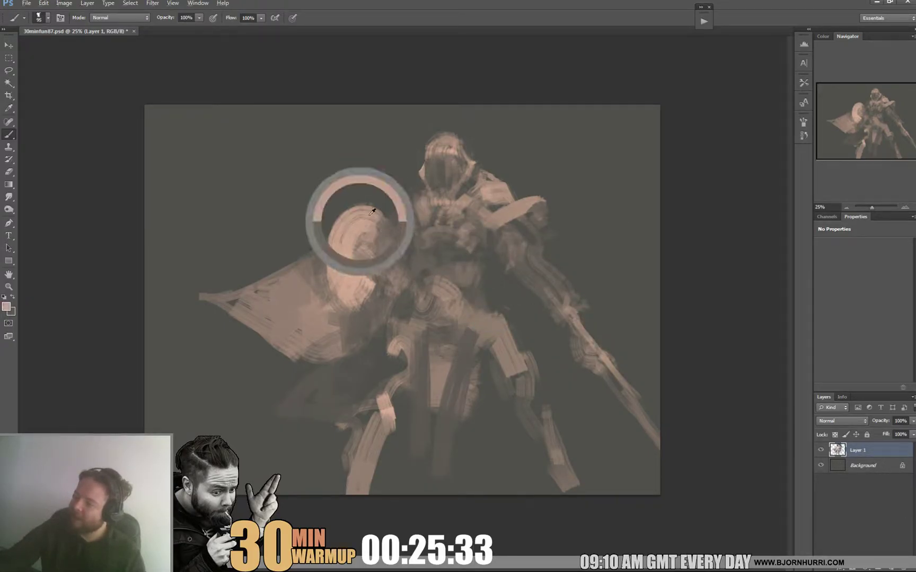
right_click(406, 201)
type("17")
key("Return")
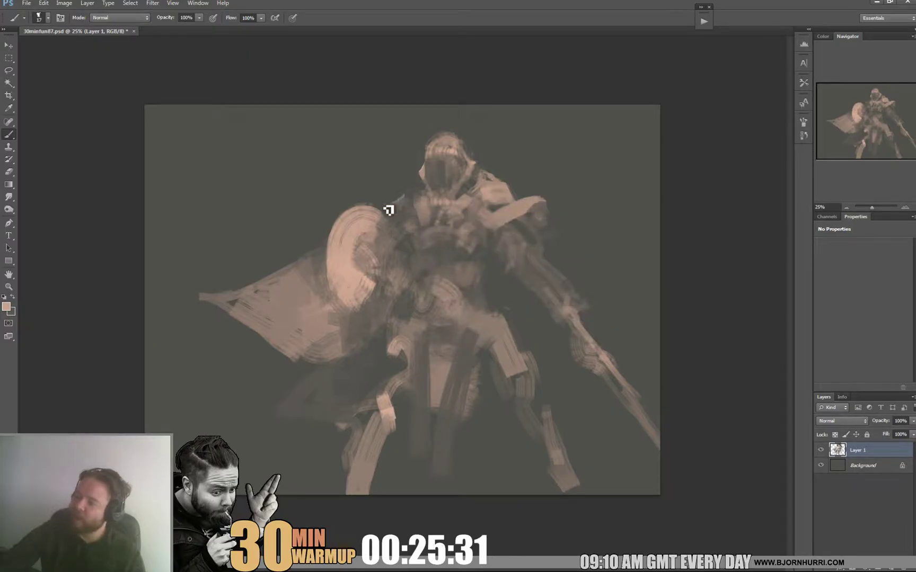
Step: Try brush sizes 52 px and 13 px and sample several tones from the knight's head
right_click(408, 210)
type("52")
key("Return")
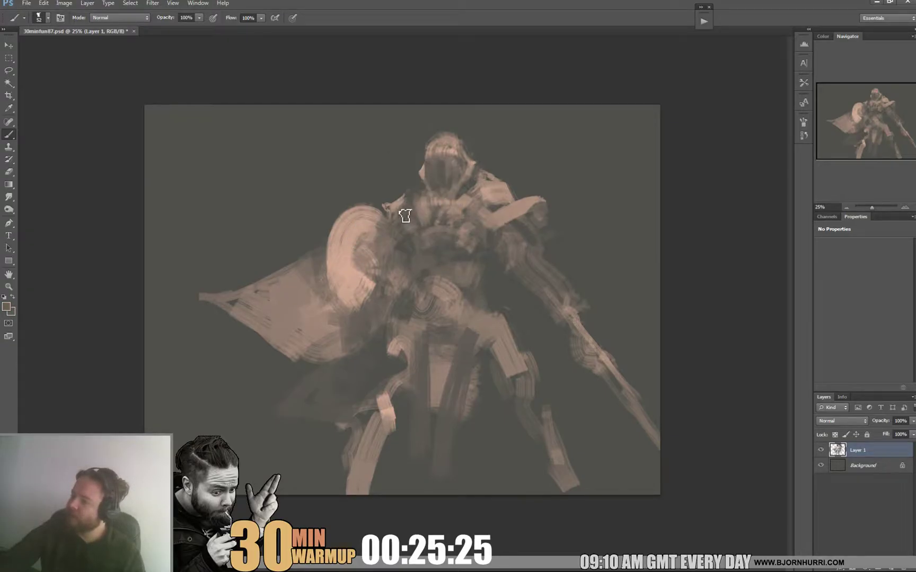
right_click(412, 192)
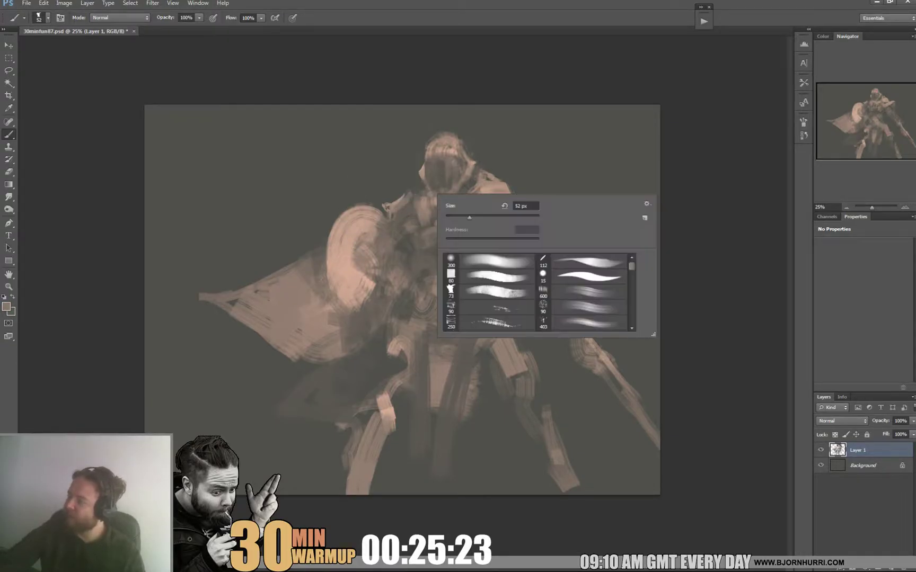
type("13")
key("Return")
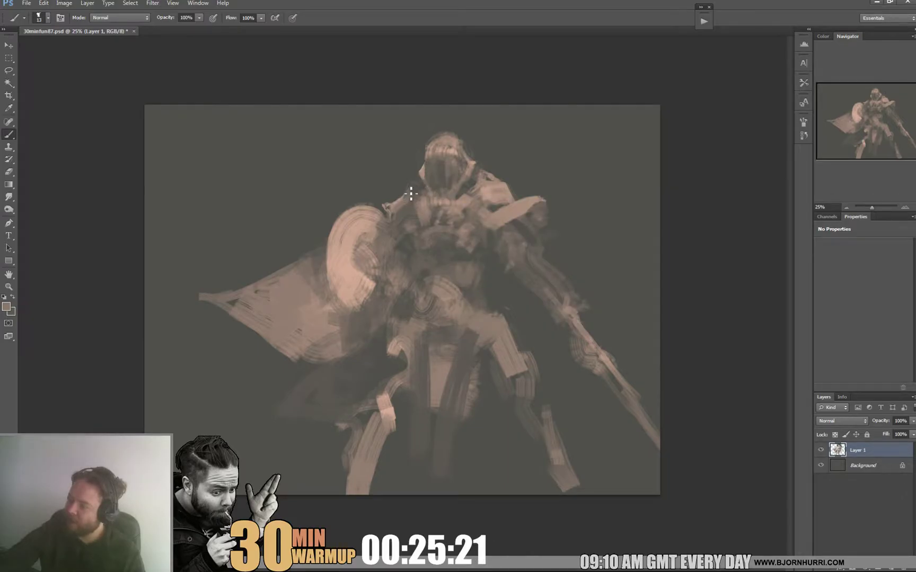
left_click(411, 189, "alt")
left_click(418, 169, "alt")
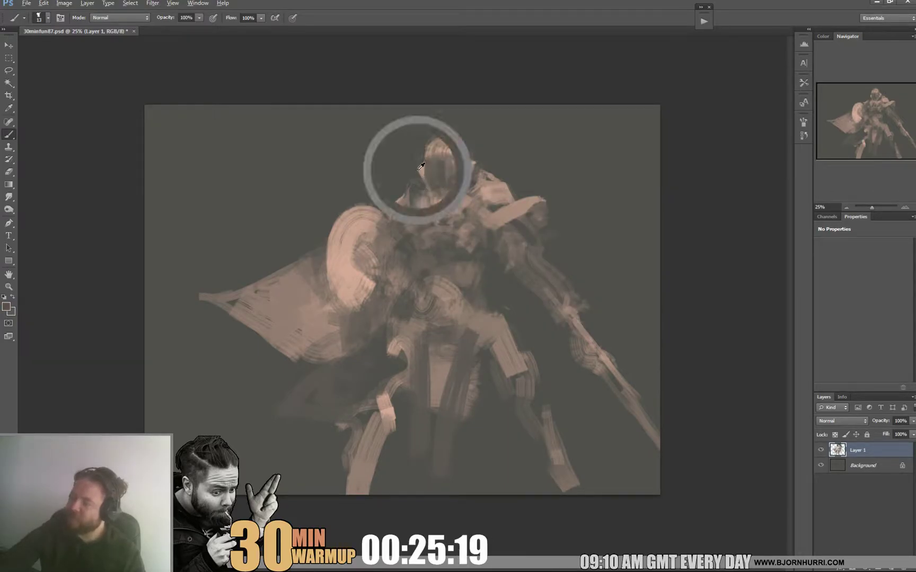
left_click(410, 196, "alt")
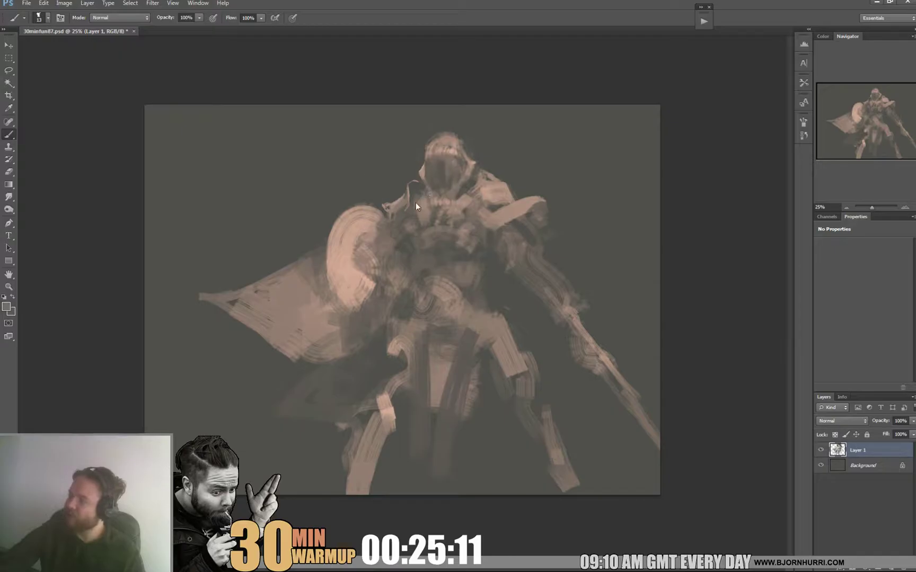
left_click(414, 192, "alt")
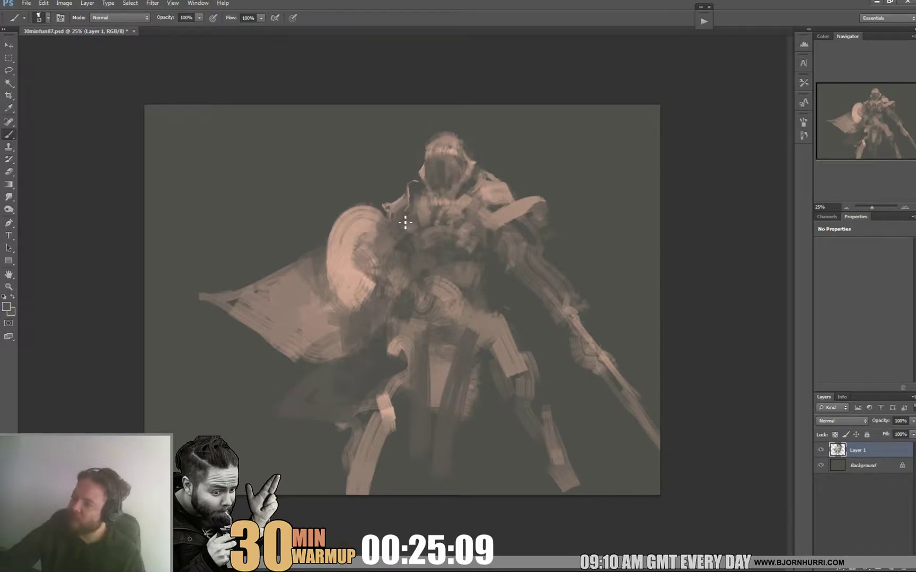
Step: With a 20 px brush, paint sampled tan over the dark shoulder and chest area
right_click(399, 234)
key("Return")
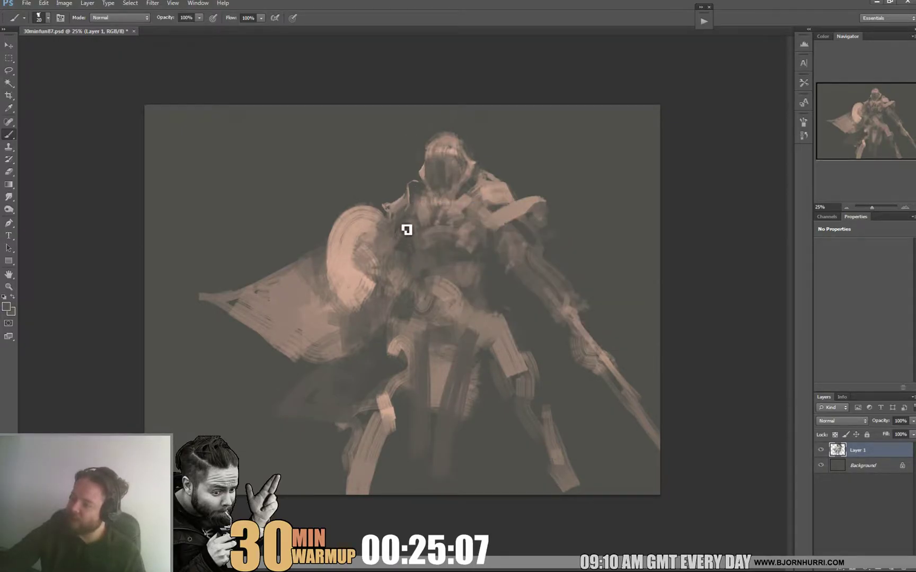
left_click(396, 219, "alt")
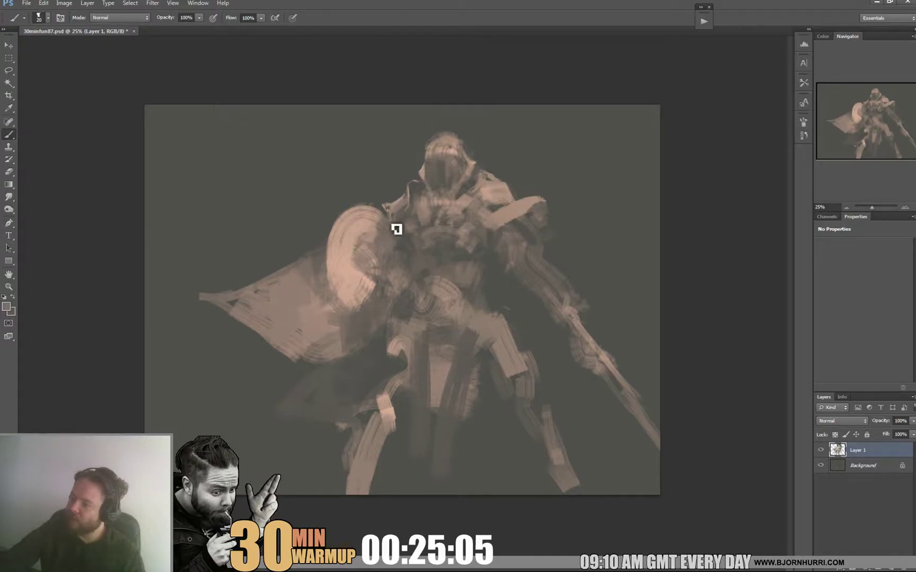
left_click(398, 217, "alt")
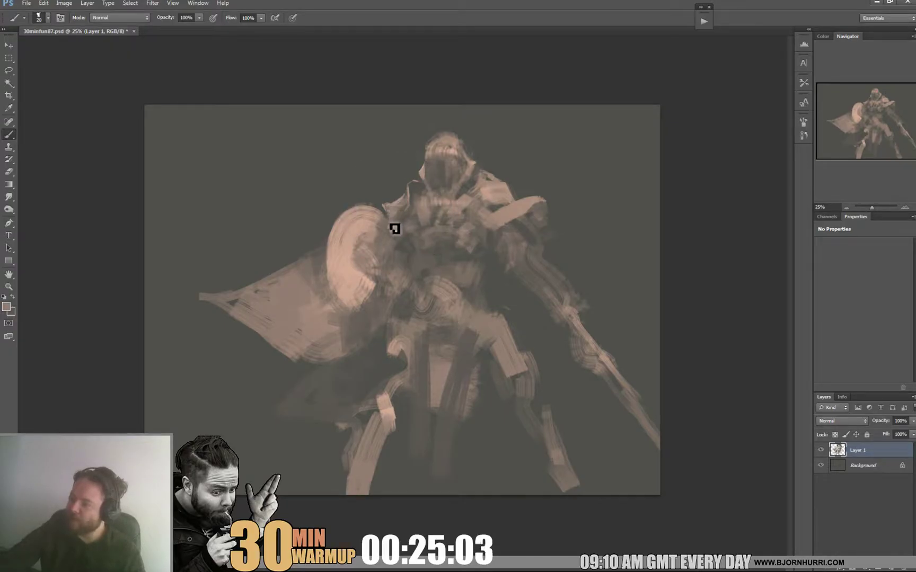
left_click_drag(400, 229, 397, 231)
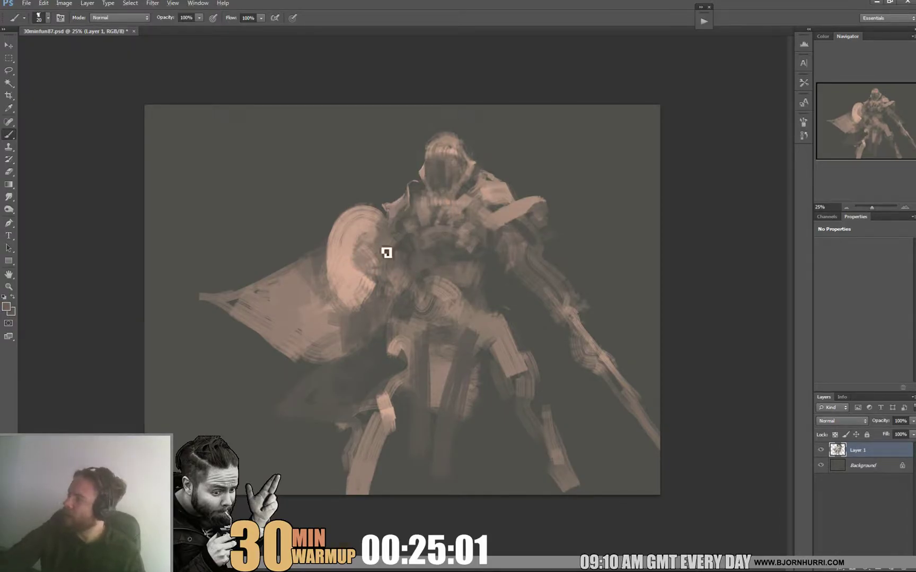
Step: Switch to a 66 px brush and sample several colours from the chest and shield
left_click(392, 209, "alt")
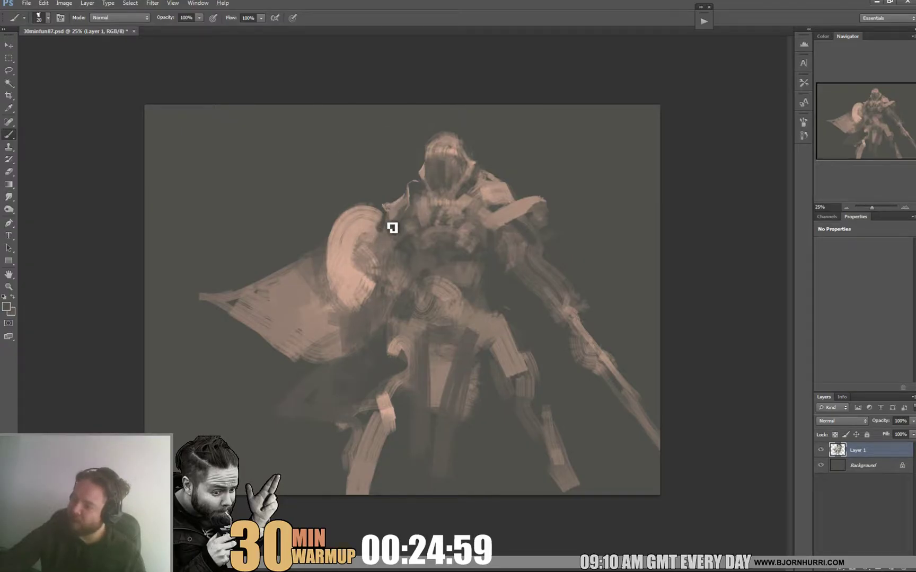
right_click(388, 222)
key("Return")
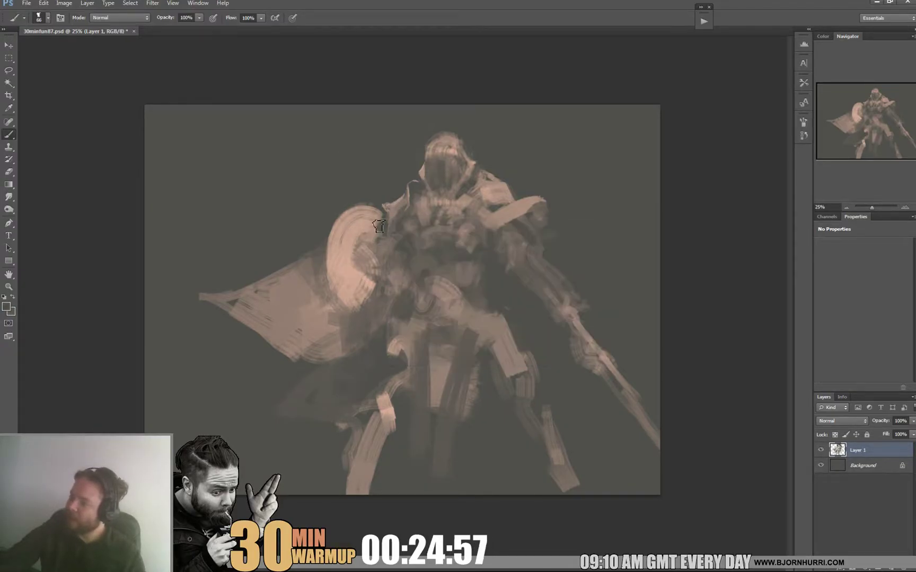
left_click(370, 240, "alt")
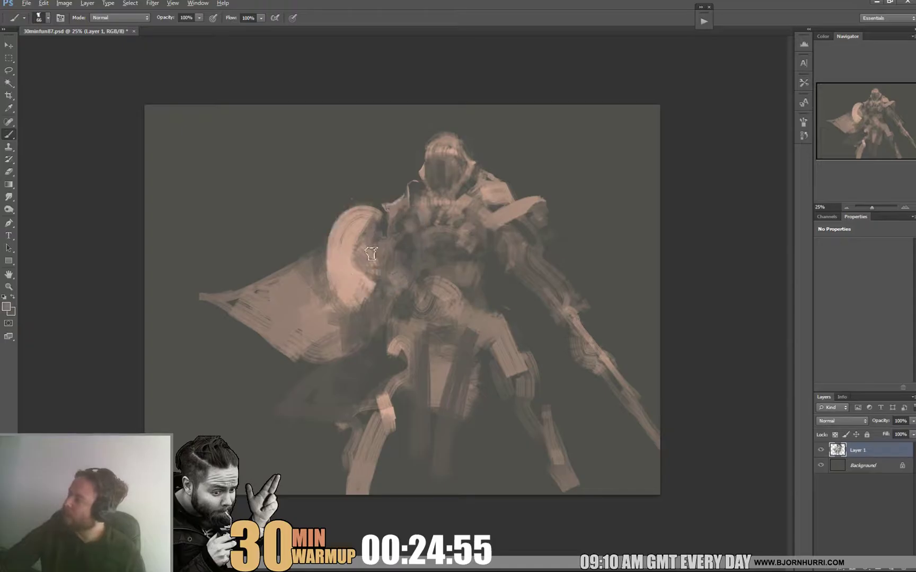
left_click(358, 237, "alt")
left_click(372, 239, "alt")
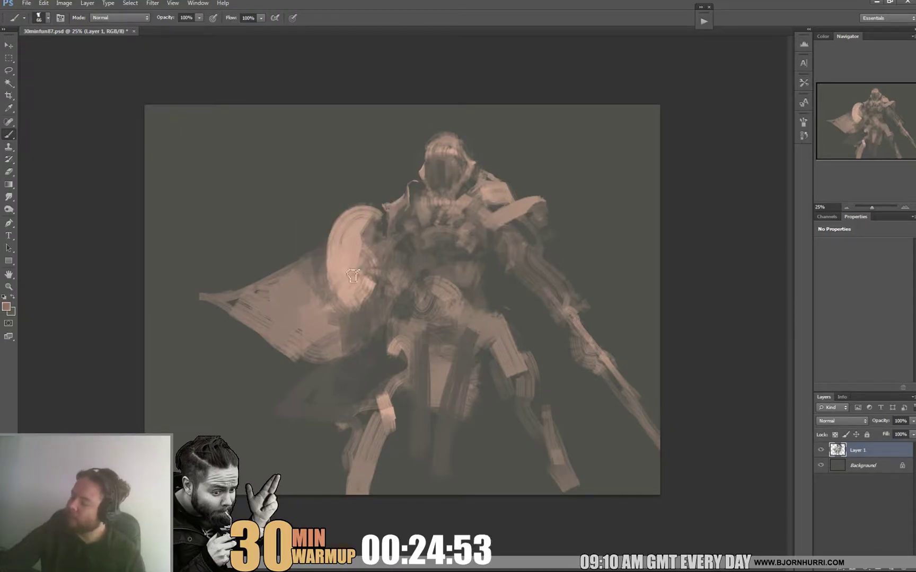
left_click(374, 294, "alt")
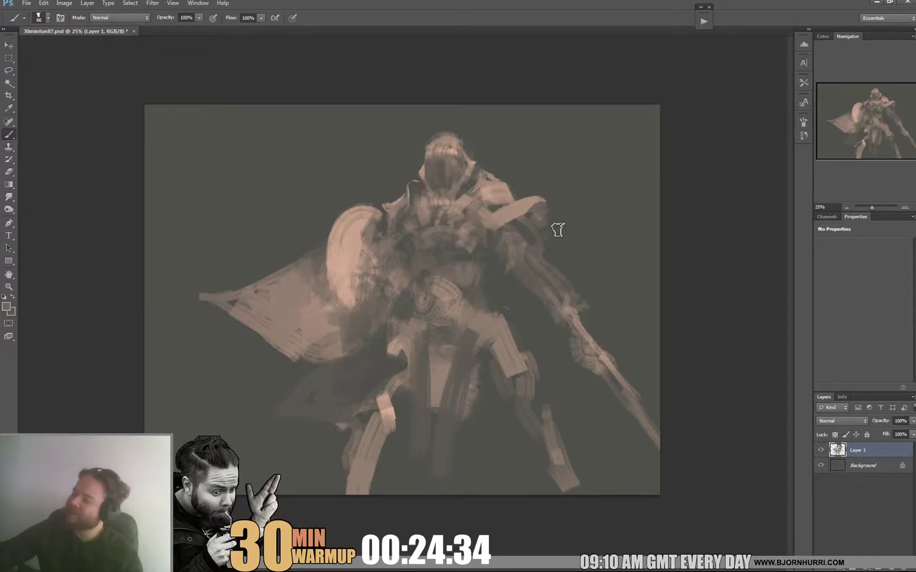
Step: With a 20 px brush, paint the raised arm more solidly in sampled peach
left_click(543, 200, "alt")
right_click(530, 206)
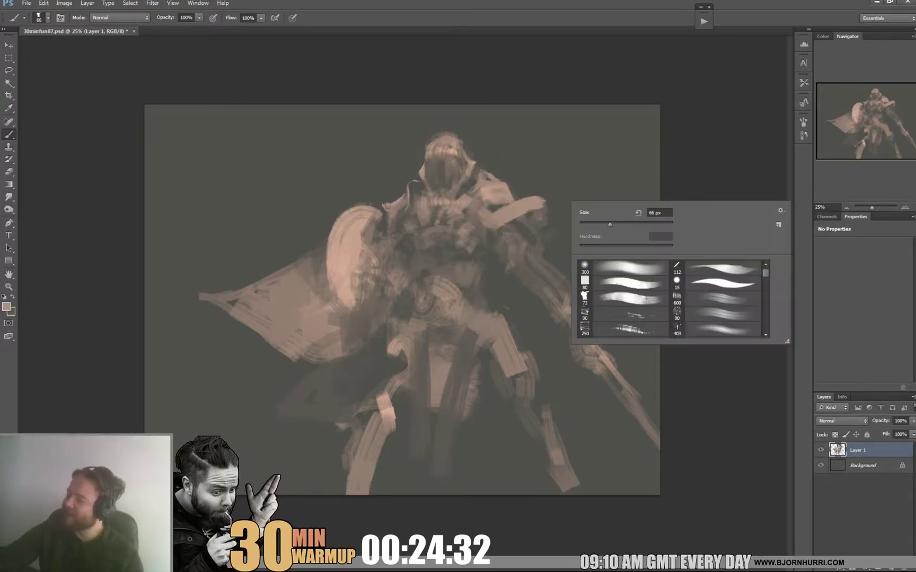
key("Return")
left_click_drag(527, 204, 543, 200)
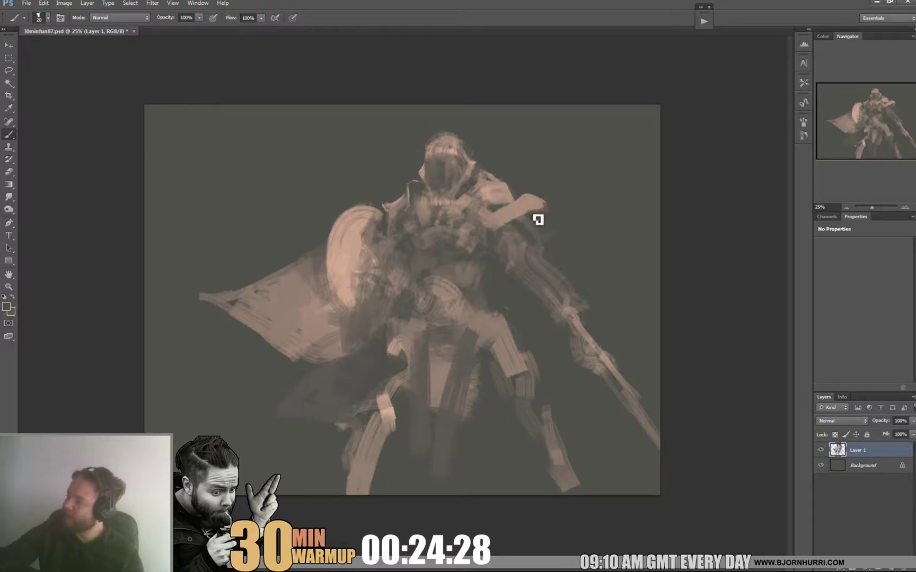
Step: Sample peach and darker arm tones, then add a light pink stroke on the shoulder
left_click(544, 212, "alt")
left_click(540, 204, "alt")
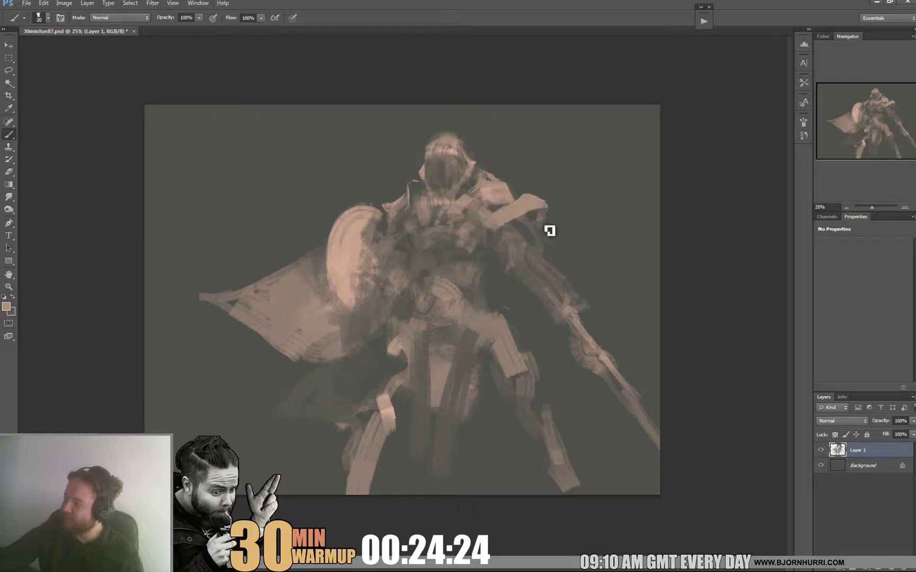
left_click(549, 231, "alt")
left_click(543, 212, "alt")
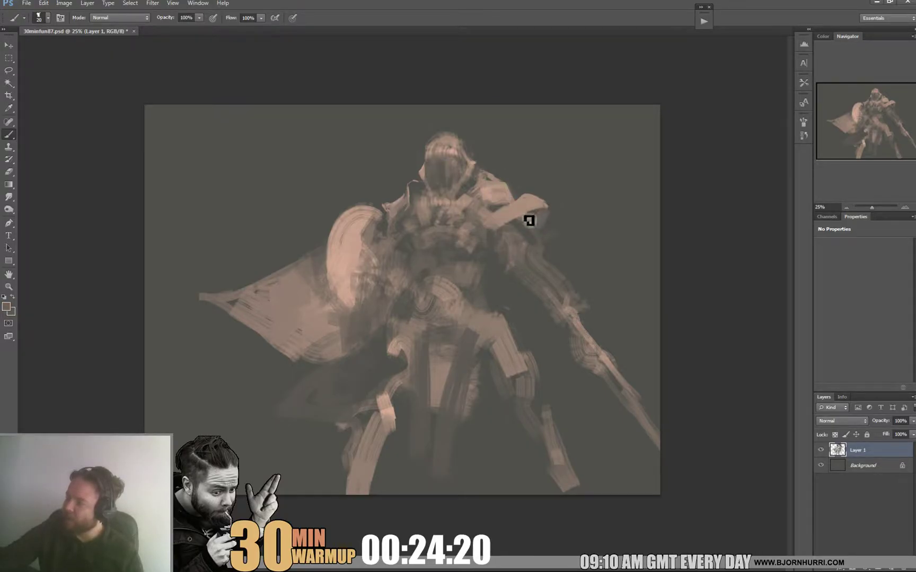
left_click(501, 214, "alt")
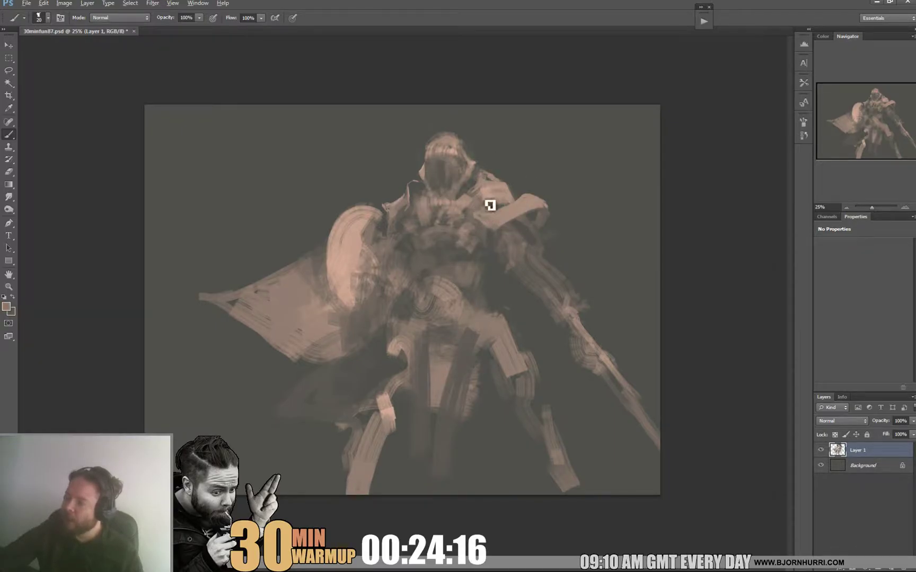
mouse_move(487, 220)
left_mouse_down()
mouse_move(485, 196)
mouse_move(499, 195)
left_mouse_up()
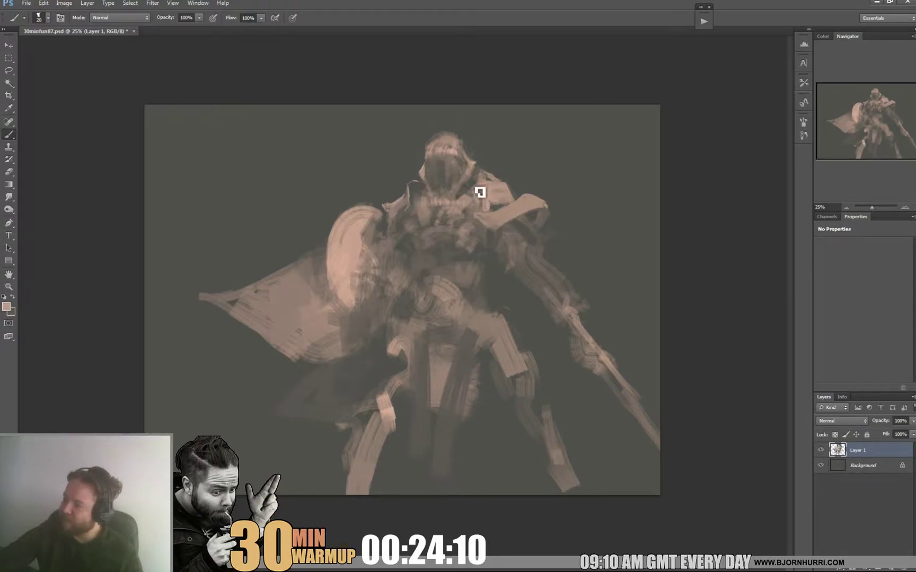
Step: Brighten the knight's right shoulder with a 24 px peach brush stroke
left_click(480, 186, "alt")
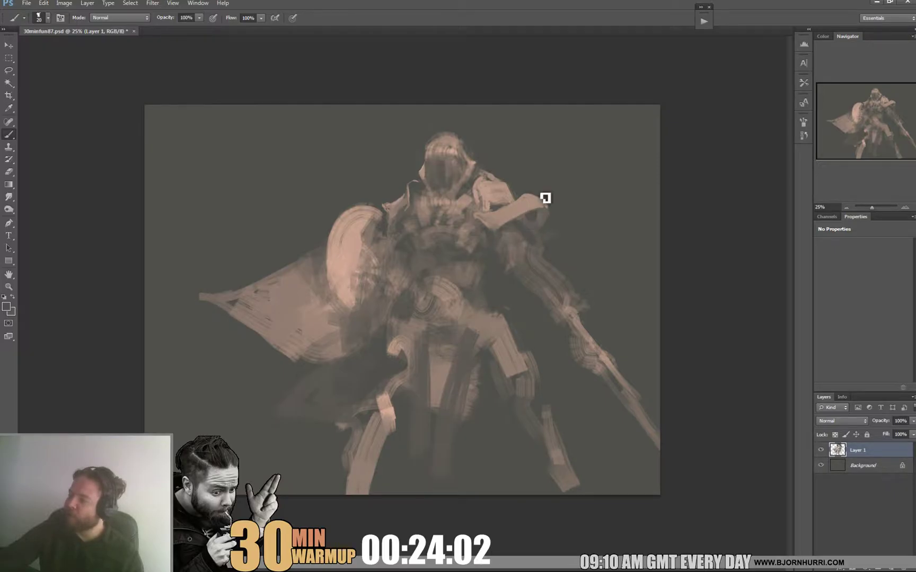
left_click(494, 191, "alt")
right_click(494, 191)
key("Return")
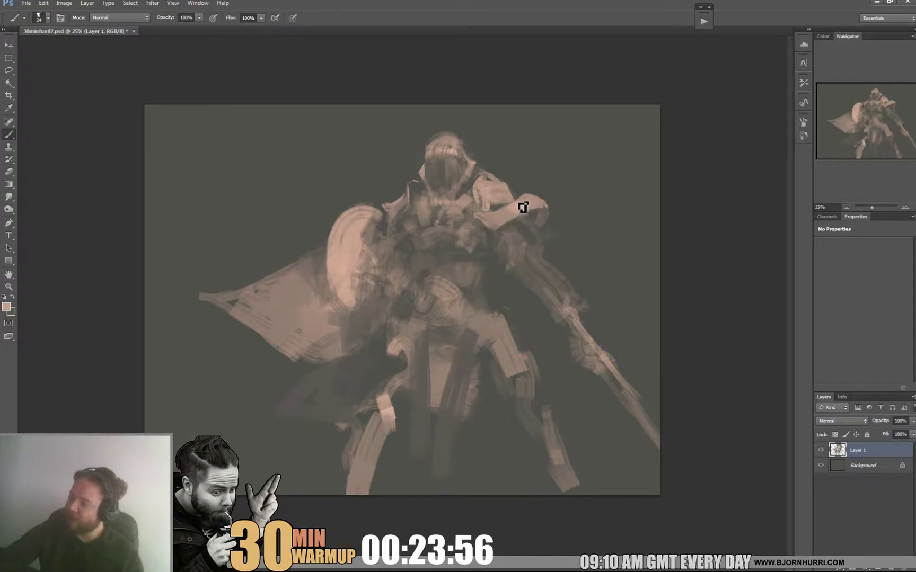
left_click_drag(530, 205, 517, 222)
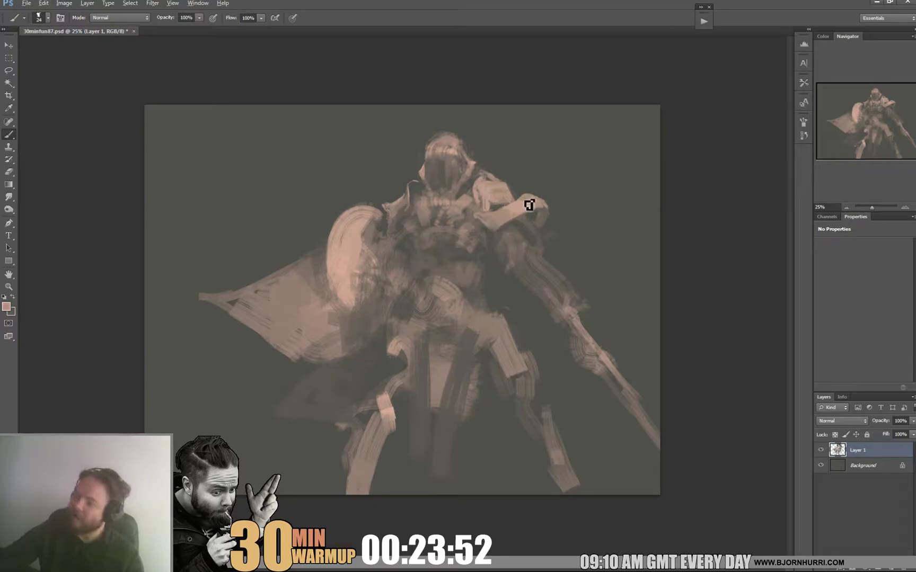
Step: Paint lighter pink strokes across the shoulder pad and along its edge
left_click(551, 191, "alt")
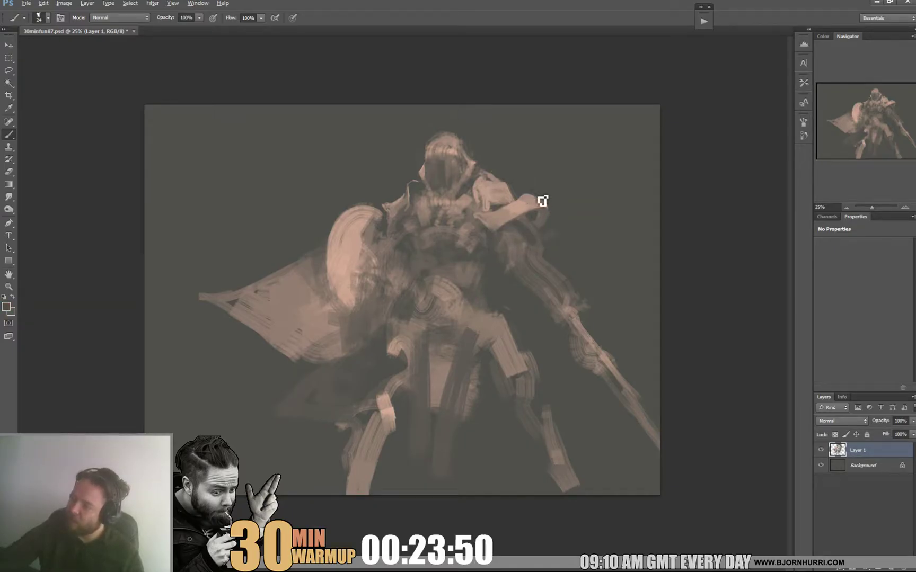
right_click(528, 221)
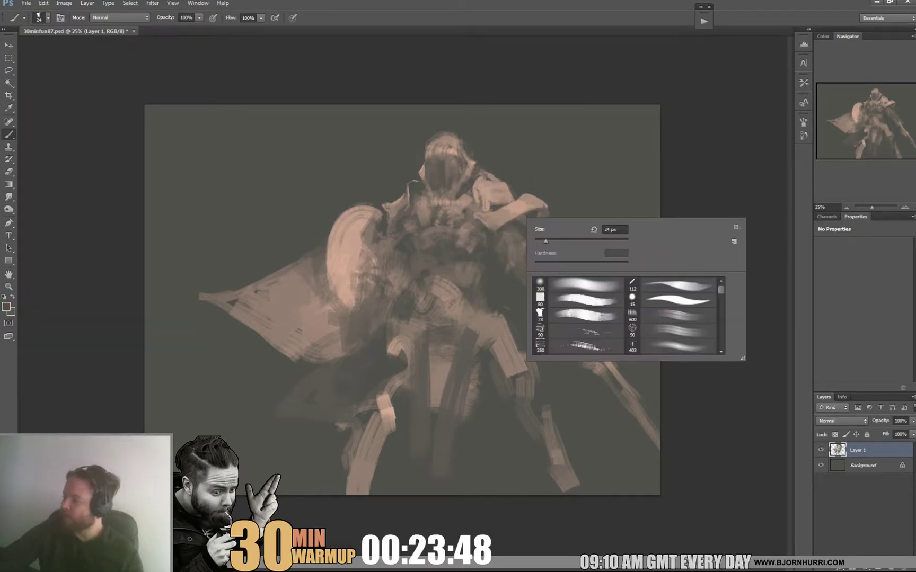
left_click(515, 220, "alt")
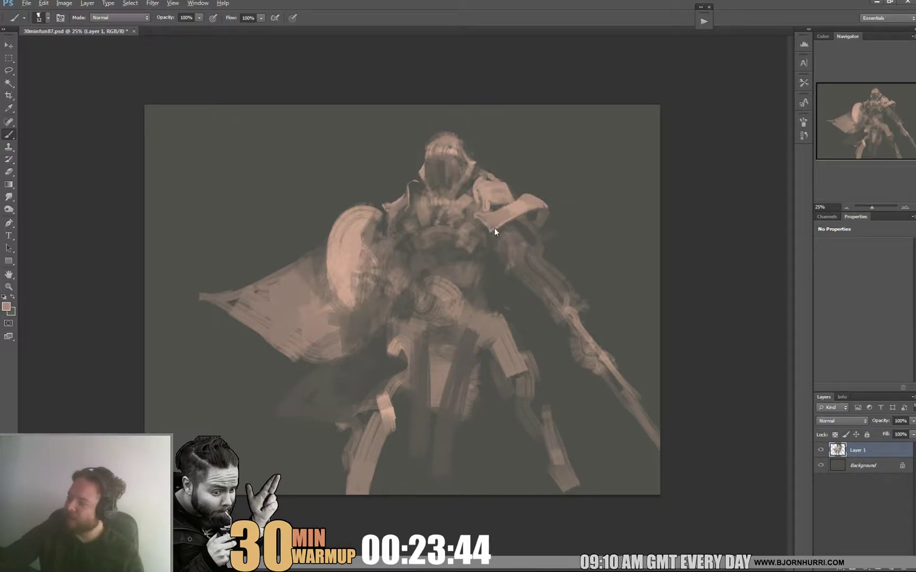
mouse_move(489, 224)
left_mouse_down()
mouse_move(540, 210)
mouse_move(524, 200)
left_mouse_up()
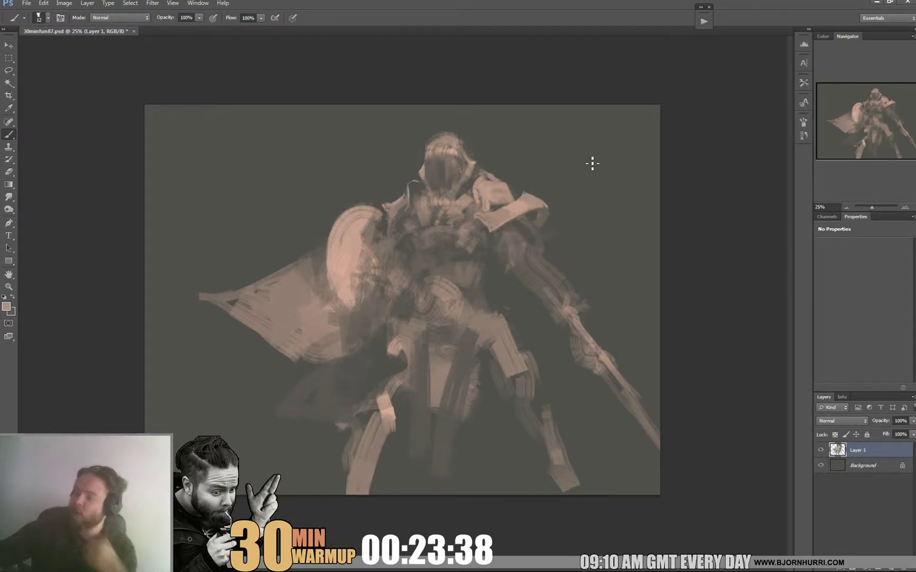
right_click(565, 236)
key("Return")
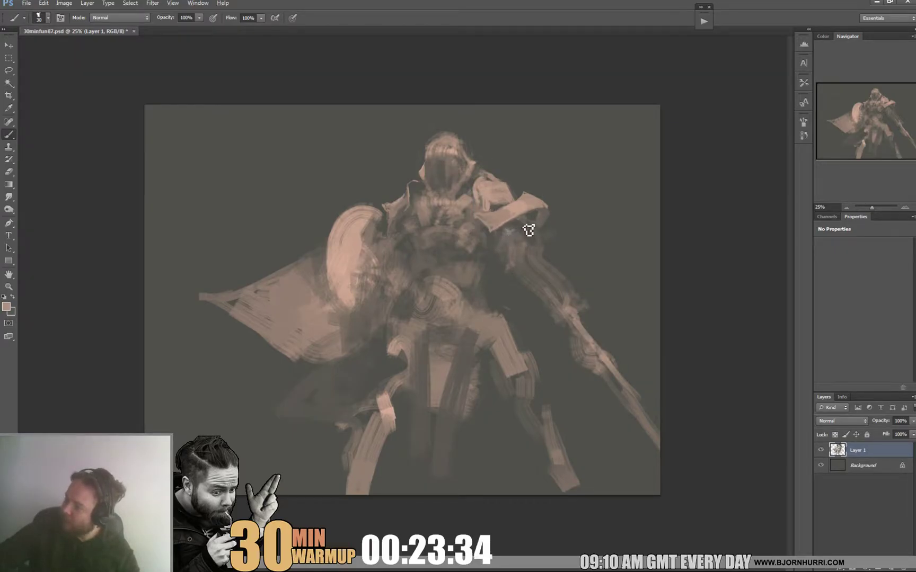
mouse_move(527, 229)
left_mouse_down()
mouse_move(542, 219)
mouse_move(522, 238)
left_mouse_up()
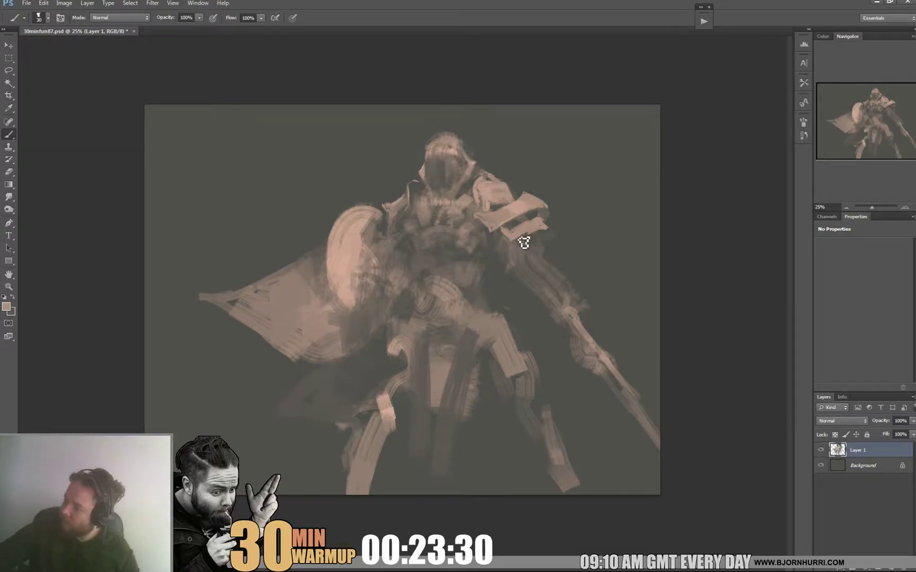
Step: Sample tan tones from the shoulder armour and add a faint tan stroke down the arm
left_click(509, 235, "alt")
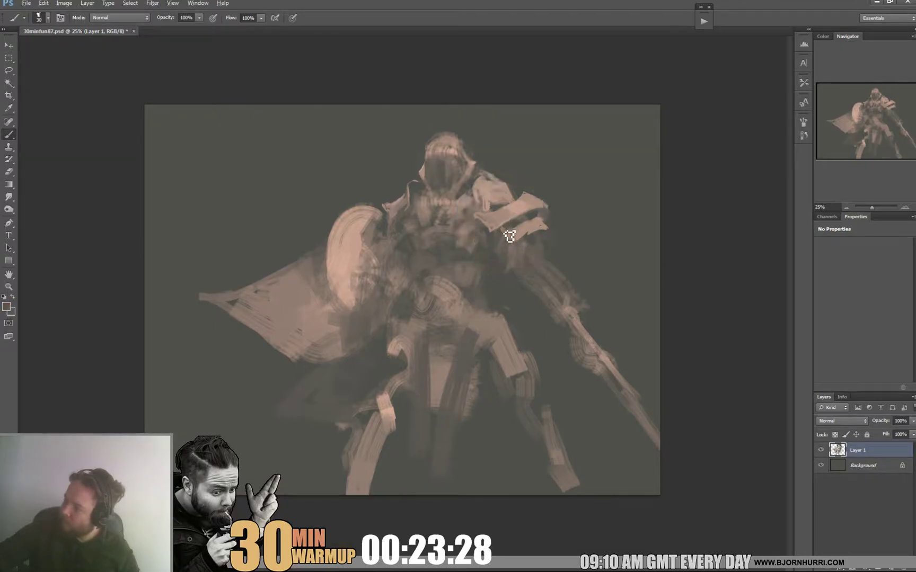
left_click(536, 230, "alt")
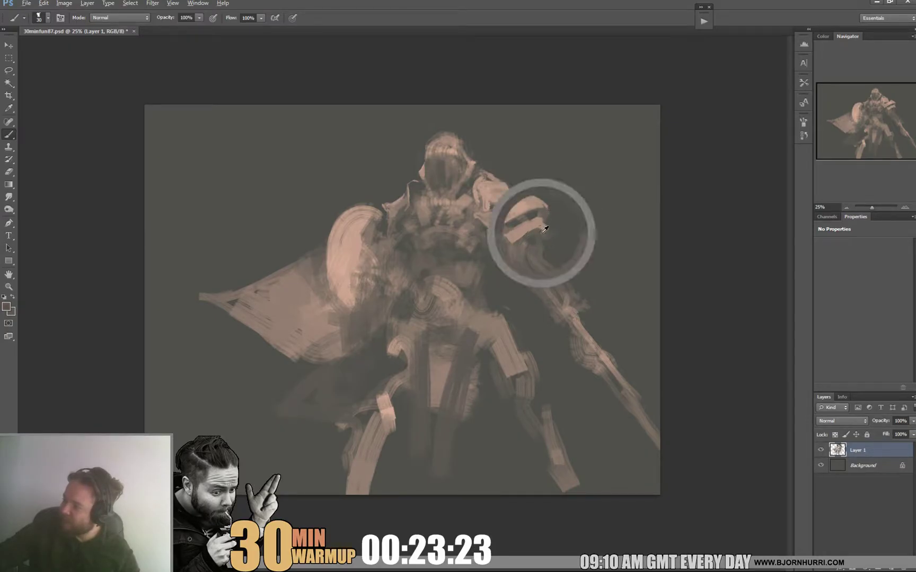
left_click(530, 229, "alt")
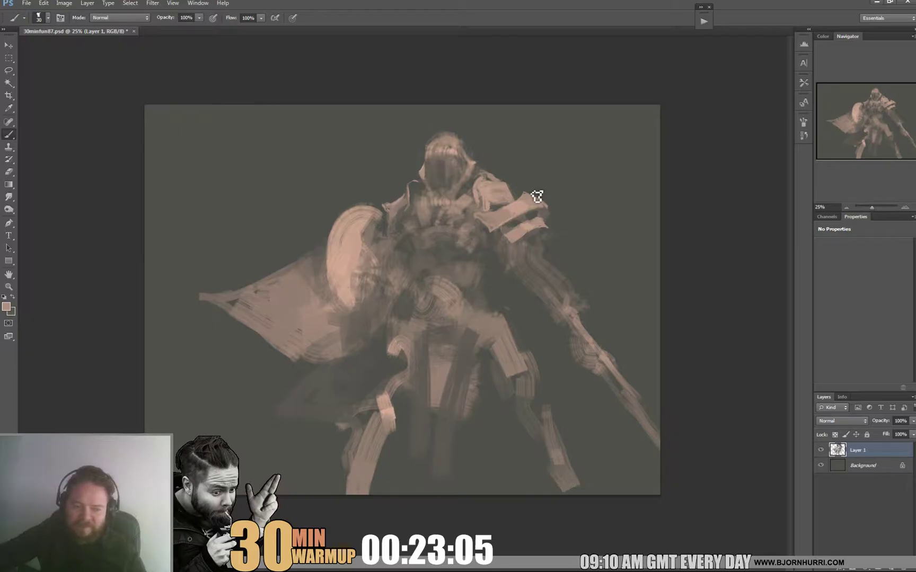
left_click(492, 216, "alt")
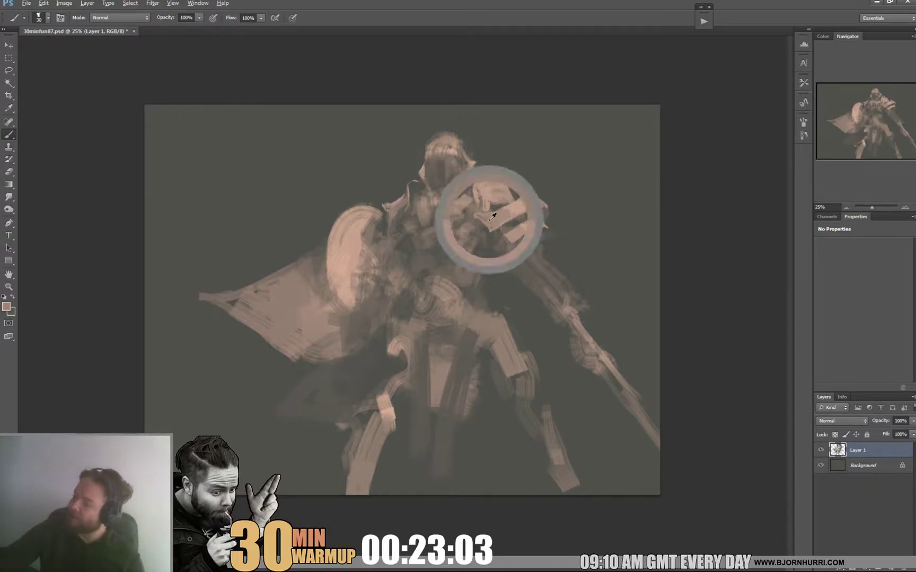
left_click(525, 235, "alt")
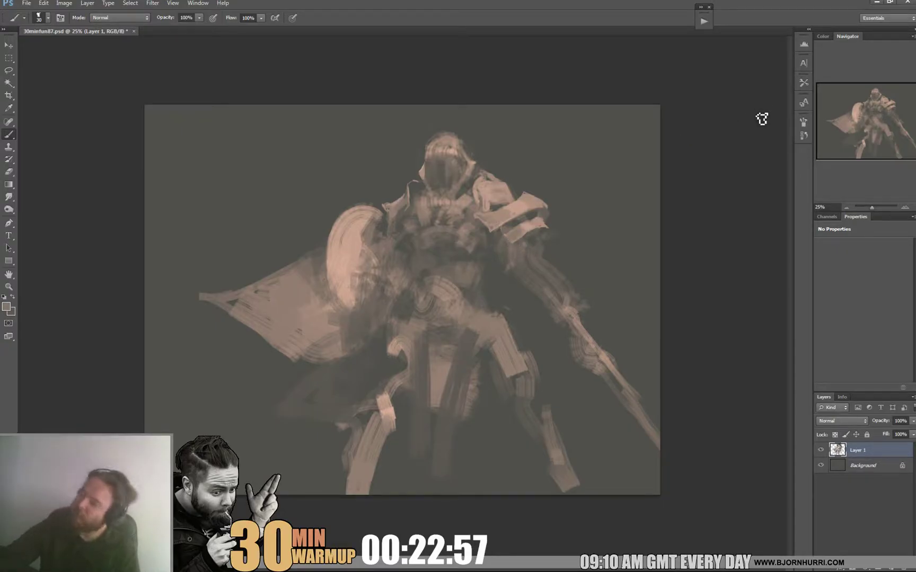
left_click(548, 240, "alt")
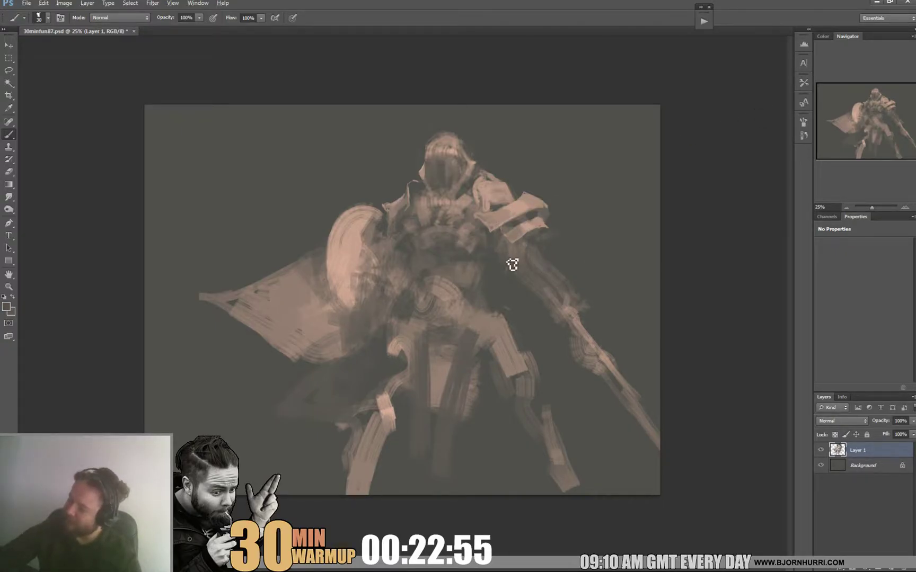
left_click(531, 232, "alt")
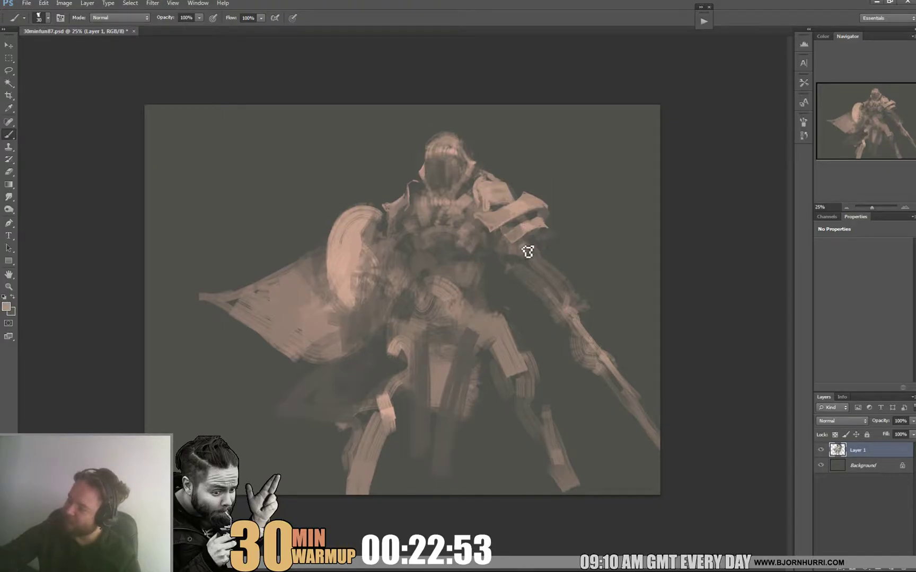
left_click_drag(528, 265, 544, 273)
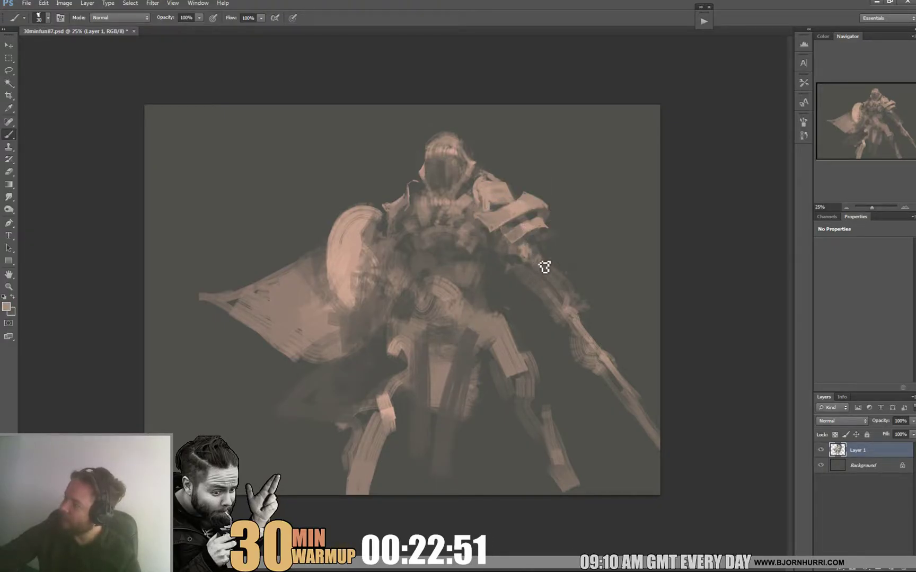
Step: Paint light tan marks on the arm with a 66 px brush
right_click(544, 273)
type("66")
key("Return")
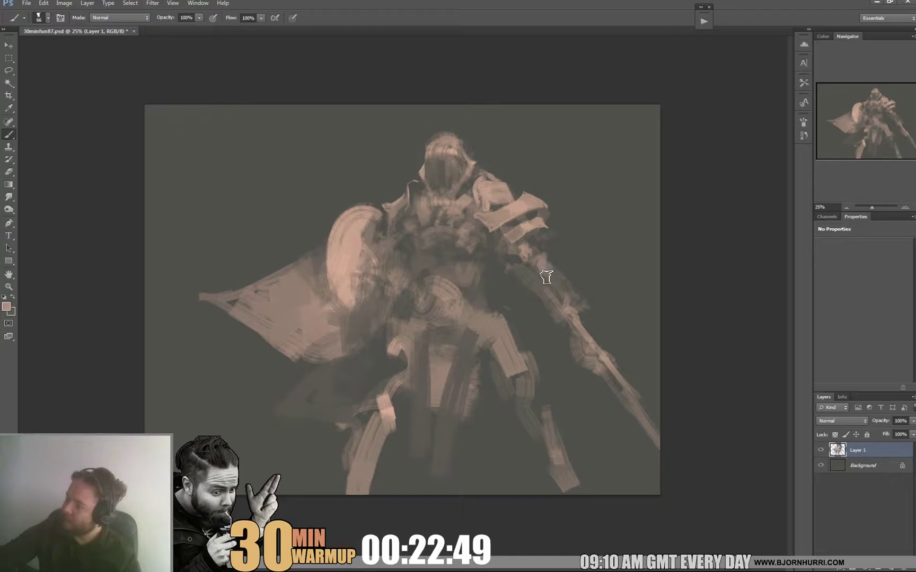
mouse_move(546, 277)
left_mouse_down()
mouse_move(536, 286)
mouse_move(579, 297)
left_mouse_up()
Step: Sample light tan and paint a long diagonal light stroke for the sword
left_click(514, 275, "alt")
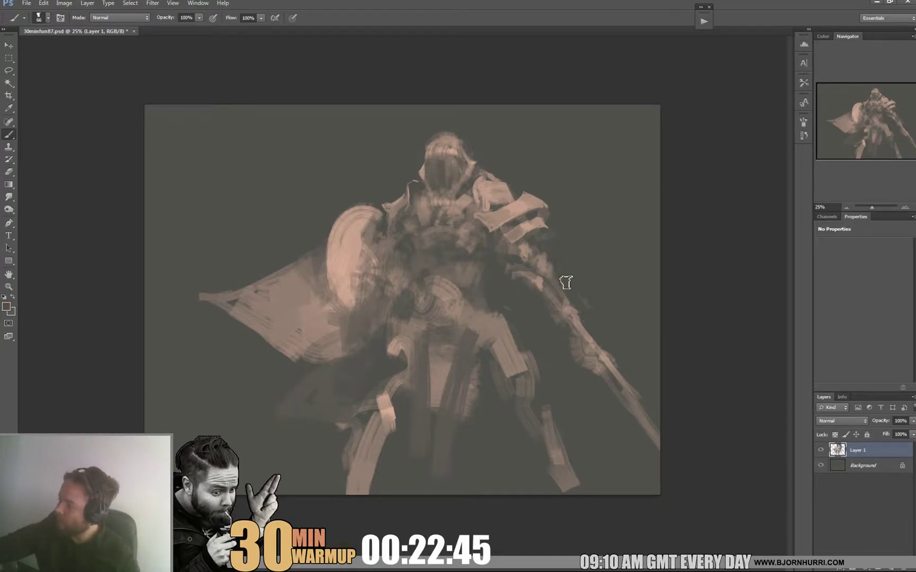
left_click(543, 268, "alt")
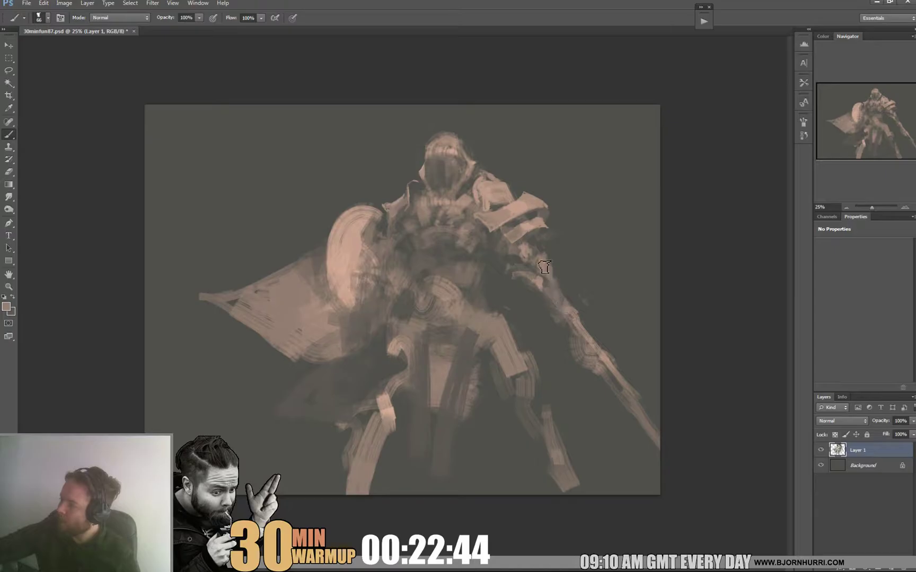
right_click(571, 302)
key("Return")
left_click_drag(658, 442, 552, 301)
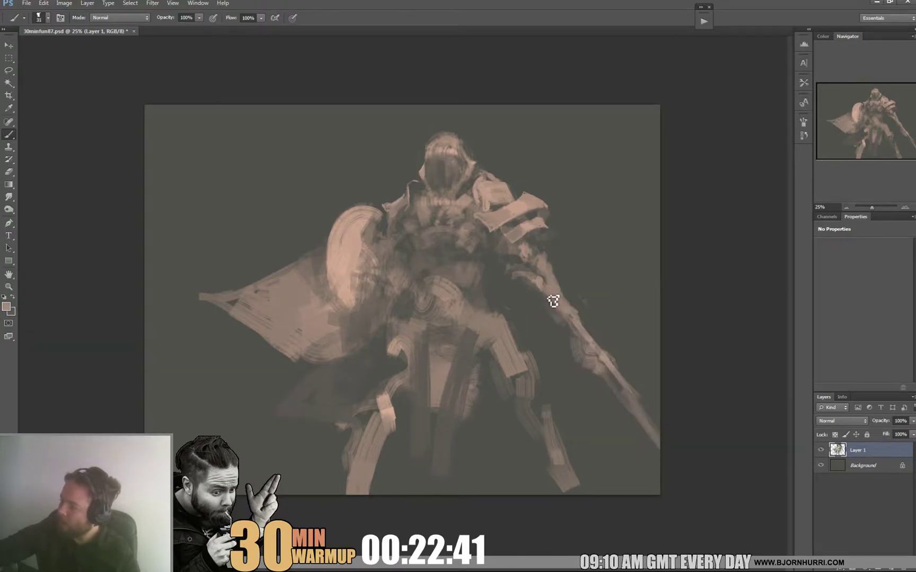
Step: Try 5, 12 and 28 px brush sizes, then paint a thin peach stroke down the arm
right_click(566, 310)
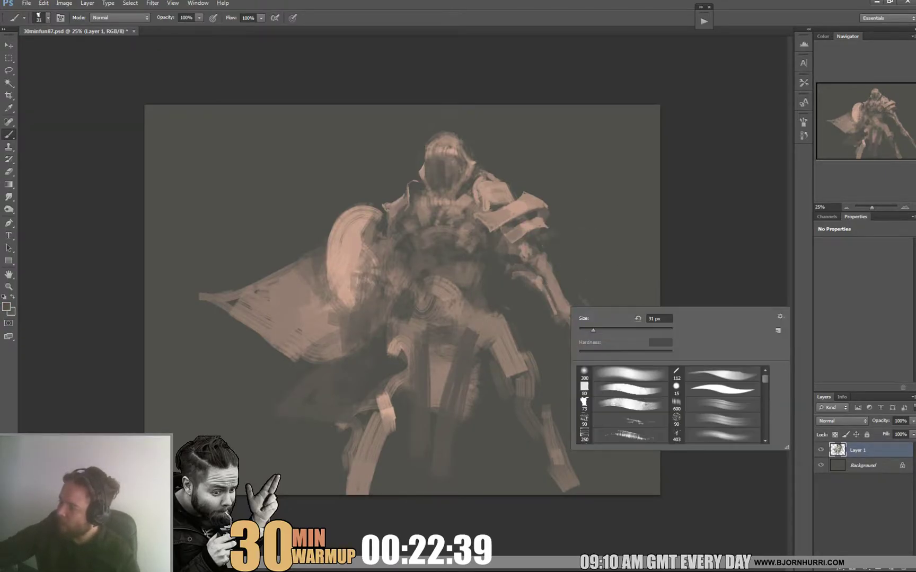
type("5")
key("Return")
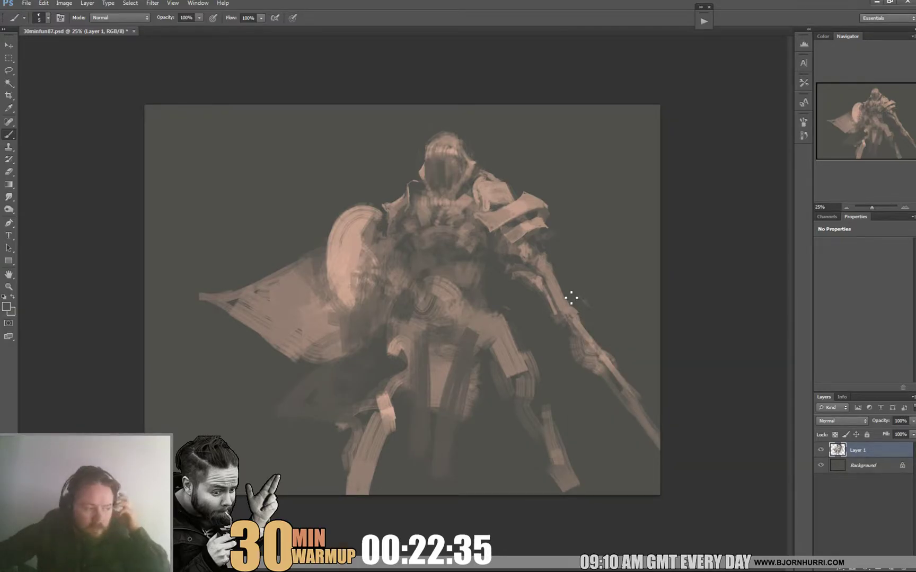
right_click(593, 351)
type("12")
key("Return")
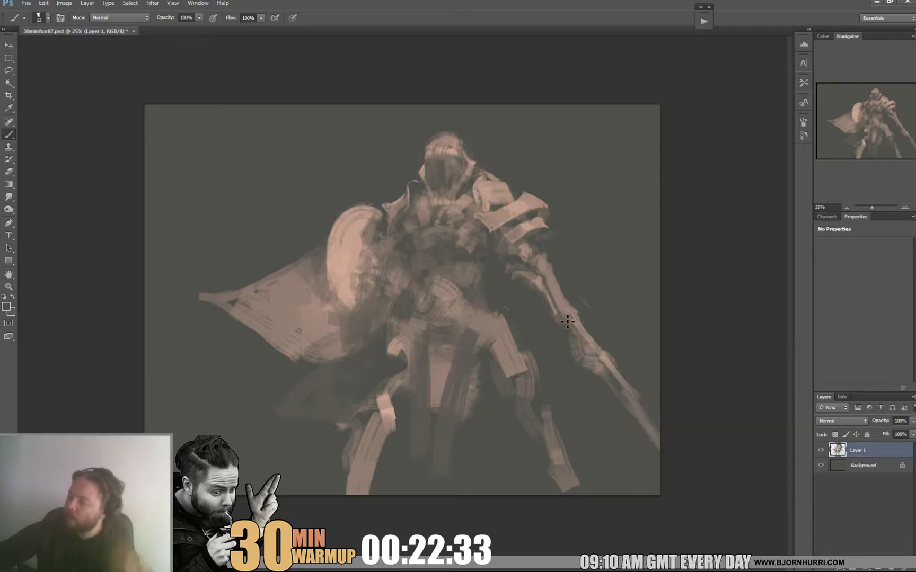
right_click(599, 324)
type("28")
key("Return")
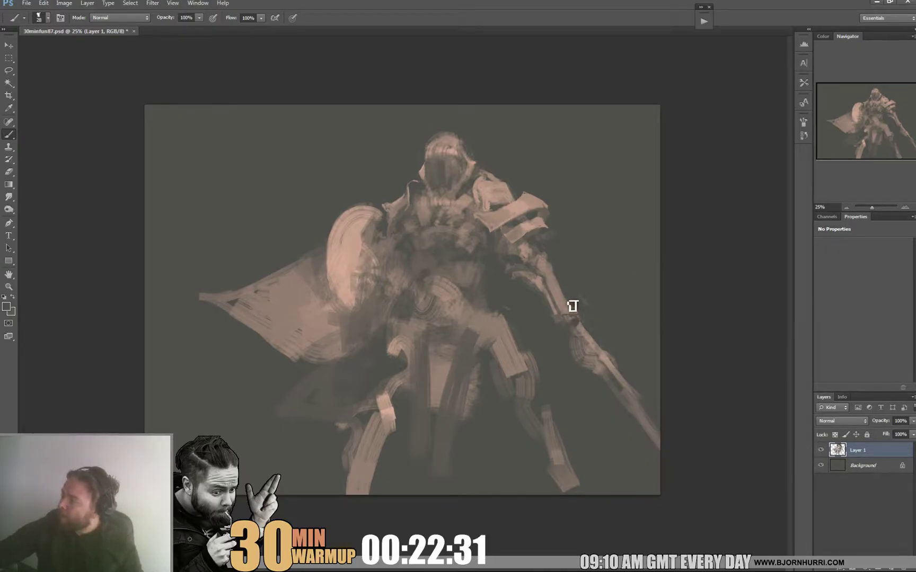
left_click(527, 209, "alt")
left_click_drag(560, 296, 566, 317)
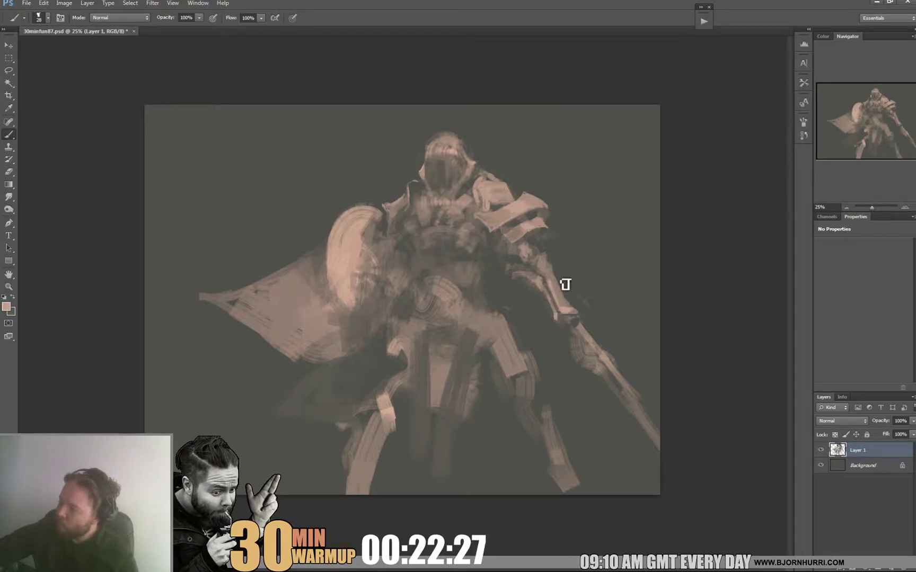
Step: Sample darker tones beside the arm and choose the 73 brush preset
left_click(555, 317, "alt")
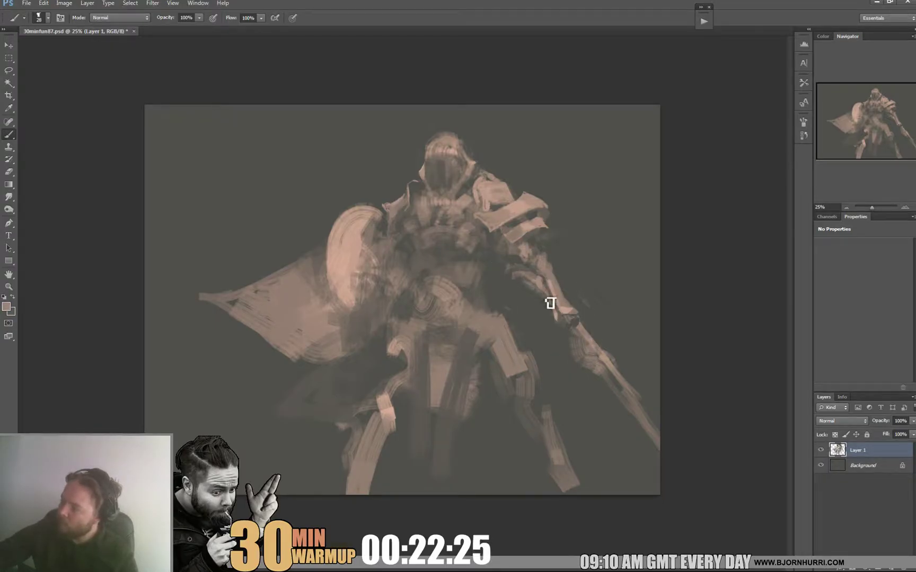
left_click(522, 284, "alt")
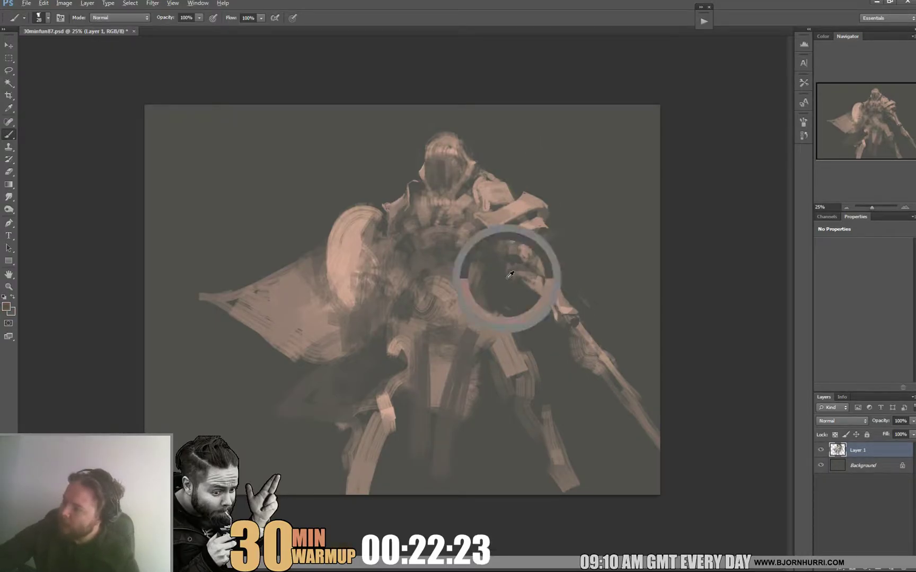
right_click(490, 233)
left_click(500, 326)
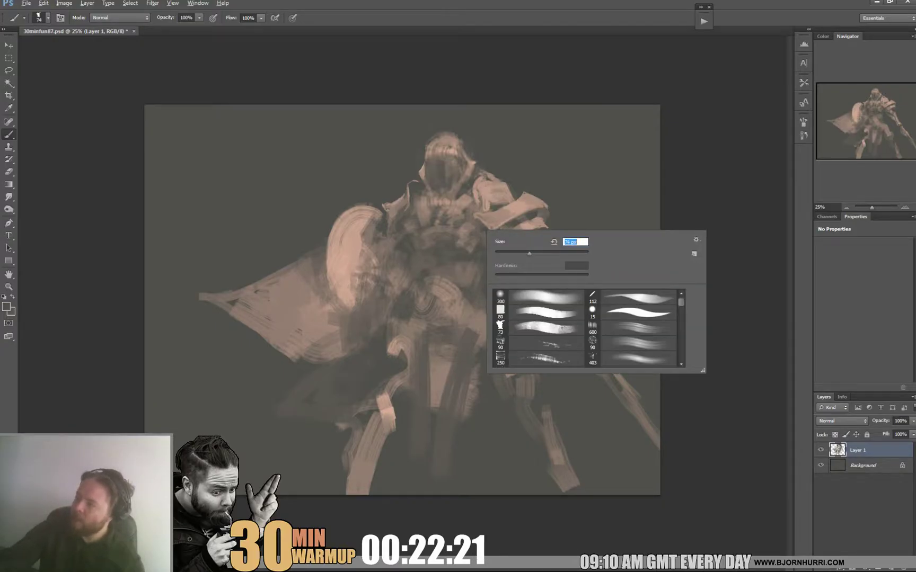
Step: Sample tones near the helmet and darken a small patch by the left shoulder with a smaller preset
left_click(448, 202, "alt")
left_click(450, 191, "alt")
left_click(453, 181, "alt")
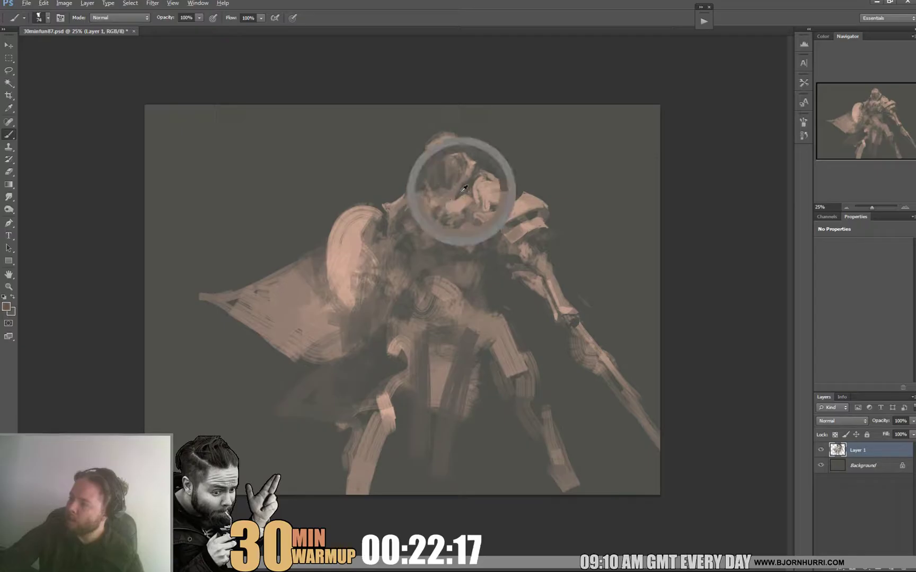
right_click(474, 196)
left_click(511, 265)
left_click(529, 143, "alt")
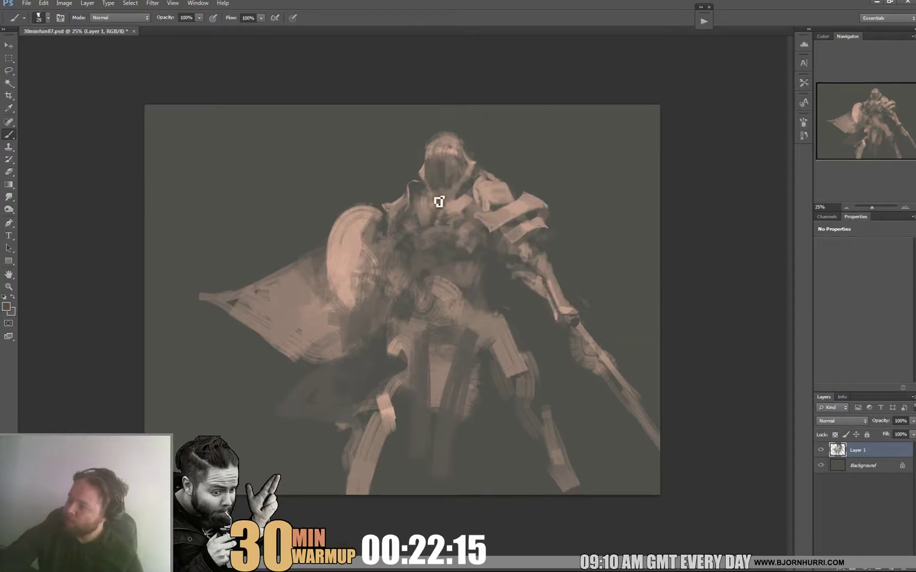
left_click_drag(434, 203, 426, 210)
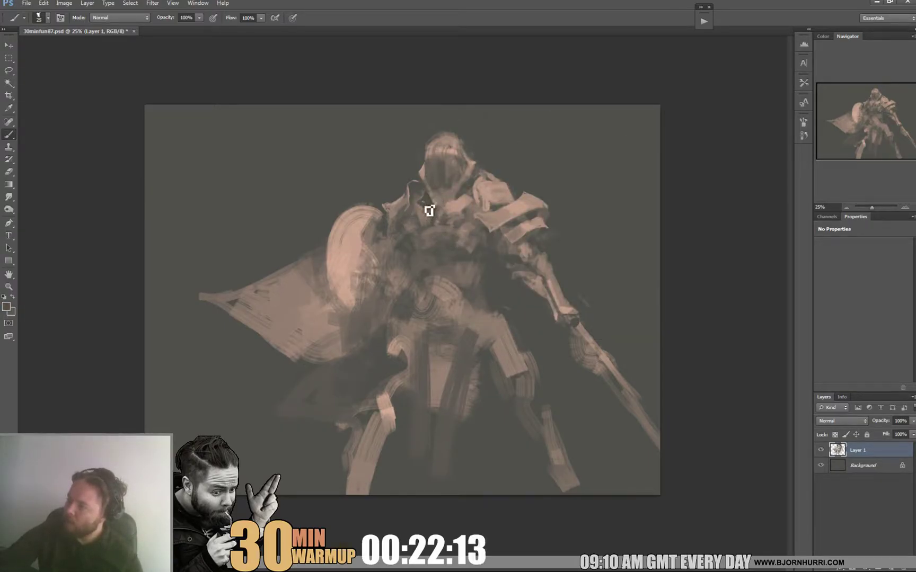
Step: Paint a dark stroke along the shield edge with a 60 px brush, then sample salmon
right_click(477, 204)
type("60")
key("Return")
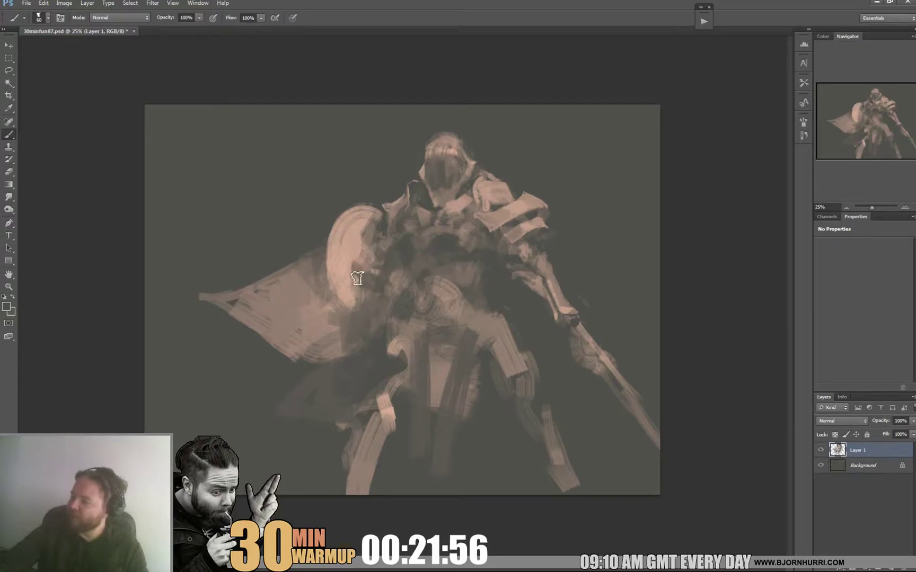
left_click_drag(357, 278, 352, 248)
left_click(351, 247, "alt")
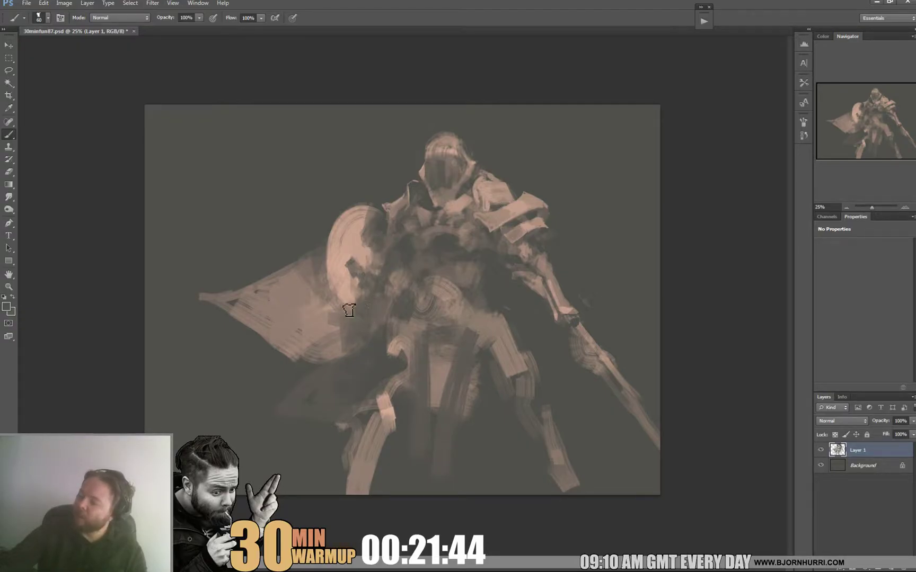
Step: With a 31 px brush, reshape the cape tip into a smoother point and clean its strokes
right_click(371, 300)
left_click(366, 329)
mouse_move(395, 322)
left_mouse_down()
mouse_move(372, 341)
mouse_move(358, 322)
mouse_move(368, 346)
mouse_move(341, 293)
left_mouse_up()
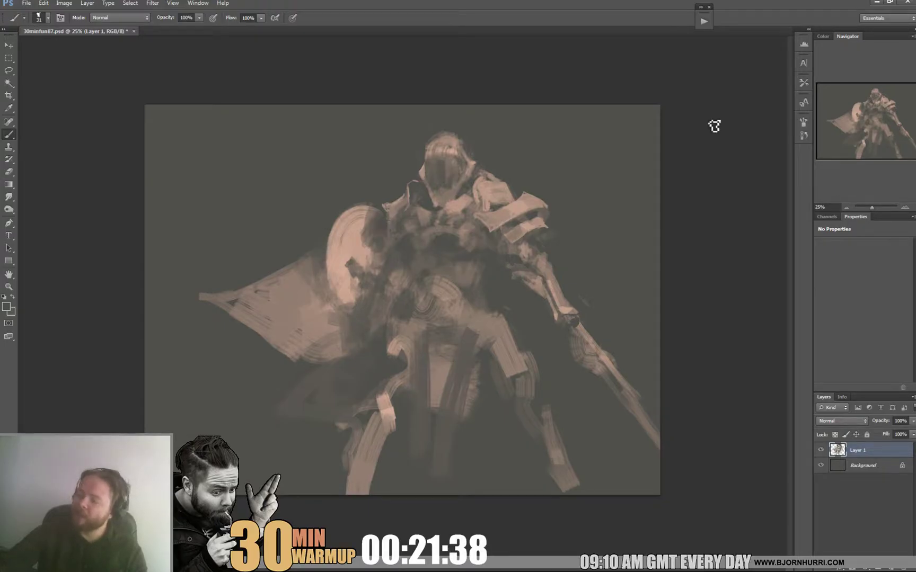
left_click_drag(267, 298, 231, 301)
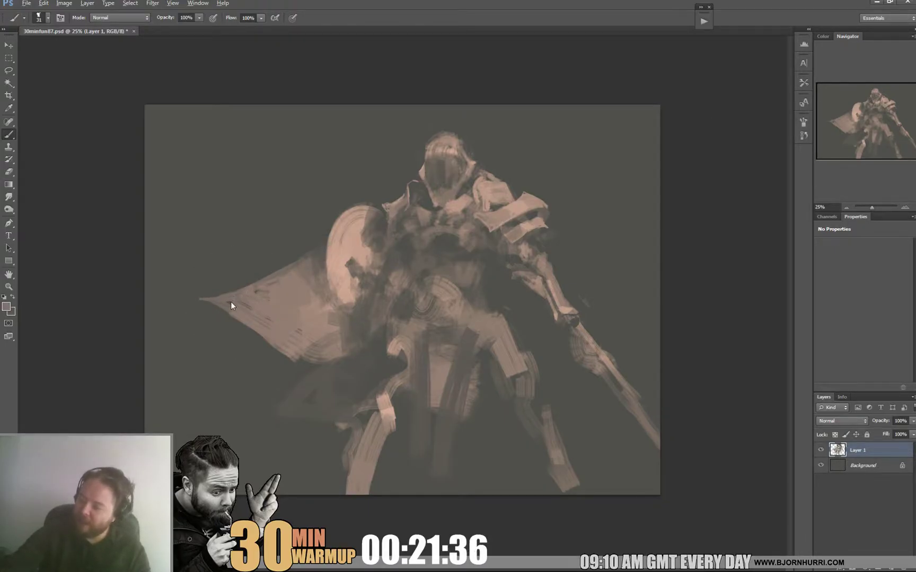
mouse_move(280, 317)
left_mouse_down()
mouse_move(297, 368)
mouse_move(337, 370)
mouse_move(322, 356)
left_mouse_up()
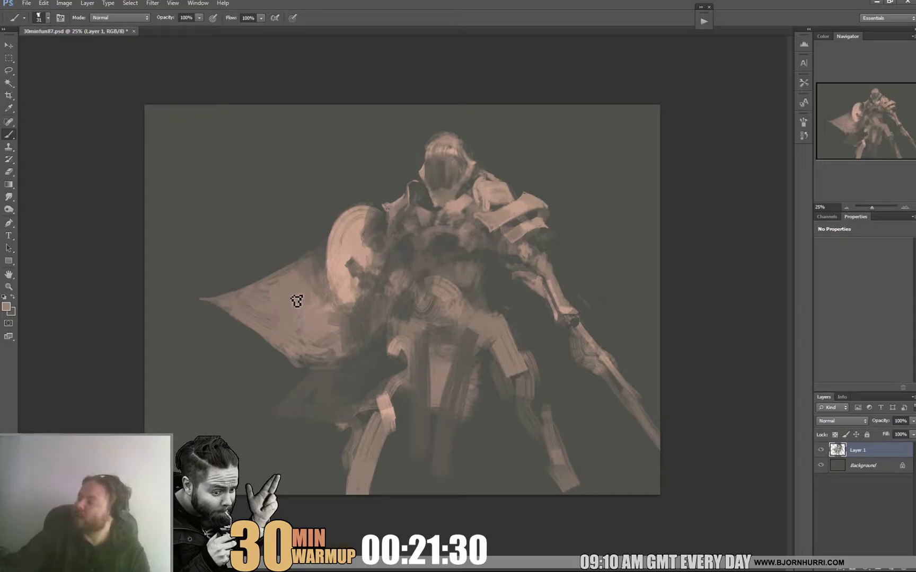
right_click(328, 256)
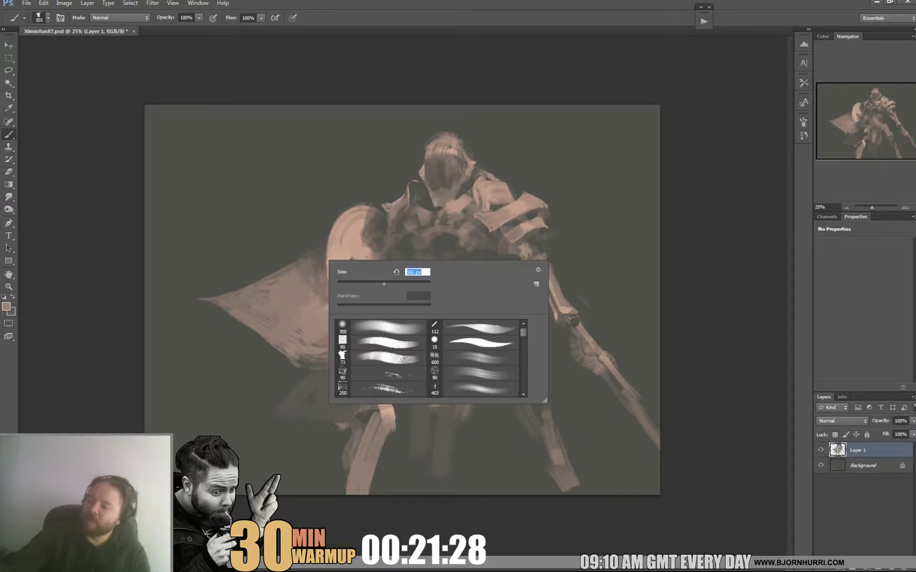
Step: Paint broad 137 px light strokes across the cape, extending its lower-left and upper edges
key("Escape")
right_click(272, 273)
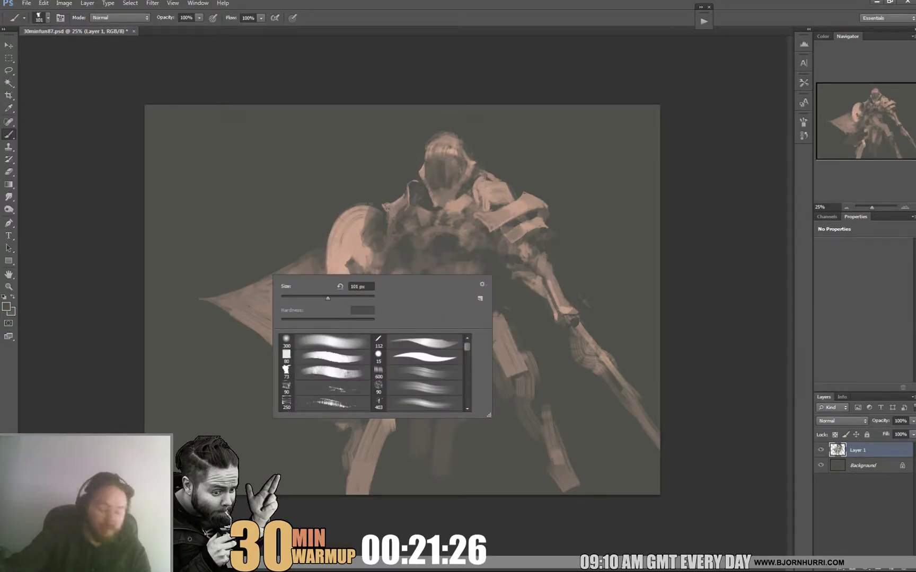
left_click_drag(327, 298, 335, 298)
mouse_move(313, 265)
left_mouse_down()
mouse_move(265, 275)
mouse_move(260, 297)
mouse_move(239, 313)
mouse_move(232, 296)
left_mouse_up()
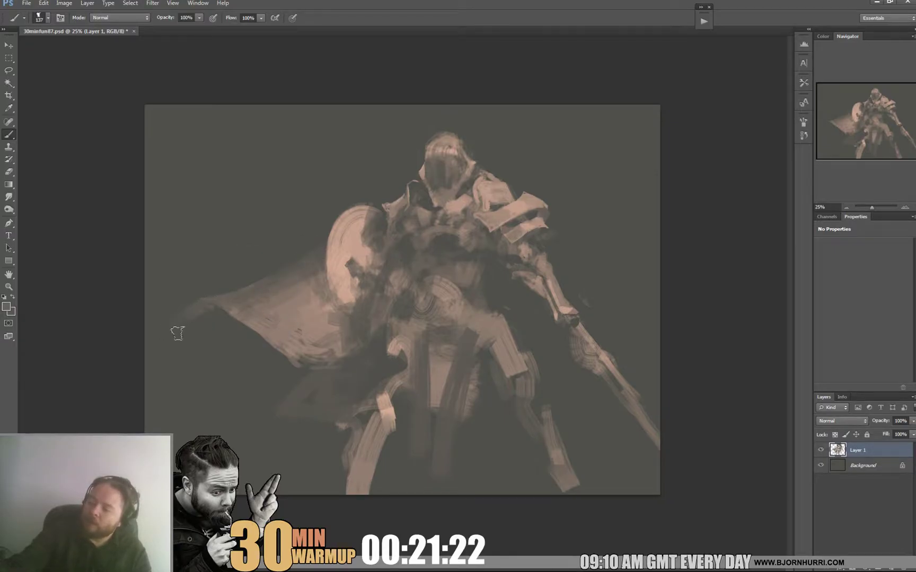
left_click_drag(155, 341, 215, 311)
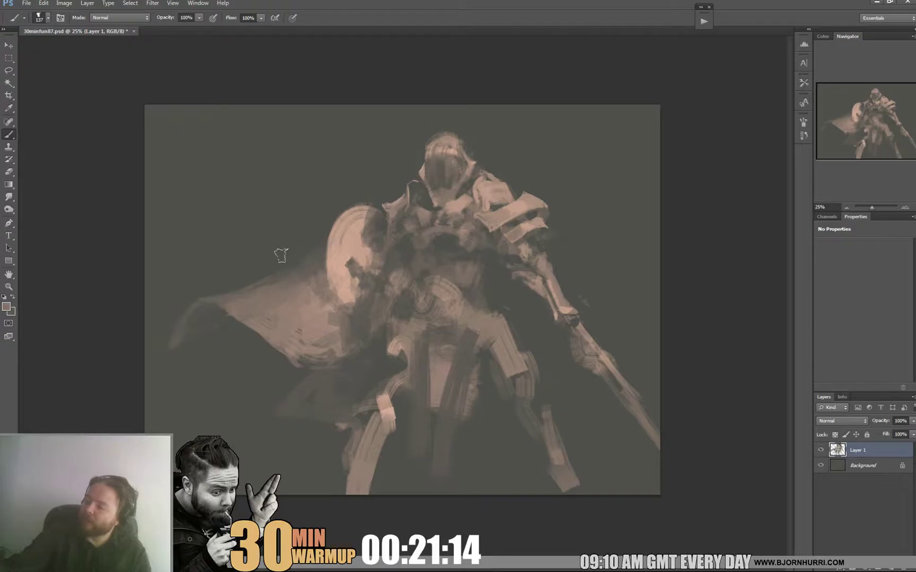
left_click_drag(249, 280, 310, 241)
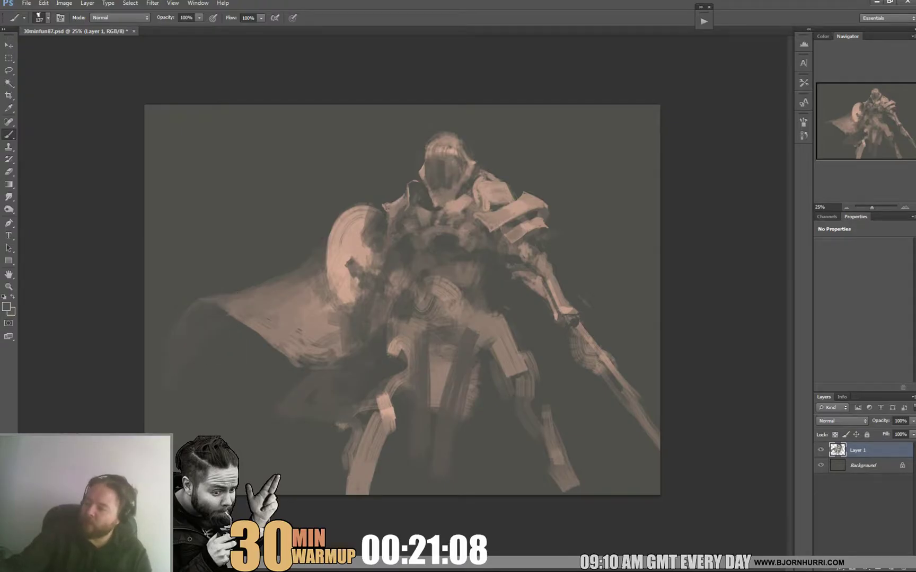
Step: Sample a cape colour, try light strokes on the lower edge, then undo them
left_click(269, 349, "alt")
mouse_move(236, 362)
left_mouse_down()
mouse_move(282, 343)
mouse_move(300, 353)
left_mouse_up()
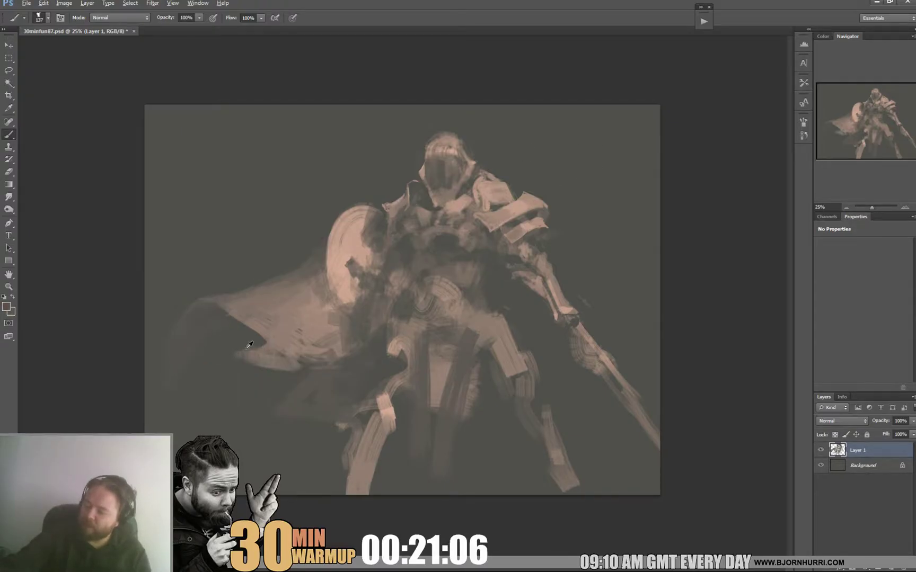
key("ctrl+alt+z")
key("ctrl+alt+z")
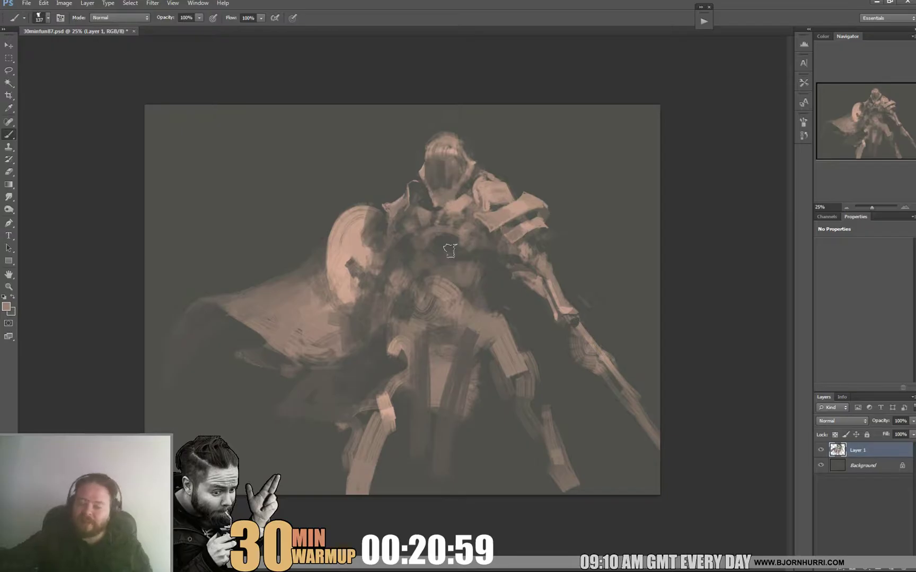
right_click(371, 291)
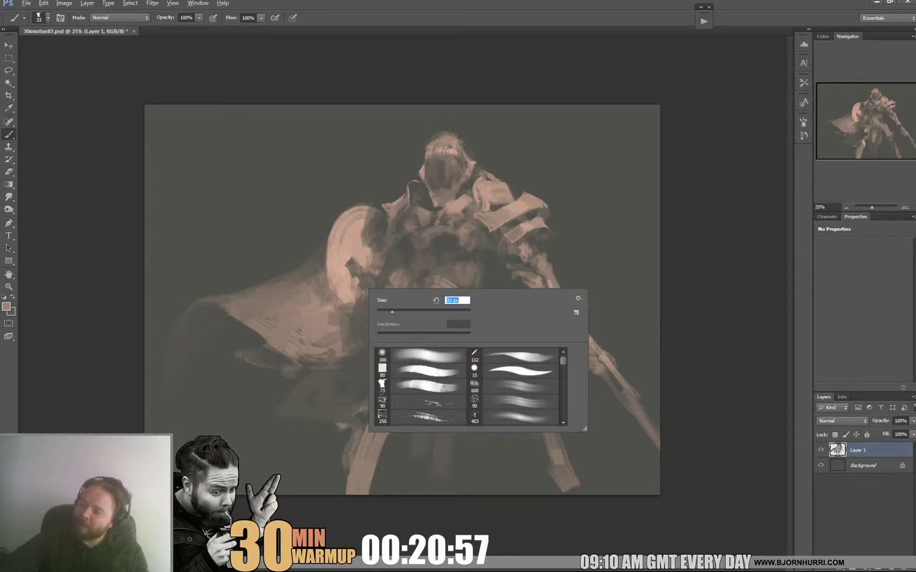
Step: Lighten the shield's left edge and sample lighter pink tones from the shield
key("Return")
left_click_drag(332, 247, 341, 305)
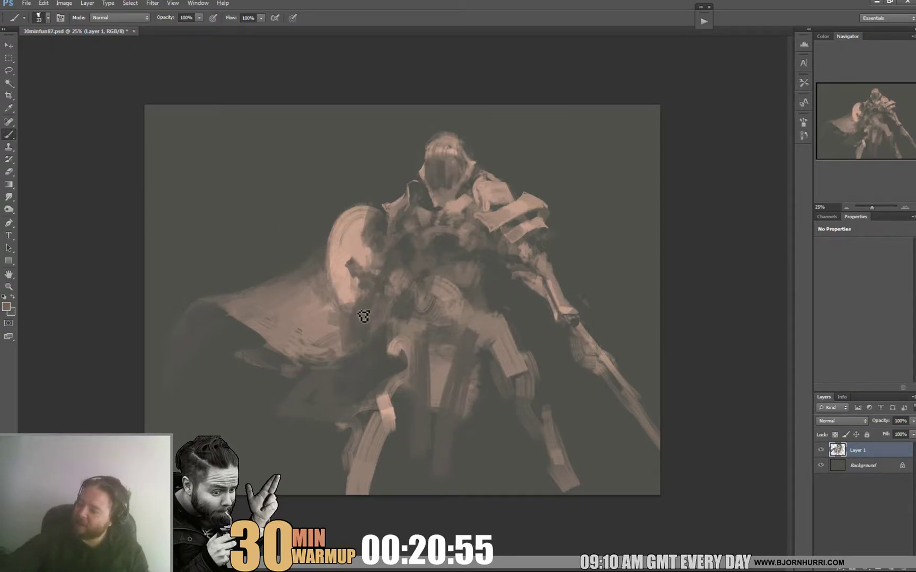
left_click(348, 303, "alt")
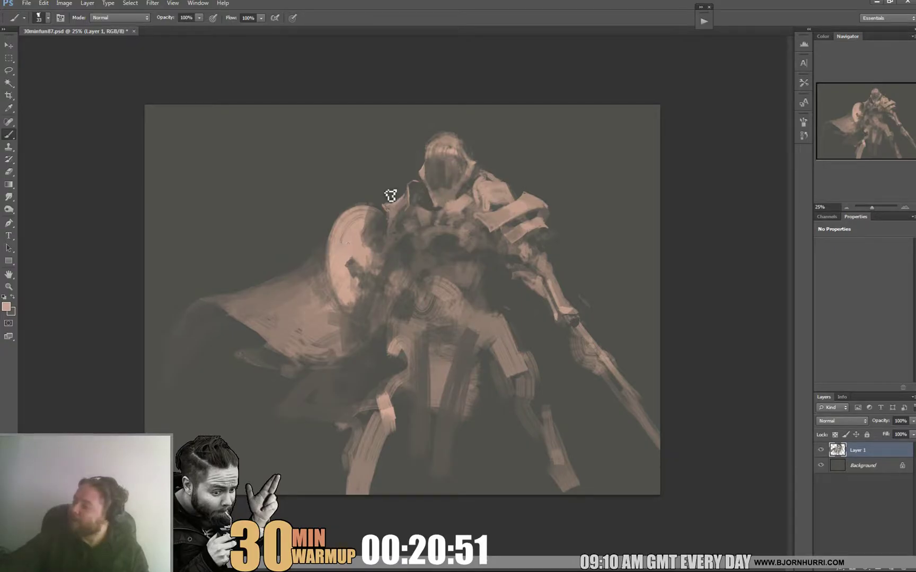
left_click(354, 221, "alt")
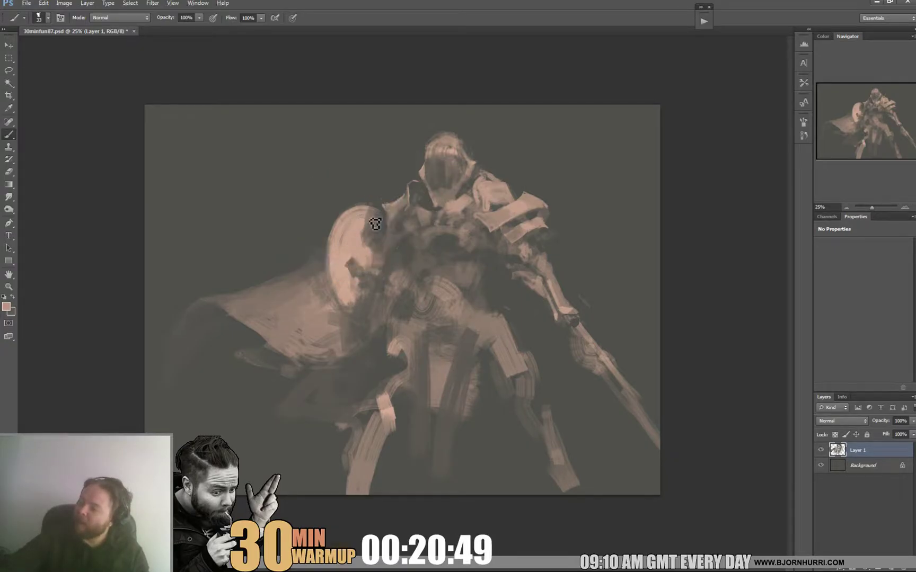
left_click(350, 270, "alt")
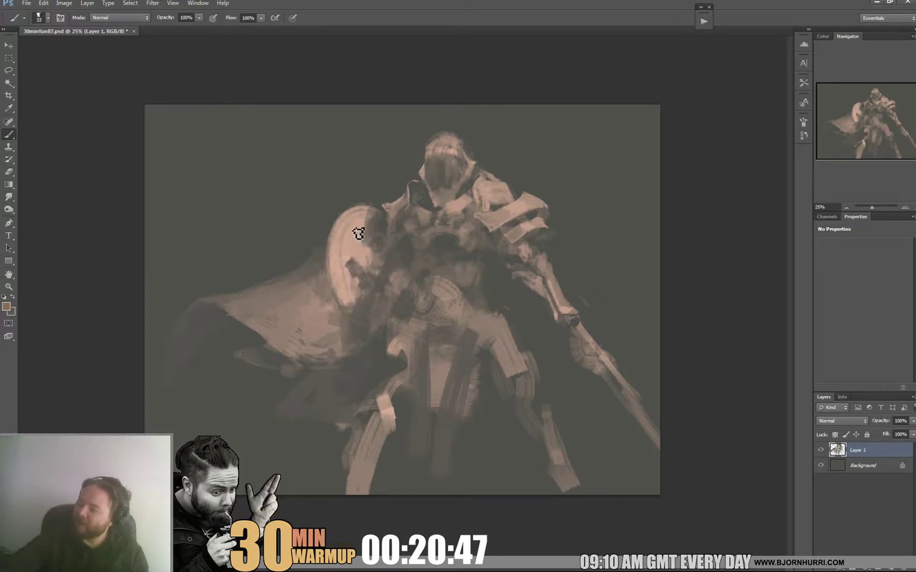
Step: Adjust the brush from 40 to 27 px and reshade the knight's helmet
right_click(511, 223)
left_click_drag(588, 236, 609, 235)
key("Return")
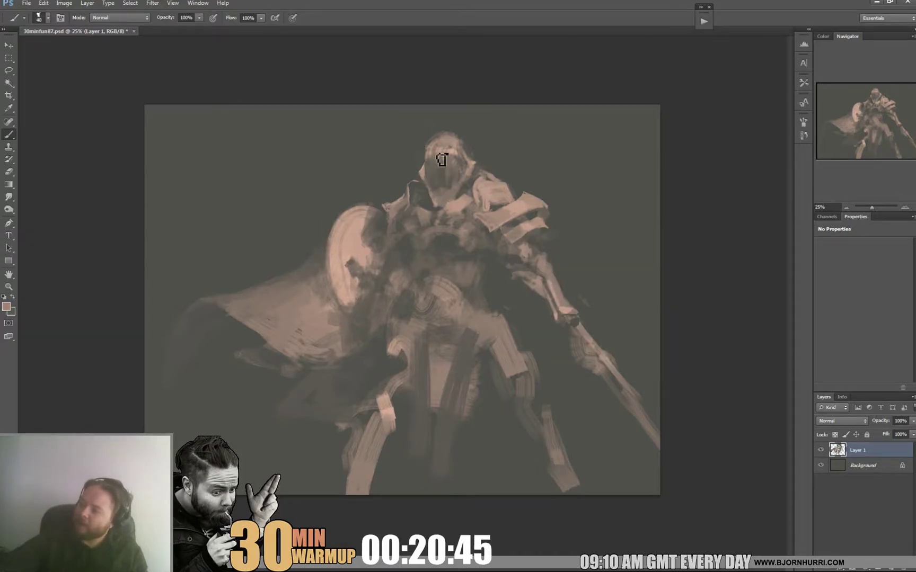
right_click(458, 189)
key("Return")
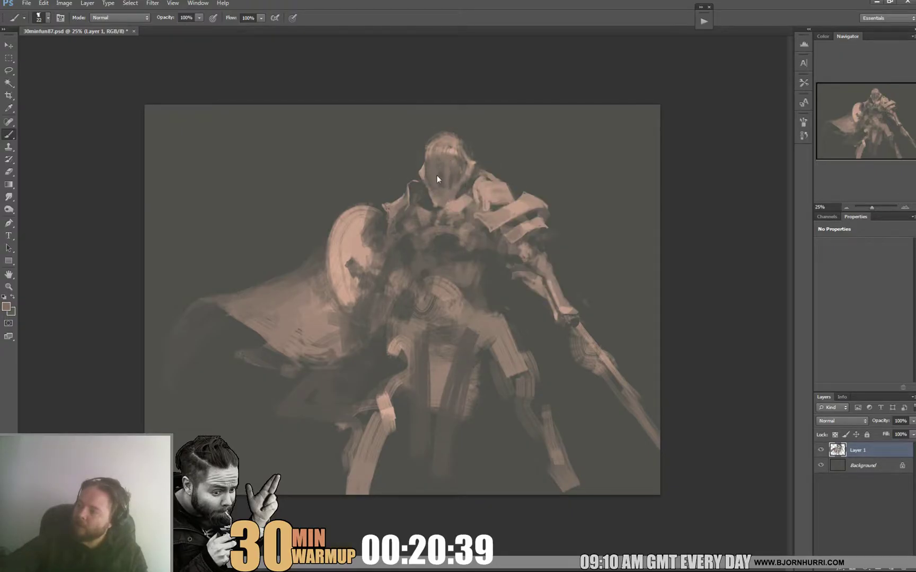
right_click(506, 144)
key("Return")
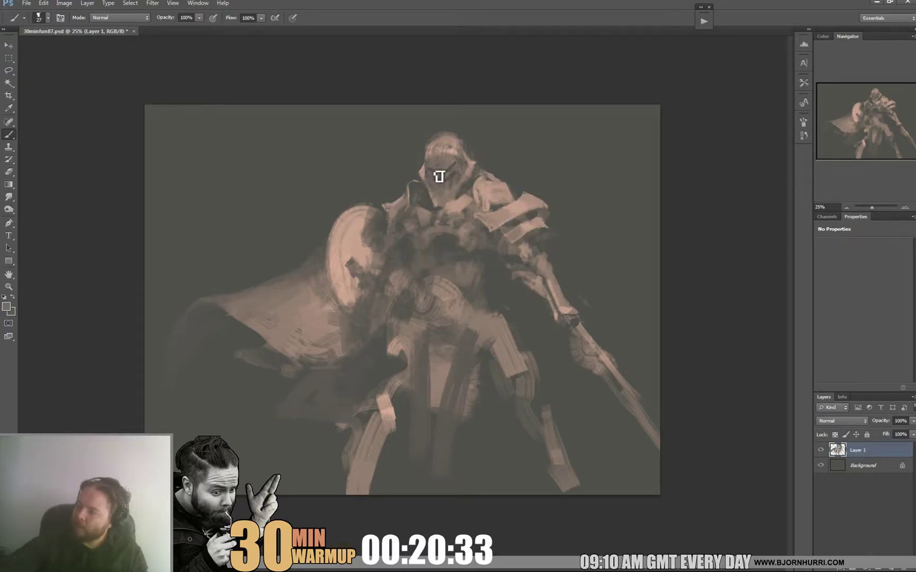
mouse_move(434, 174)
left_mouse_down()
mouse_move(455, 164)
mouse_move(443, 180)
mouse_move(463, 173)
left_mouse_up()
Step: Sample dark grey and peach helmet tones for visor details and set a 10 px brush
left_click(450, 167, "alt")
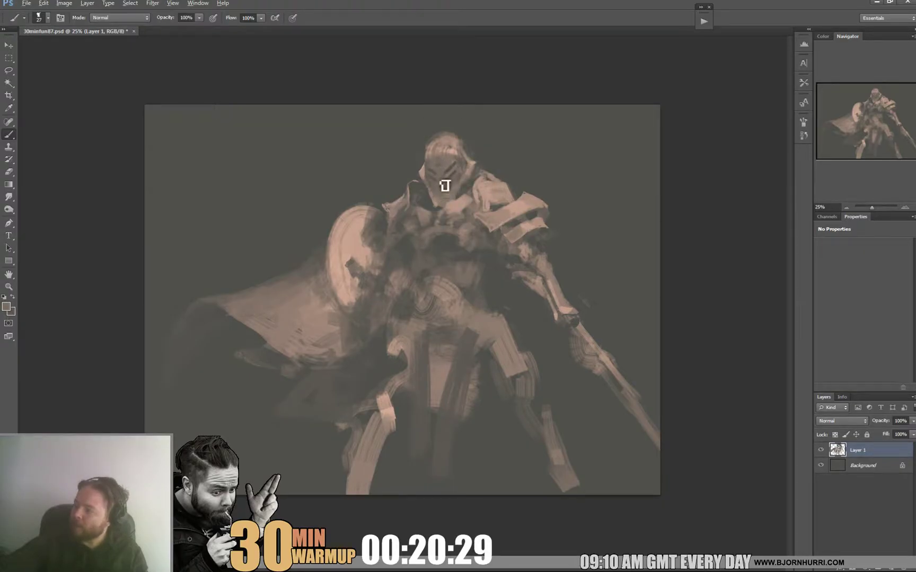
left_click(534, 147, "alt")
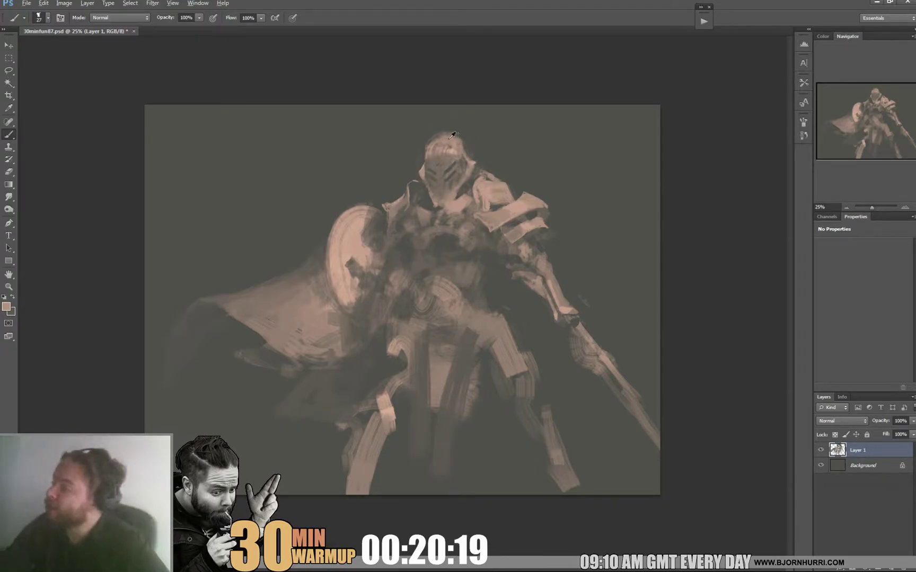
left_click(432, 132, "alt")
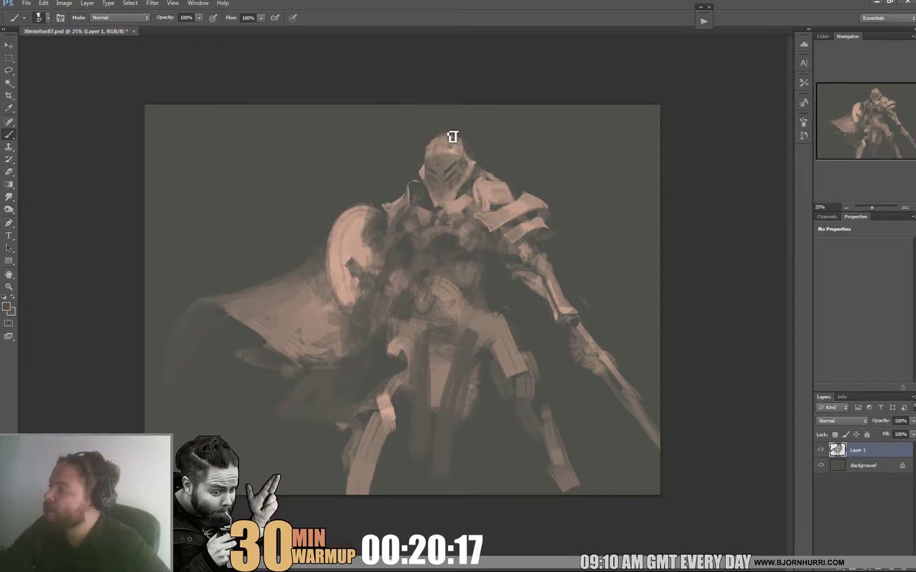
left_click(472, 162, "alt")
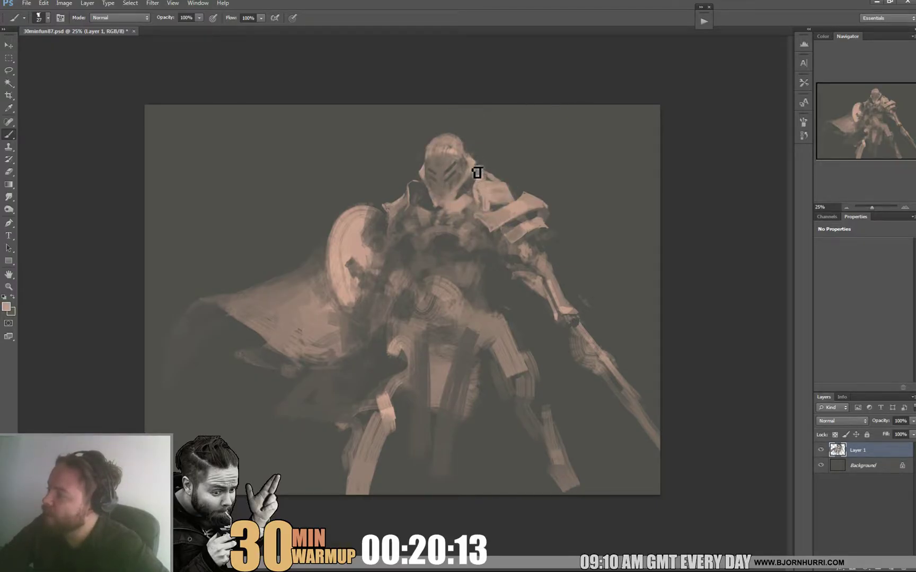
right_click(470, 162)
type("10")
key("Return")
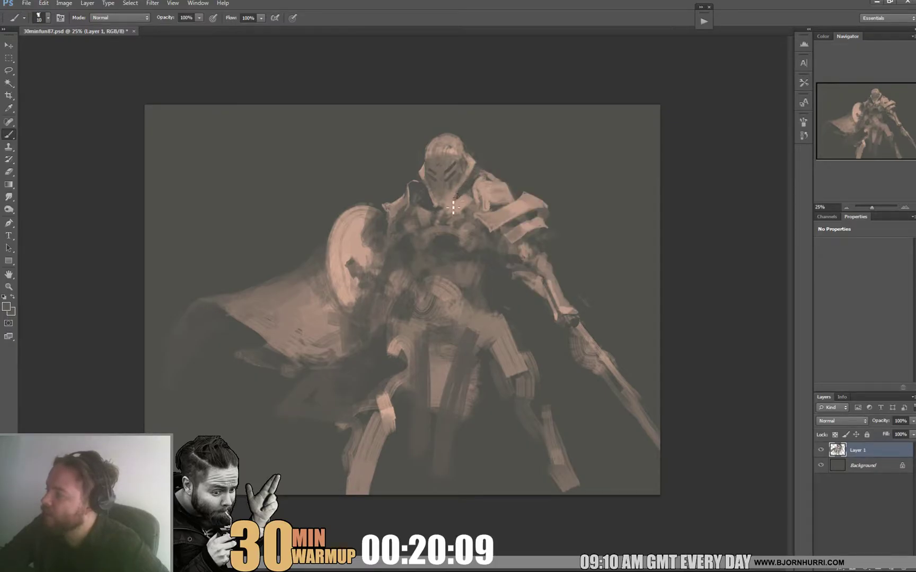
Step: Set a 23 px brush, sample pink and dark grey beside the helmet, and open the Image menu
right_click(503, 196)
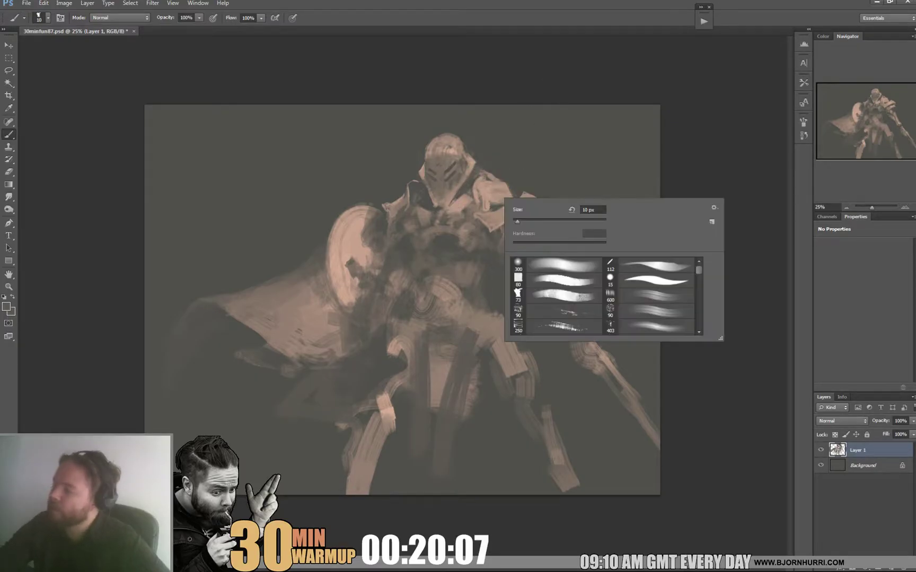
type("23")
key("Return")
left_click(485, 197, "alt")
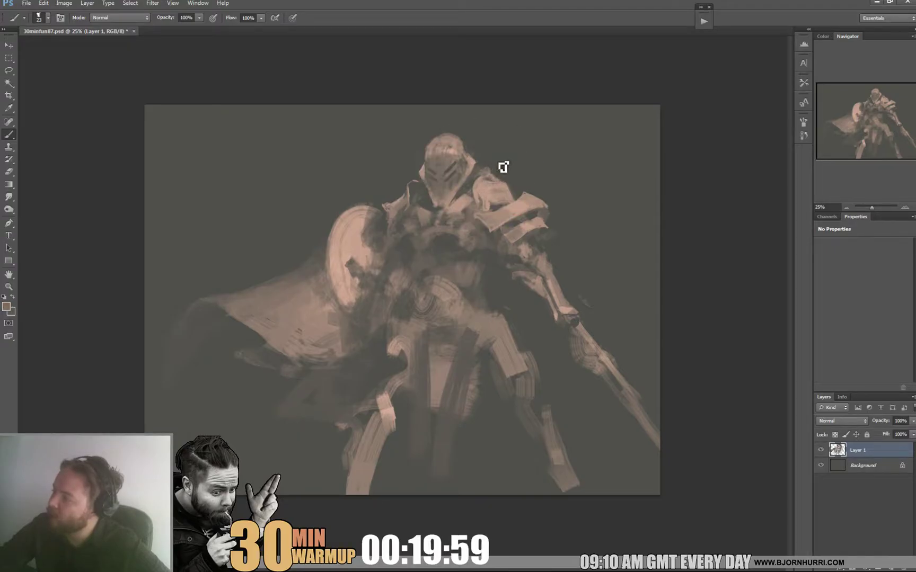
left_click(496, 167, "alt")
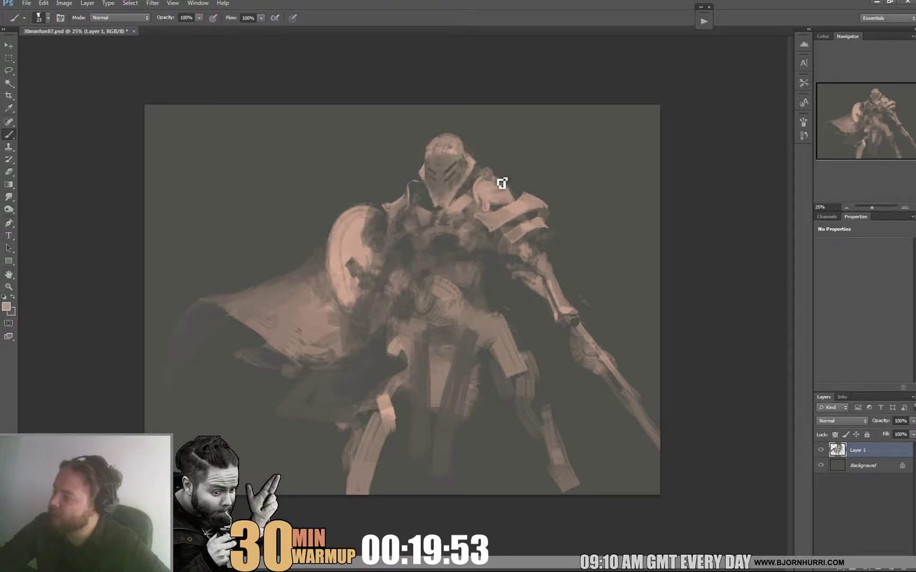
left_click(507, 173, "alt")
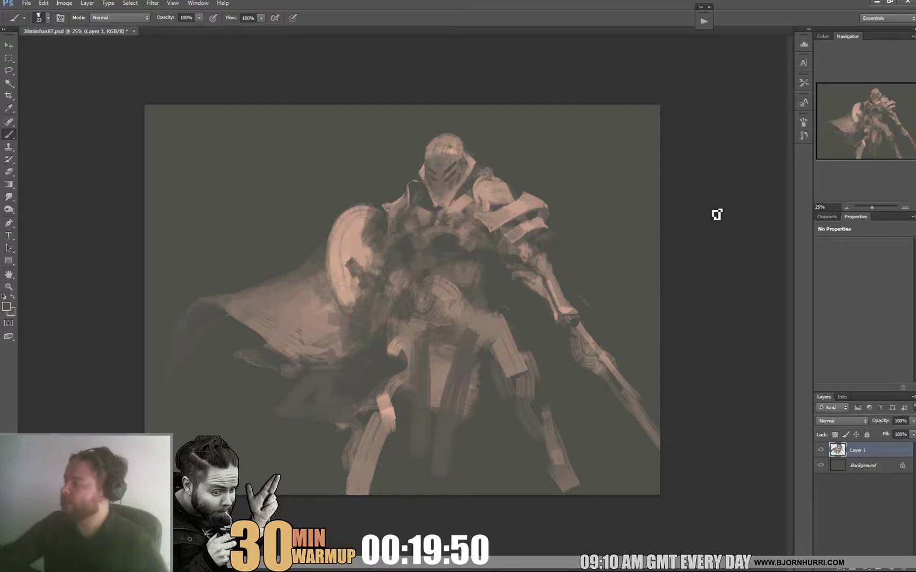
left_click(64, 3)
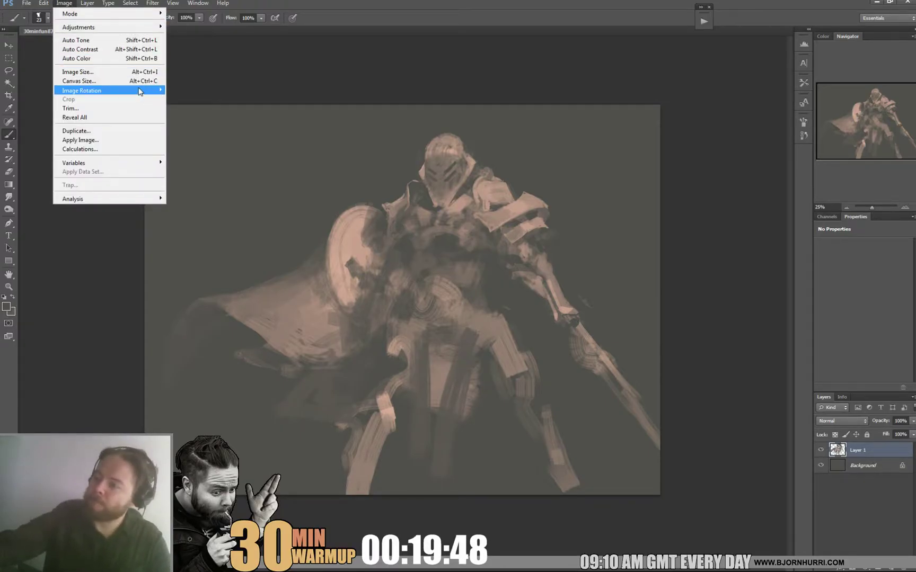
Step: Flip the painting horizontally, scale it to about 94.5%, and extend the sword lower-left
mouse_move(107, 90)
left_click(223, 130)
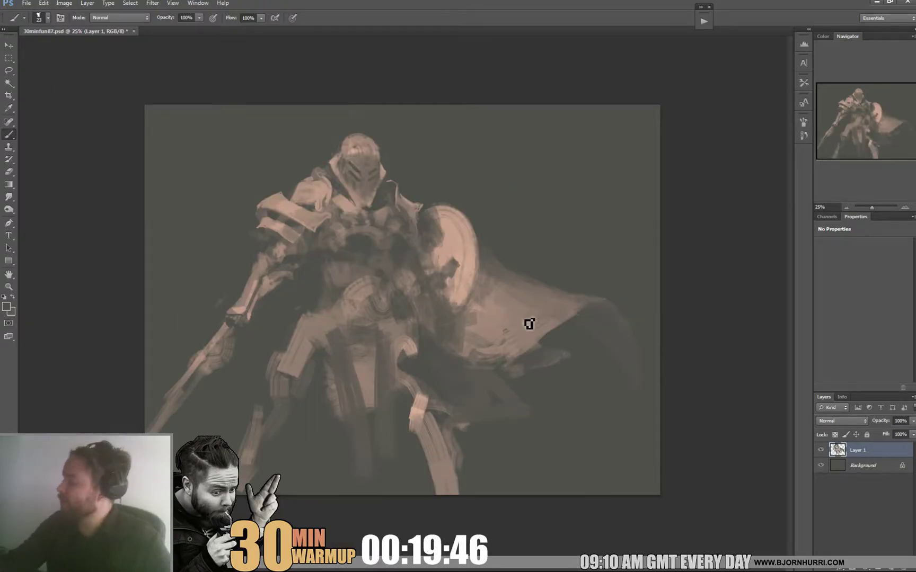
key("ctrl+t")
left_click(641, 110, "alt")
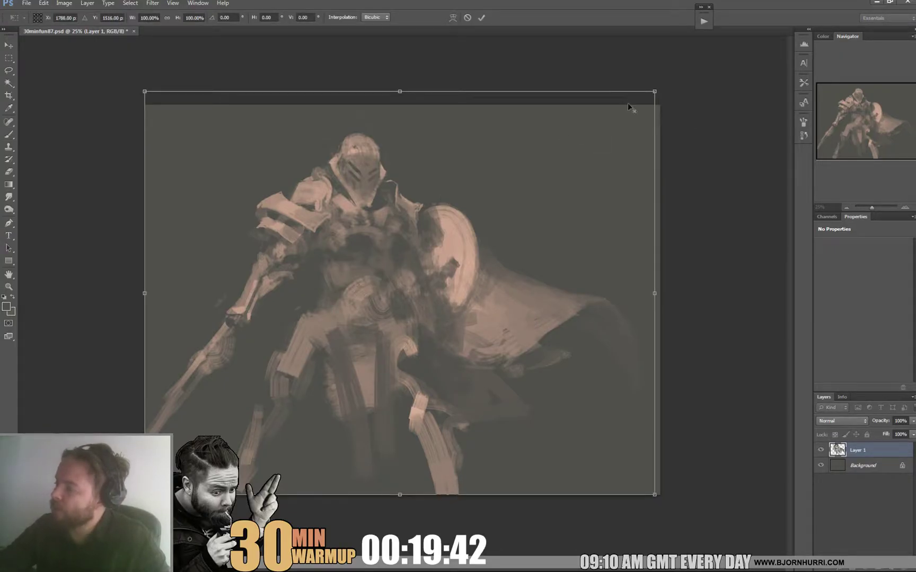
mouse_move(654, 92)
left_mouse_down()
mouse_move(583, 164)
mouse_move(590, 159)
left_mouse_up()
key("b")
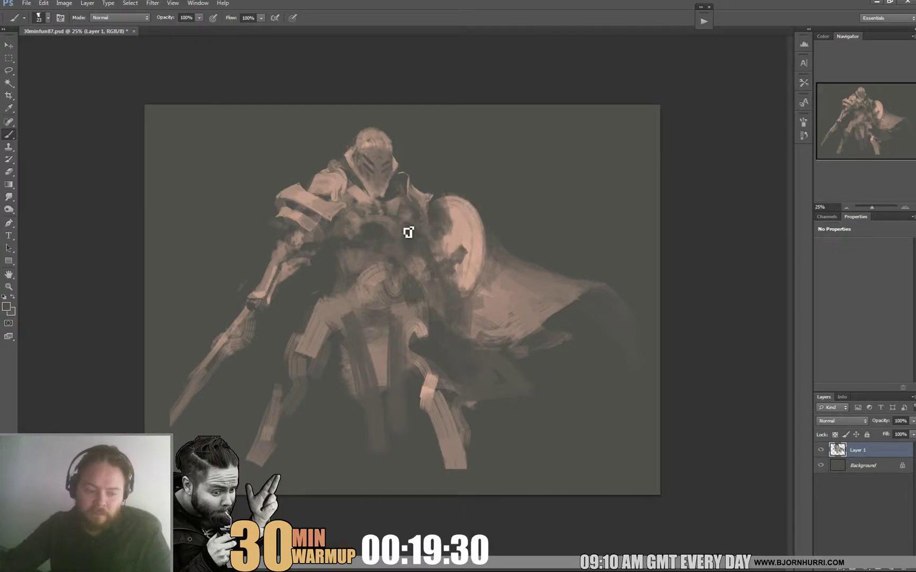
left_click_drag(221, 393, 159, 431)
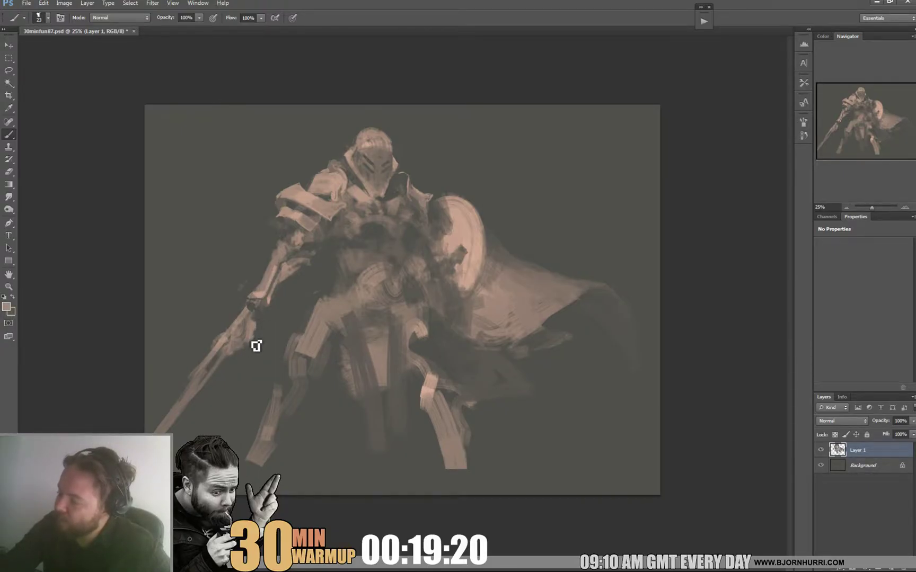
Step: Sample several darker tones from the sword, sword hand and figure near the hilt
left_click(256, 301, "alt")
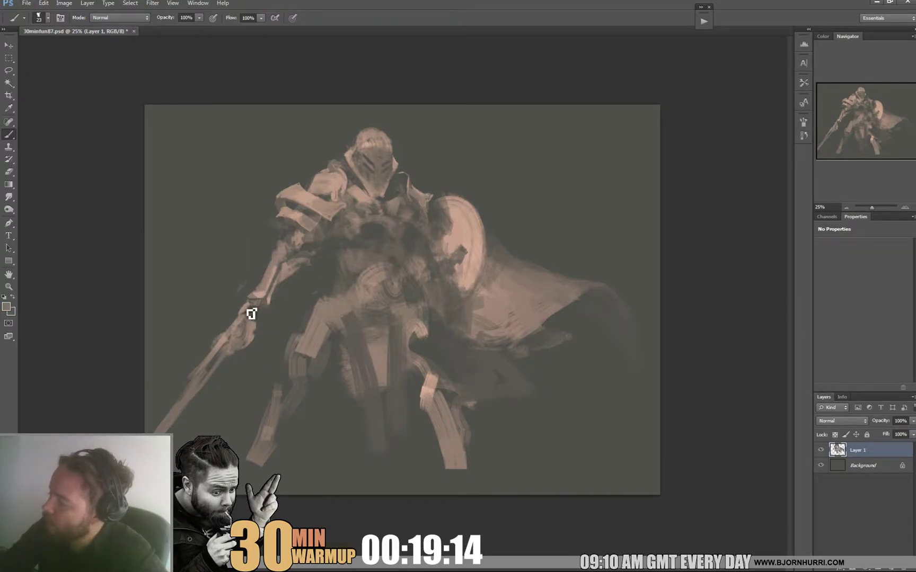
left_click(266, 301, "alt")
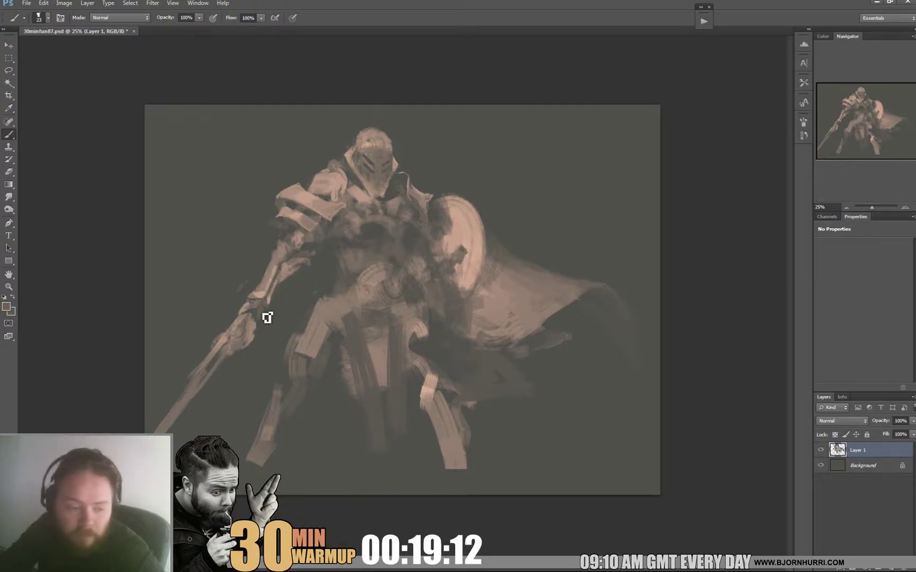
left_click(266, 317, "alt")
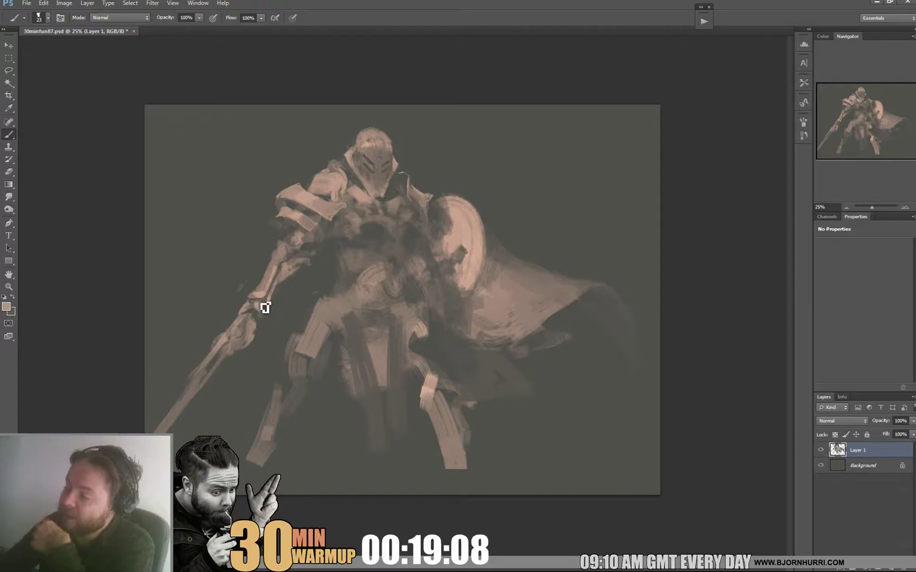
left_click(263, 314, "alt")
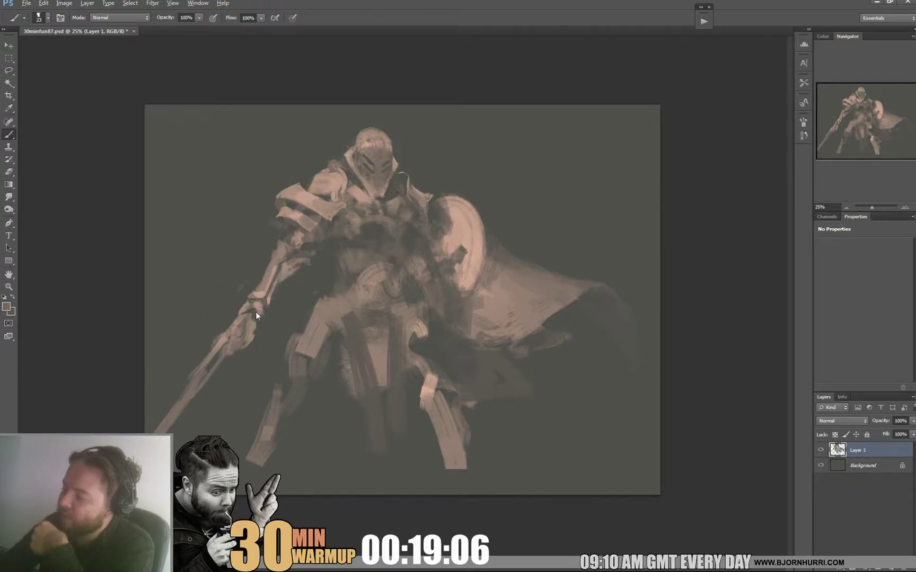
left_click(264, 317, "alt")
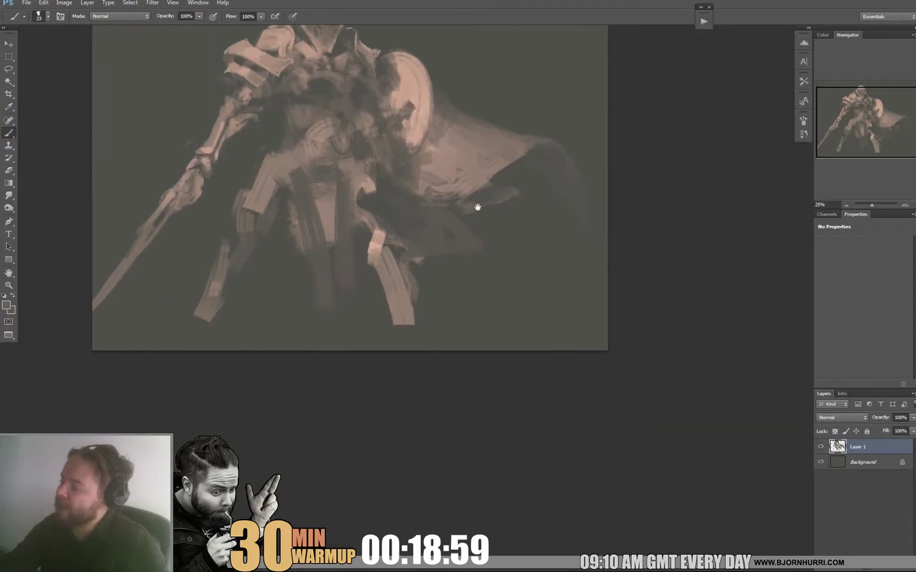
Step: Pan the view and make a first Free Transform pass, moving the pivot point and committing
left_click_drag(476, 207, 497, 238)
key("ctrl+t")
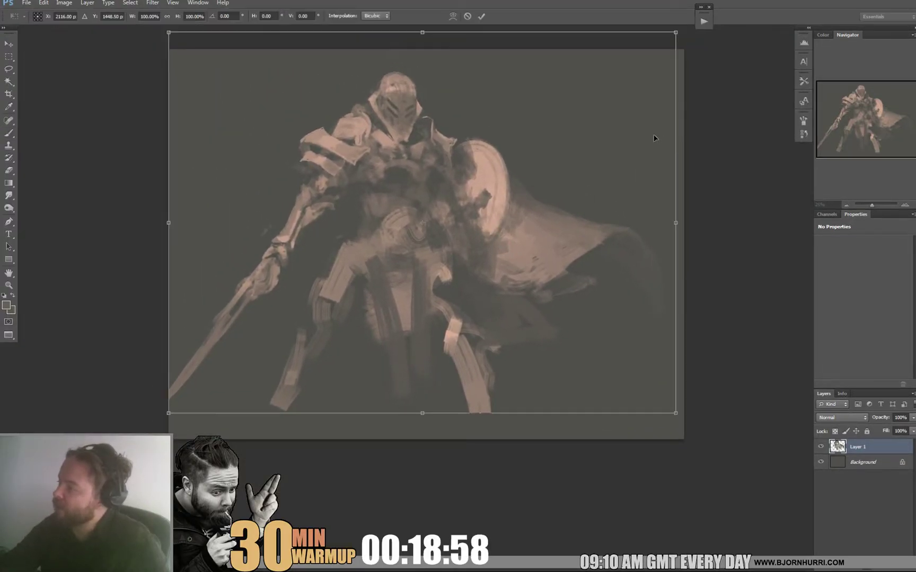
scroll(657, 54, "up", 5)
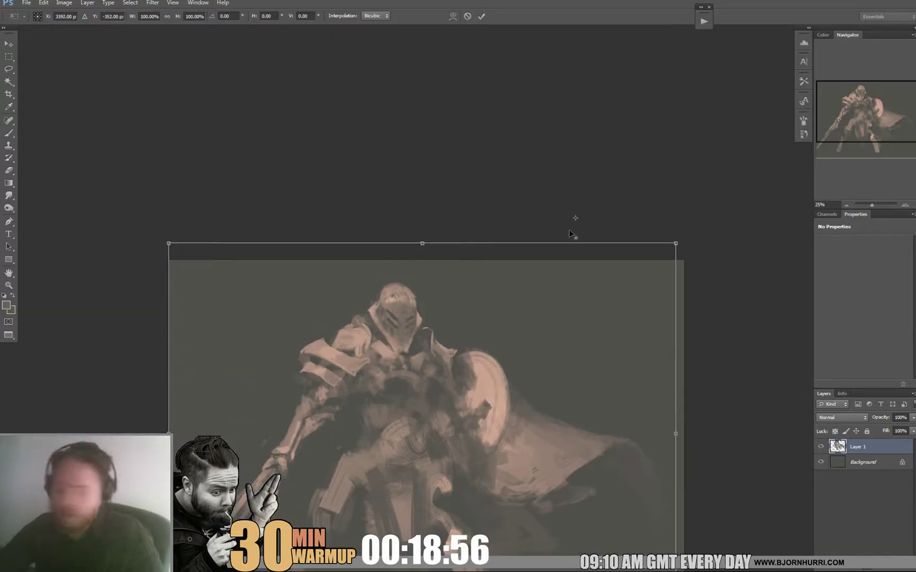
left_click_drag(658, 51, 556, 257)
key("Return")
key("b")
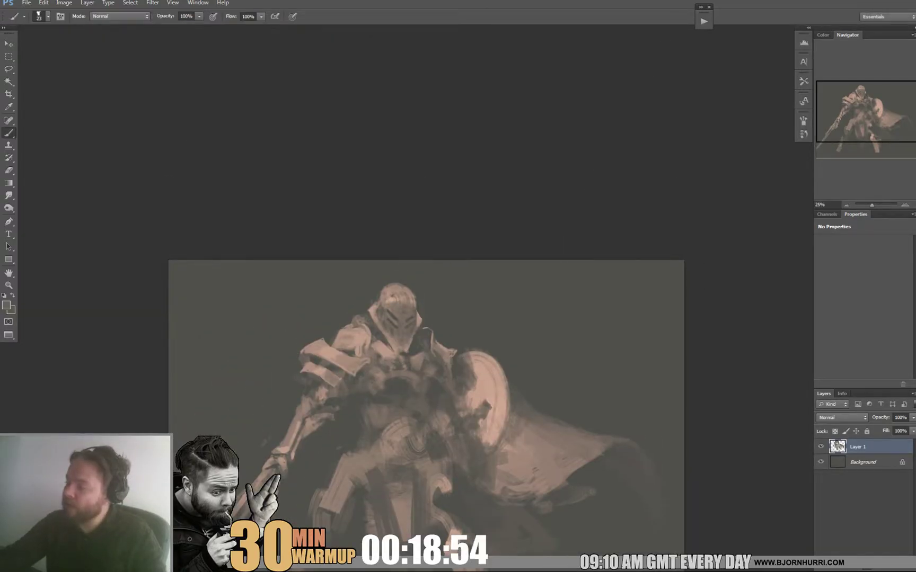
Step: Transform the painting again, shrinking it to about 84% and shifting it up and right
key("ctrl+t")
left_click_drag(654, 258, 632, 239)
left_click_drag(562, 296, 578, 285)
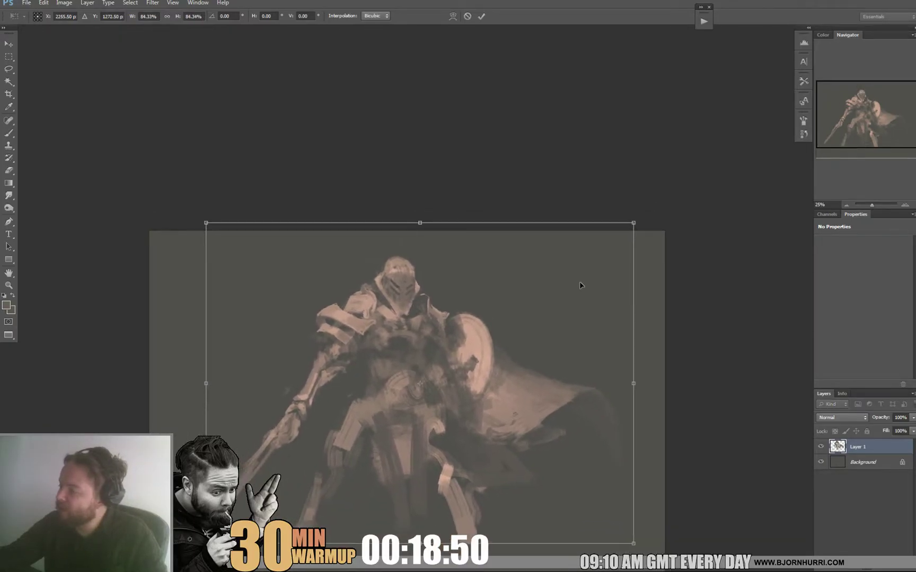
key("Return")
key("b")
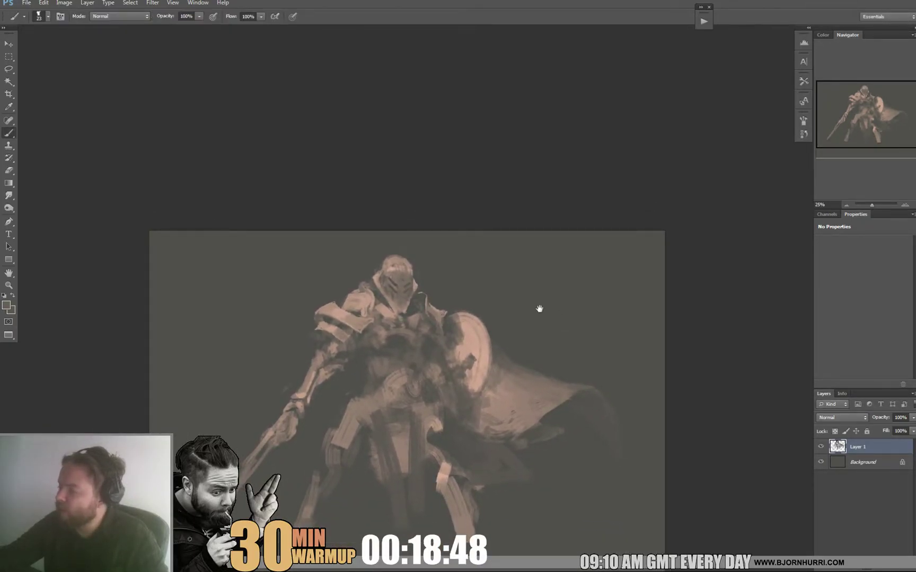
scroll(537, 308, "down", 5)
Step: Sample colours from the canvas and set the brush to 53 px
left_click(343, 213, "alt")
right_click(358, 218)
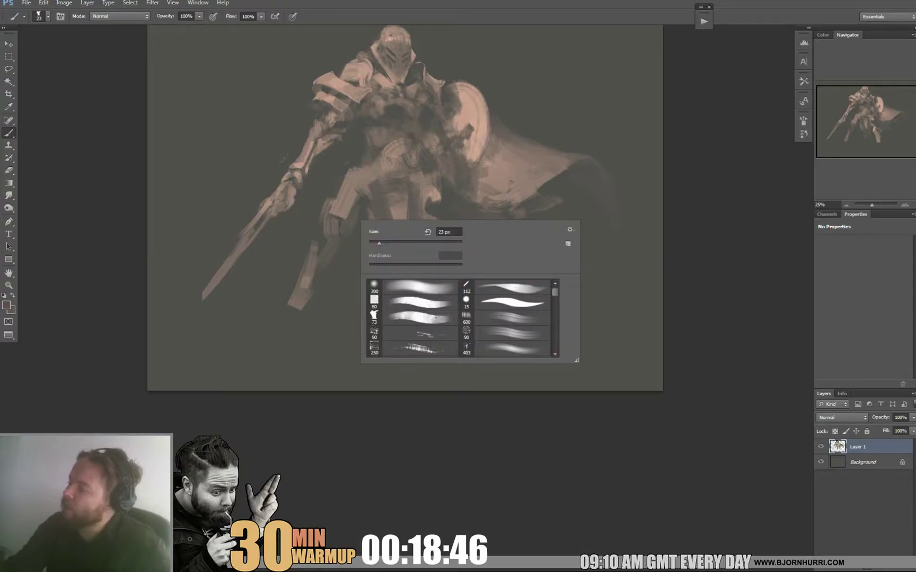
key("Return")
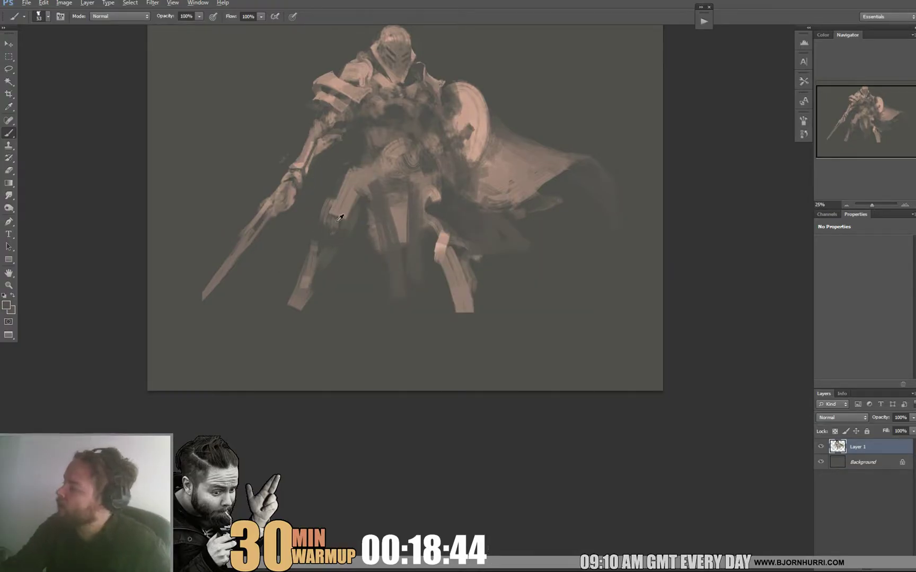
left_click(326, 240, "alt")
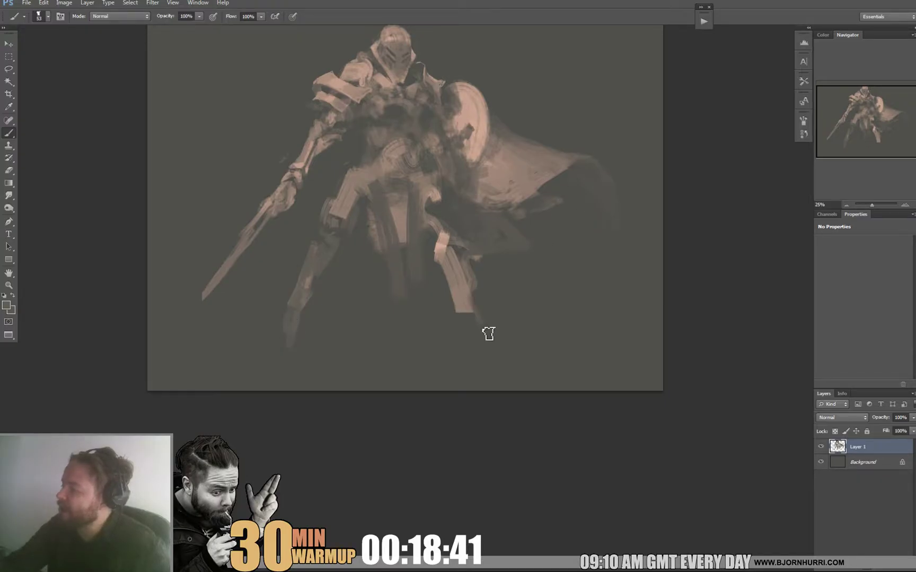
Step: Rework the pink leg, extending it downward with sampled leg tones
left_click(440, 259, "alt")
left_click_drag(440, 259, 466, 334)
left_click(462, 266, "alt")
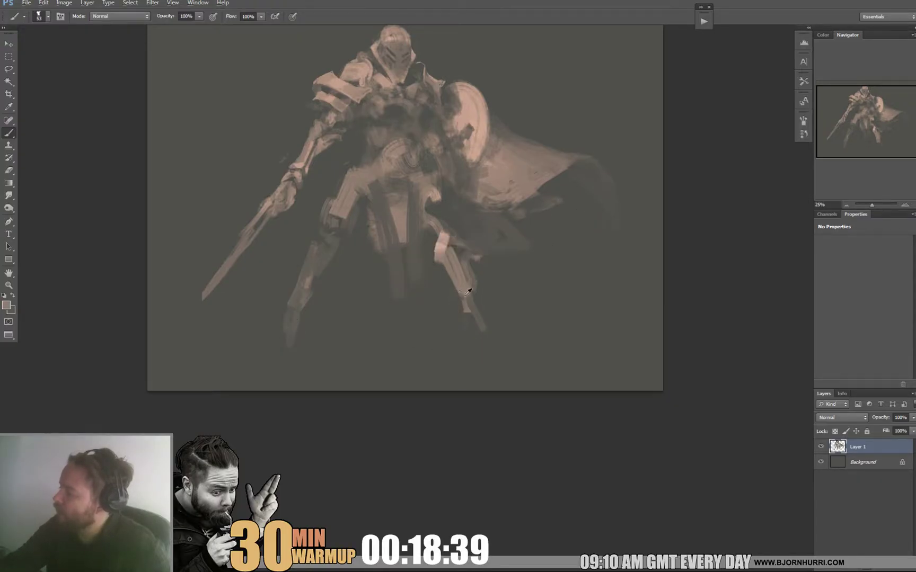
left_click(432, 213, "alt")
left_click_drag(474, 176, 467, 232)
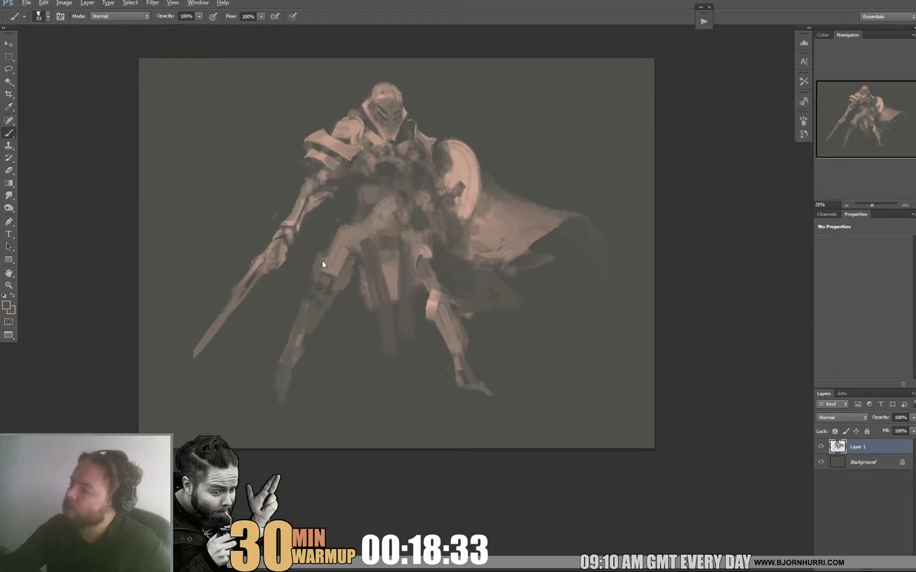
Step: Sample a new figure colour and drop the brush size to 35 px
left_click(358, 232, "alt")
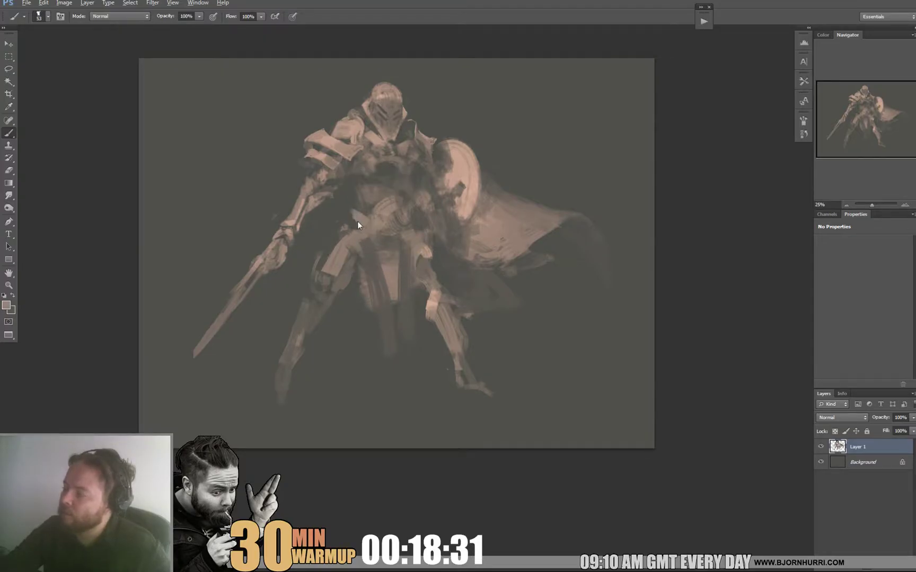
right_click(357, 219)
type("35")
key("Return")
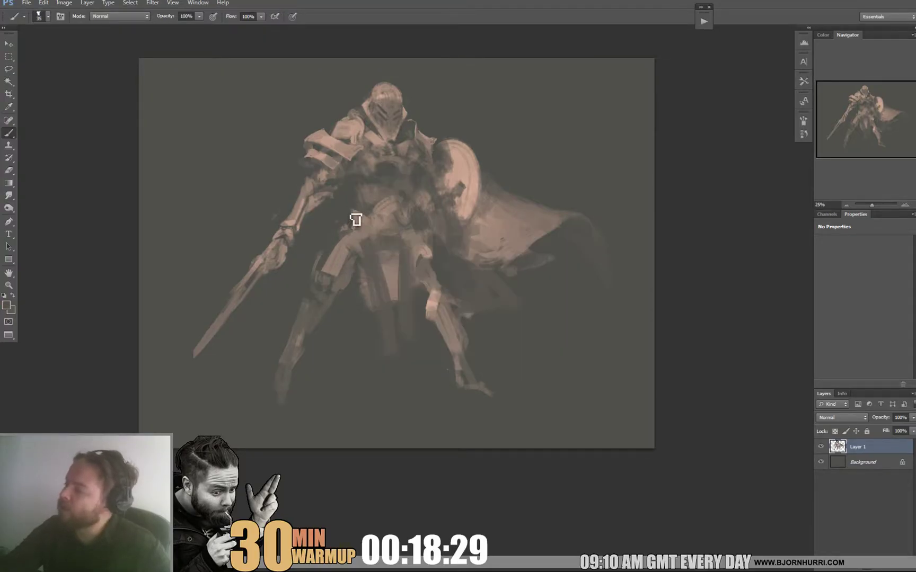
left_click_drag(314, 334, 285, 360)
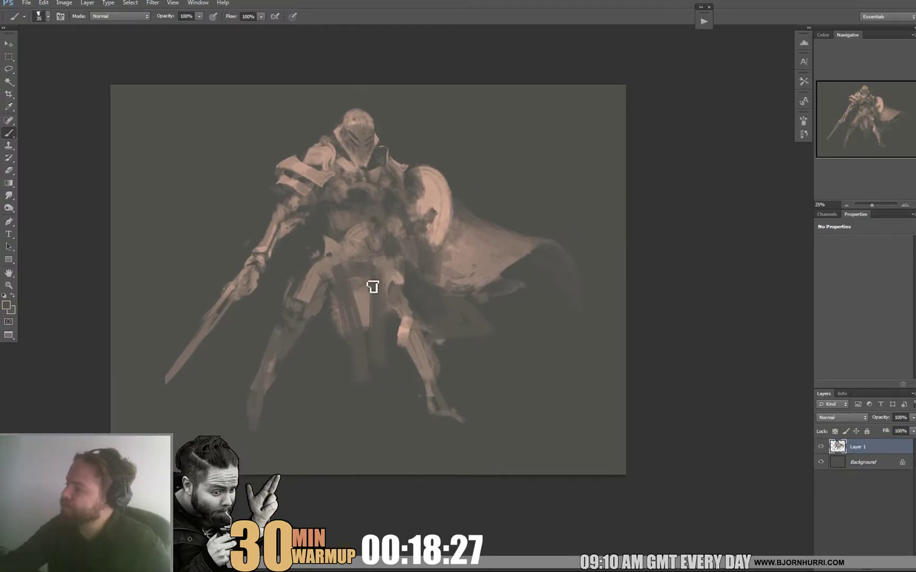
right_click(372, 284)
key("Escape")
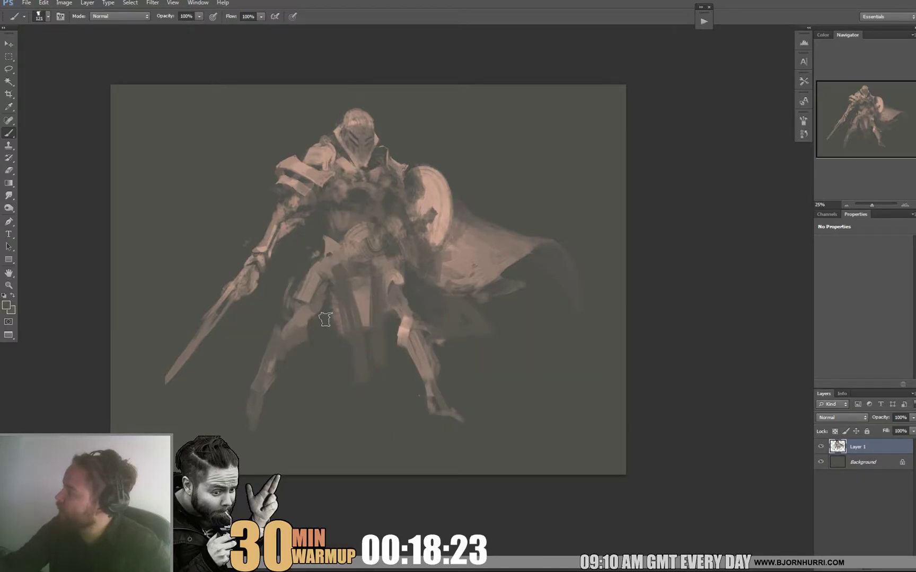
Step: With a 60 px brush, brighten the knight's foot using sampled darker and lighter tones
right_click(344, 308)
type("60")
key("Return")
left_click(304, 281, "alt")
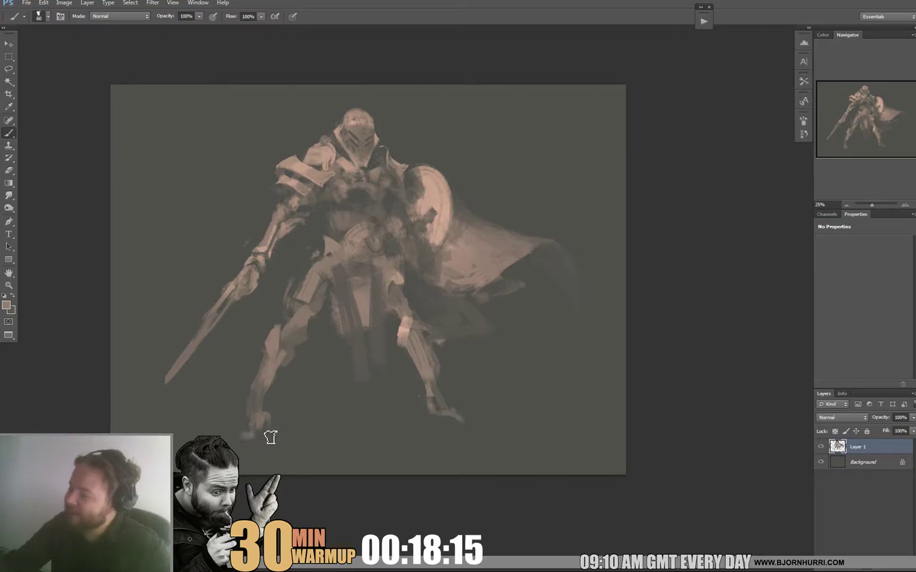
left_click_drag(450, 423, 483, 424)
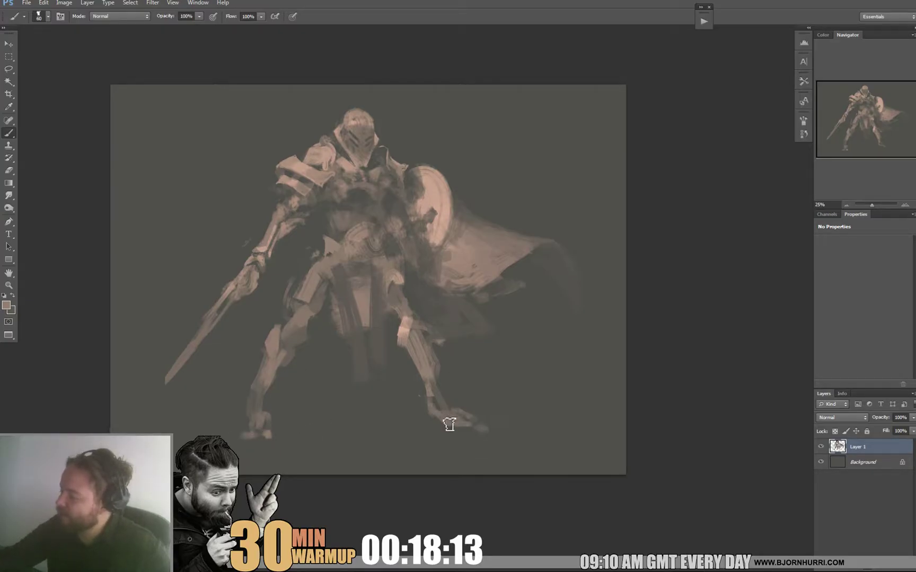
left_click_drag(433, 377, 490, 416)
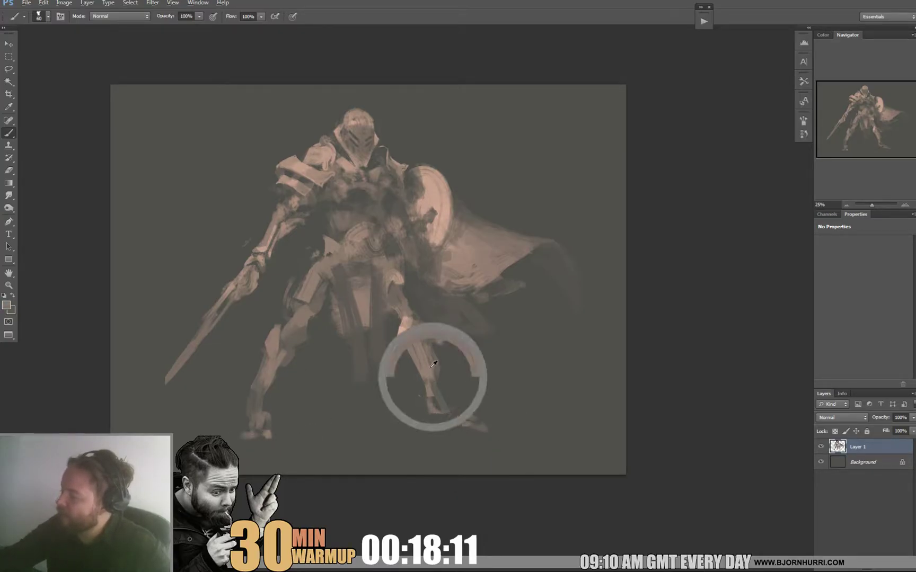
left_click(488, 427, "alt")
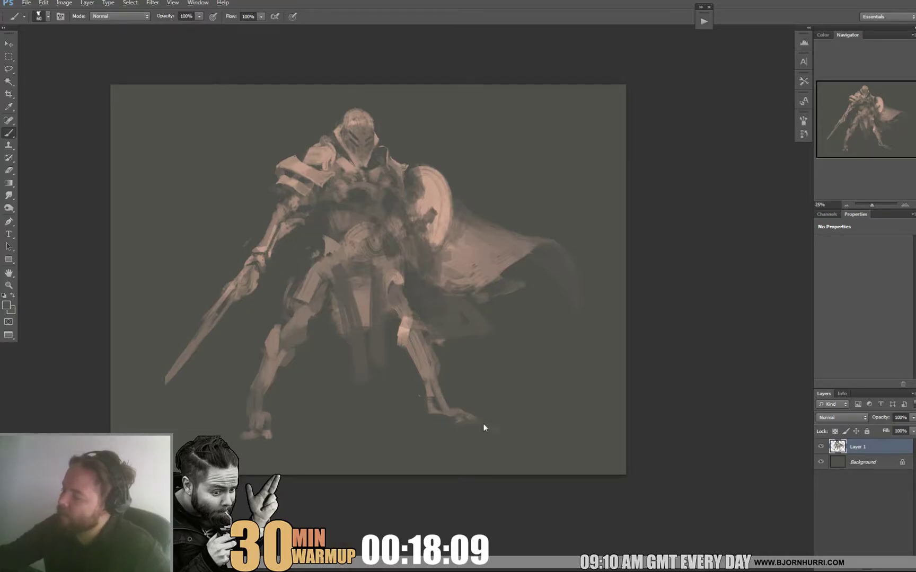
Step: Try a 43 px light tan torso stroke, undo it, and add an empty Layer 2
left_click(337, 249, "alt")
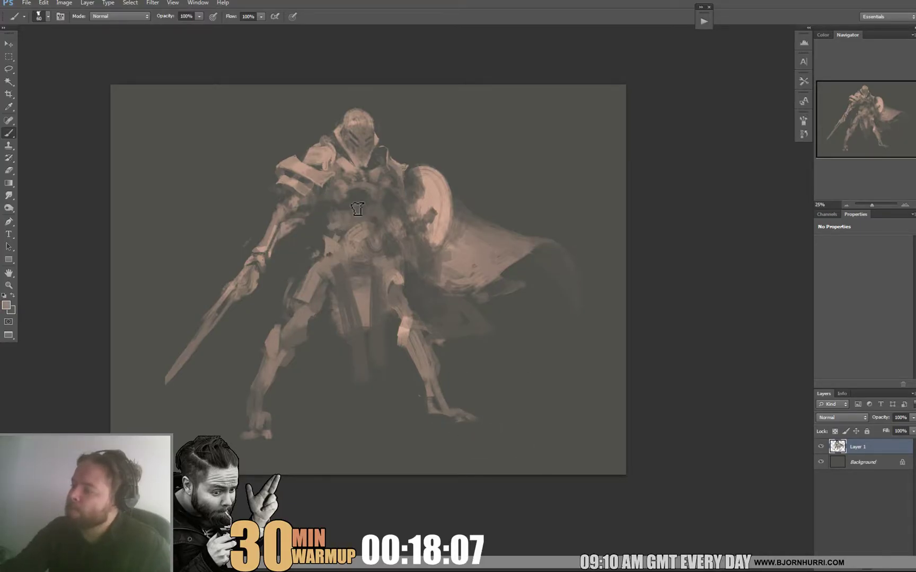
right_click(346, 212)
left_click(335, 228, "alt")
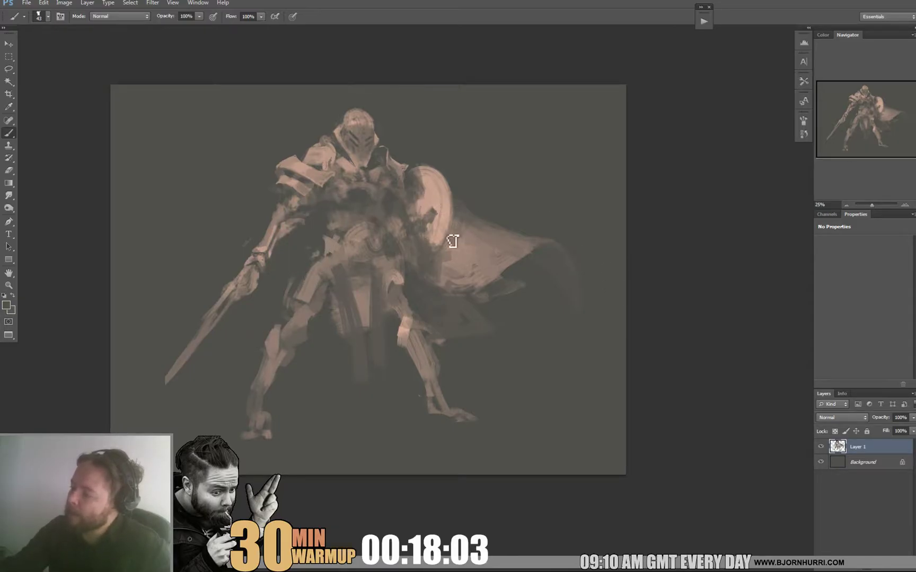
mouse_move(310, 292)
left_mouse_down()
mouse_move(359, 262)
mouse_move(296, 300)
left_mouse_up()
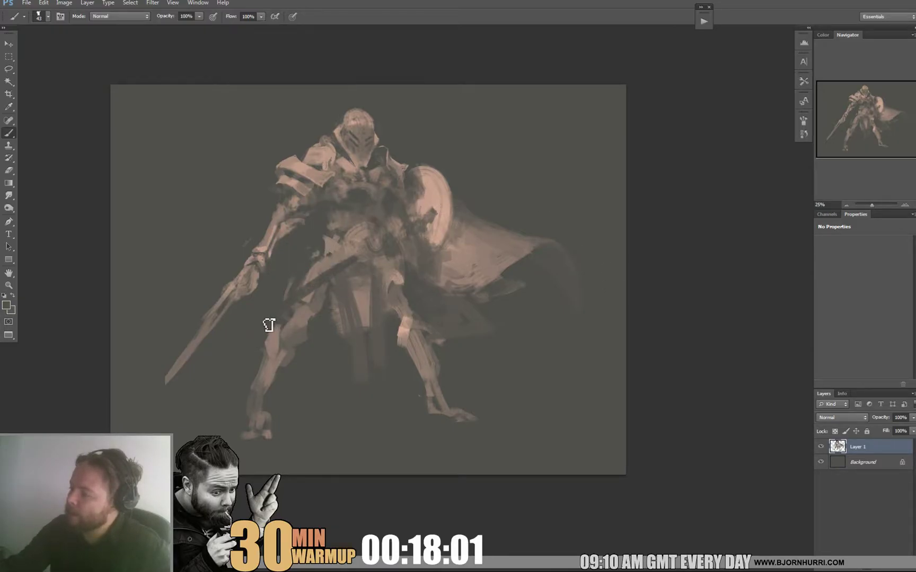
key("ctrl+z")
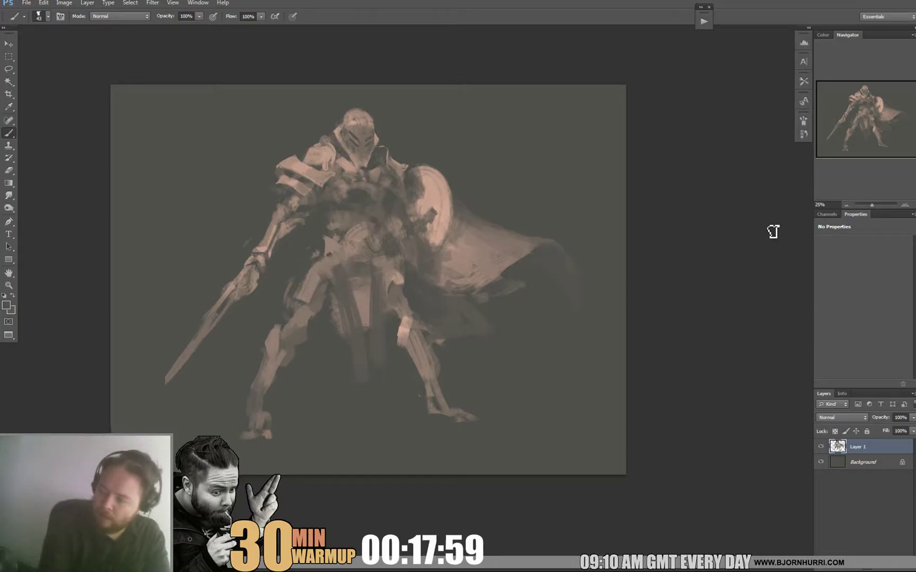
key("ctrl+shift+alt+n")
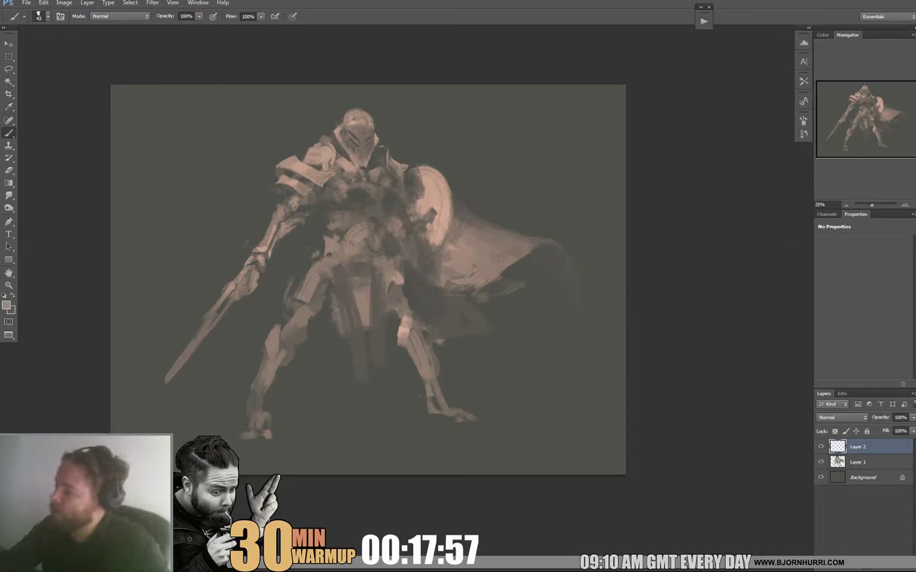
Step: Paint light pink strokes on the figure using sampled colours
left_click(414, 283, "alt")
mouse_move(412, 281)
left_mouse_down()
mouse_move(438, 259)
mouse_move(430, 273)
left_mouse_up()
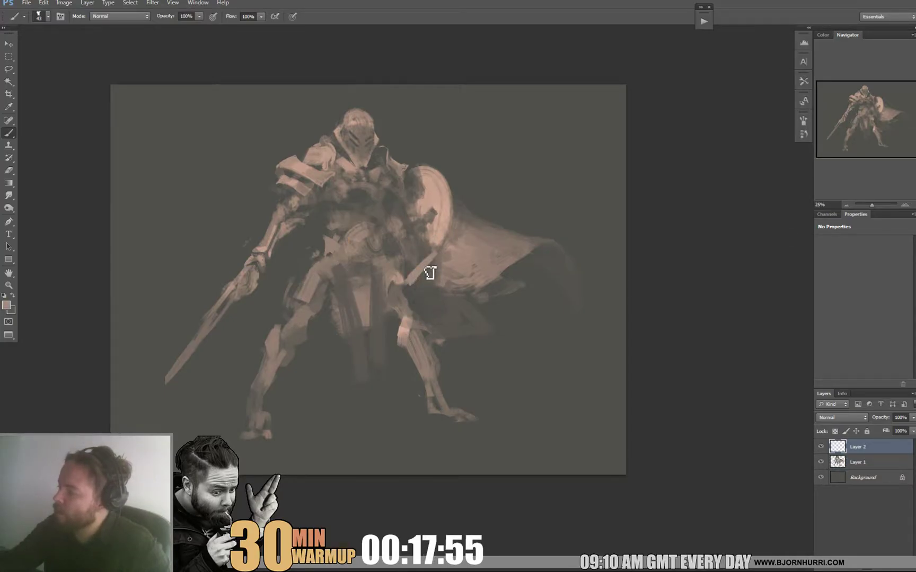
left_click(421, 267, "alt")
mouse_move(343, 346)
left_mouse_down()
mouse_move(309, 379)
mouse_move(343, 345)
left_mouse_up()
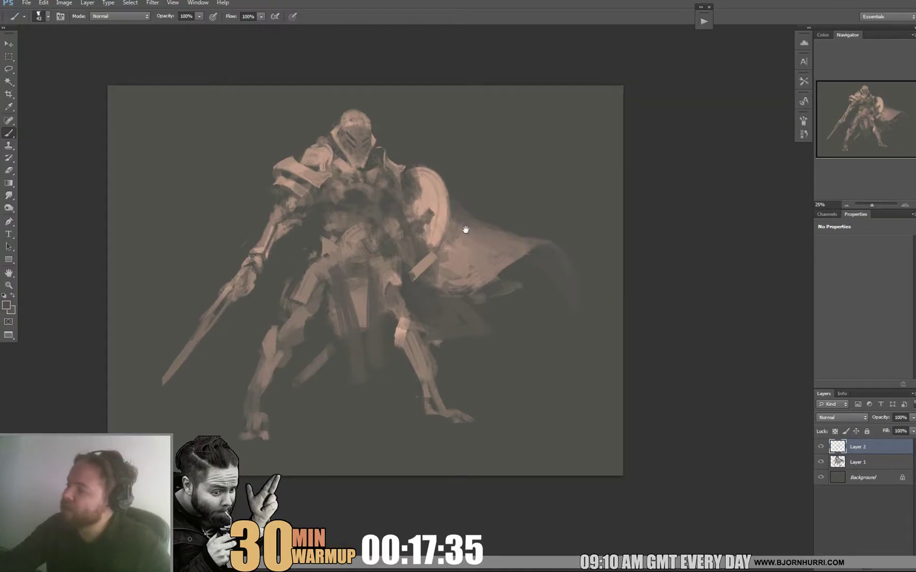
Step: Sample light pink and dark grey tones and shrink the brush to 21 px
left_click_drag(364, 170, 348, 176)
left_click(329, 172, "alt")
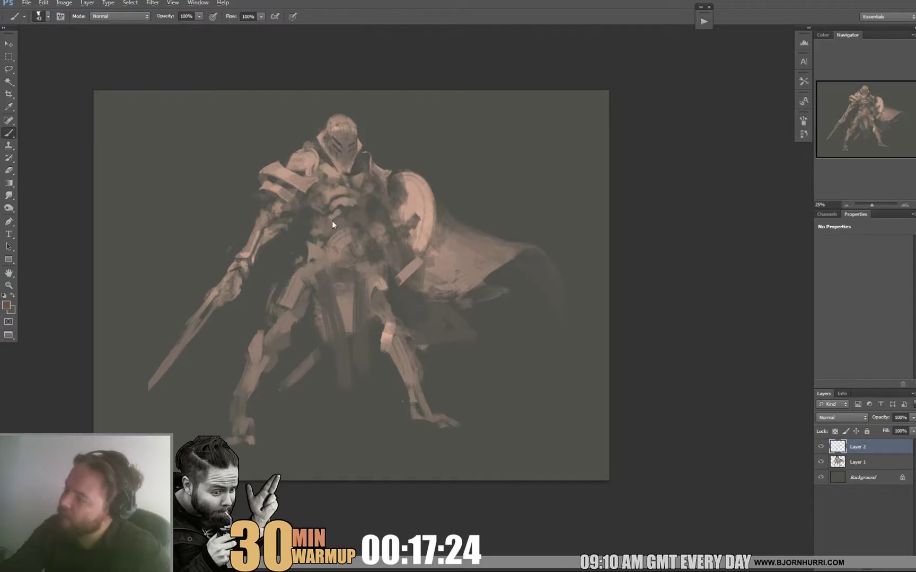
left_click(327, 224, "alt")
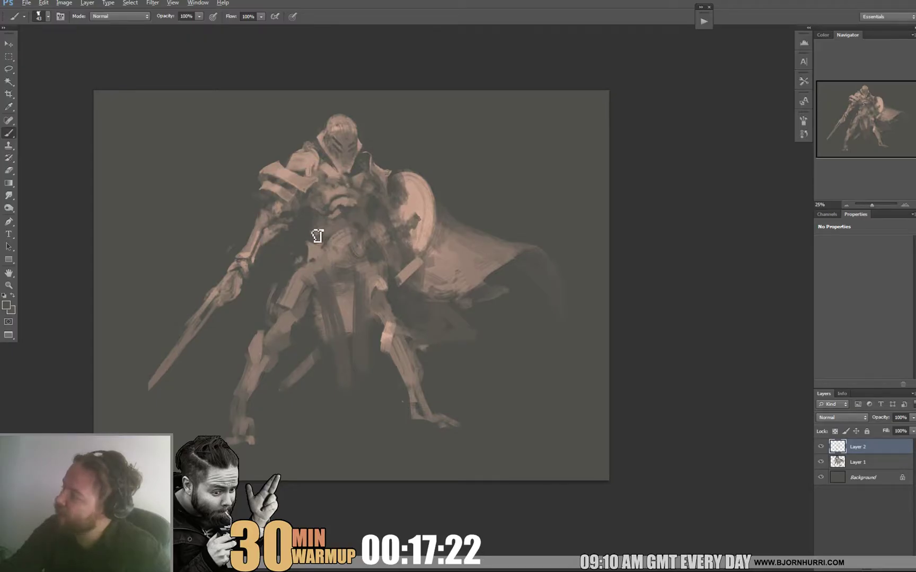
right_click(352, 229)
type("21")
key("Return")
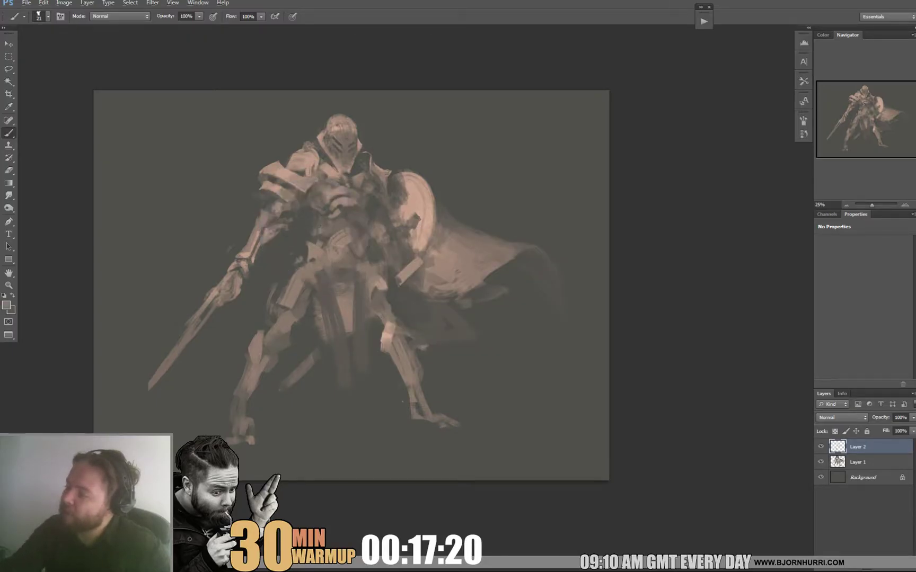
Step: Sample the shield's pinkish tone and set the brush to 14 px
left_click(328, 238, "alt")
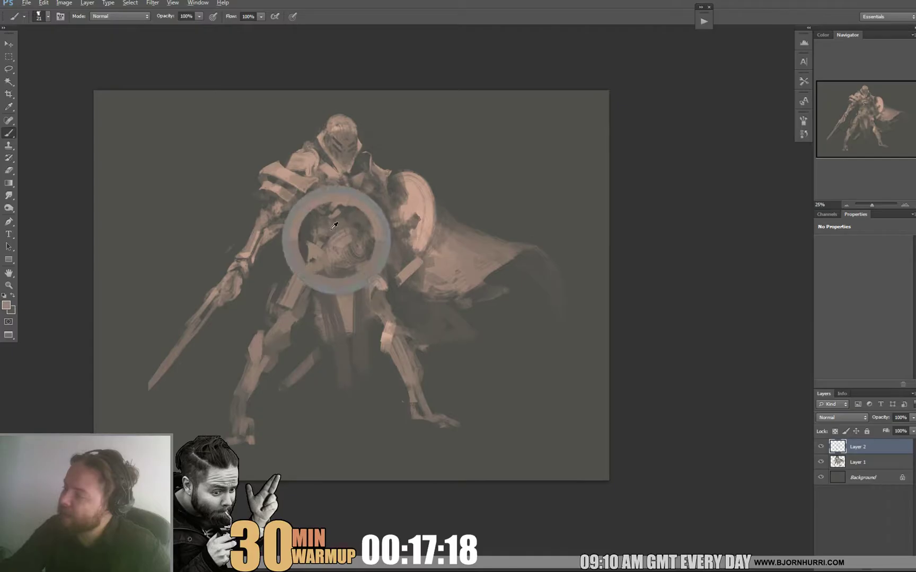
left_click(415, 192, "alt")
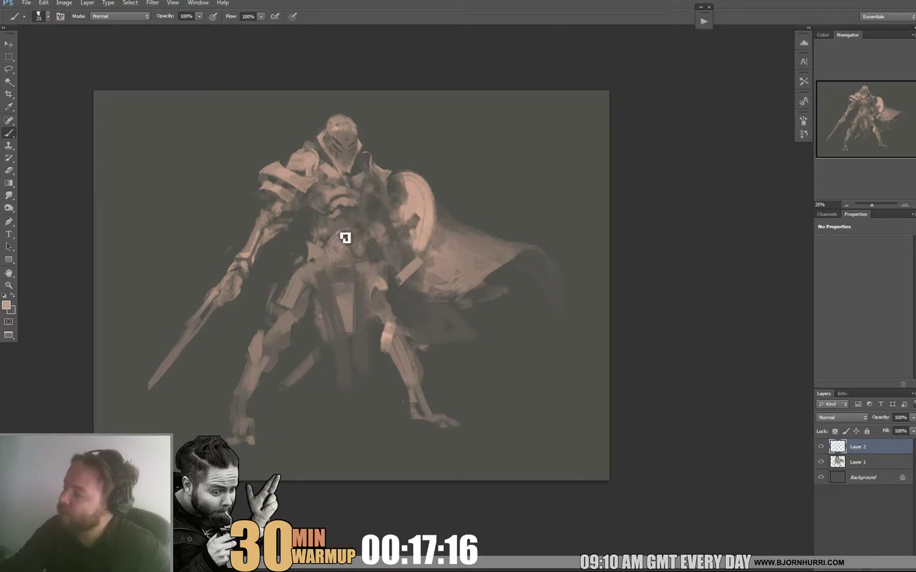
right_click(368, 233)
type("14")
key("Return")
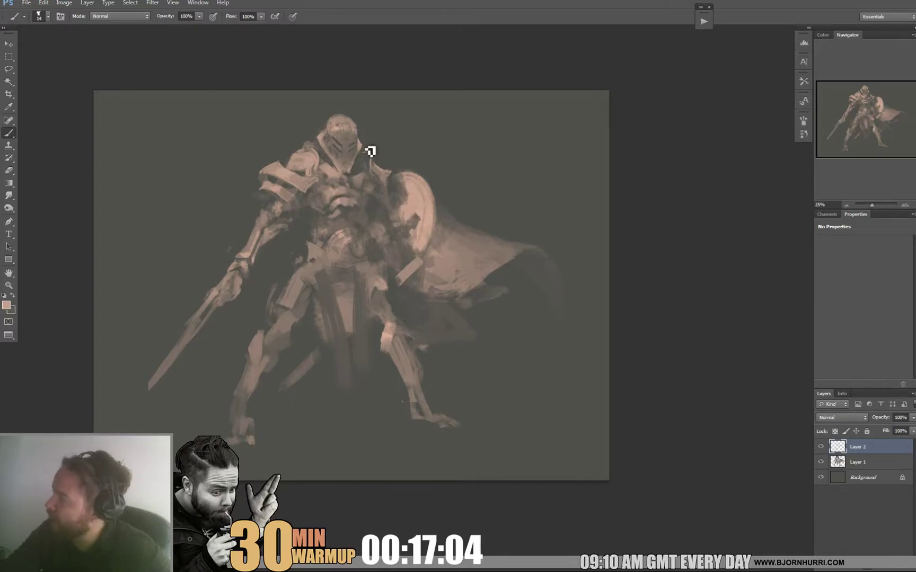
Step: Sample a light pinkish-brown and add a new empty Layer 3 above Layer 2
left_click_drag(462, 206, 483, 184)
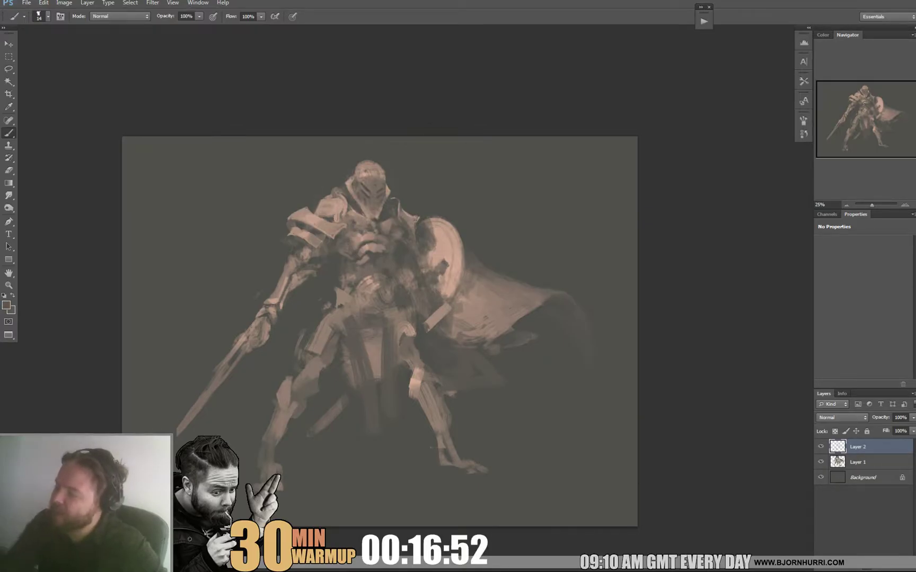
left_click(389, 227, "alt")
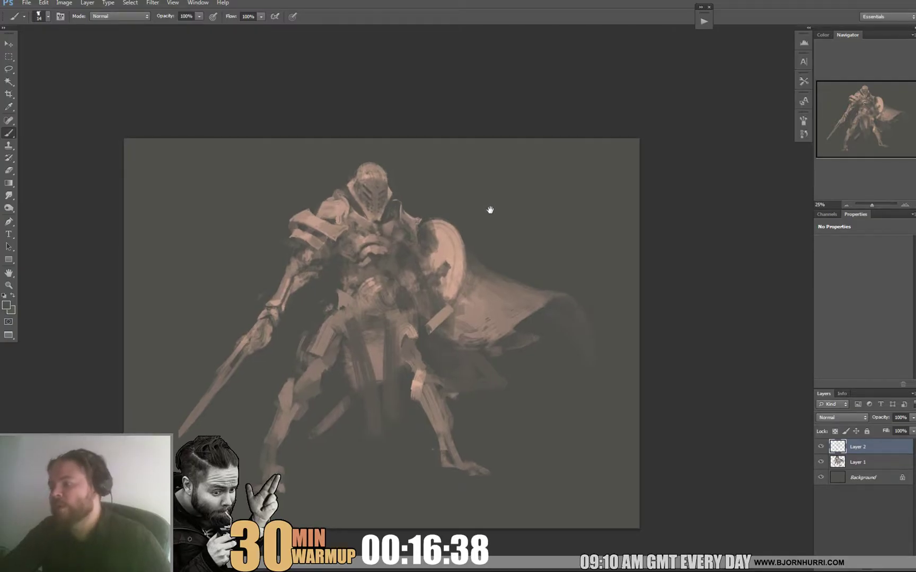
left_click_drag(501, 205, 576, 188)
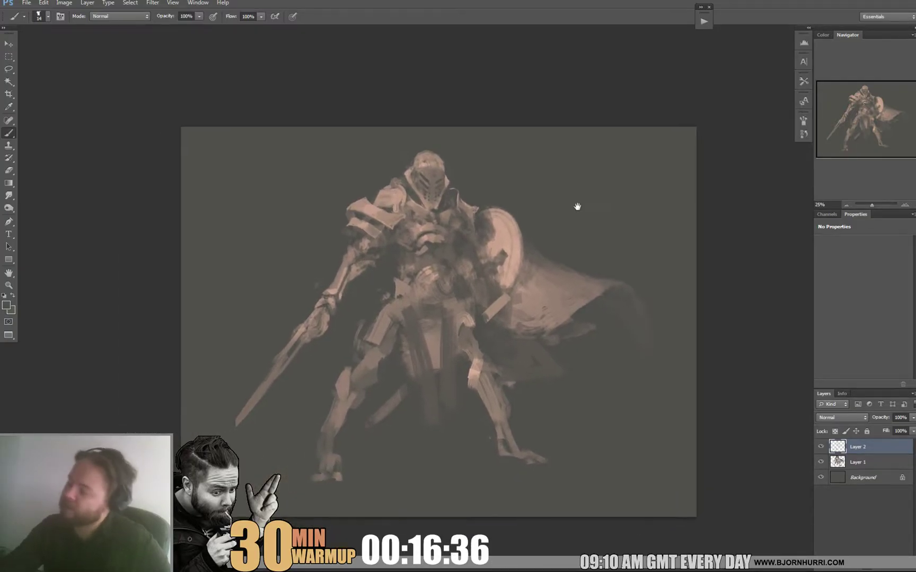
key("ctrl+shift+alt+n")
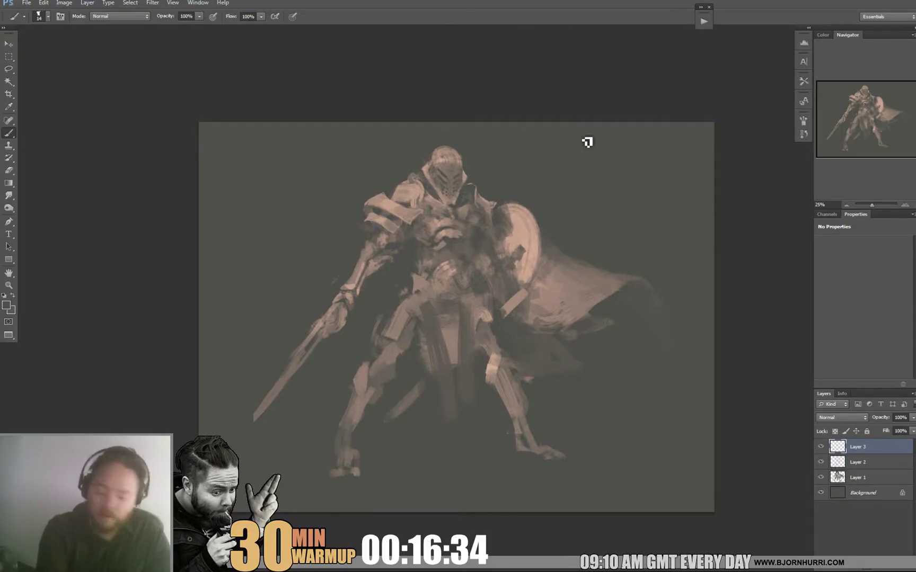
Step: With a 70 px brush, paint a continuous ribbon band from the helmet rightwards
right_click(462, 151)
type("70")
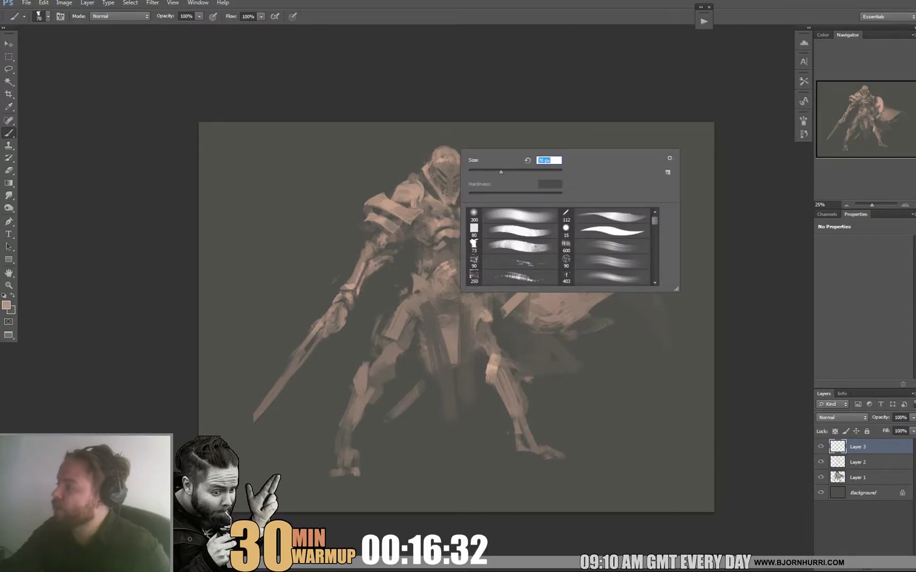
key("Return")
mouse_move(469, 154)
left_mouse_down()
mouse_move(521, 147)
mouse_move(613, 190)
mouse_move(654, 193)
mouse_move(523, 153)
left_mouse_up()
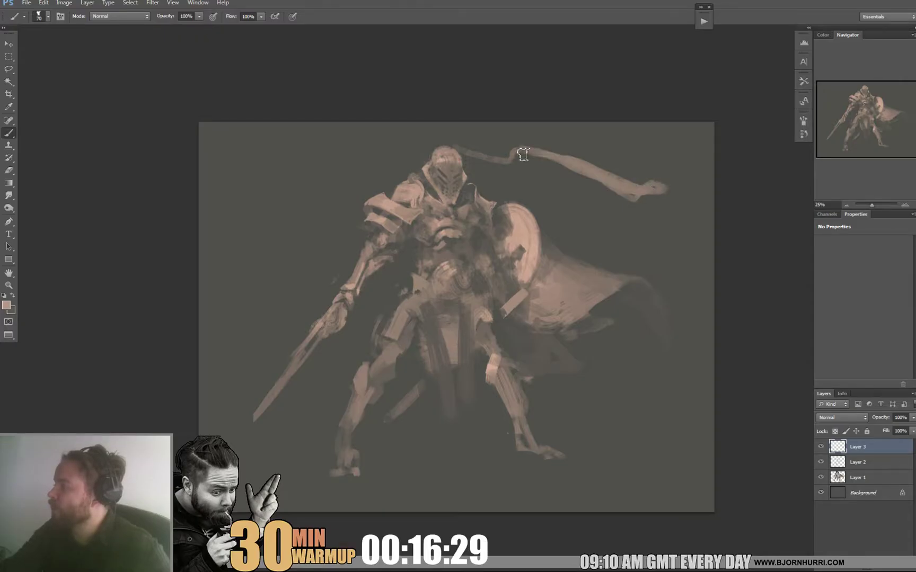
left_click(492, 165, "alt")
left_click_drag(490, 157, 527, 157)
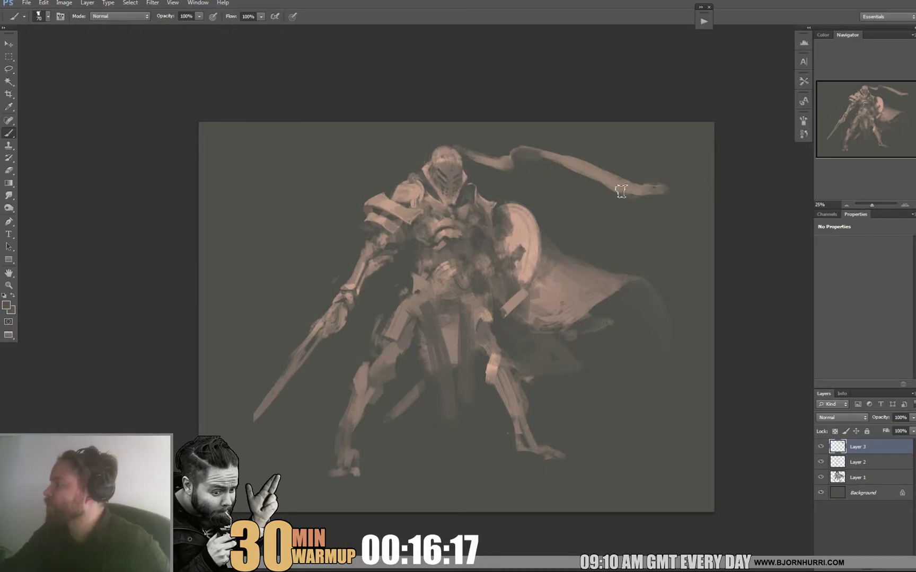
Step: Sample the ribbon's tan, the background grey and the ribbon tip colour
left_click(591, 172, "alt")
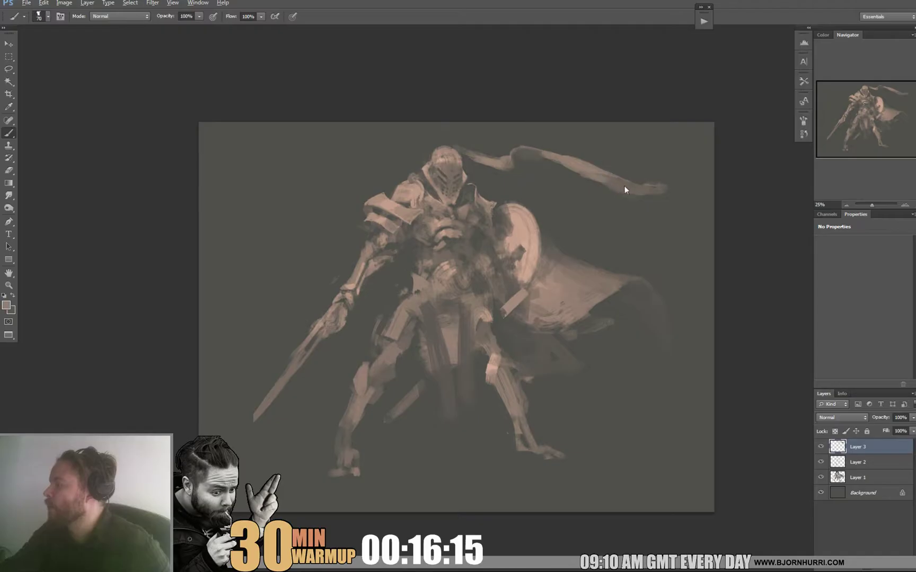
left_click(655, 191, "alt")
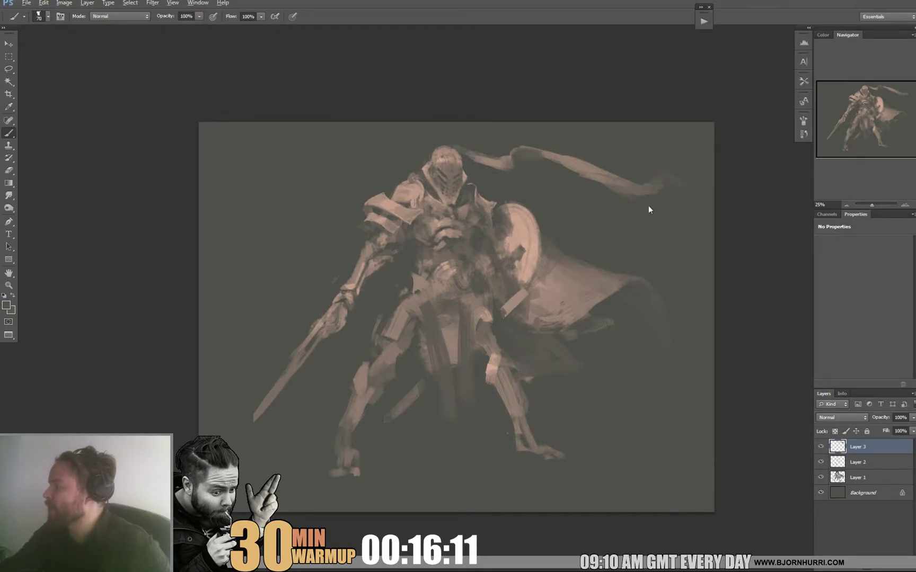
left_click(663, 173, "alt")
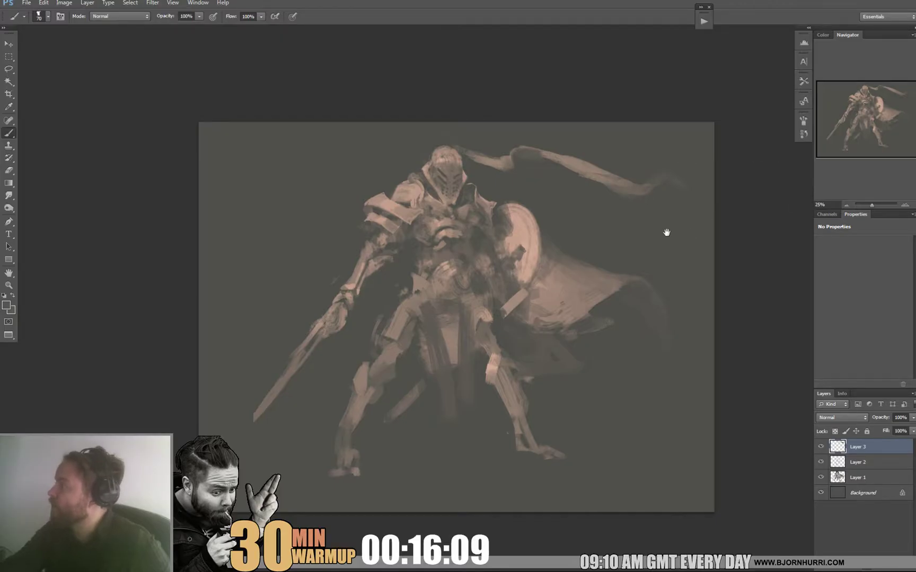
left_click_drag(667, 232, 636, 221)
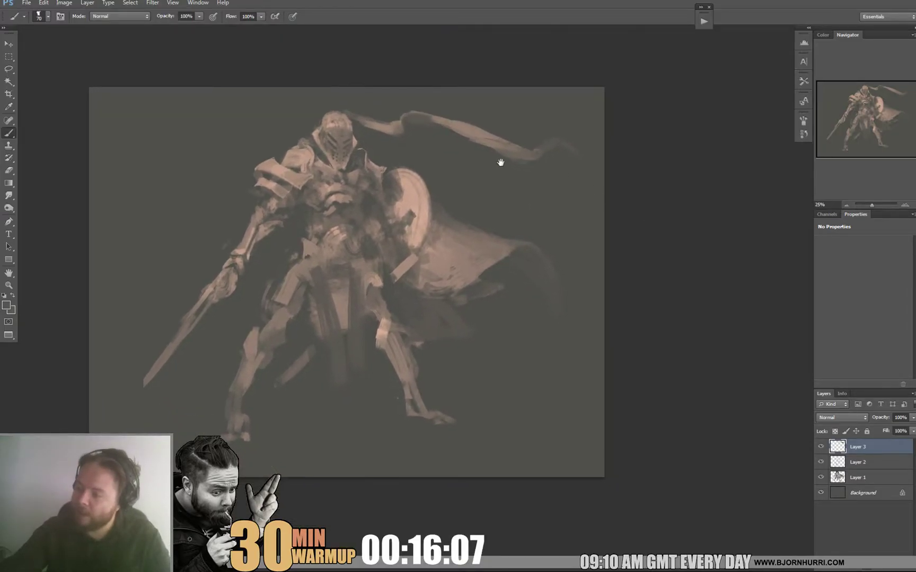
left_click(221, 275, "alt")
Step: With a 41 px brush, extend the sword blade toward the lower left
left_click_drag(251, 301, 272, 229)
right_click(214, 289)
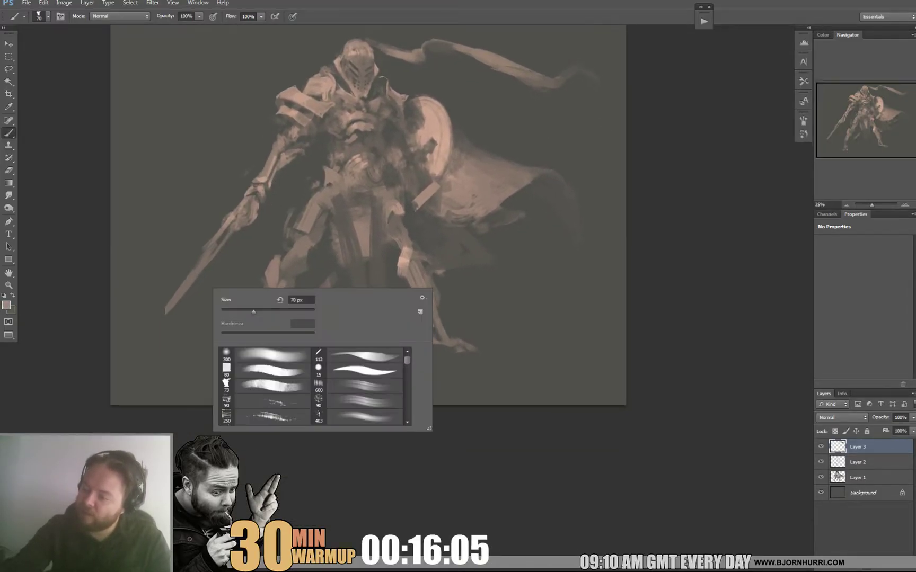
double_click(301, 300)
type("41")
key("Return")
left_click_drag(170, 308, 125, 367)
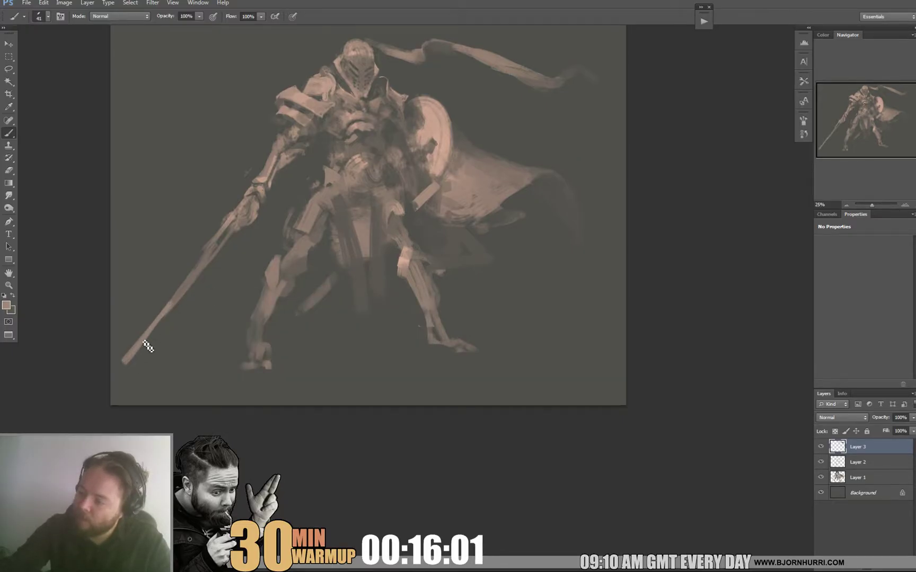
Step: Erase the blade tip, then return to the brush at 17 px
key("e")
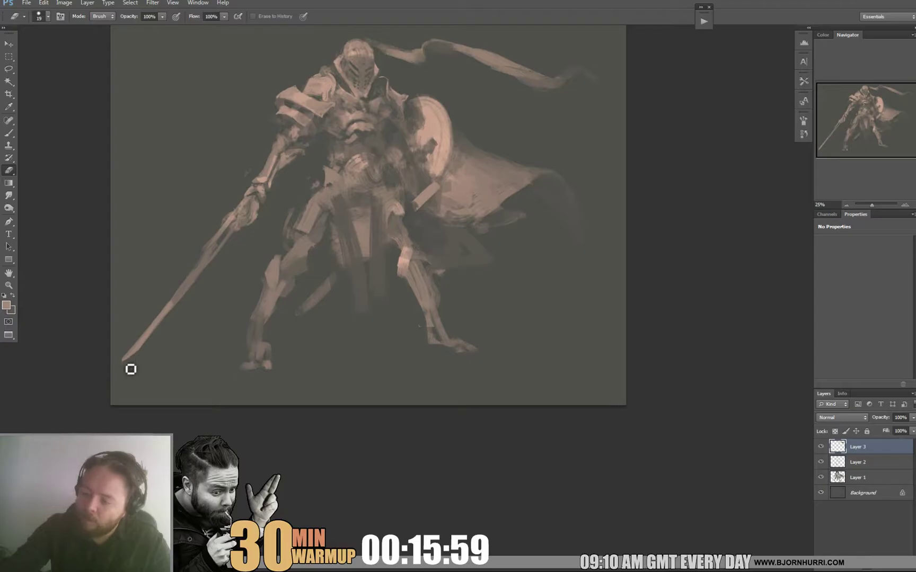
key("b")
mouse_move(317, 276)
left_mouse_down()
mouse_move(438, 227)
mouse_move(437, 241)
left_mouse_up()
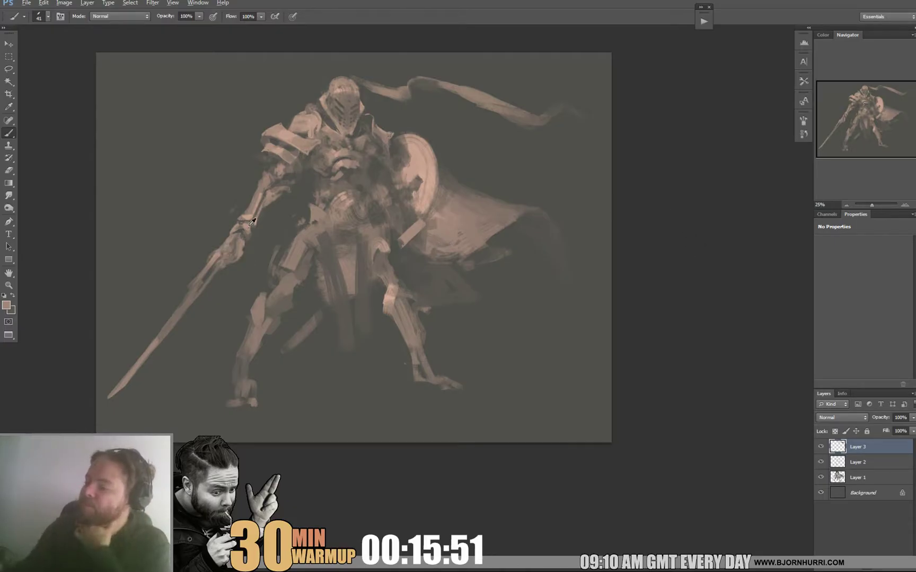
right_click(268, 249)
key("Return")
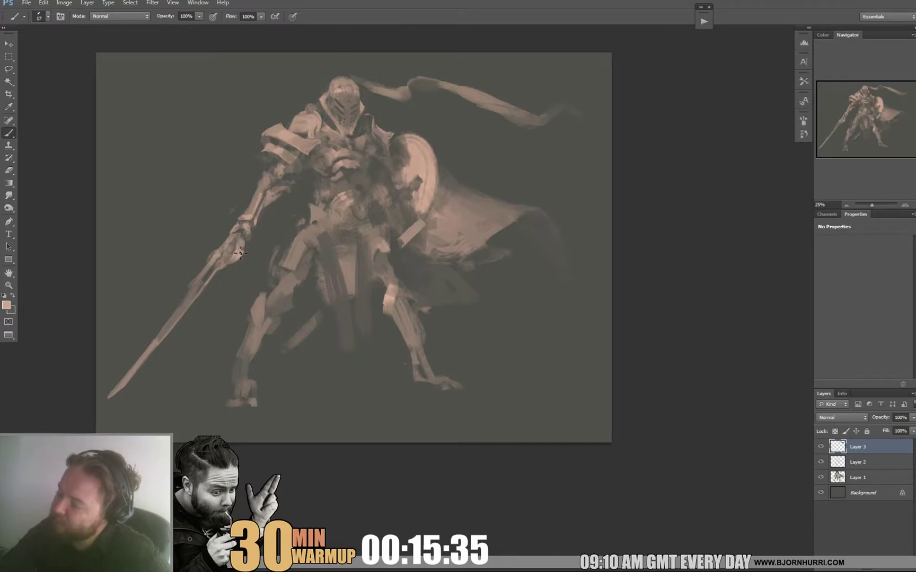
left_click_drag(486, 210, 522, 201)
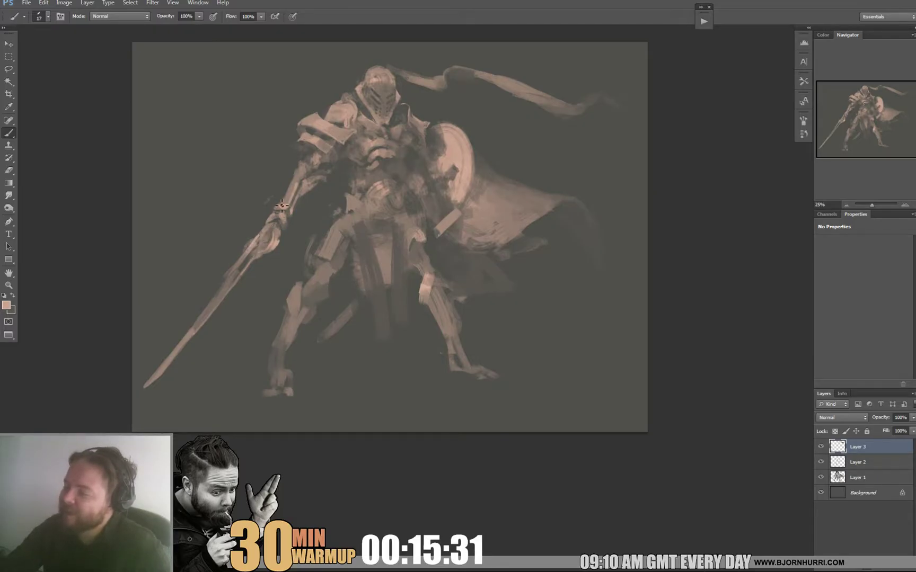
Step: Sample the sword hand's darker tone and set the brush to 31 px
left_click_drag(576, 238, 620, 236)
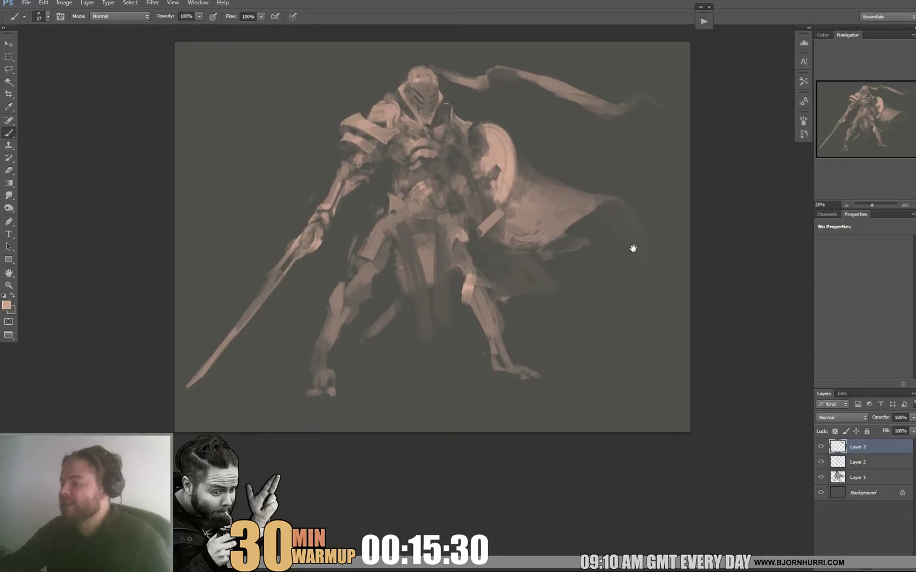
left_click(320, 216, "alt")
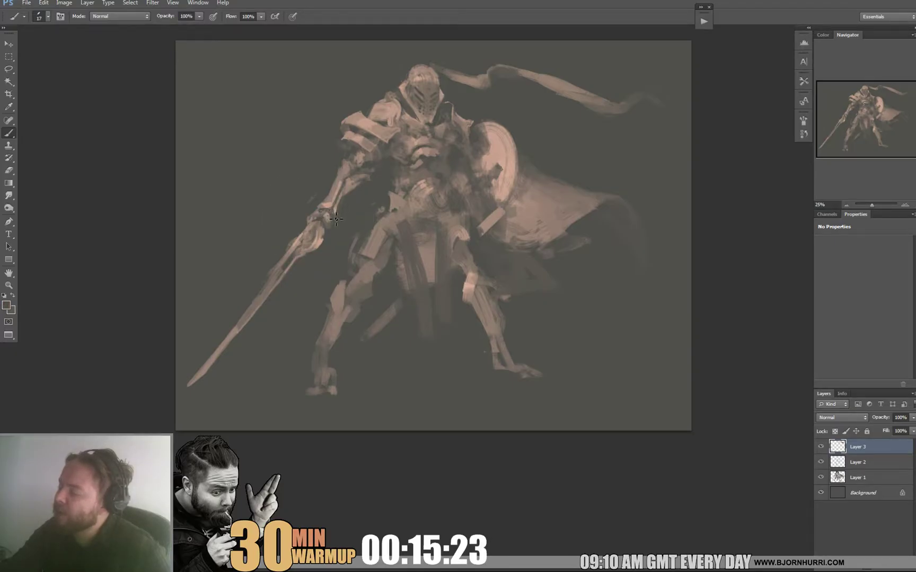
right_click(334, 223)
key("Return")
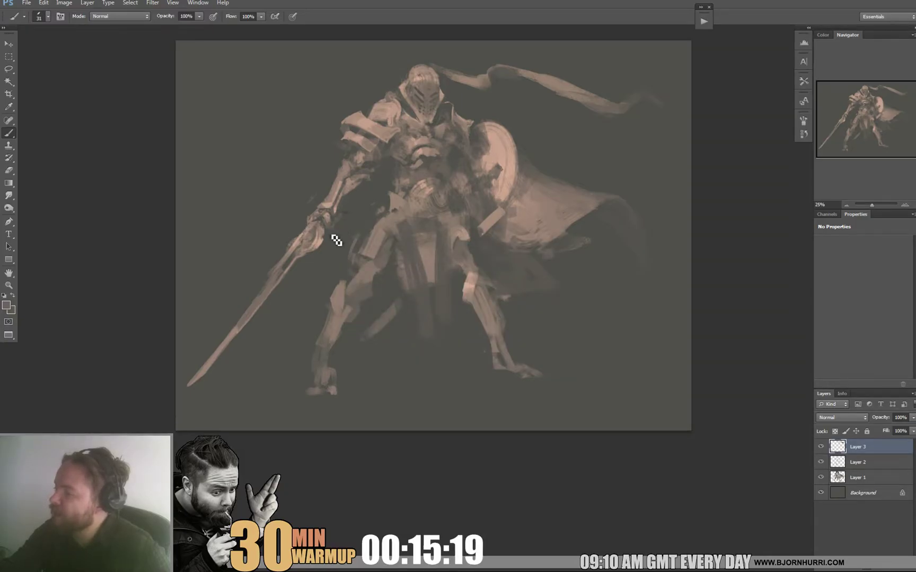
left_click(342, 212, "alt")
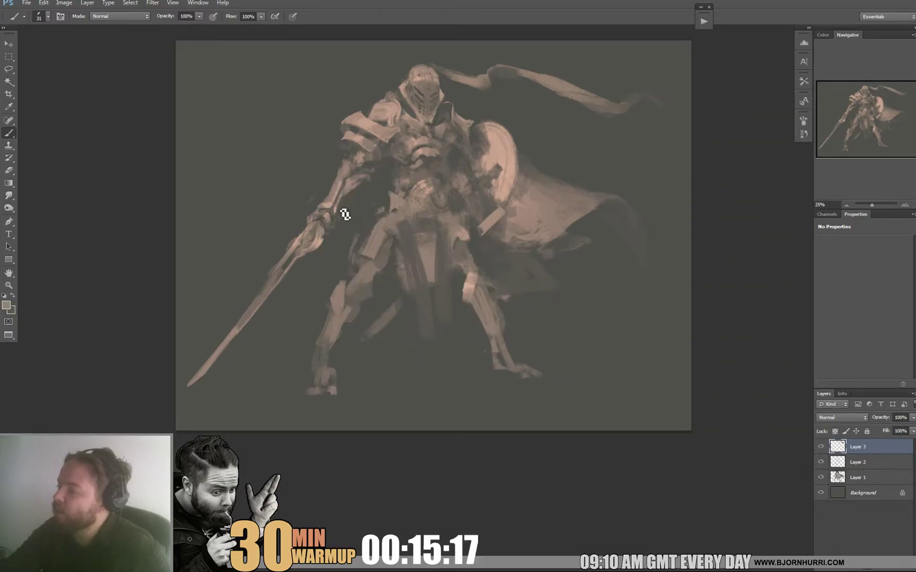
left_click_drag(355, 201, 336, 208)
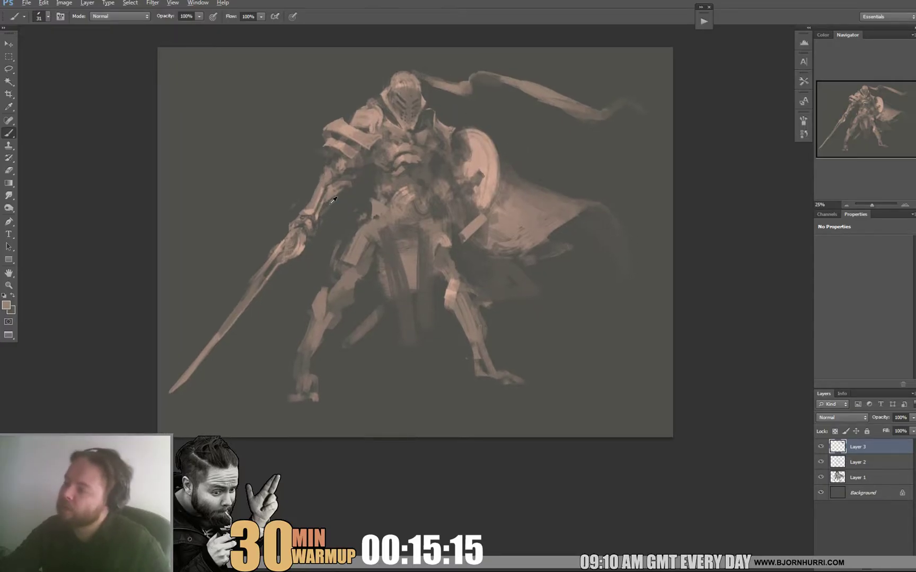
Step: Take the shoulder's peach tone and paint bold strokes onto the left foot
left_click(336, 192, "alt")
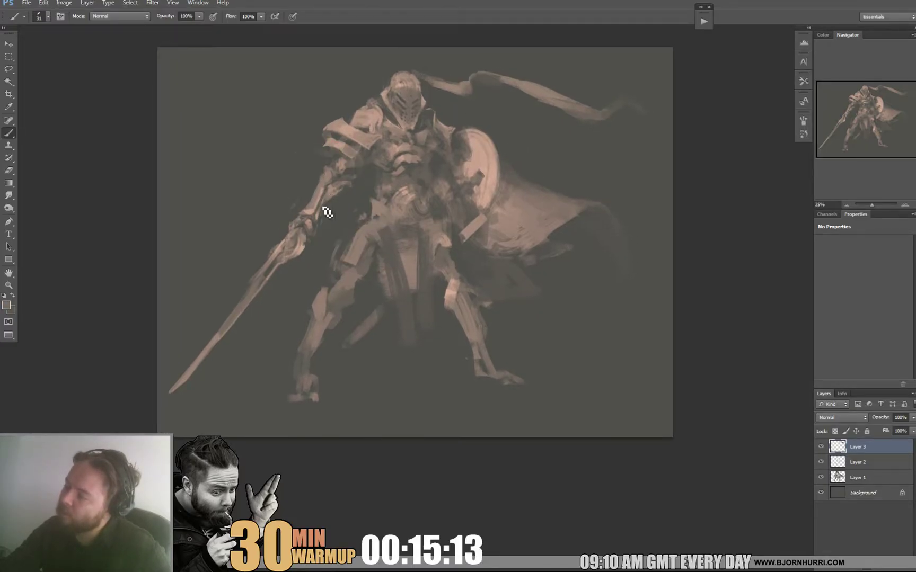
left_click_drag(362, 180, 376, 186)
left_click(329, 188, "alt")
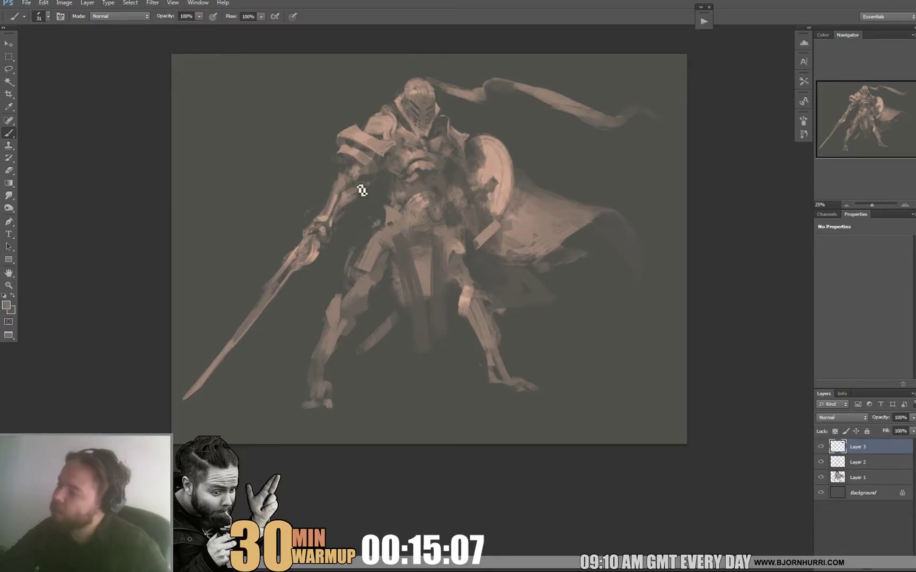
left_click(334, 168, "alt")
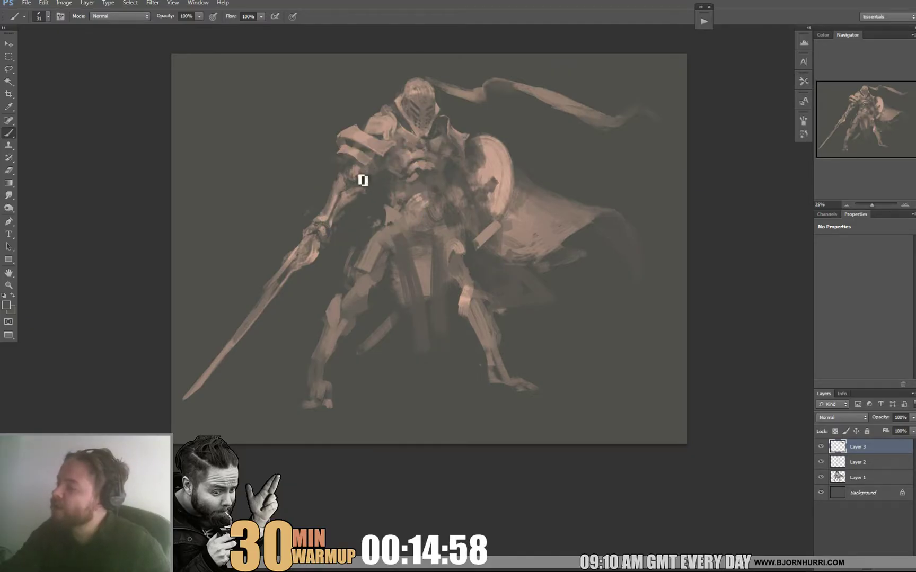
left_click_drag(363, 177, 326, 197)
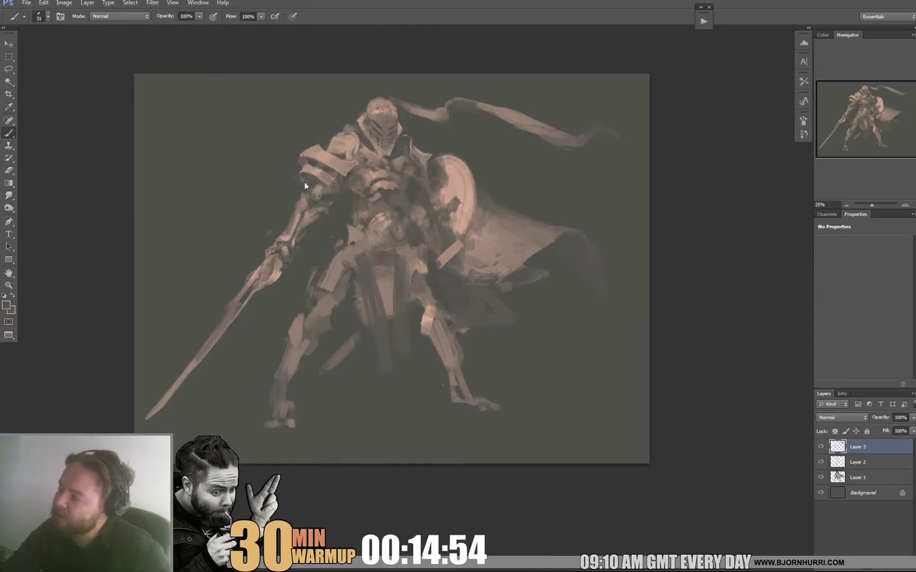
scroll(525, 263, "down", 3)
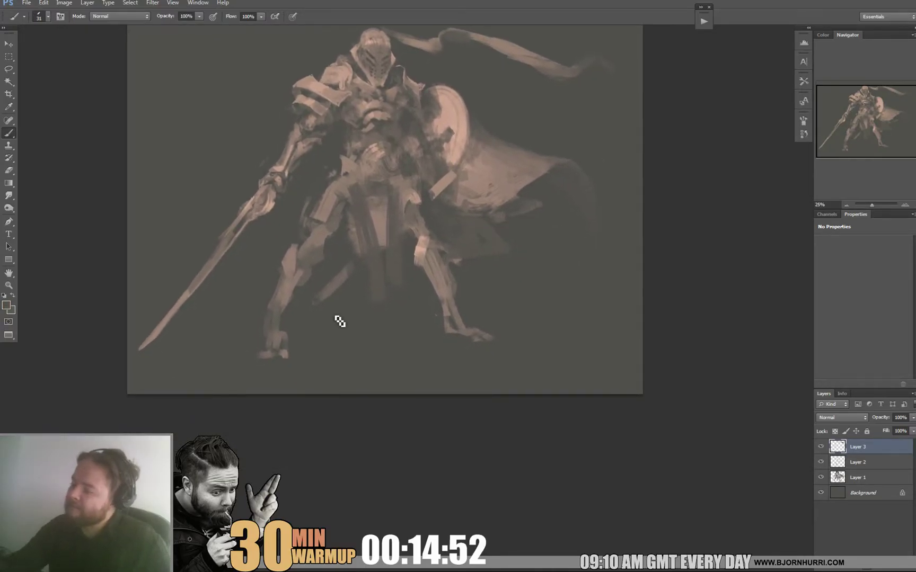
right_click(300, 329)
key("Escape")
left_click_drag(267, 369, 286, 345)
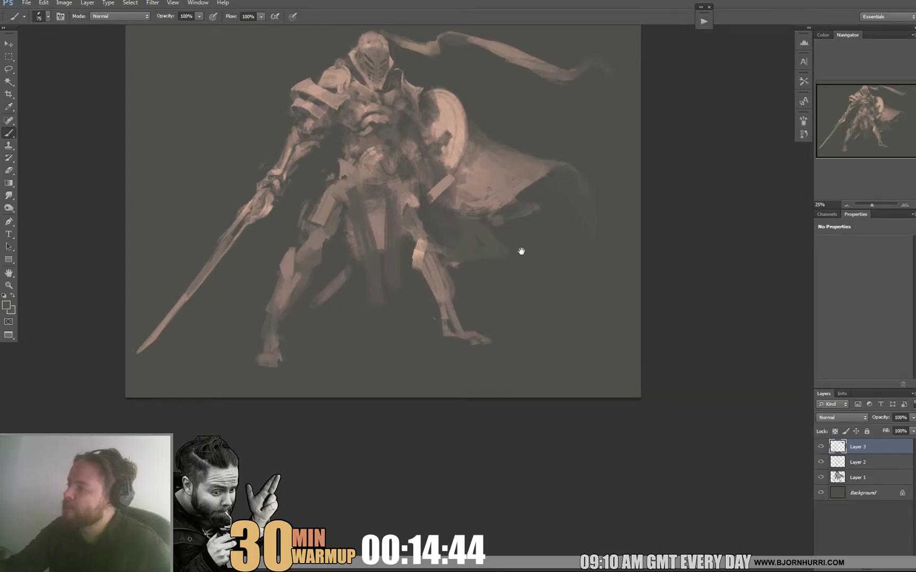
Step: Lighten the shin, darken the right foot, then dab sampled beige onto the hip
left_click_drag(602, 239, 560, 242)
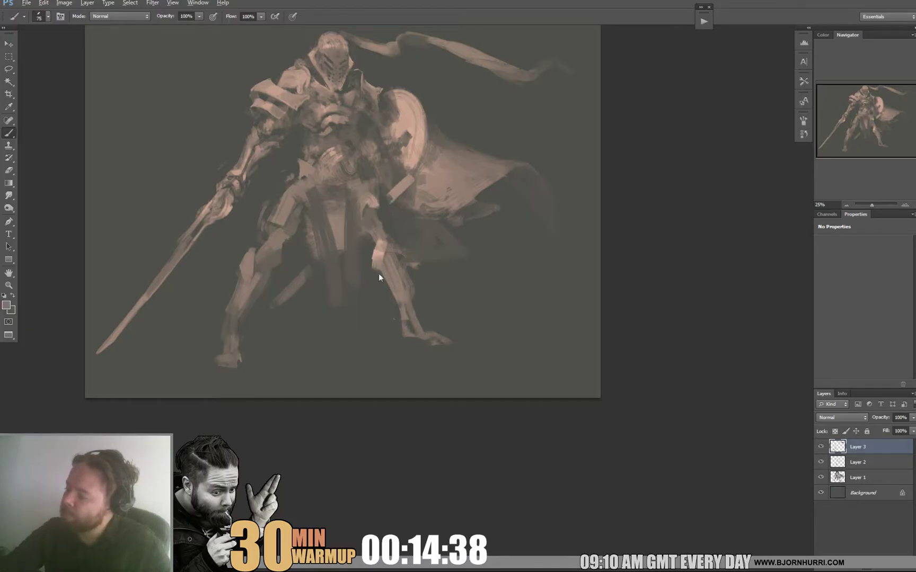
left_click_drag(381, 265, 403, 313)
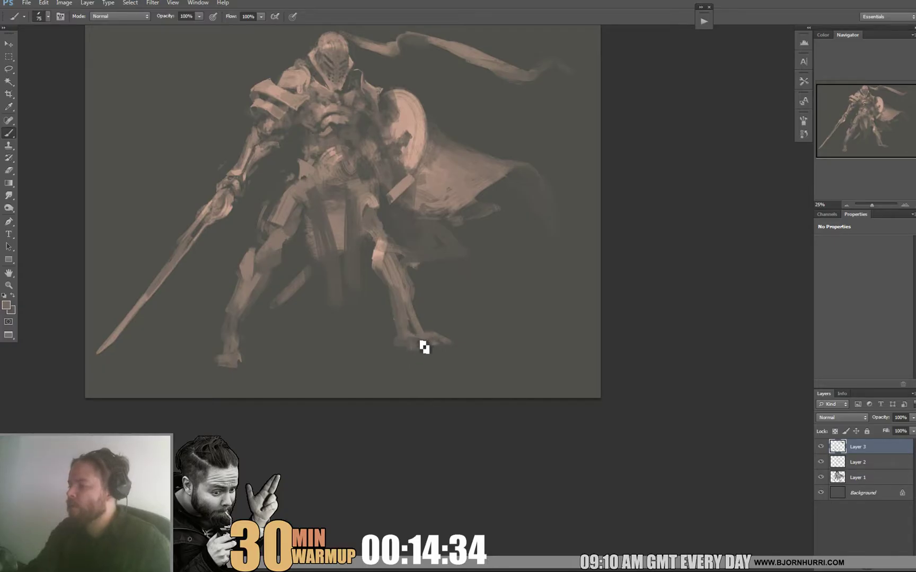
left_click_drag(424, 347, 454, 352)
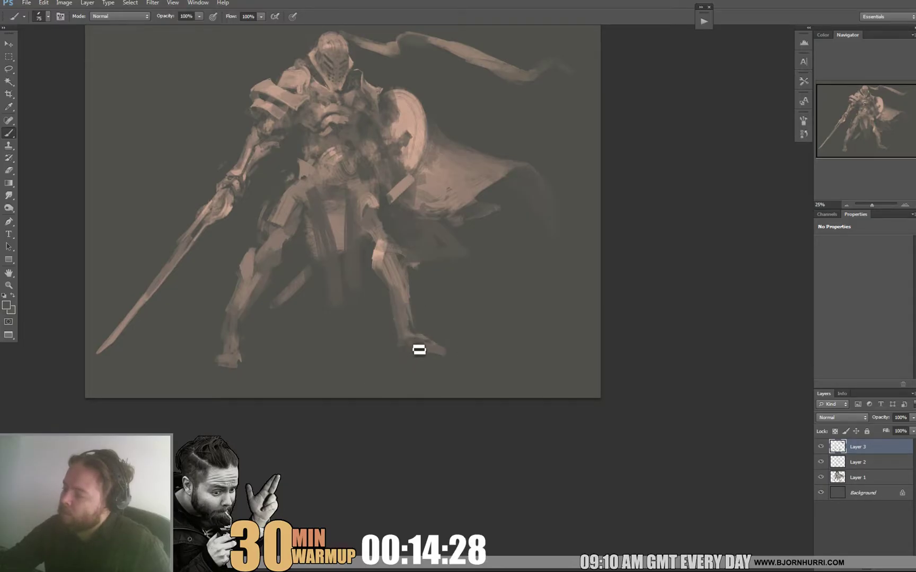
left_click(394, 271, "alt")
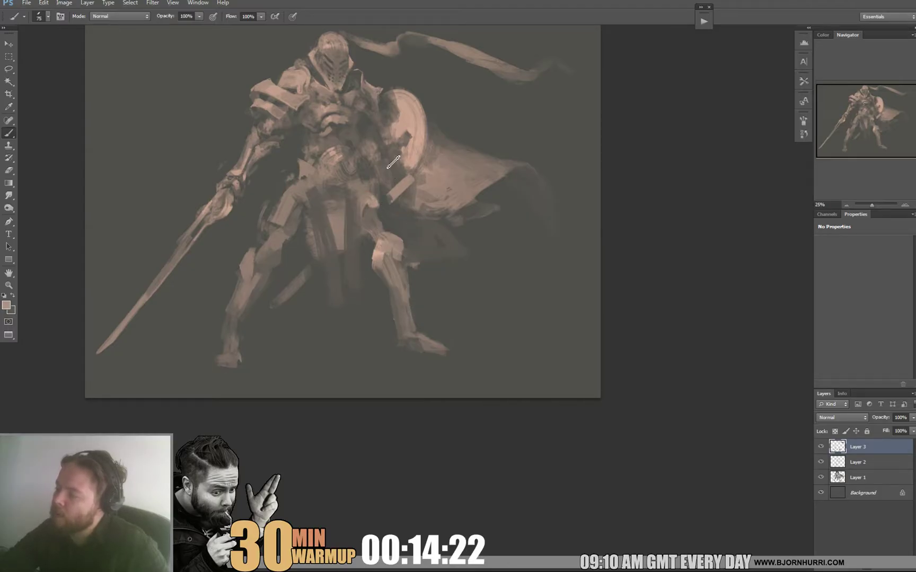
left_click(382, 216)
Step: Switch to the 600 px soft brush and paint a light vertical stroke down the torso
right_click(387, 243)
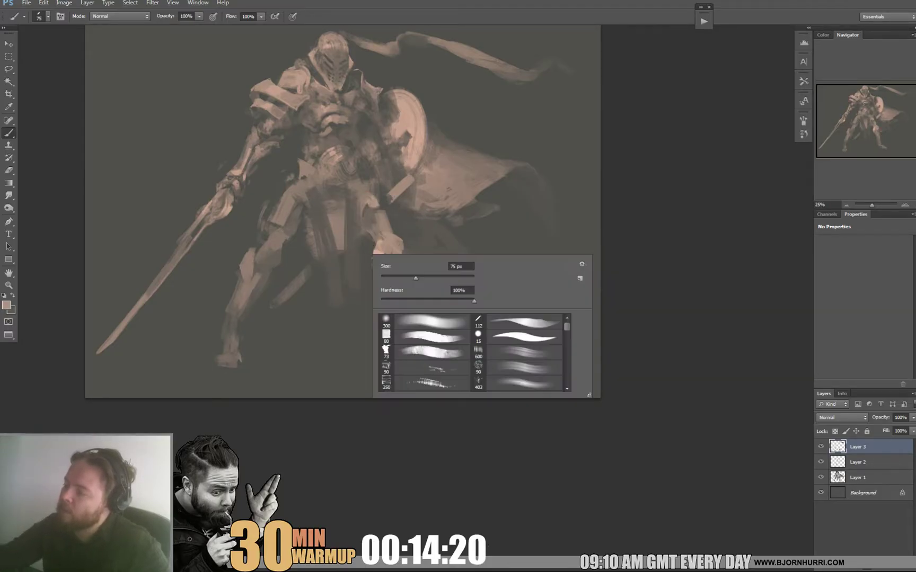
left_click(516, 353)
key("Return")
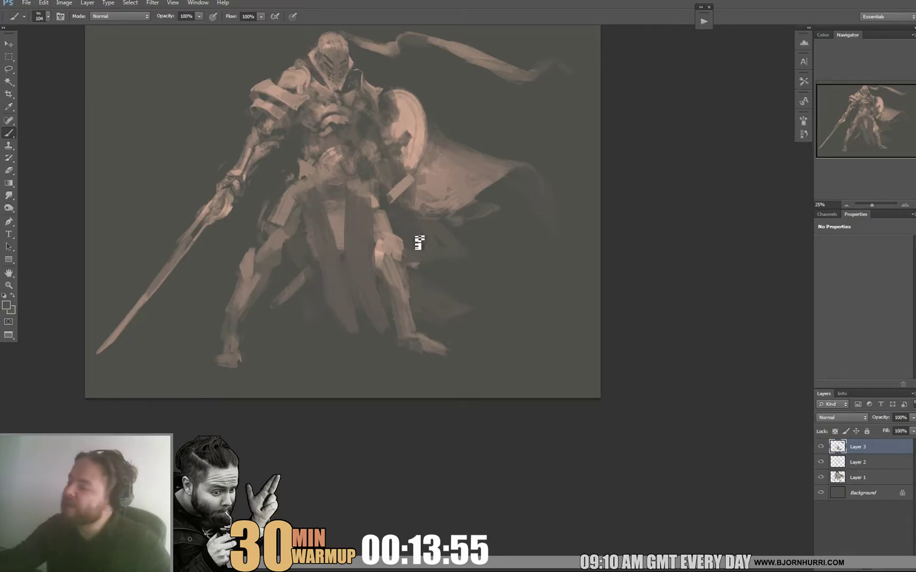
right_click(355, 222)
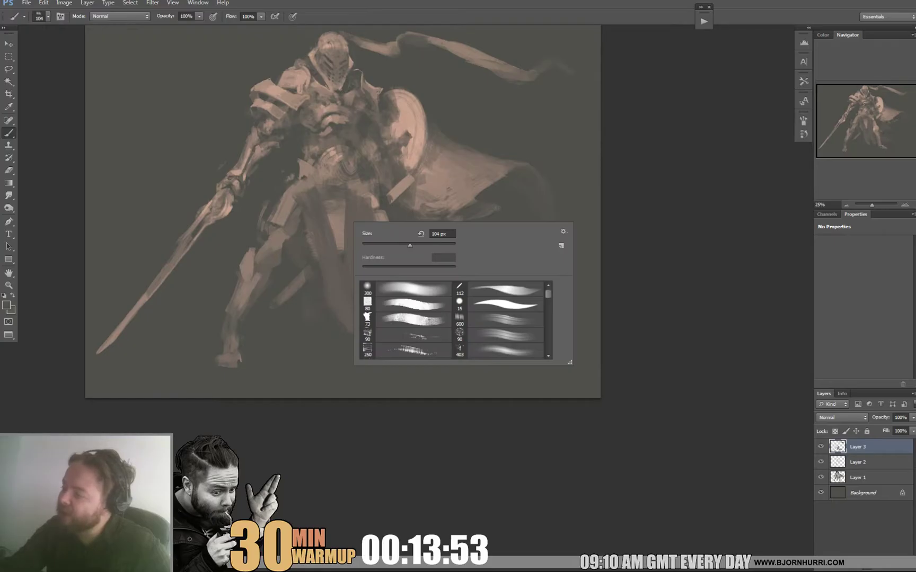
key("Return")
left_click_drag(342, 206, 340, 250)
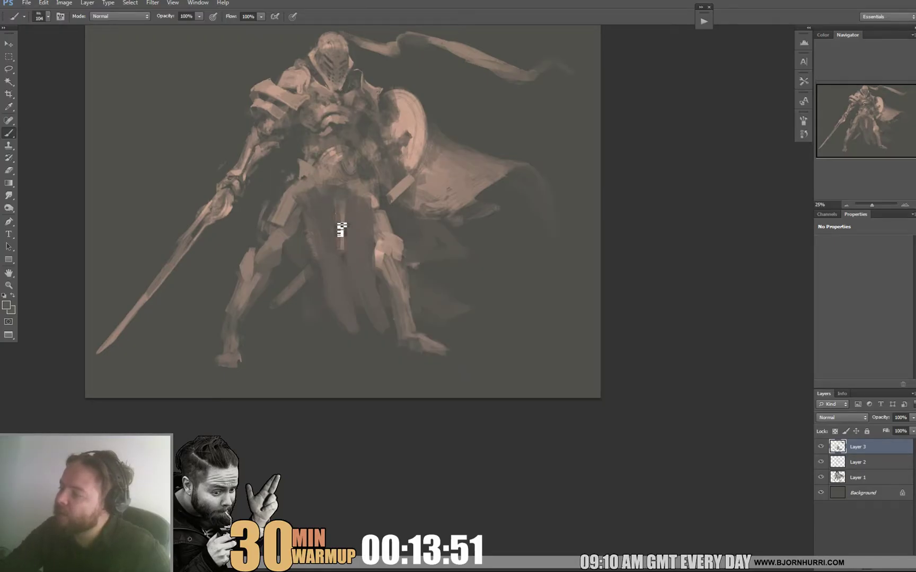
Step: Switch to the soft 80 brush preset and reposition the view
right_click(343, 311)
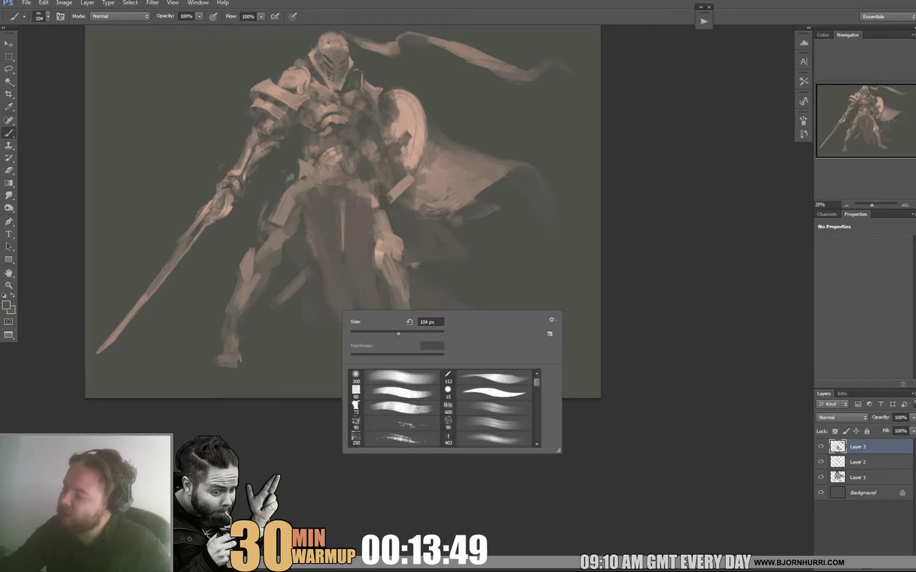
left_click(401, 392)
key("Return")
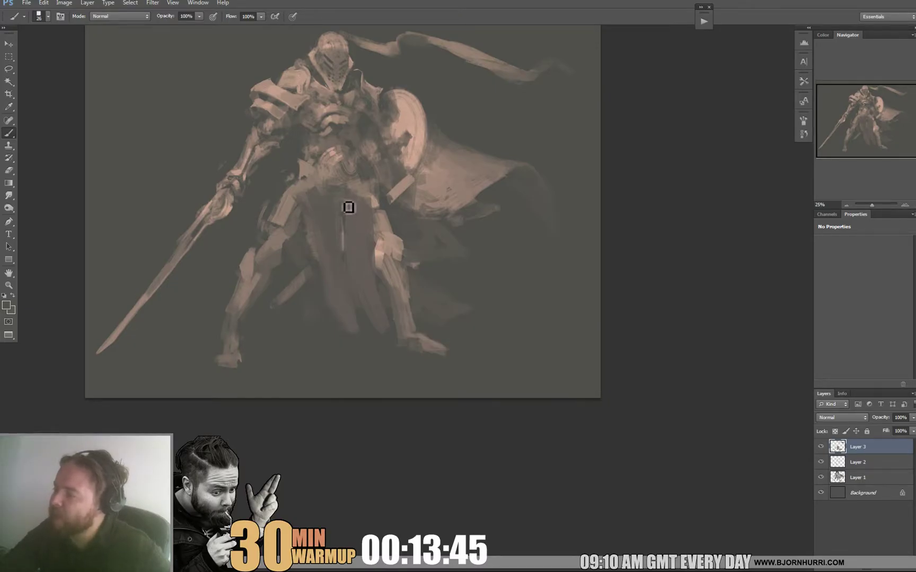
left_click_drag(380, 181, 370, 198)
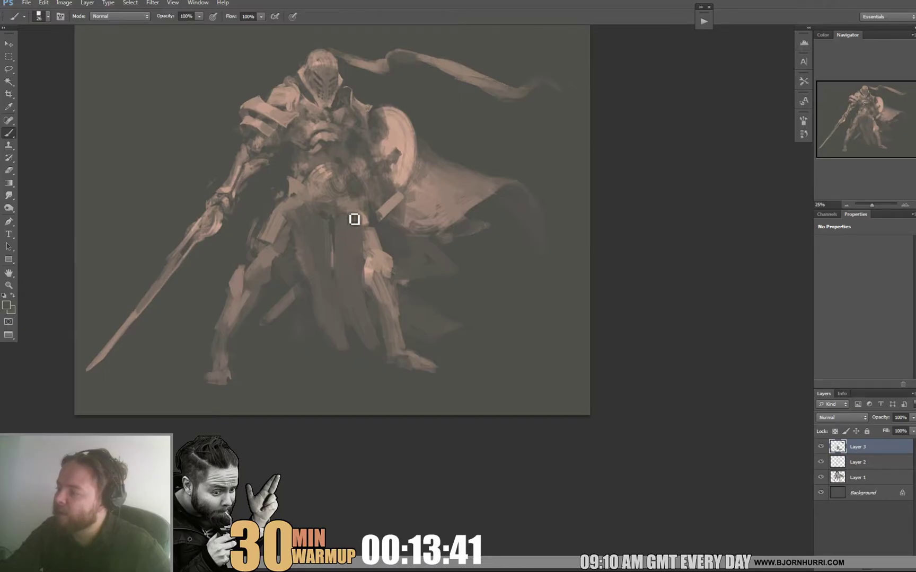
left_click_drag(378, 191, 369, 204)
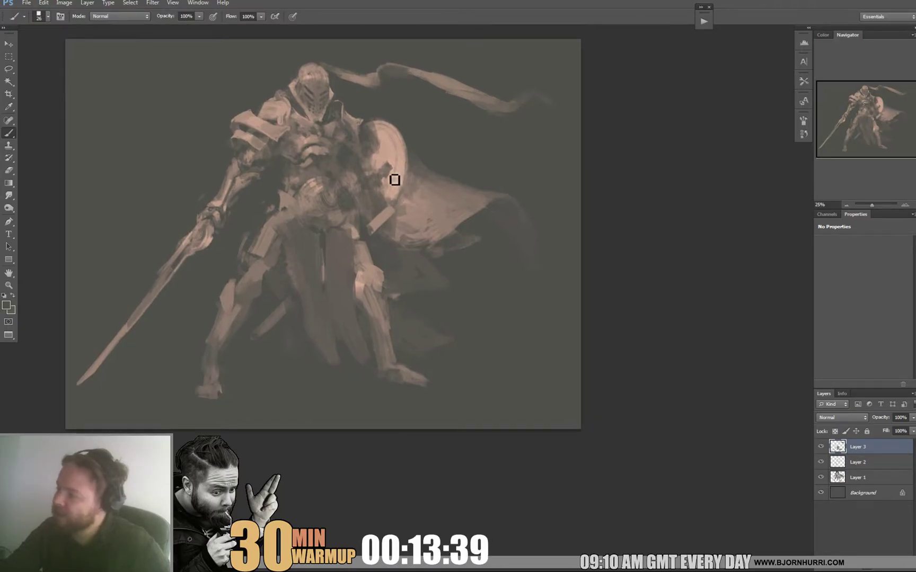
Step: Paint a lighter pink patch on the belt and set the brush to 36
left_click(313, 186, "alt")
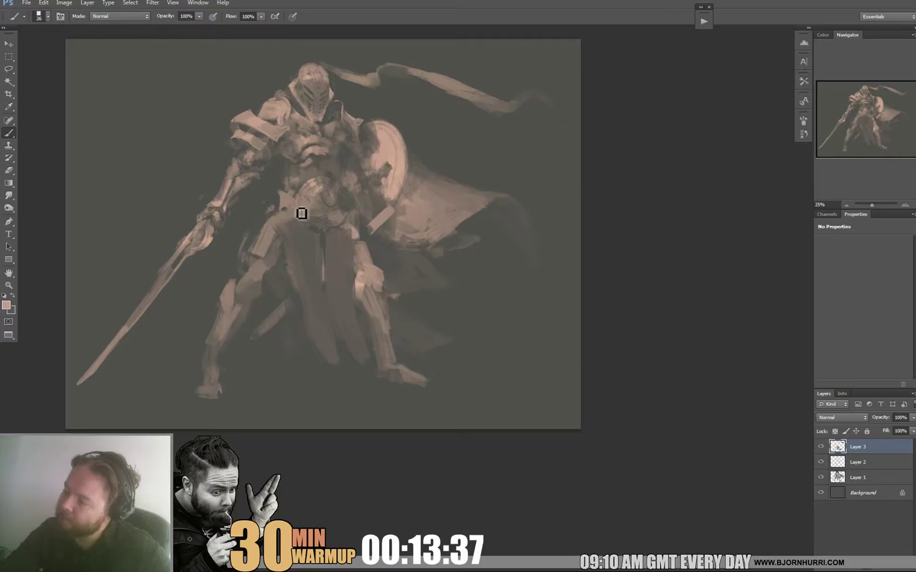
left_click_drag(313, 210, 315, 228)
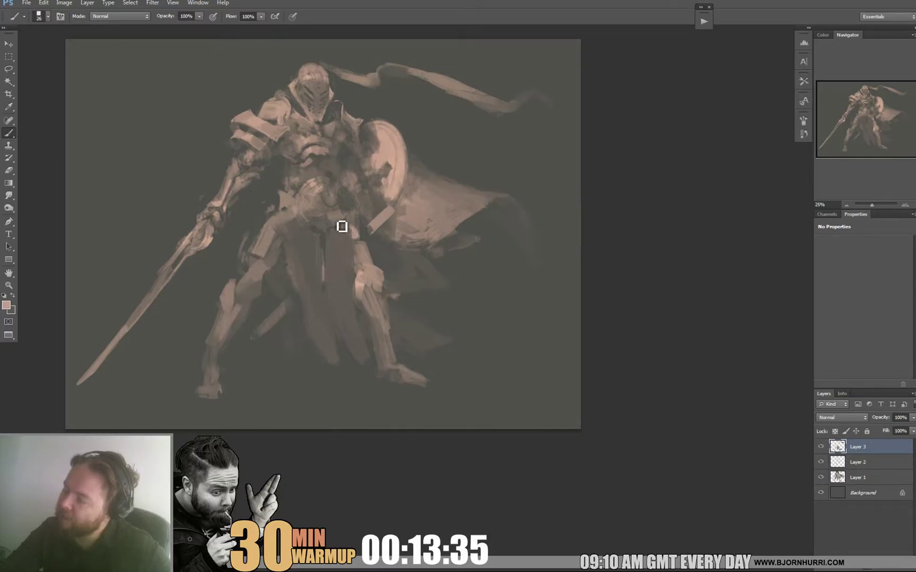
left_click(342, 225, "alt")
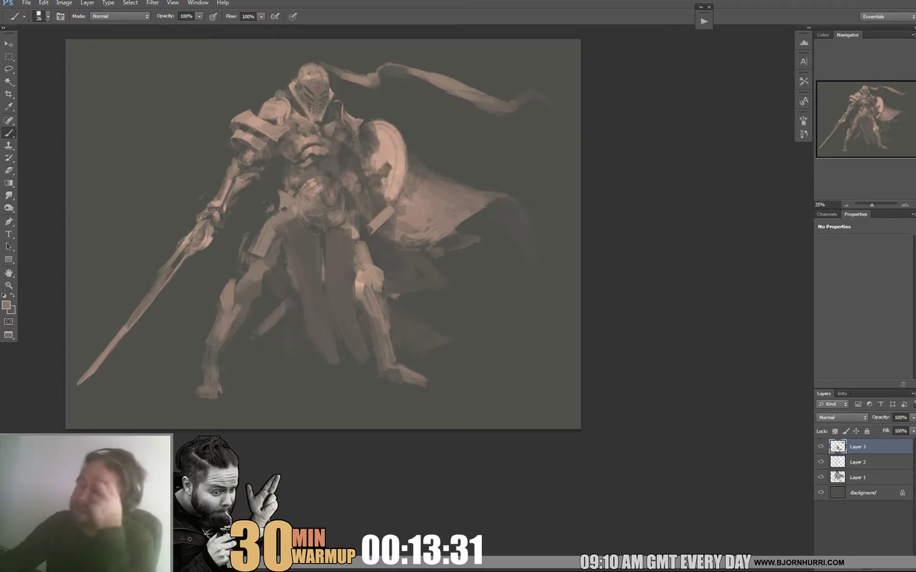
right_click(314, 214)
left_click(297, 205, "alt")
key("bracketright")
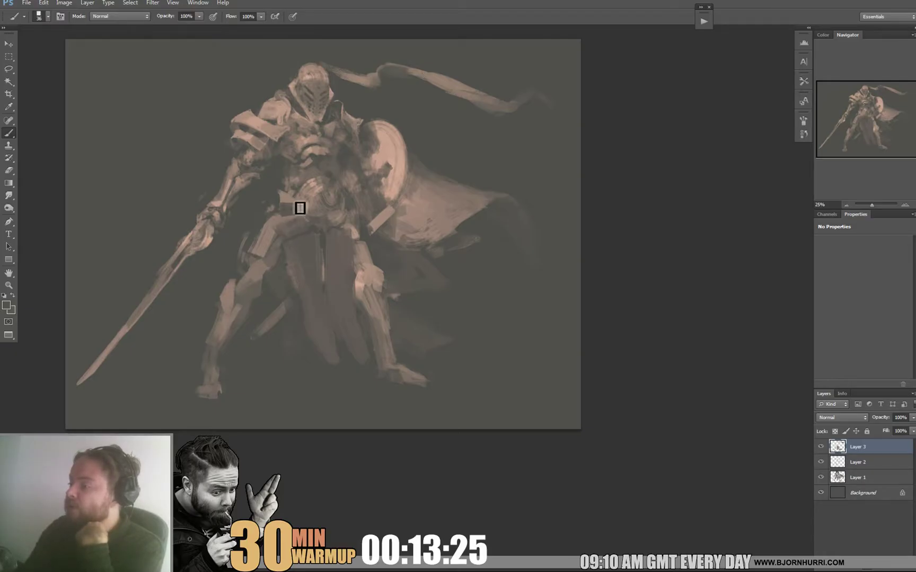
Step: Add small dark strokes on the torso and rework the lower torso
left_click(291, 204, "alt")
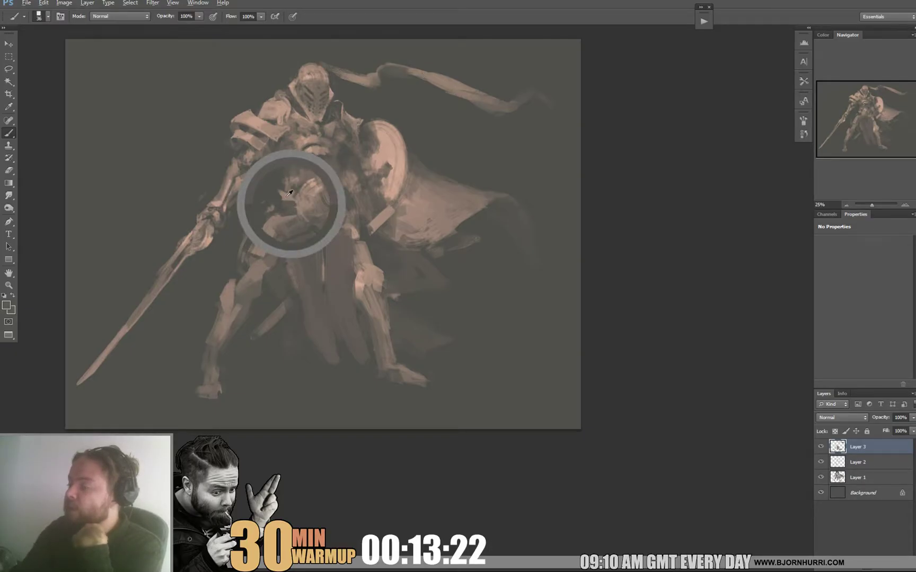
left_click(359, 207, "alt")
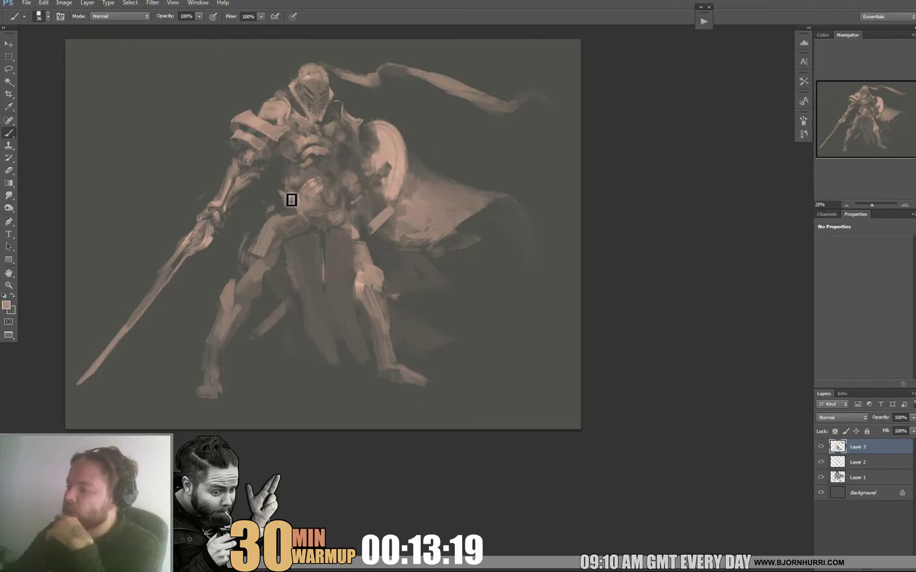
left_click(283, 197, "alt")
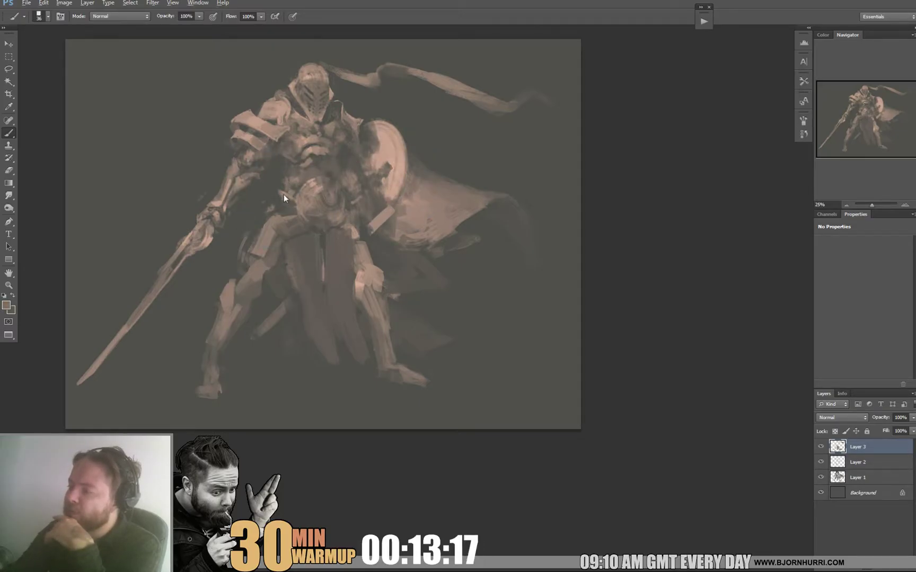
left_click(283, 195, "alt")
left_click_drag(283, 194, 279, 198)
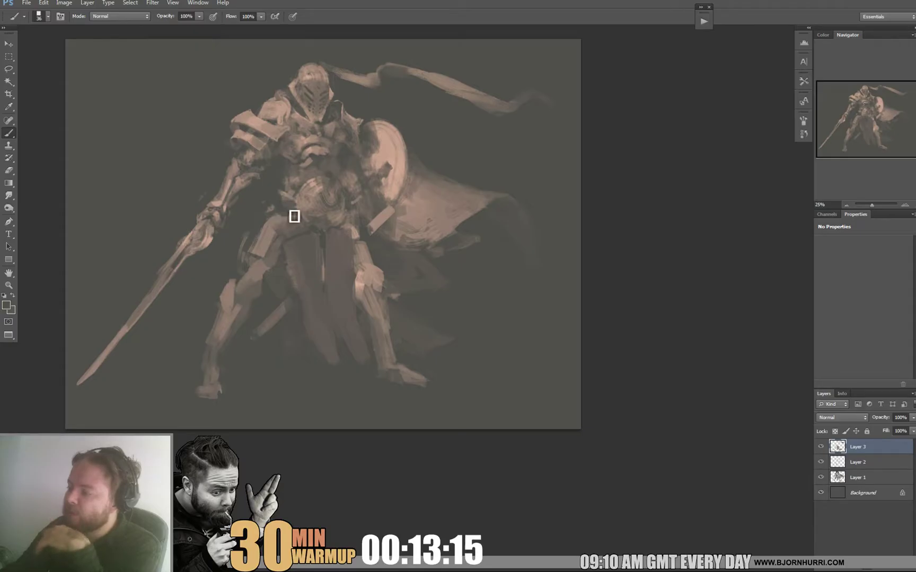
left_click(260, 249, "alt")
left_click_drag(260, 249, 262, 244)
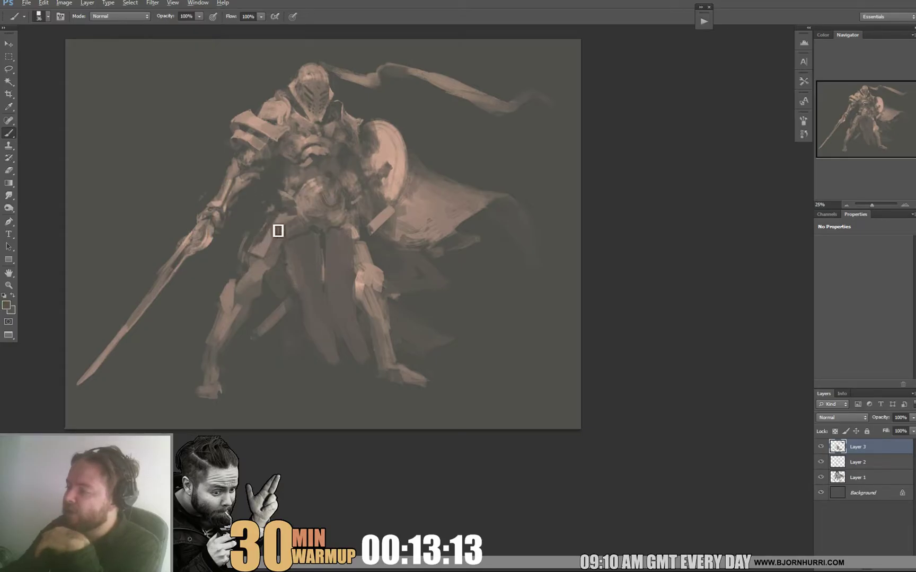
Step: With a 68 brush, fill out the lower leg with light strokes, then shrink it to 34
right_click(289, 216)
left_click_drag(366, 228, 391, 228)
key("Return")
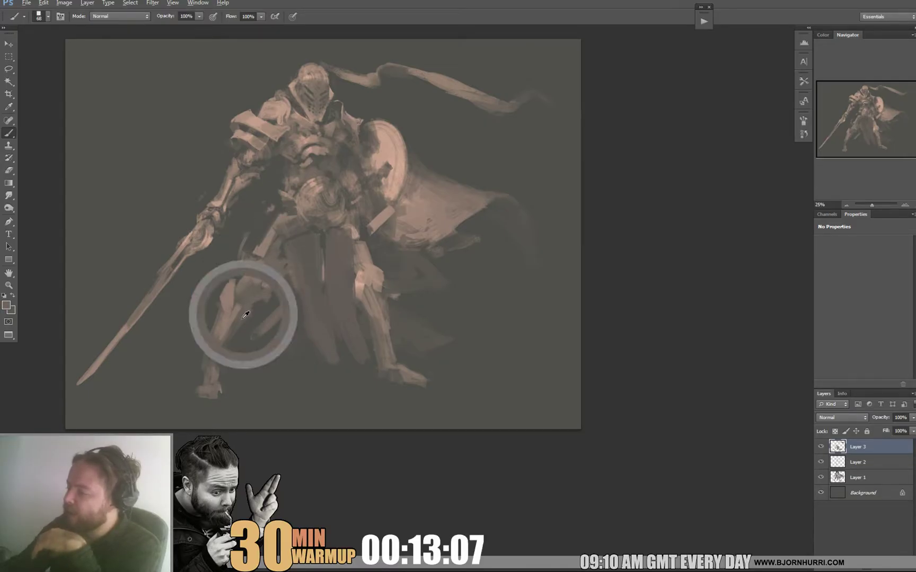
left_click_drag(252, 311, 251, 331)
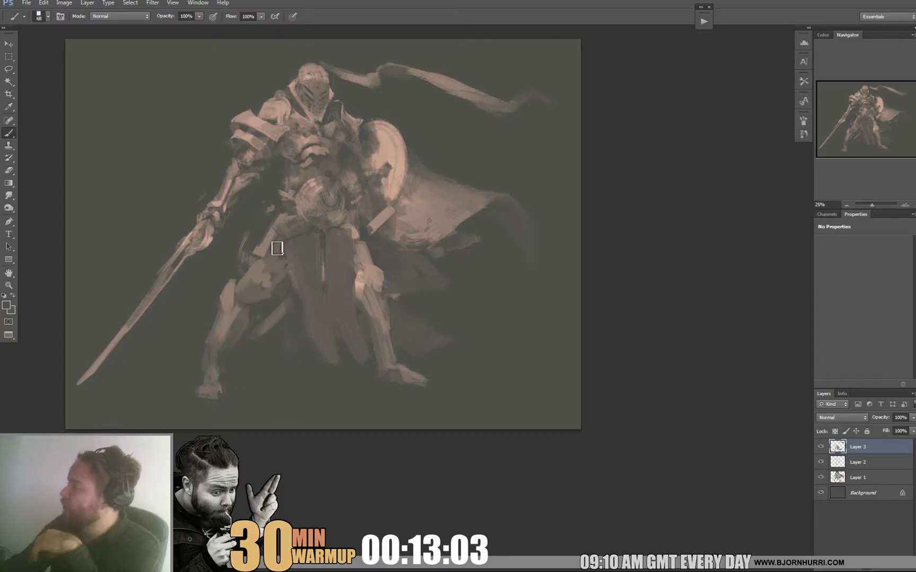
left_click(247, 274, "alt")
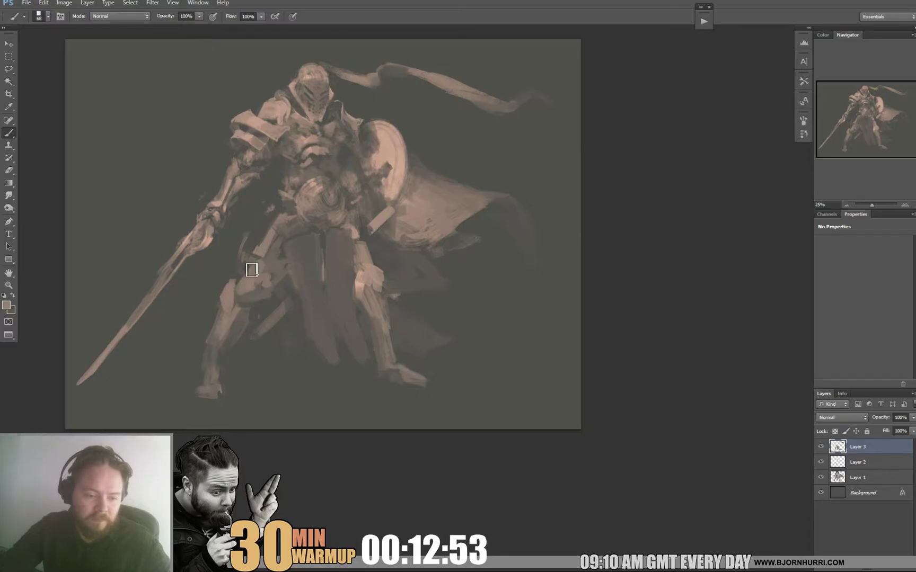
right_click(390, 206)
Step: Paint a dark cape-tone stroke beside the shield, then shrink the brush to 23 px
key("Return")
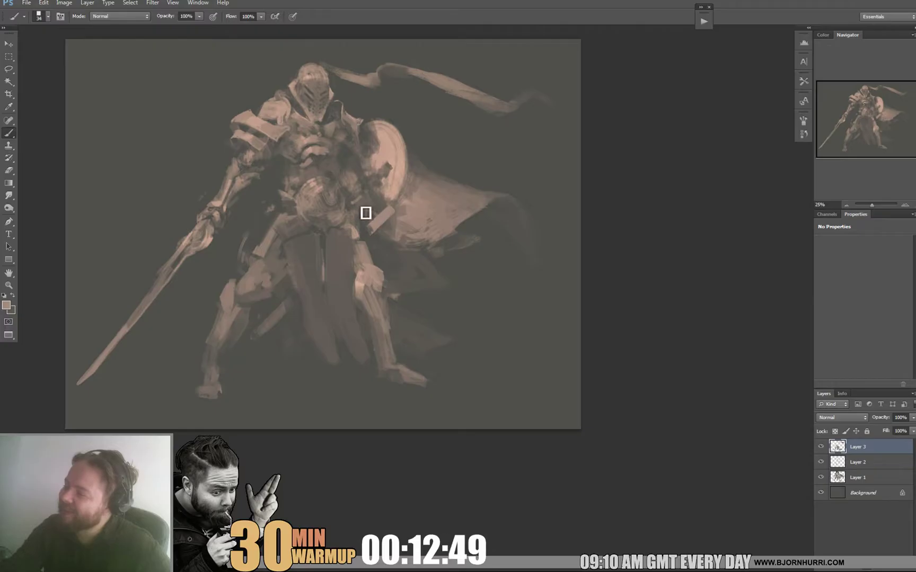
left_click(451, 272, "alt")
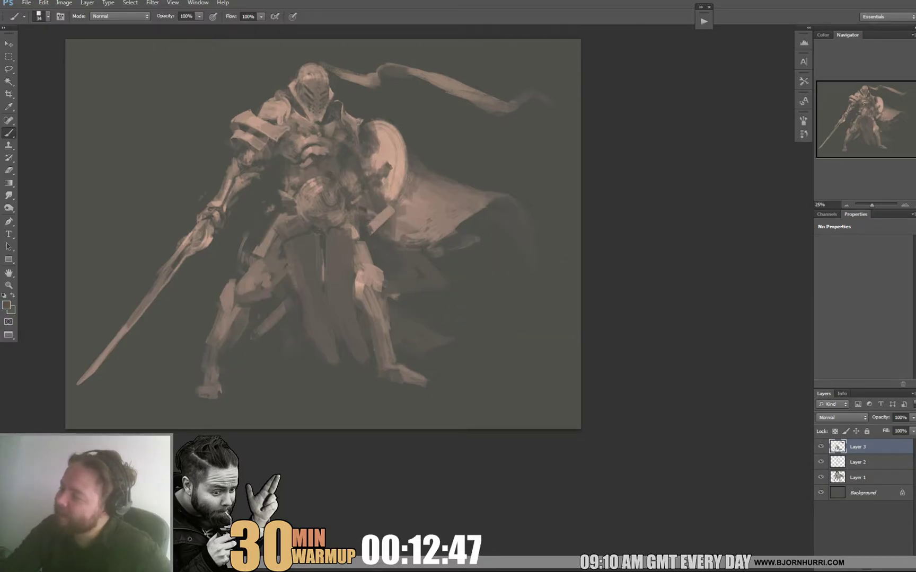
left_click_drag(376, 217, 413, 239)
right_click(391, 218)
key("Return")
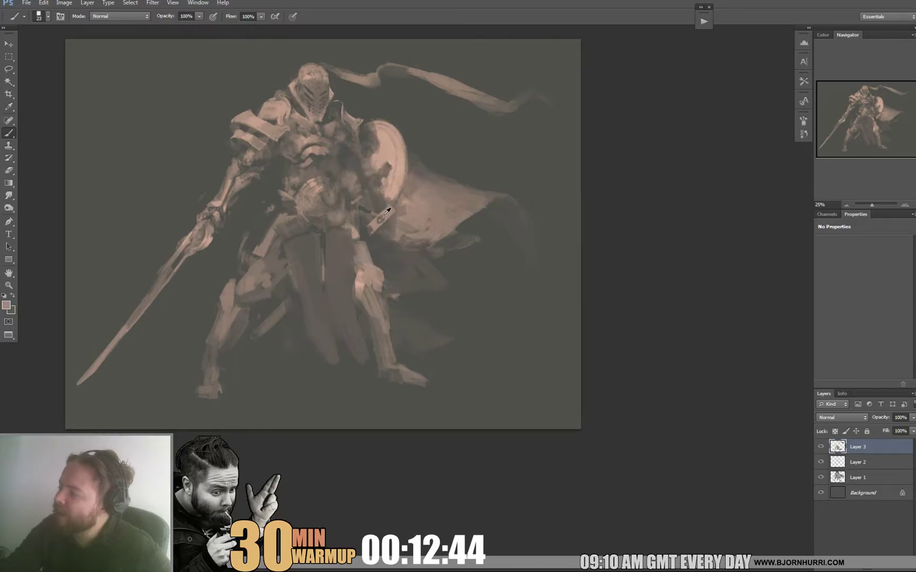
Step: Sample dark and tan tones from the shield and chest, resizing the brush to 56, then 29 px
left_click(367, 233, "alt")
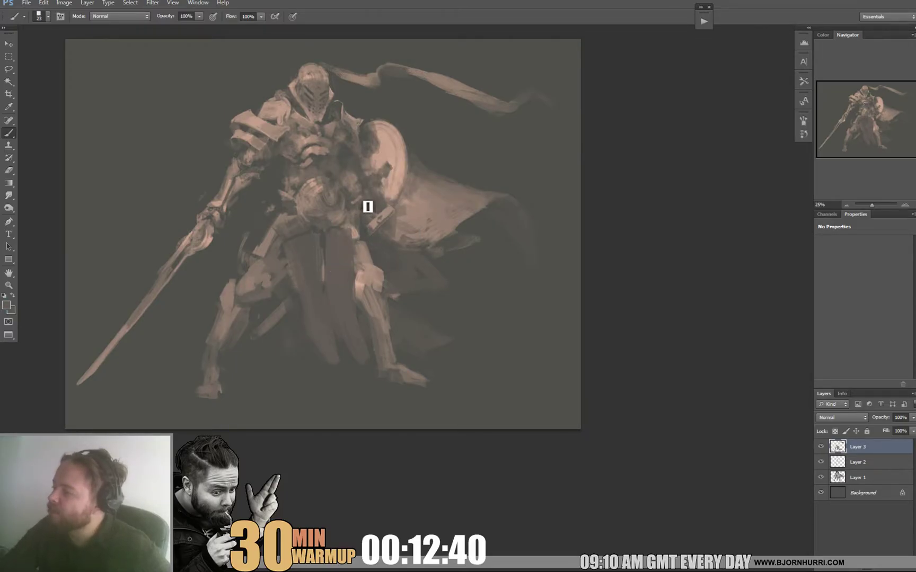
left_click(354, 167, "alt")
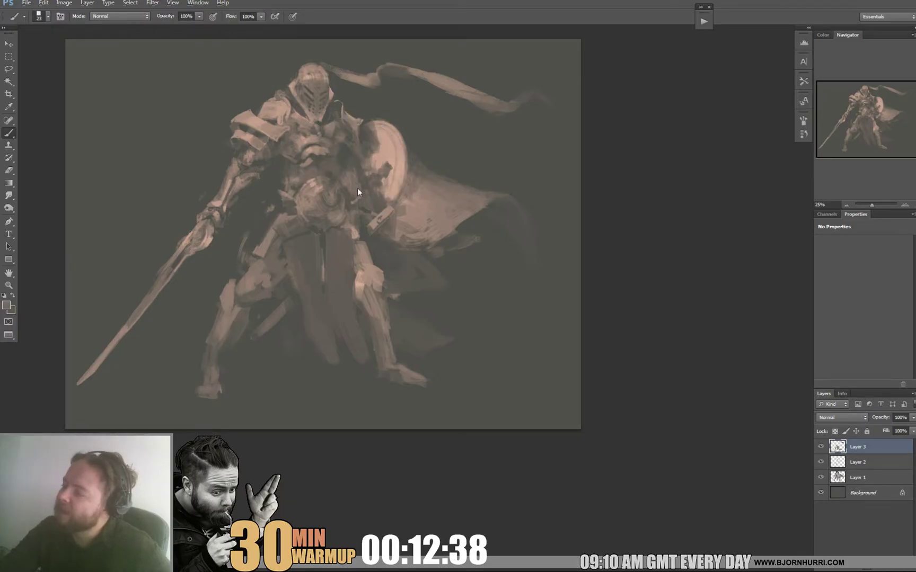
left_click(350, 161, "alt")
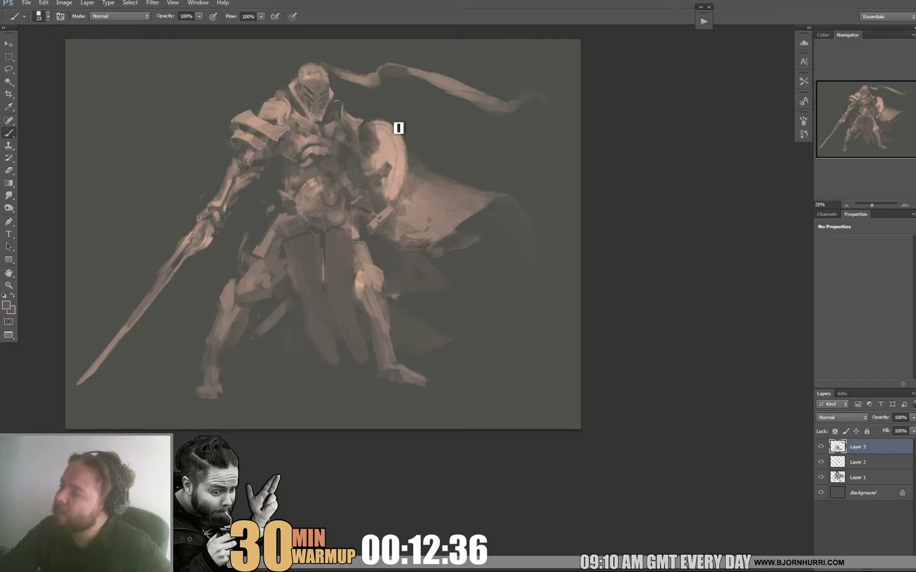
right_click(394, 188)
double_click(435, 259)
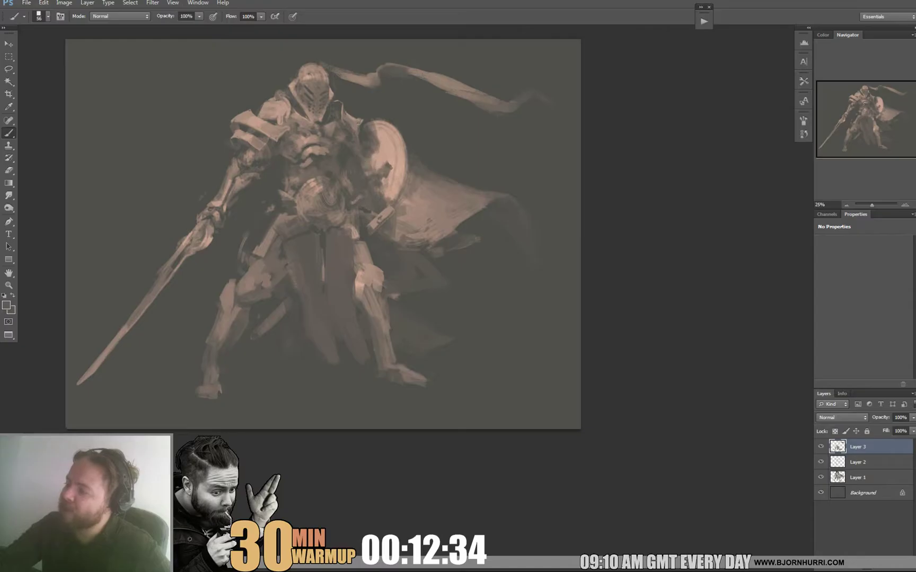
left_click(329, 164, "alt")
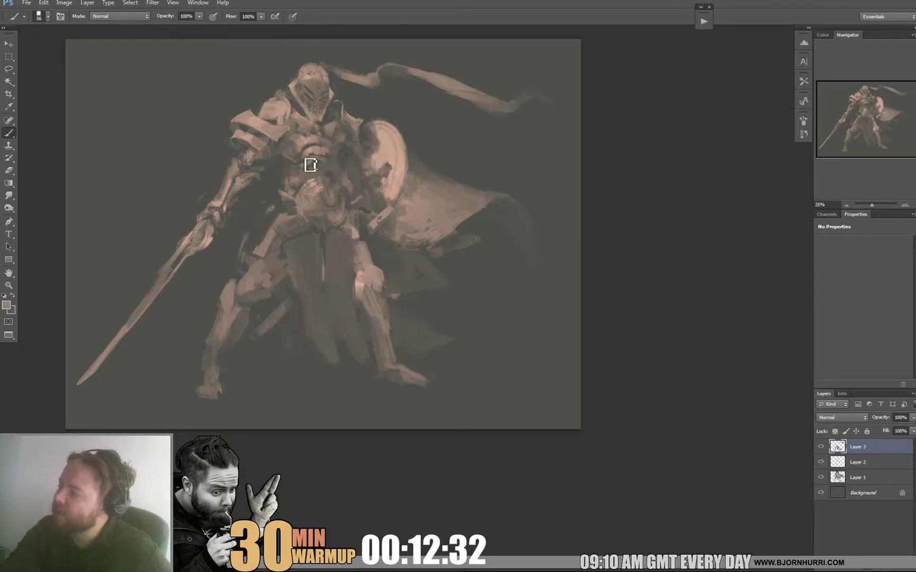
right_click(292, 175)
key("Return")
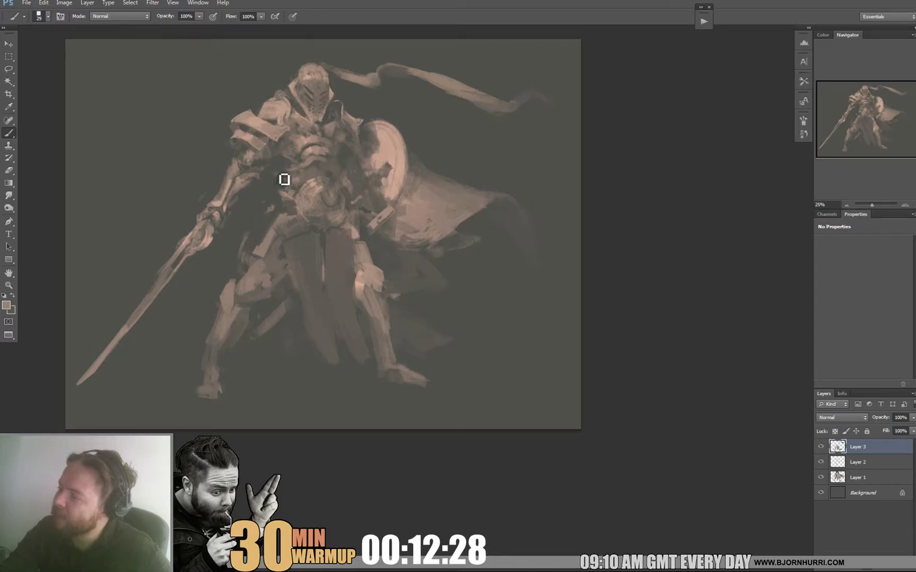
Step: Paint dark shadow strokes across the knight's chest using sampled chest tones
left_click(281, 175, "alt")
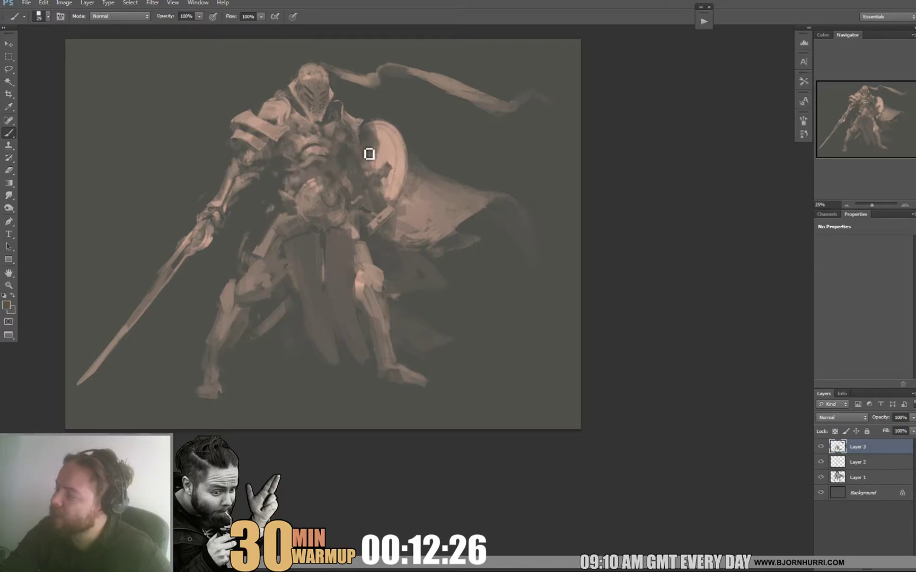
left_click(319, 177, "alt")
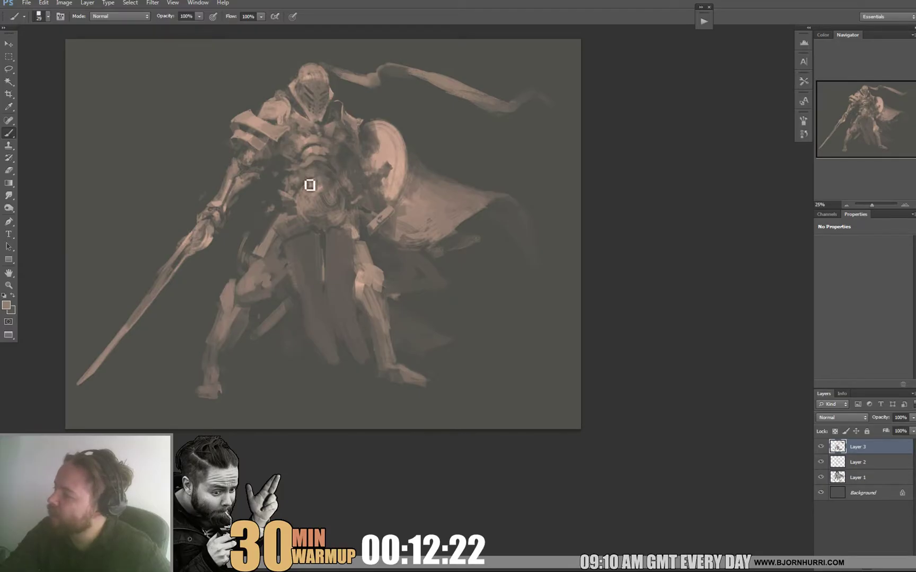
left_click(319, 171, "alt")
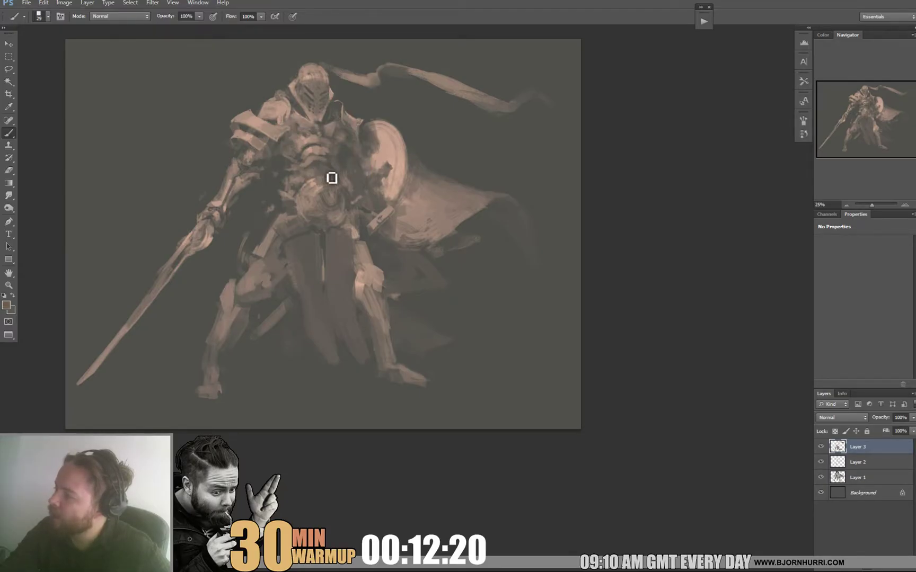
left_click(329, 179, "alt")
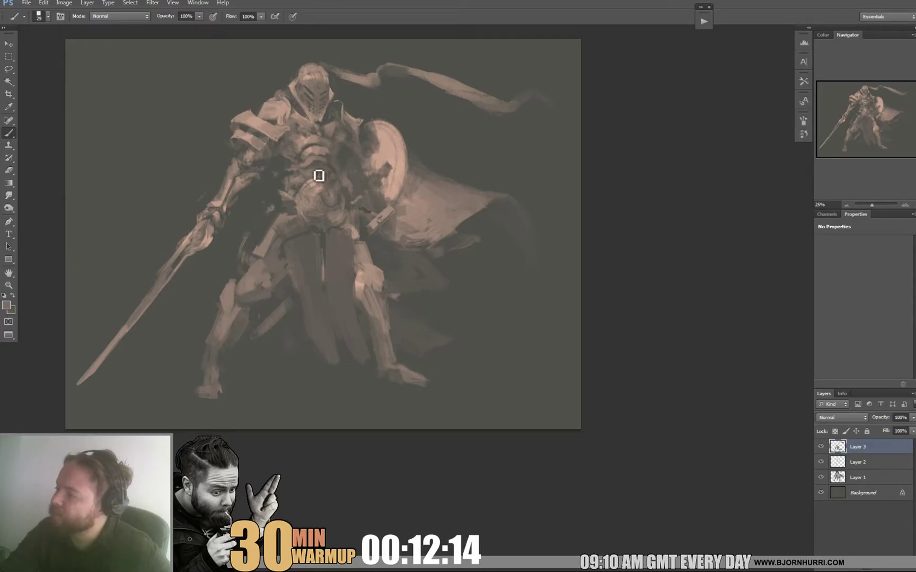
left_click_drag(363, 157, 322, 170)
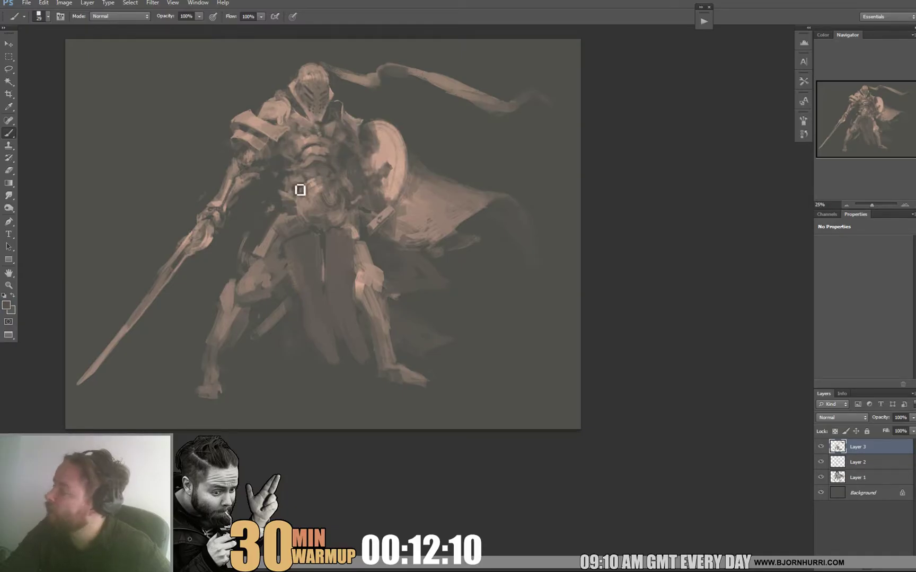
Step: Brighten the cape with a lighter pink stroke using a 119 px brush
left_click_drag(458, 149, 452, 161)
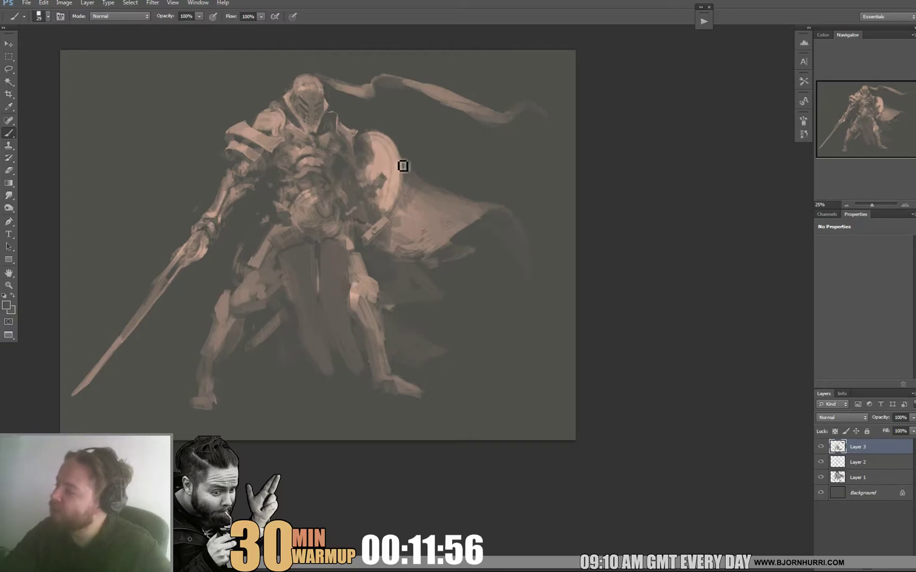
left_click(401, 168, "alt")
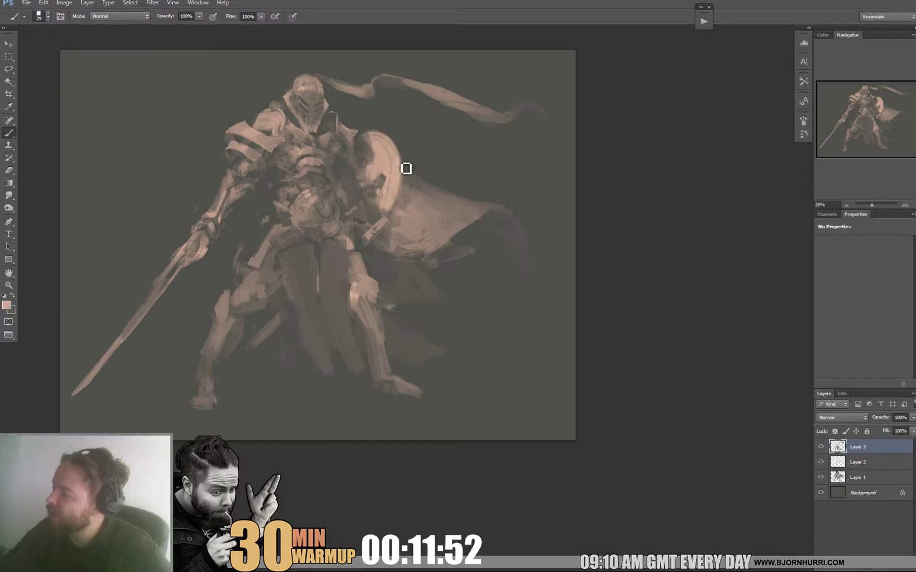
right_click(450, 213)
key("Return")
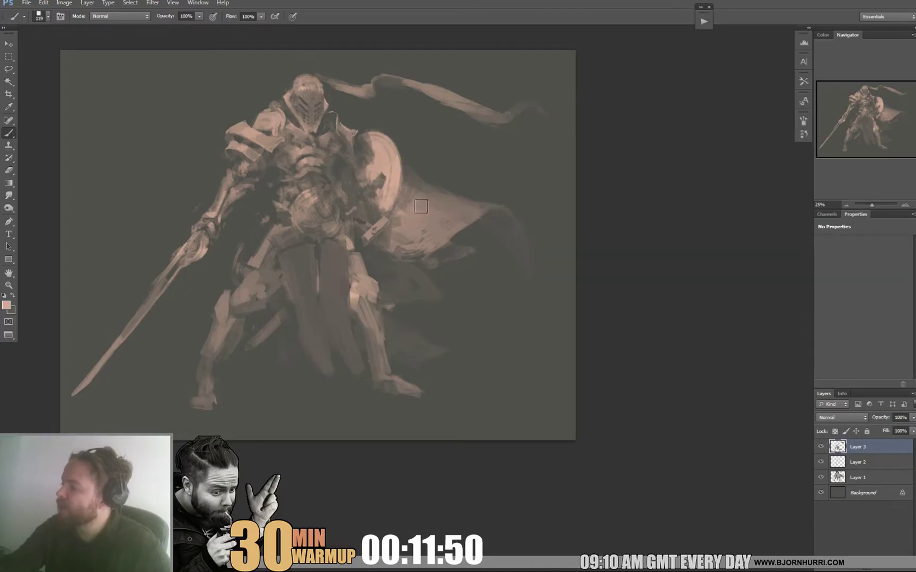
left_click_drag(429, 229, 452, 224)
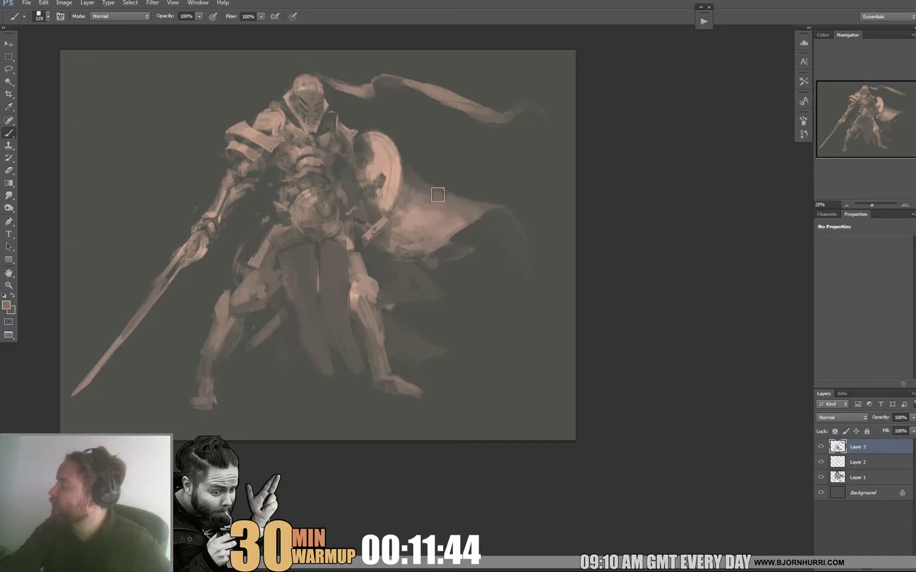
scroll(568, 232, "down", 2)
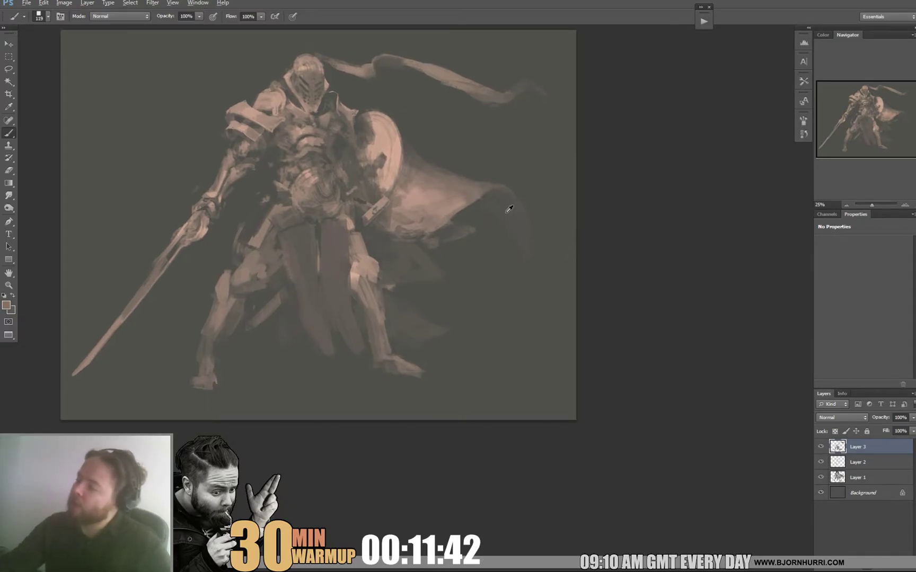
Step: Shade the lower cape with a dark stroke, then set the brush to 29 px
left_click(469, 238, "alt")
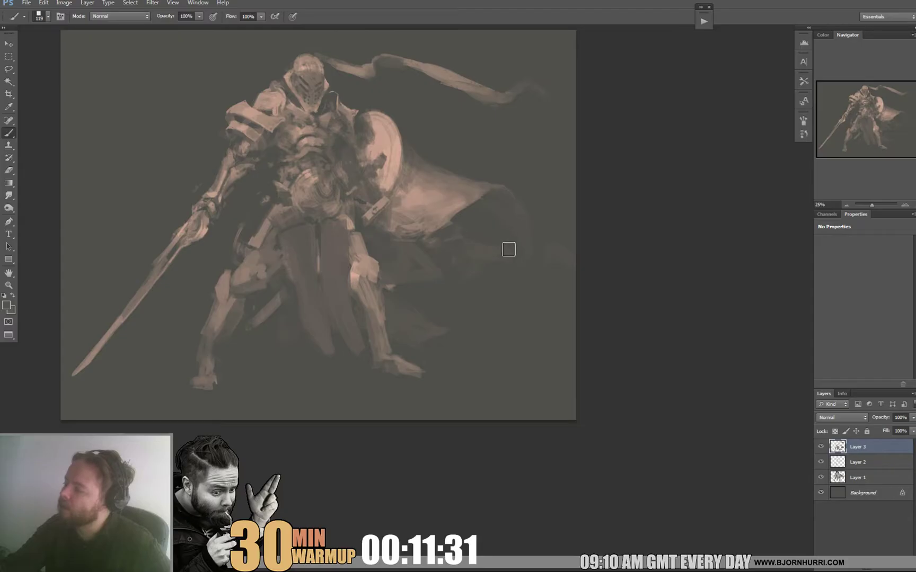
left_click_drag(509, 249, 424, 265)
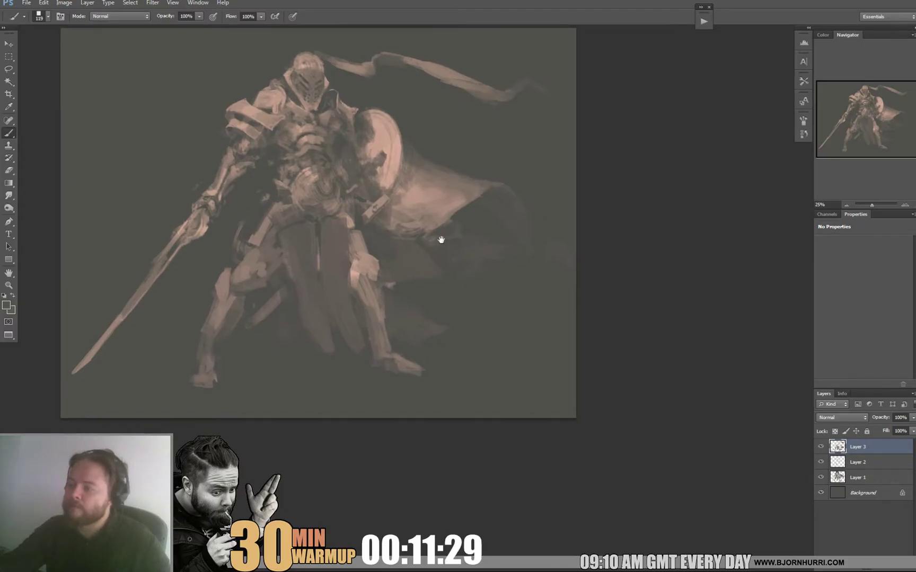
right_click(277, 280)
left_click(381, 378)
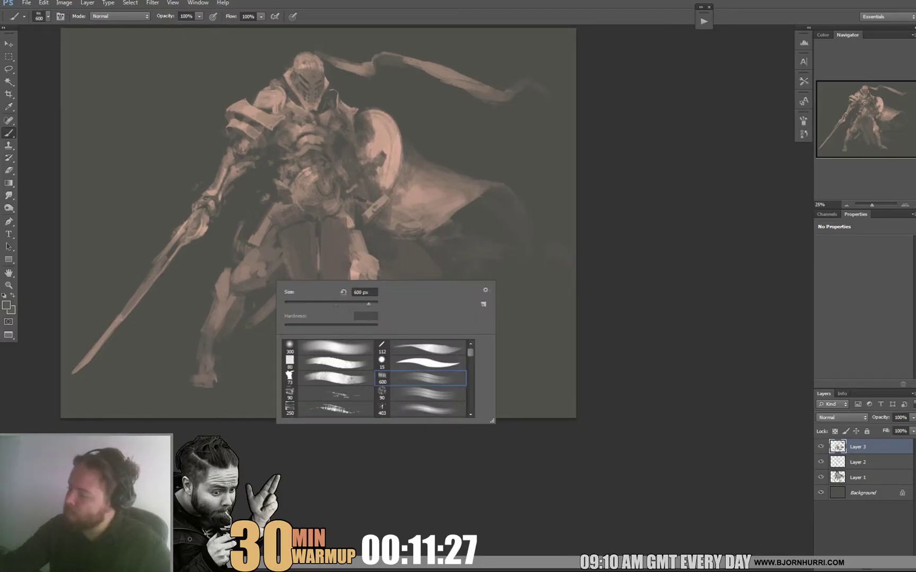
type("29")
key("Return")
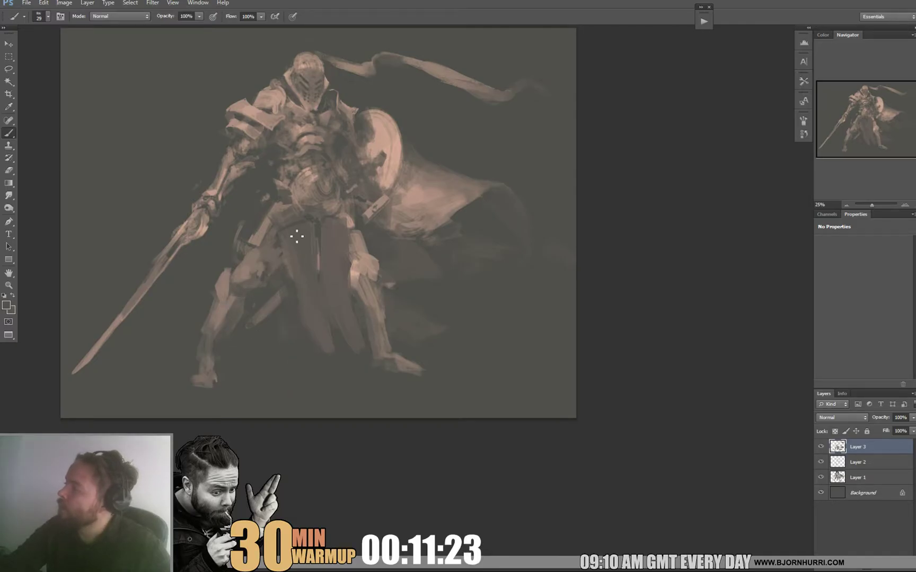
Step: Sample light tan tones from the figure and set the brush to 53 px
left_click(260, 231, "alt")
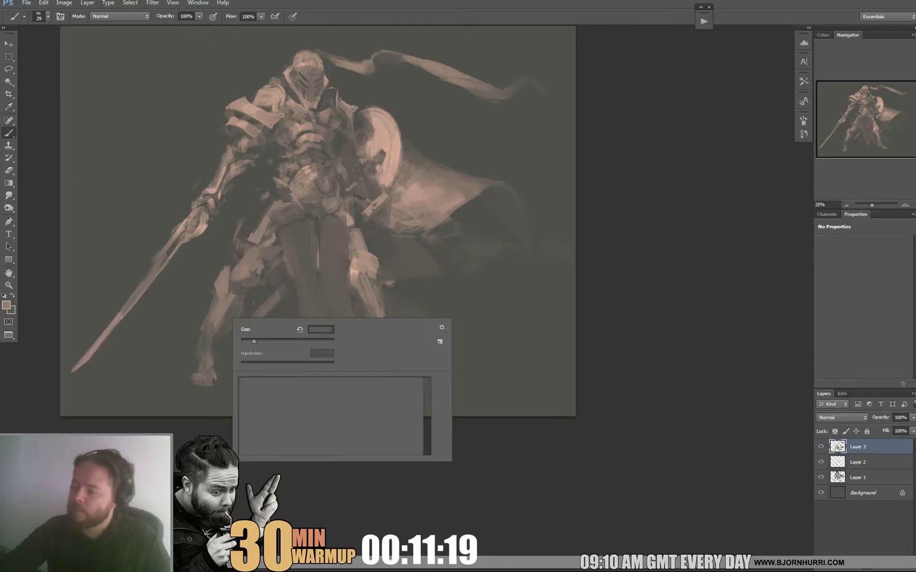
right_click(234, 317)
key("Return")
left_click(224, 312, "alt")
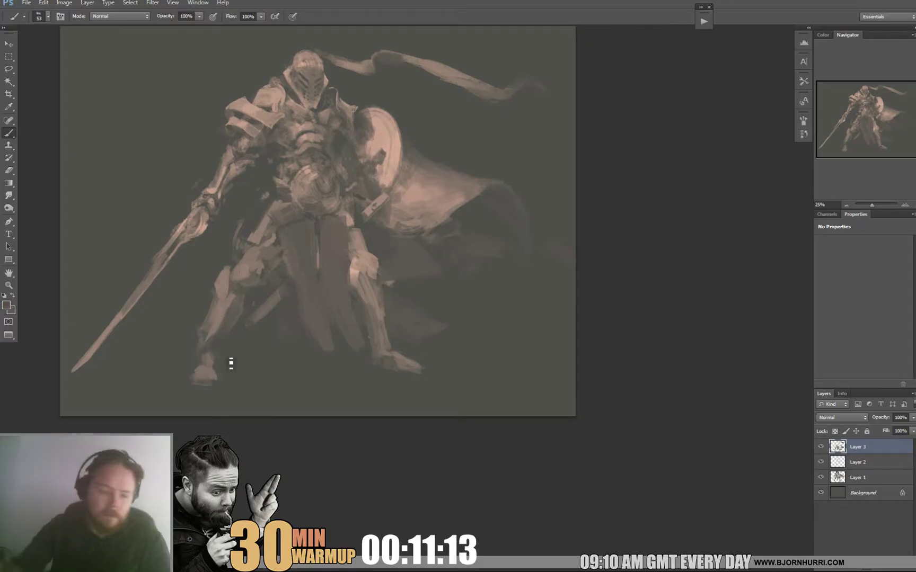
Step: On a new layer, paint a lighter tone over the shield with a 178 px brush
key("ctrl+shift+alt+n")
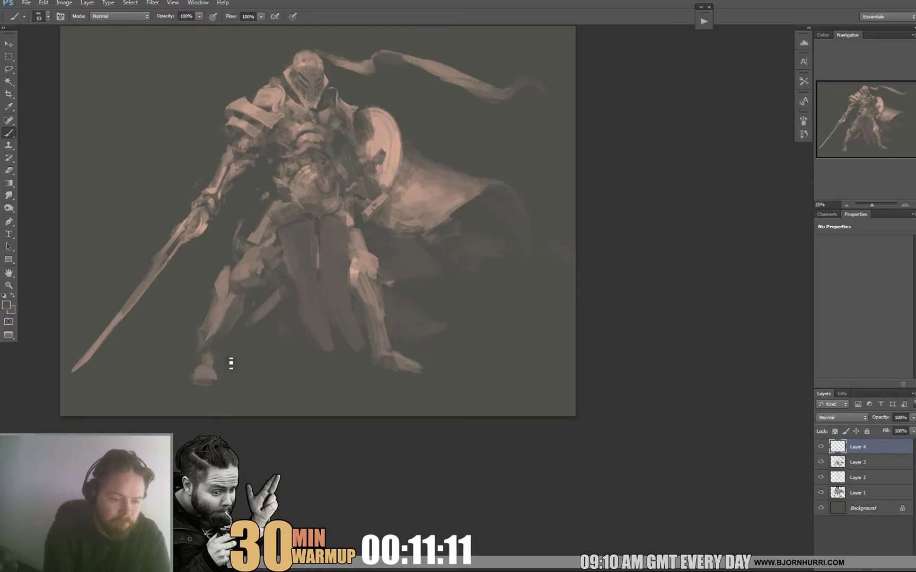
scroll(466, 288, "down", 2)
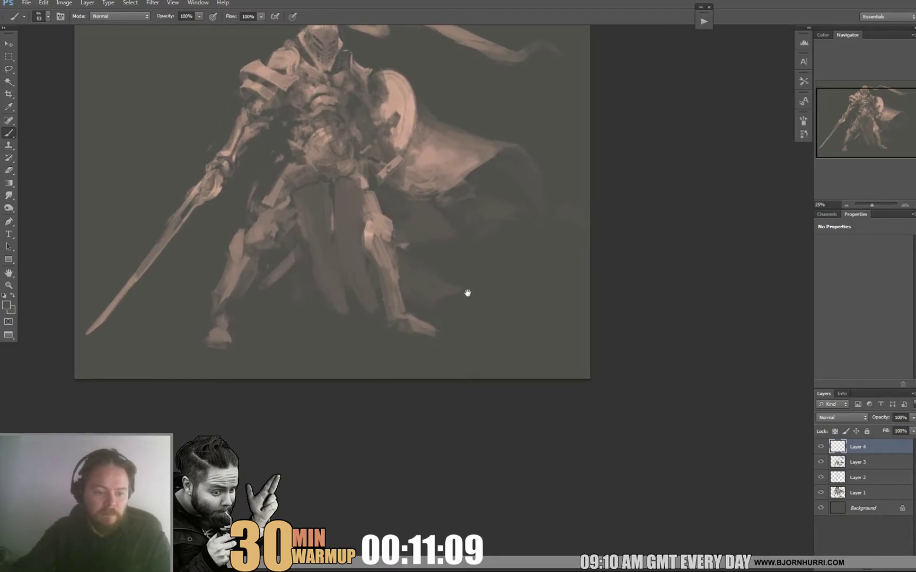
right_click(383, 262)
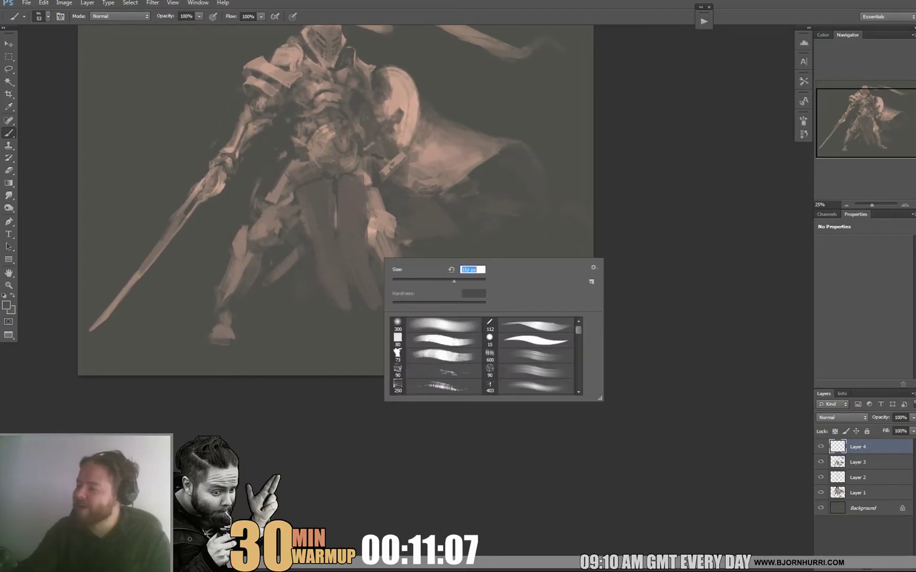
key("Return")
left_click_drag(405, 106, 402, 87)
Step: On another new layer, paint a huge soft light glow along the bottom ground, then add a layer mask
key("ctrl+shift+alt+n")
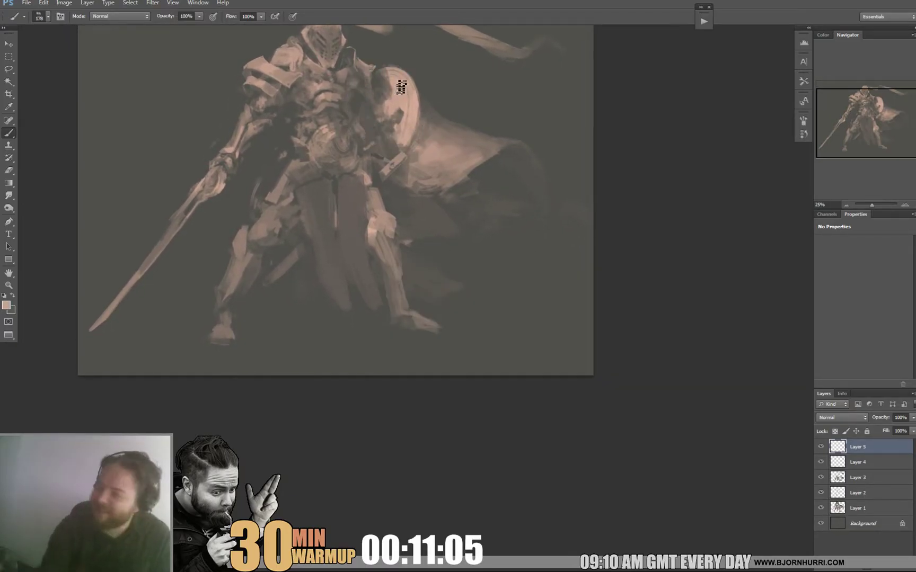
right_click(403, 261)
left_click(461, 338)
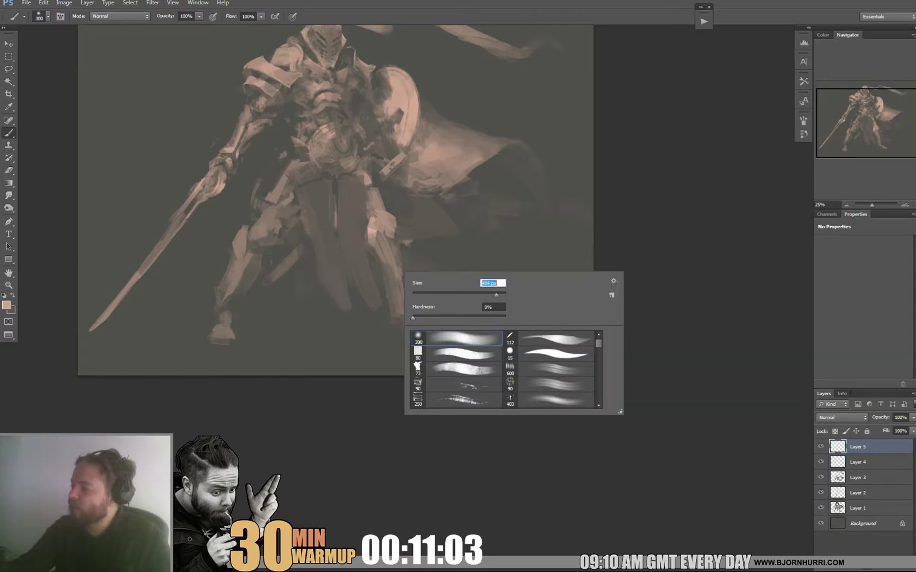
left_click_drag(501, 295, 498, 294)
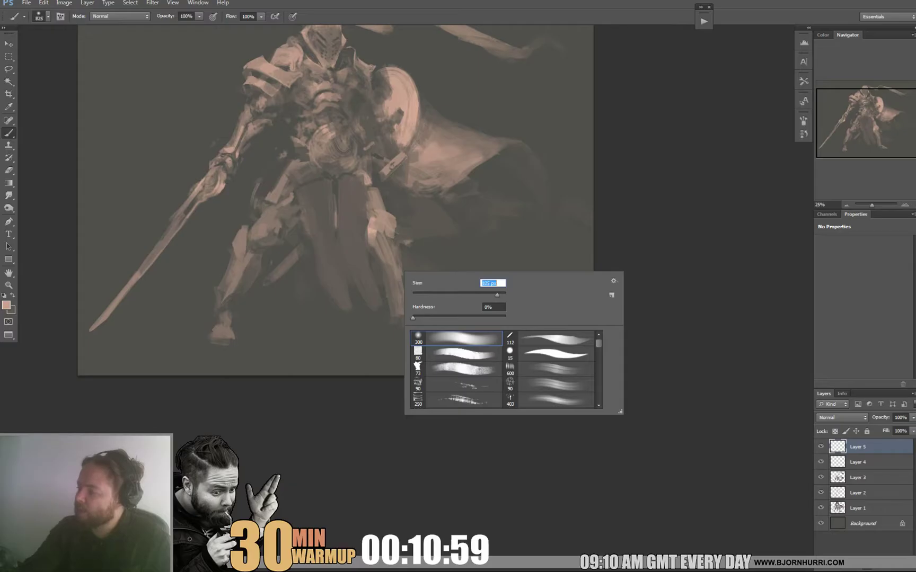
type("1289")
key("Return")
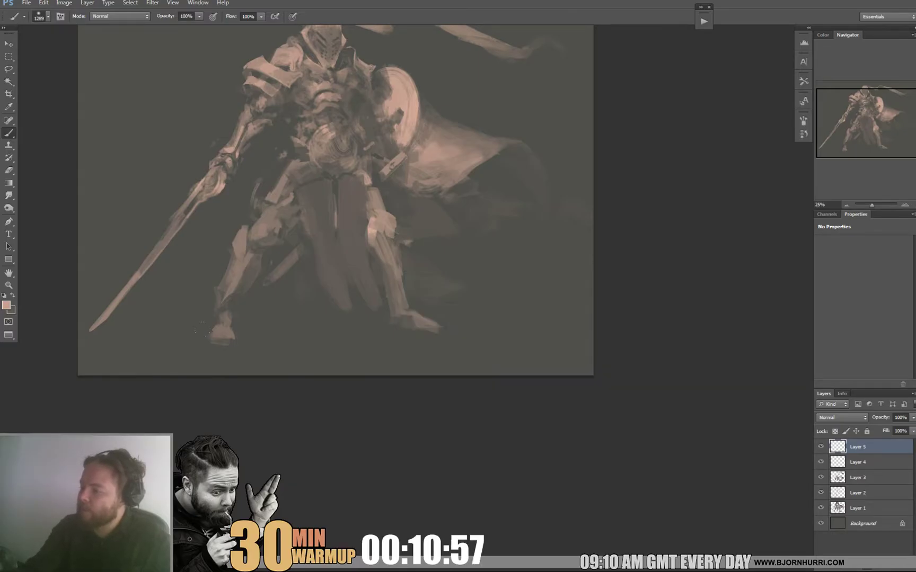
mouse_move(233, 344)
left_mouse_down()
mouse_move(475, 312)
mouse_move(551, 334)
left_mouse_up()
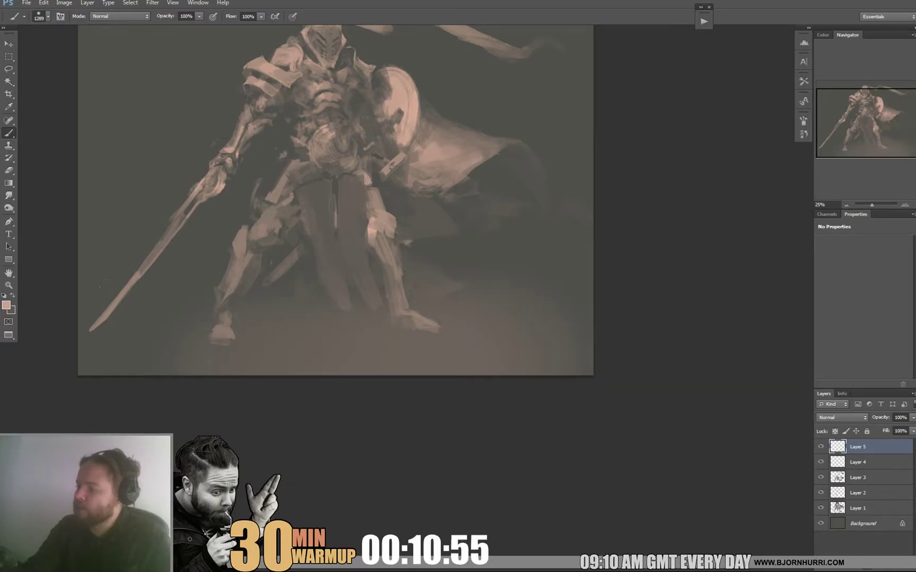
key("e")
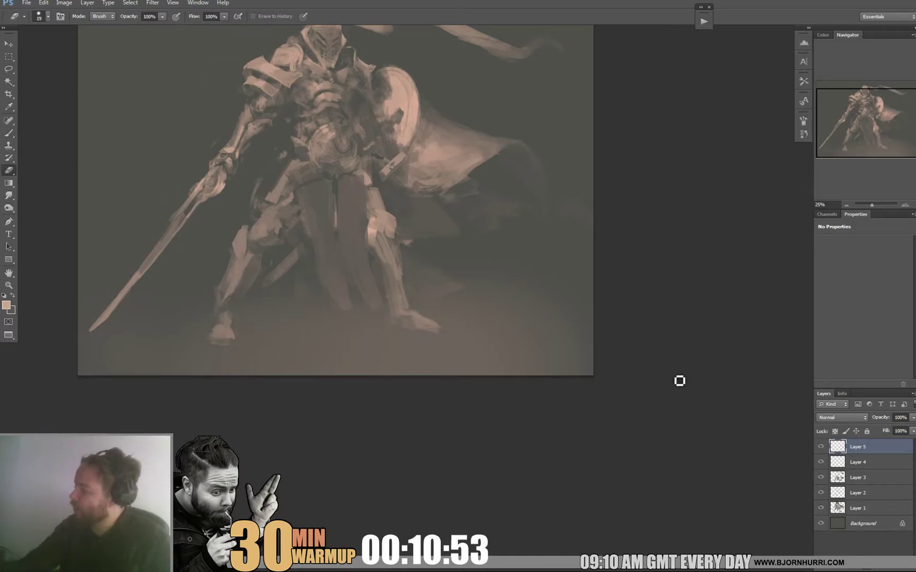
left_click(859, 569)
Step: Paint black on the mask with a 137 px brush around the feet and between the legs
key("d")
key("b")
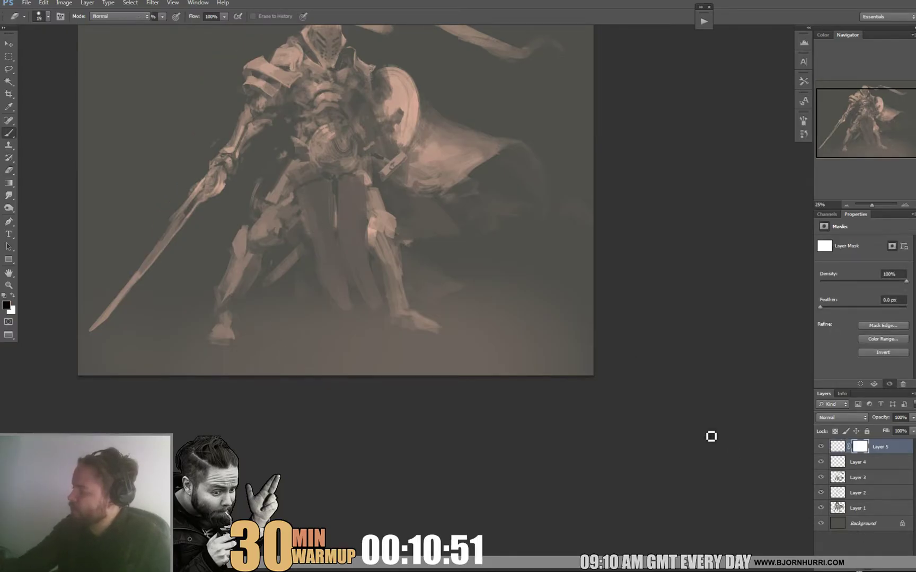
right_click(352, 284)
key("shift+Tab")
type("137")
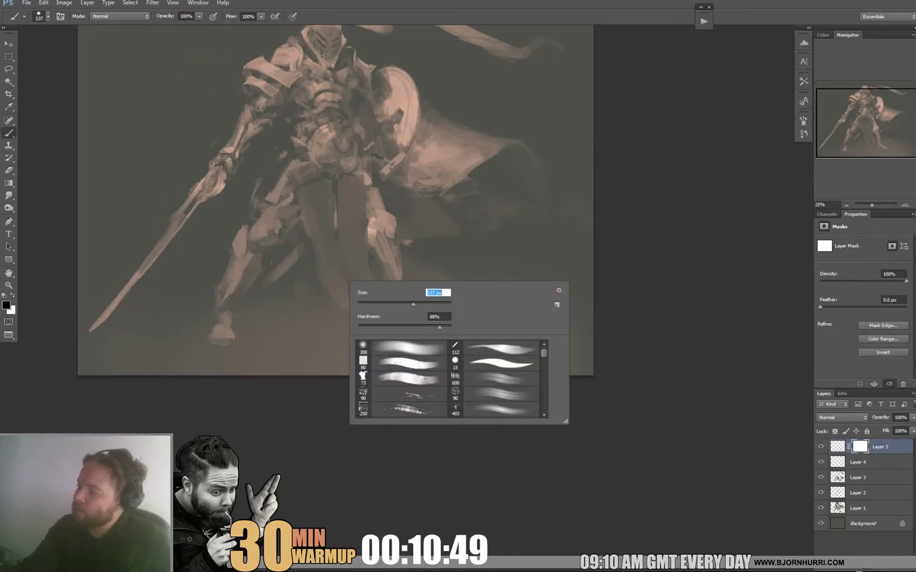
key("Return")
mouse_move(229, 333)
left_mouse_down()
mouse_move(245, 321)
mouse_move(224, 323)
mouse_move(282, 298)
mouse_move(362, 316)
mouse_move(280, 318)
left_mouse_up()
mouse_move(378, 313)
left_mouse_down()
mouse_move(427, 326)
mouse_move(379, 297)
left_mouse_up()
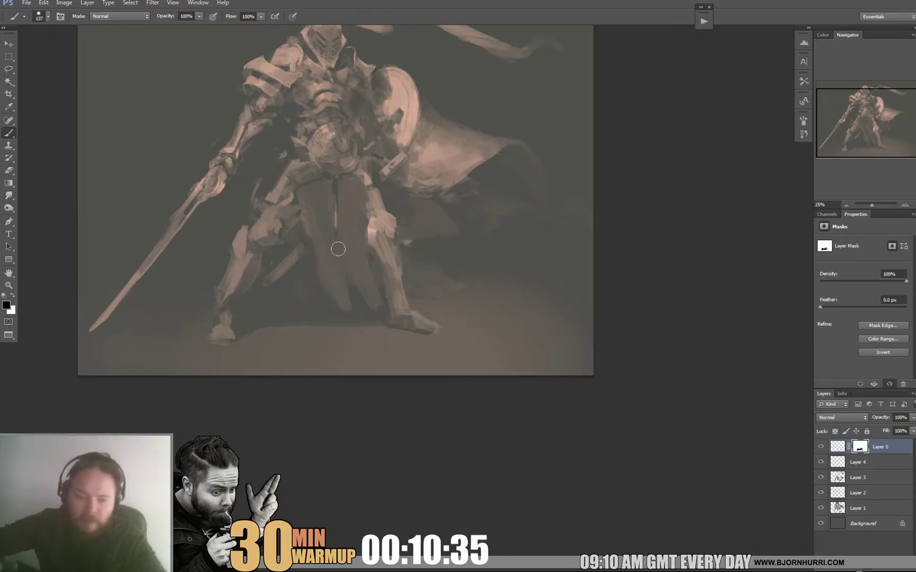
Step: Refine the mask around the lower legs with a 60 px brush and swapped colours
right_click(442, 328)
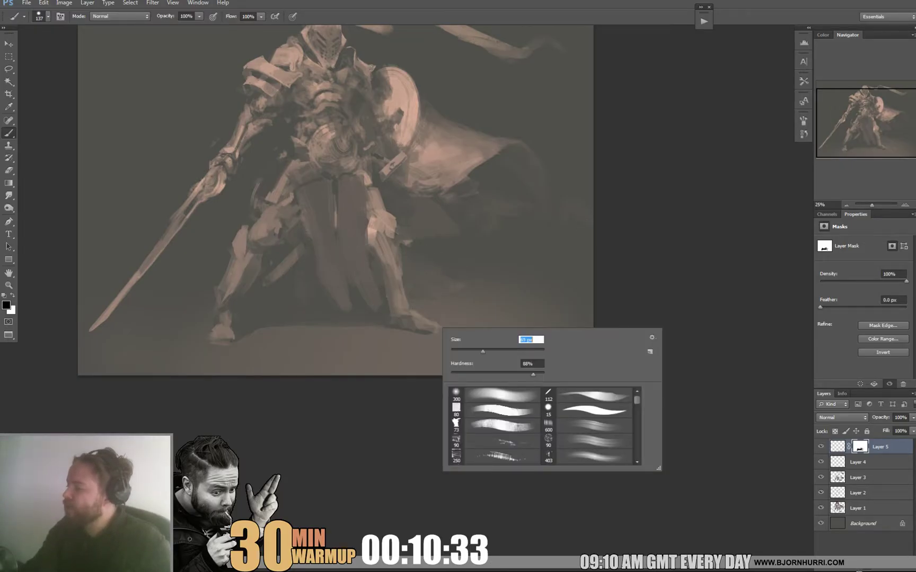
left_click_drag(483, 352, 478, 352)
key("Return")
key("x")
key("x")
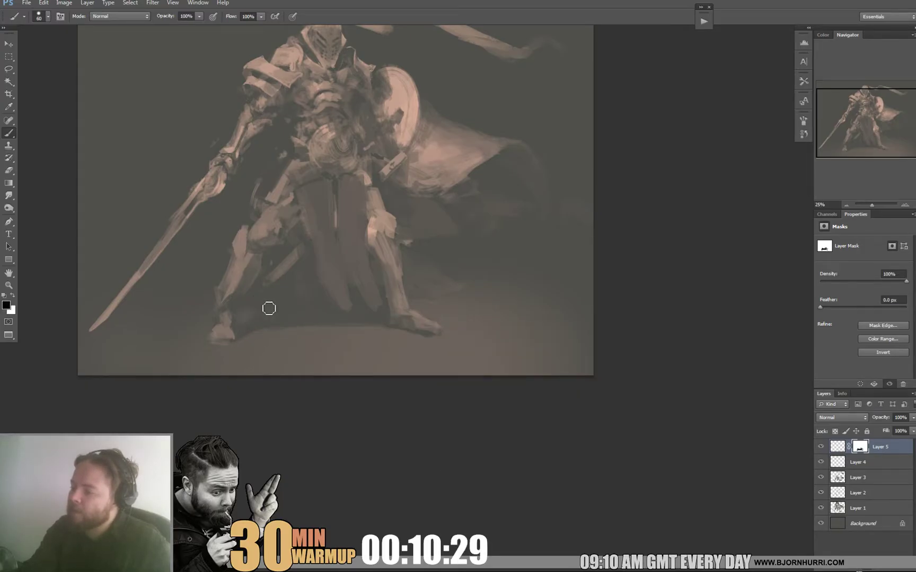
left_click_drag(237, 317, 350, 310)
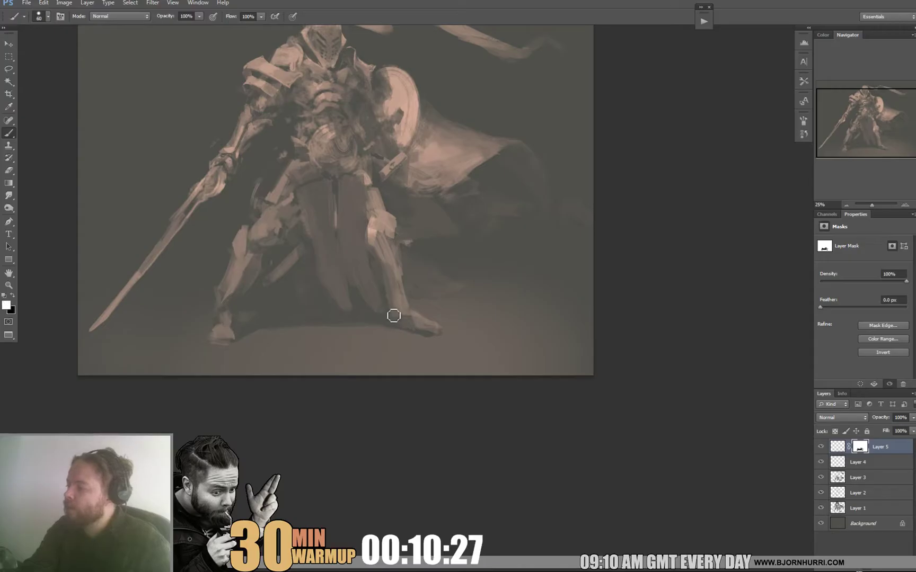
Step: Set the brush to 370 px and add a new empty layer above Layer 5
scroll(552, 284, "up", 5)
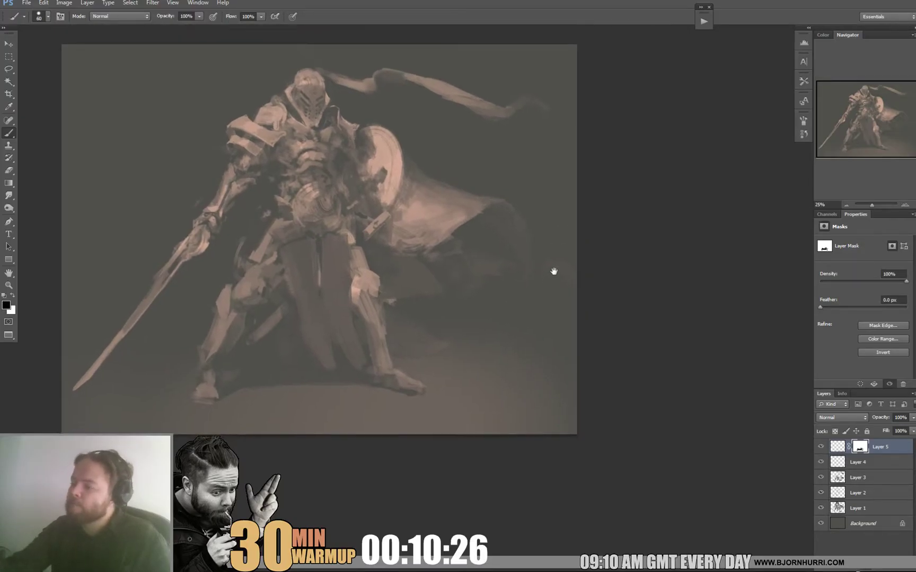
right_click(676, 283)
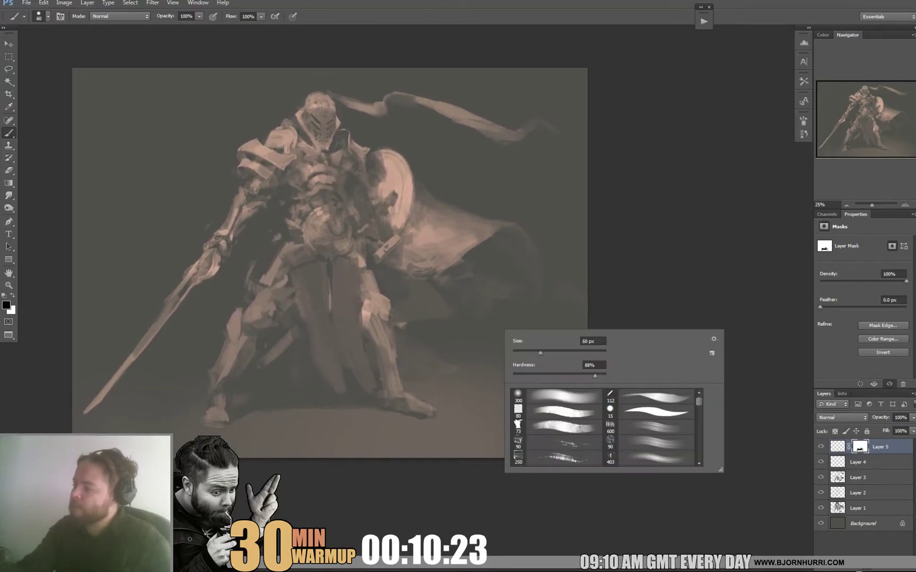
type("370")
key("Return")
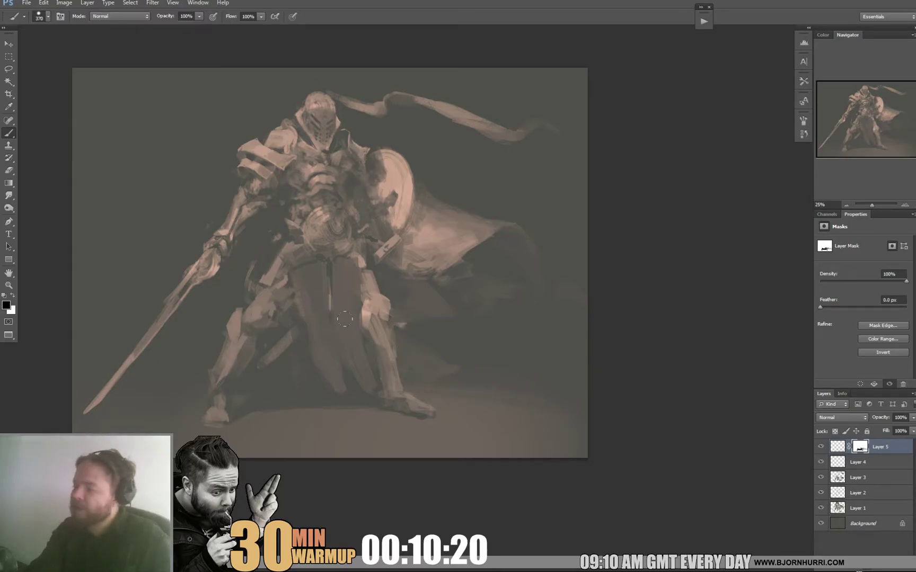
left_click_drag(444, 198, 431, 217)
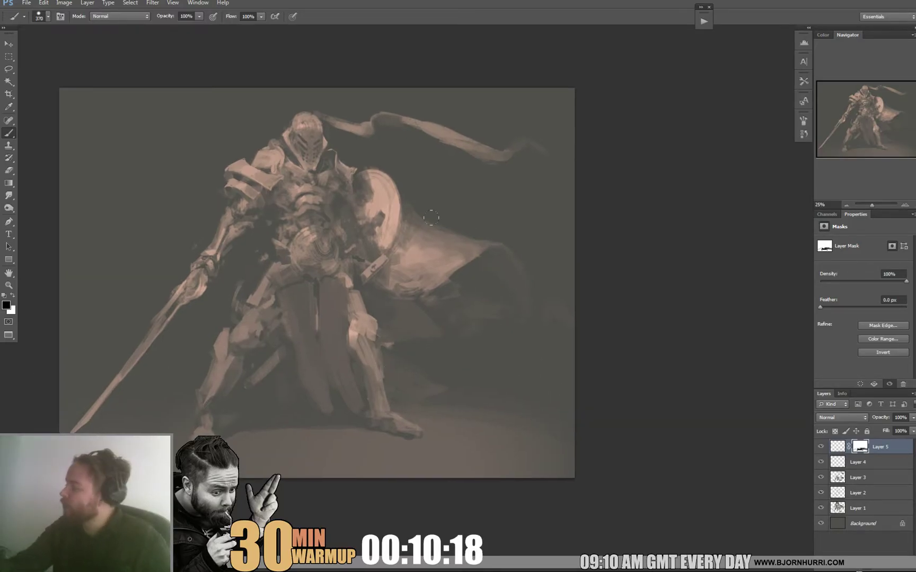
left_click(898, 554)
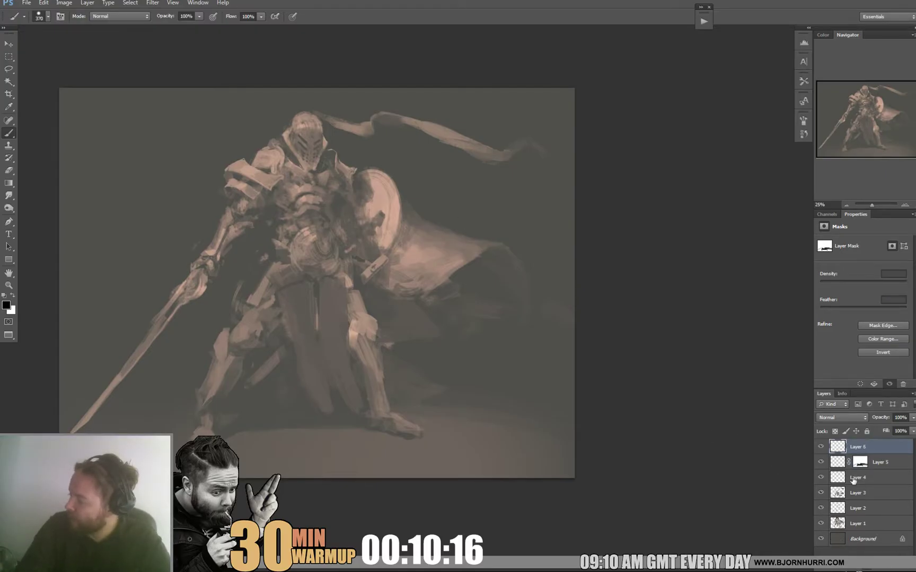
Step: Set Layer 6 to Overlay and choose a 1289 px soft round brush
left_click(842, 417)
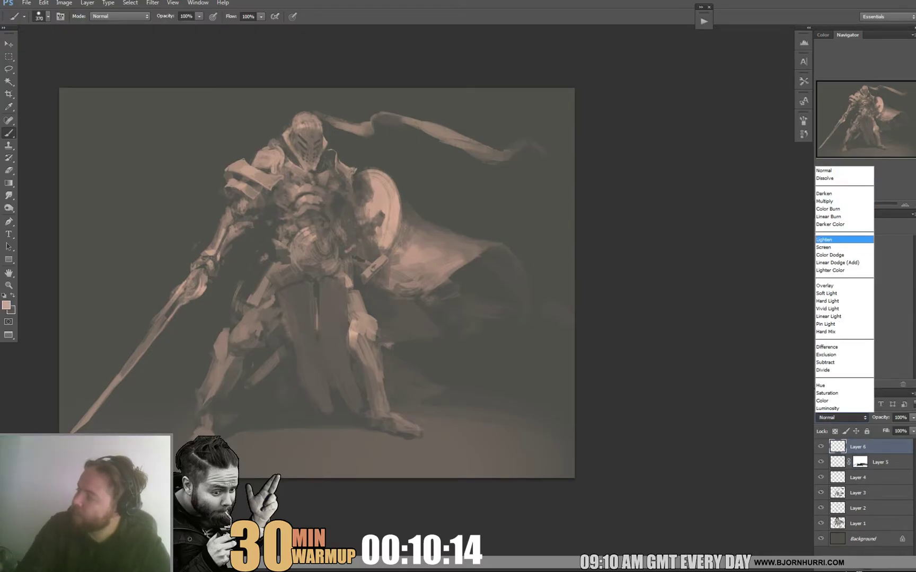
left_click(826, 285)
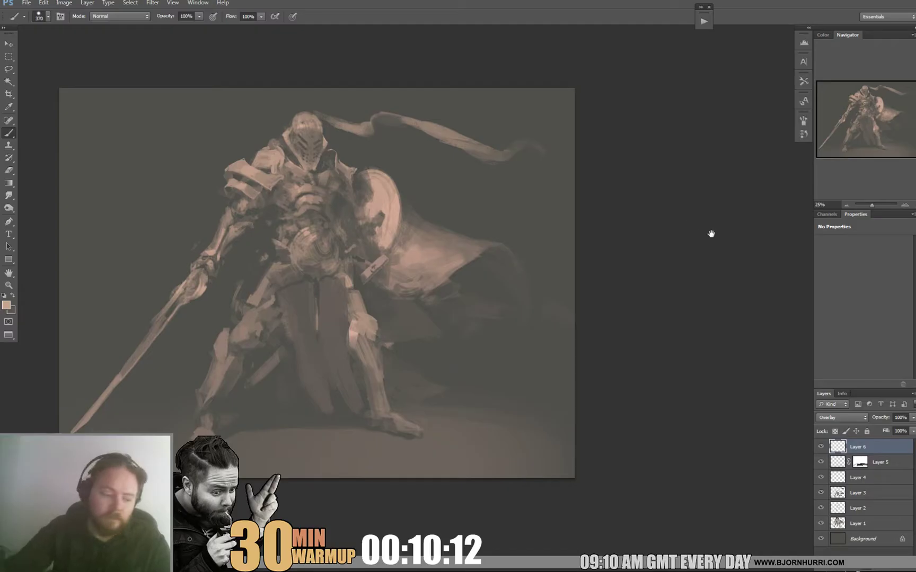
left_click_drag(711, 233, 714, 266)
right_click(359, 189)
left_click(419, 257)
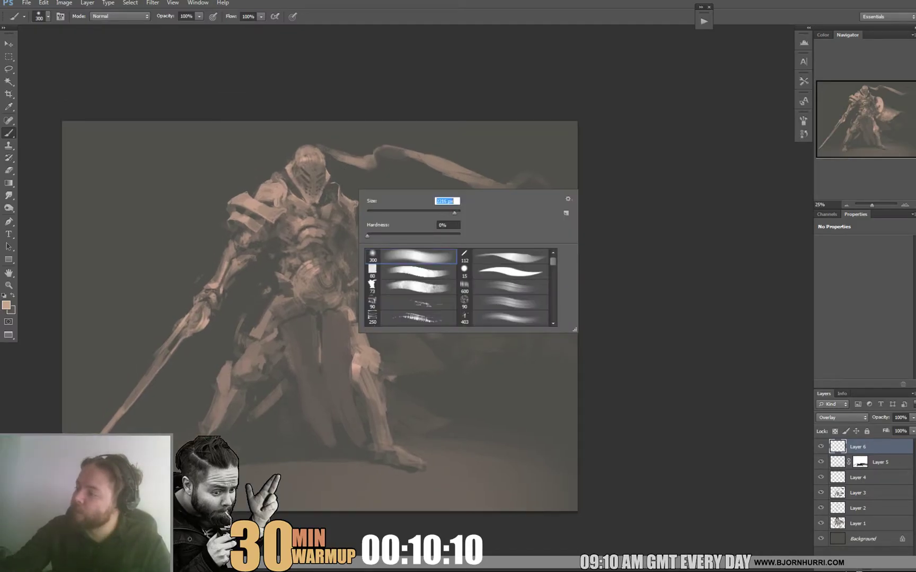
left_click_drag(455, 213, 453, 213)
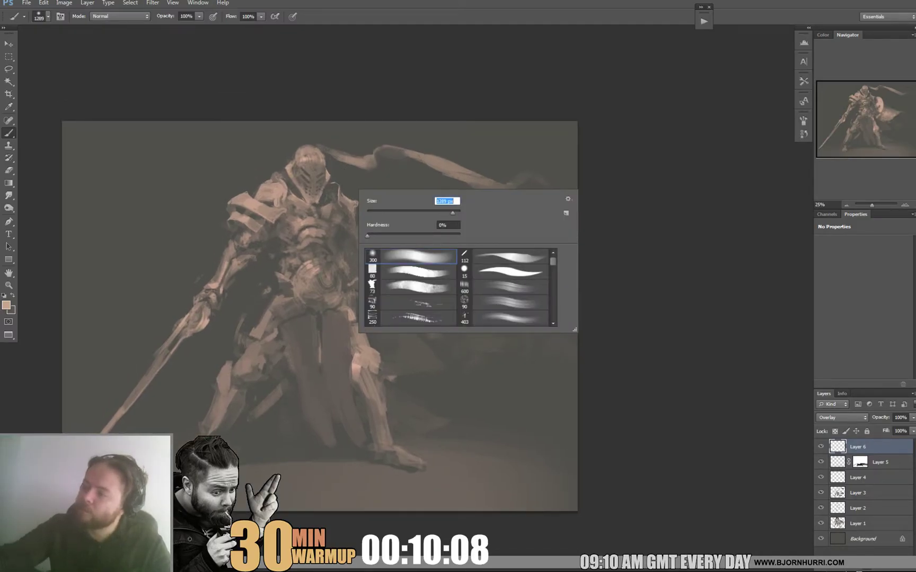
key("Return")
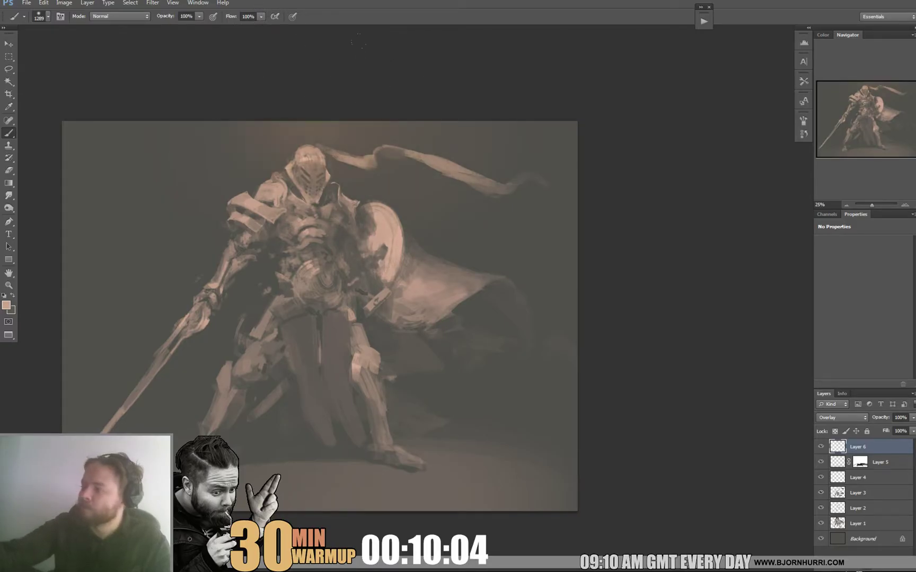
left_click_drag(596, 241, 616, 226)
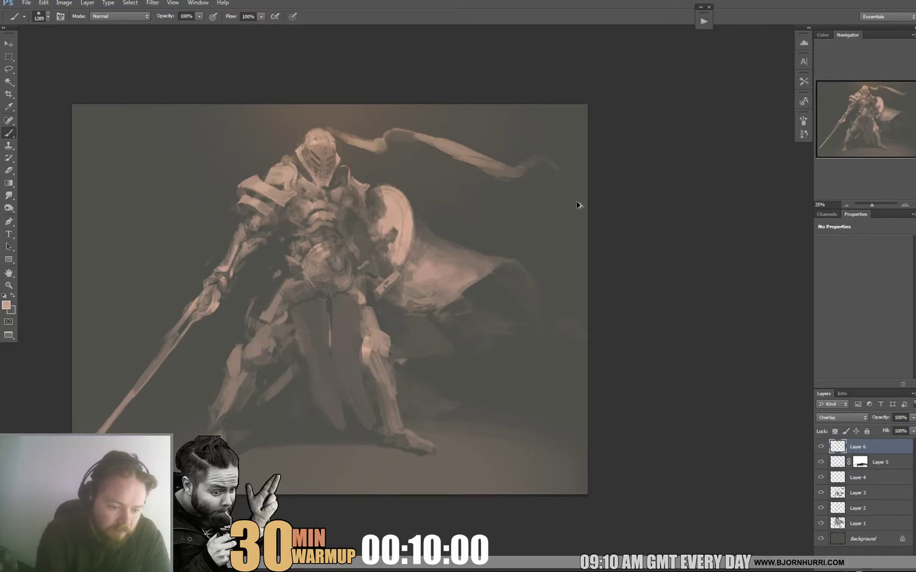
Step: Add Layer 7 in Color Dodge mode, pick dark brown #893a0d, and choose the 600 px textured brush
key("ctrl+shift+alt+n")
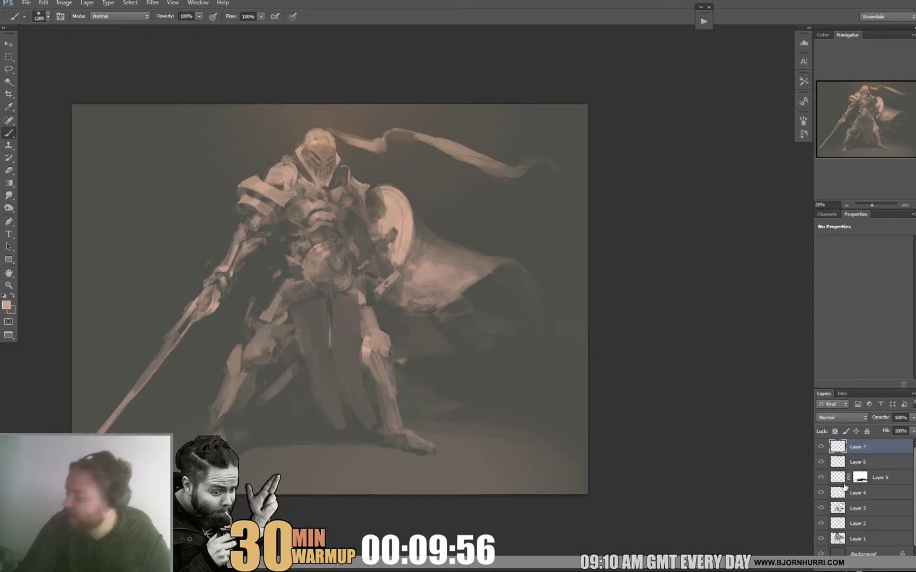
left_click(828, 419)
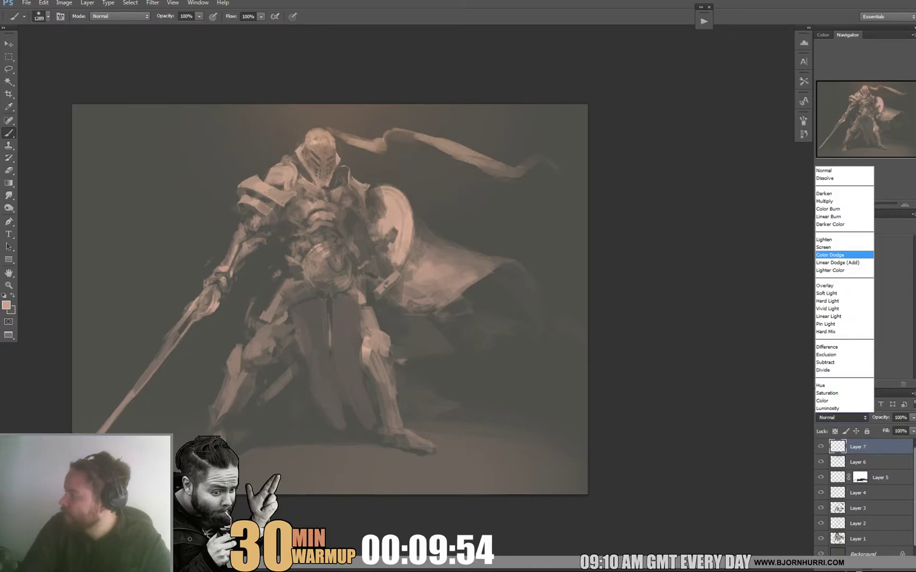
left_click(830, 255)
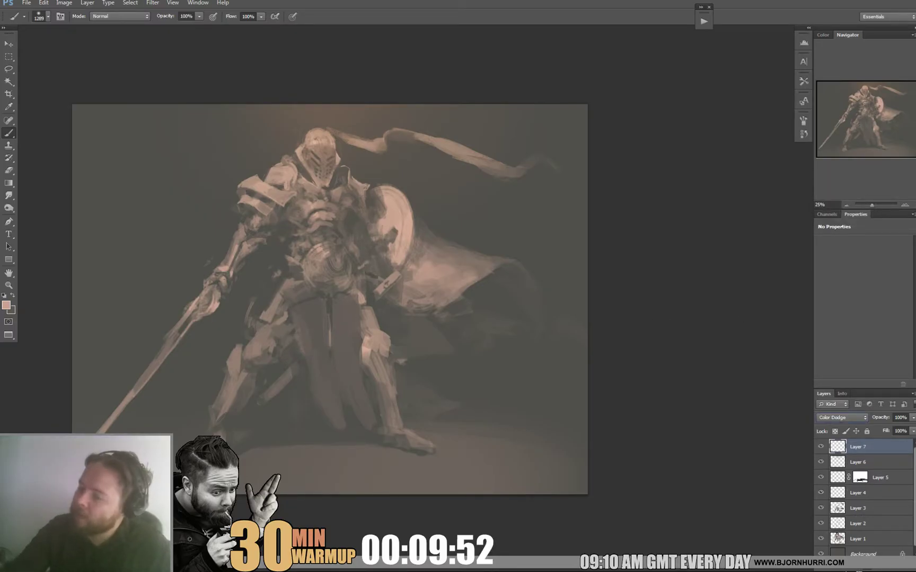
left_click(5, 305)
left_click(463, 161)
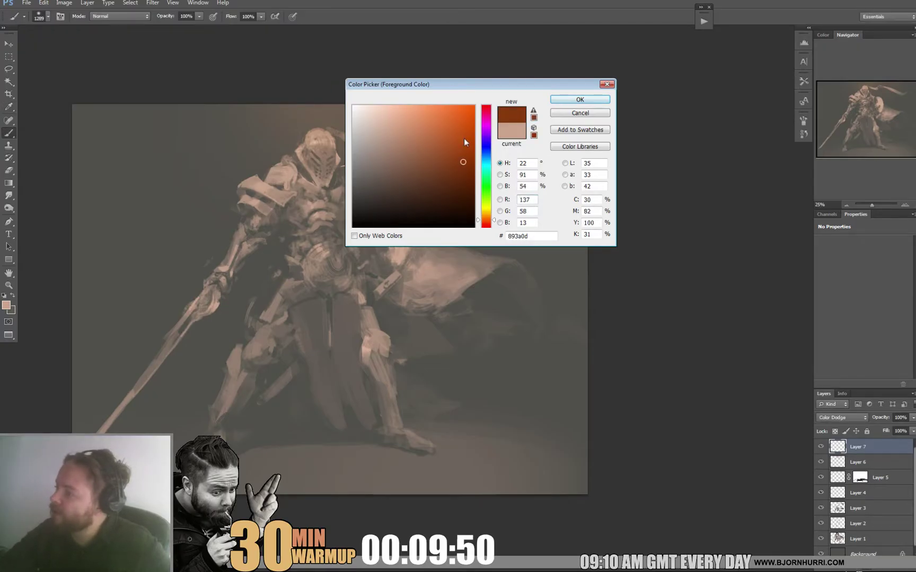
key("Return")
right_click(335, 210)
left_click(392, 274)
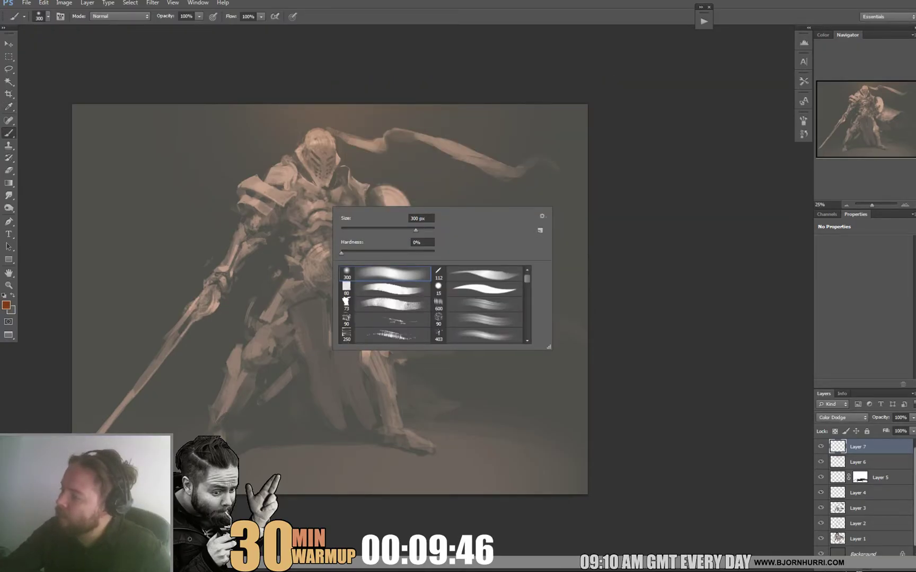
left_click(477, 304)
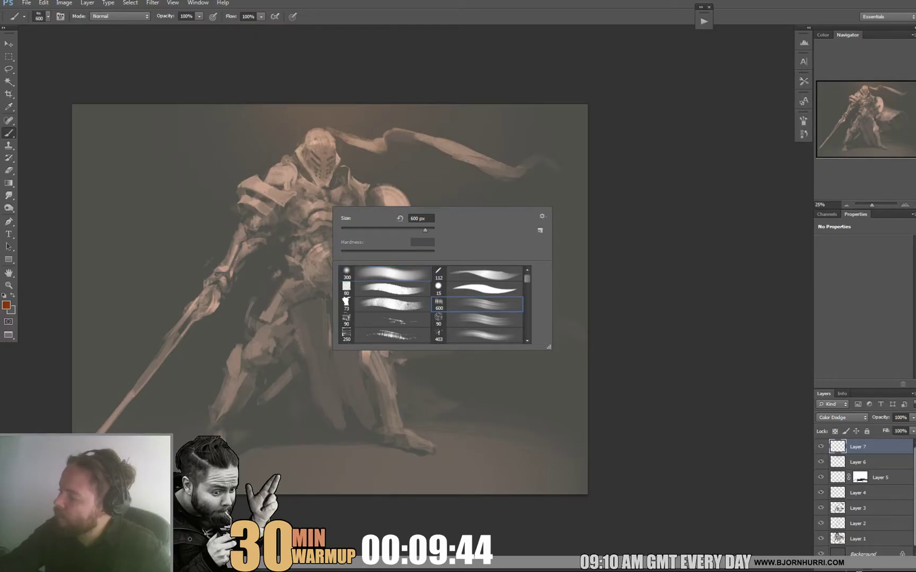
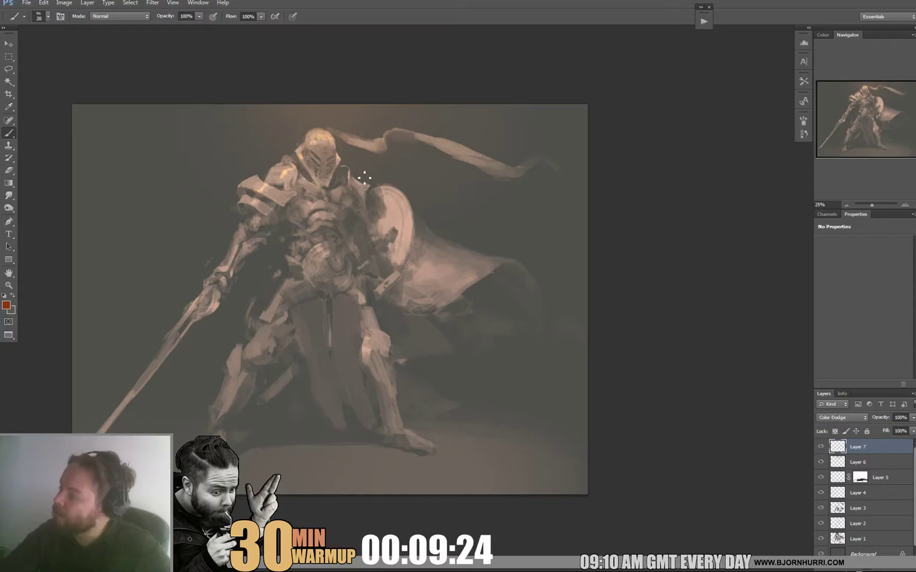
Step: Paint Color Dodge highlights on the shield and chest armour with a 68 px brush
right_click(440, 217)
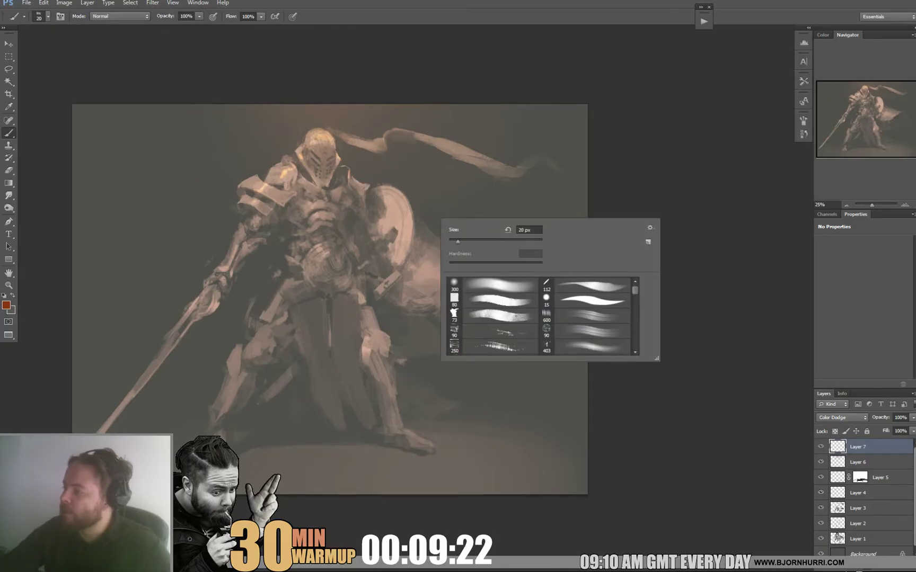
left_click_drag(461, 241, 499, 241)
key("Return")
mouse_move(396, 229)
left_mouse_down()
mouse_move(405, 199)
mouse_move(411, 246)
mouse_move(398, 201)
left_mouse_up()
scroll(527, 222, "down", 2)
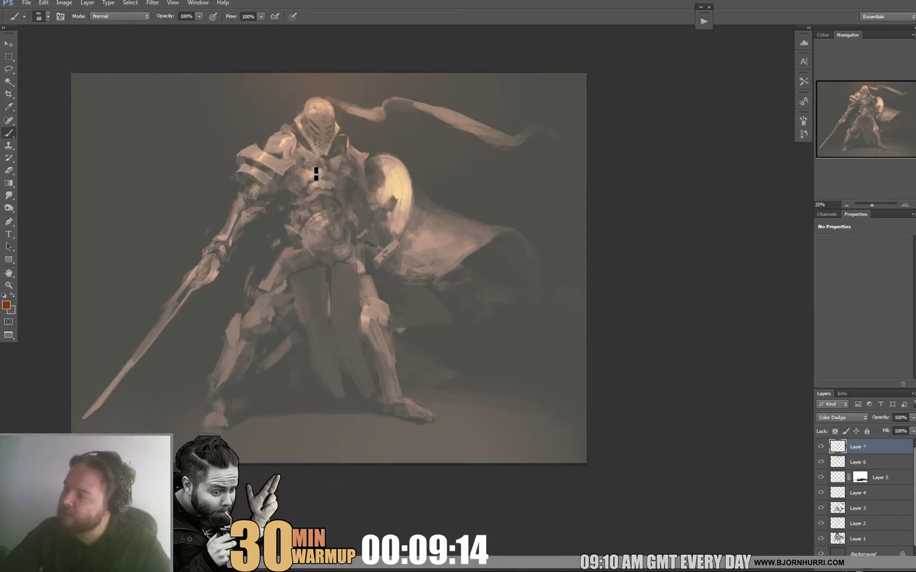
mouse_move(319, 178)
left_mouse_down()
mouse_move(317, 154)
mouse_move(326, 167)
left_mouse_up()
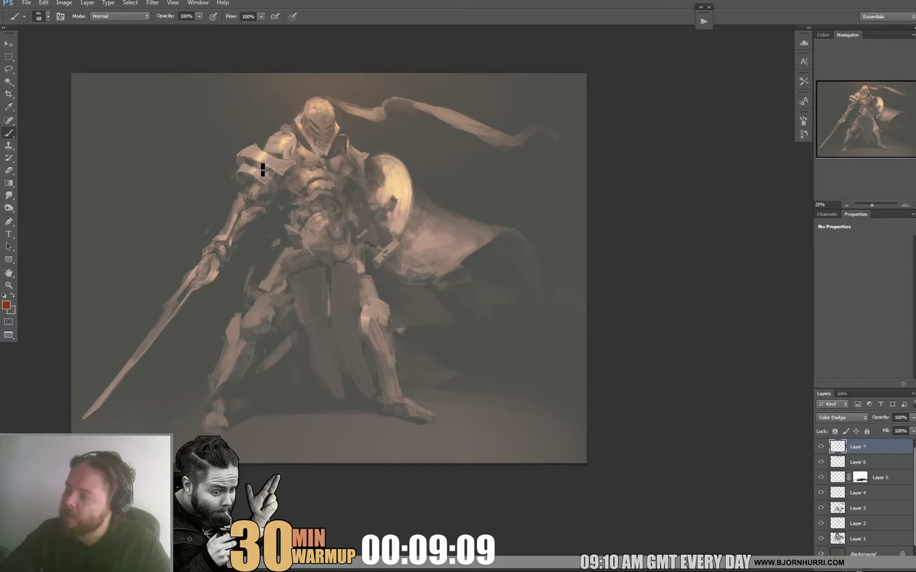
Step: Keep adding highlights while resizing the brush through 32, 39 and 75 px
left_click_drag(422, 83, 462, 89)
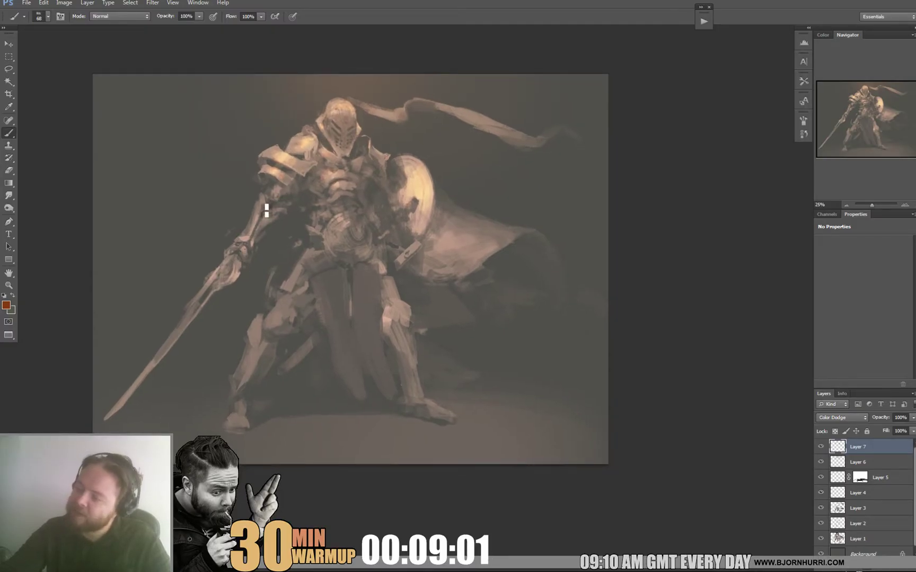
right_click(283, 206)
left_click(318, 281)
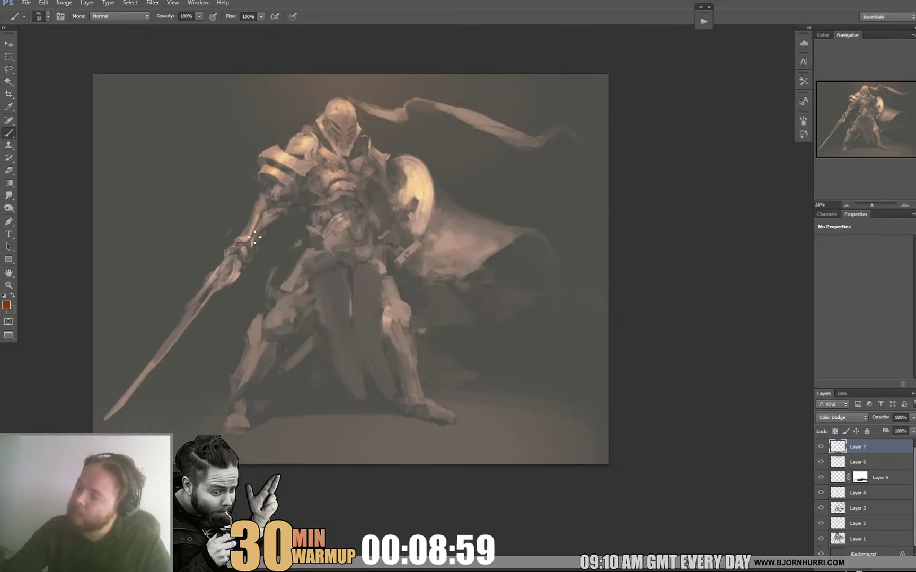
right_click(235, 268)
left_click_drag(302, 303, 323, 302)
key("Return")
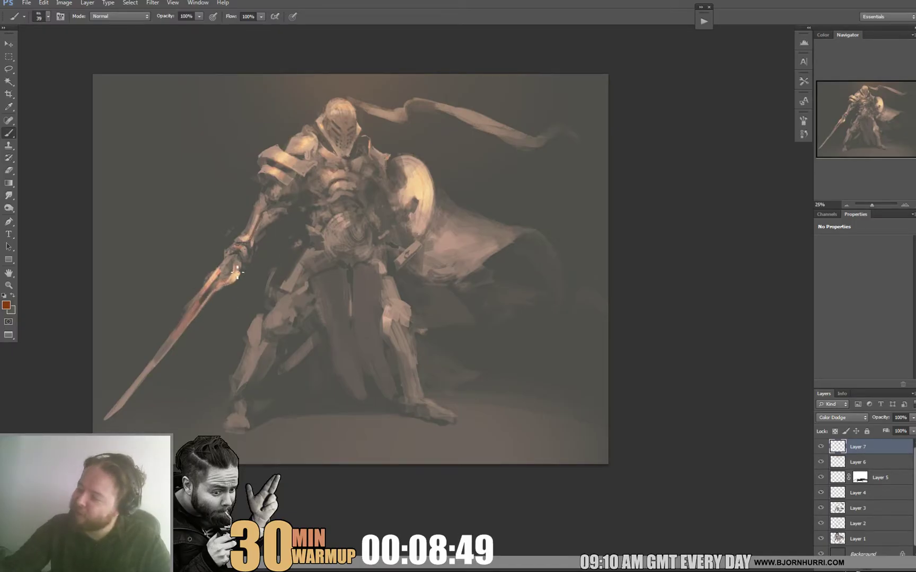
scroll(485, 201, "down", 2)
right_click(488, 229)
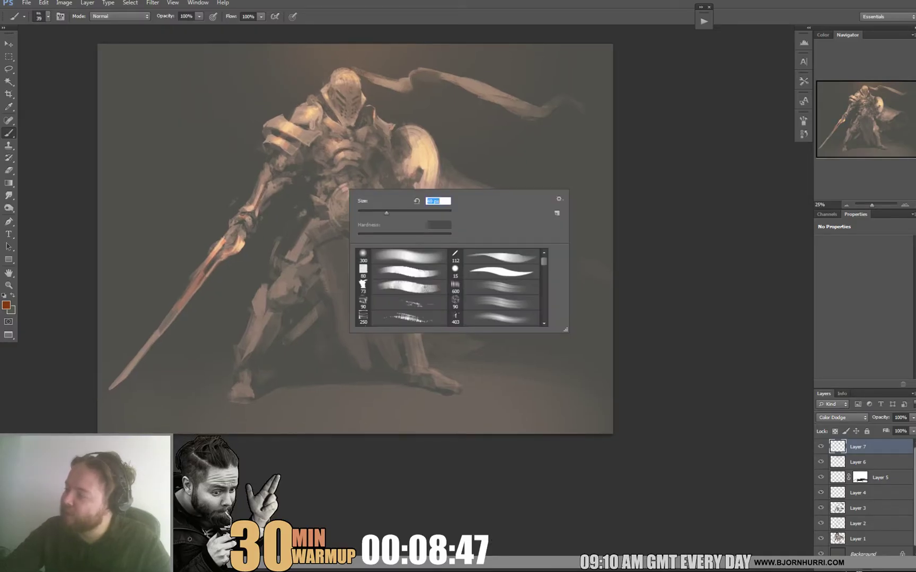
type("75")
key("Return")
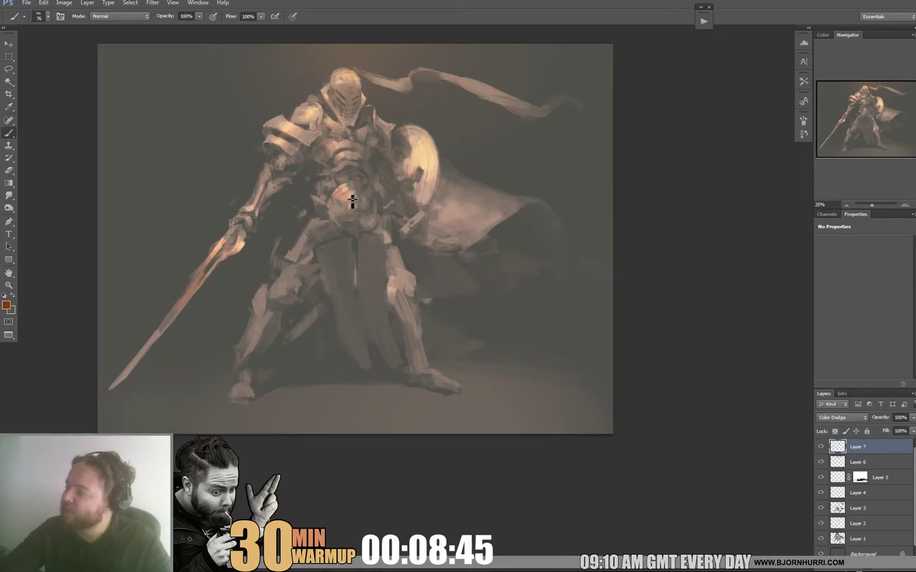
Step: Continue the glow with 43 px and about 82 px brushes, reframing the view
right_click(353, 161)
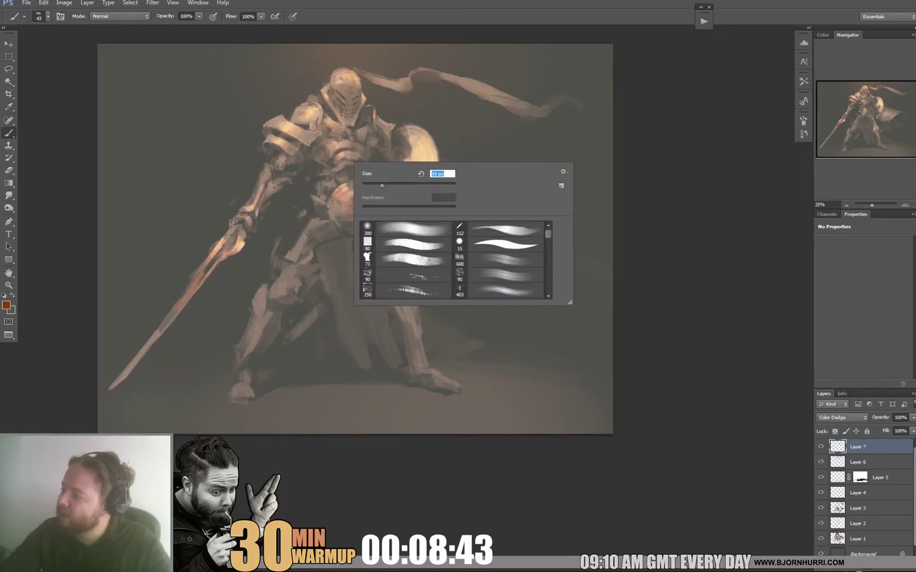
type("43")
key("Return")
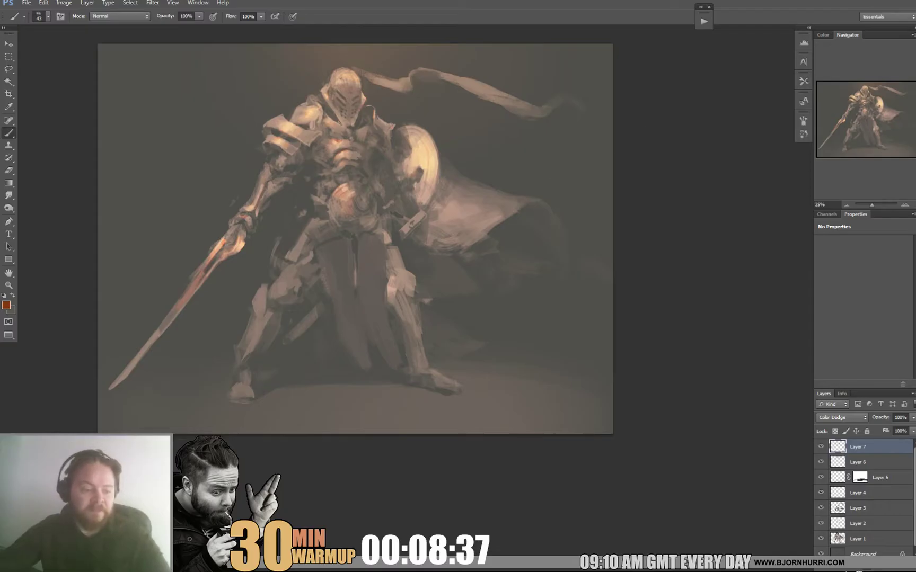
right_click(358, 168)
key("Return")
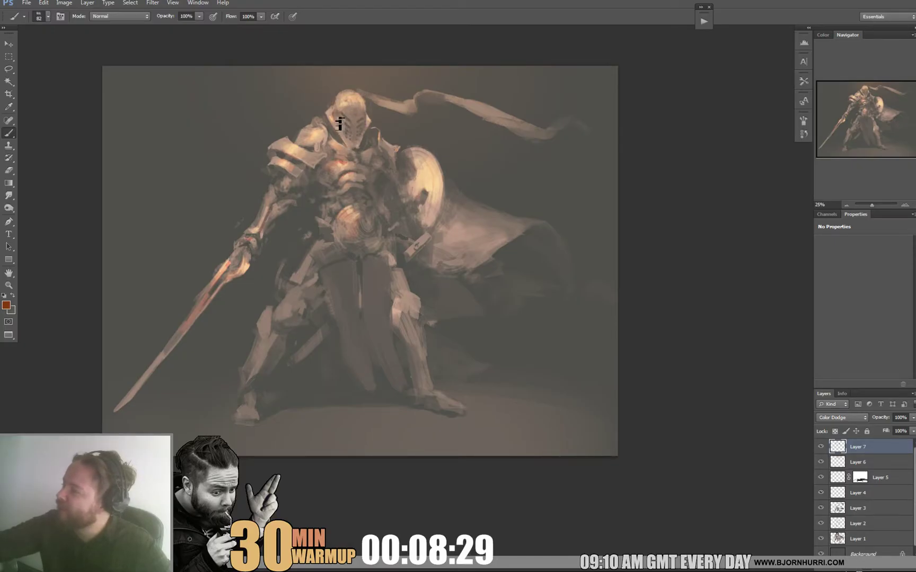
mouse_move(454, 204)
left_mouse_down()
mouse_move(436, 205)
mouse_move(439, 198)
left_mouse_up()
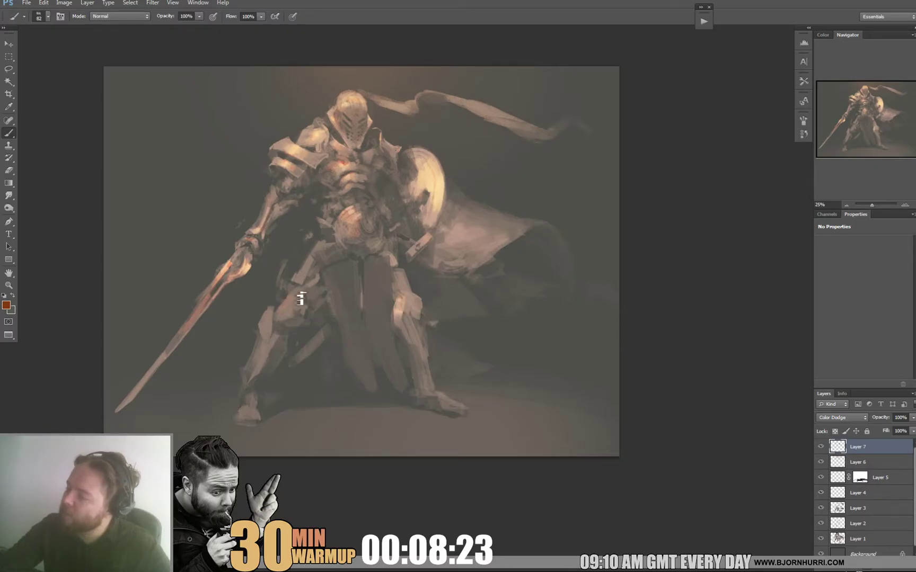
left_click_drag(263, 369, 541, 213)
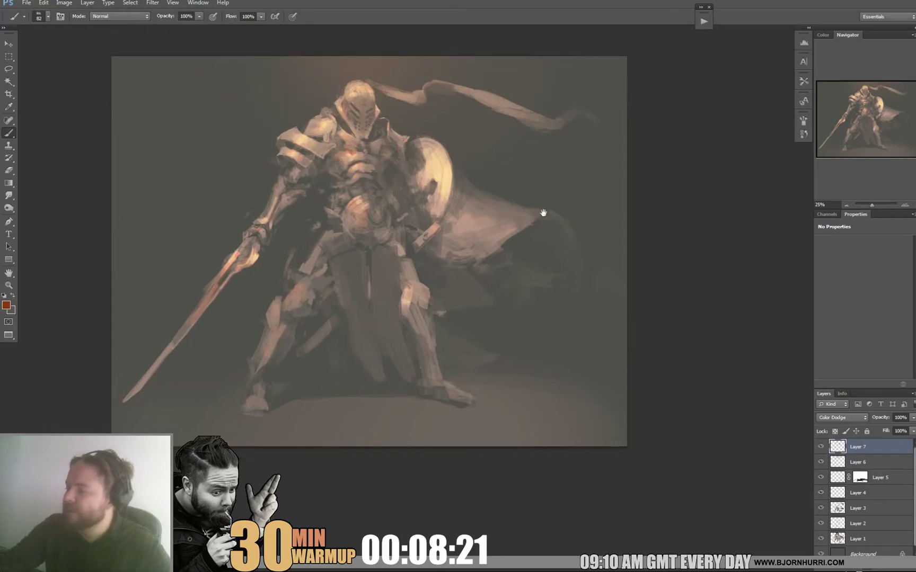
Step: Trim the glow with the eraser, sized from 108 px down to the 80 px preset
key("e")
right_click(284, 252)
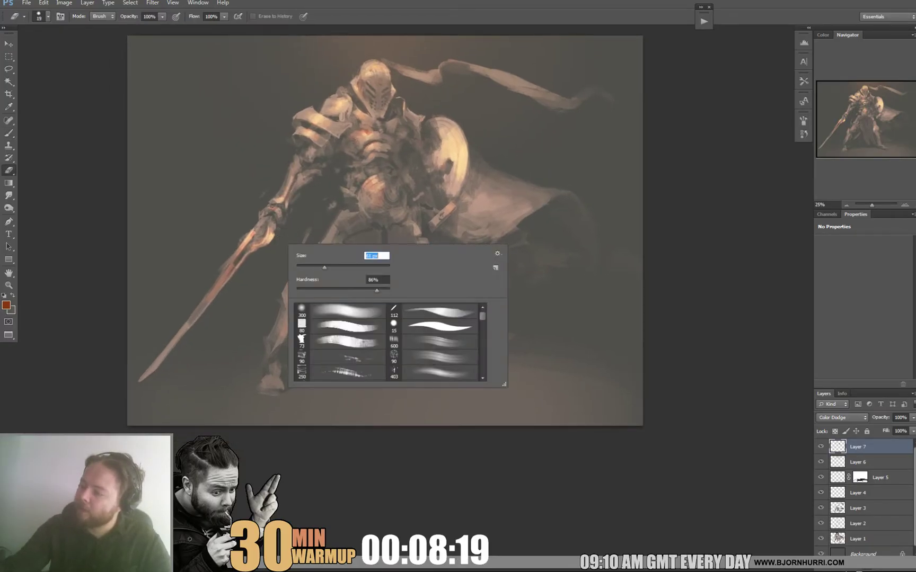
double_click(337, 317)
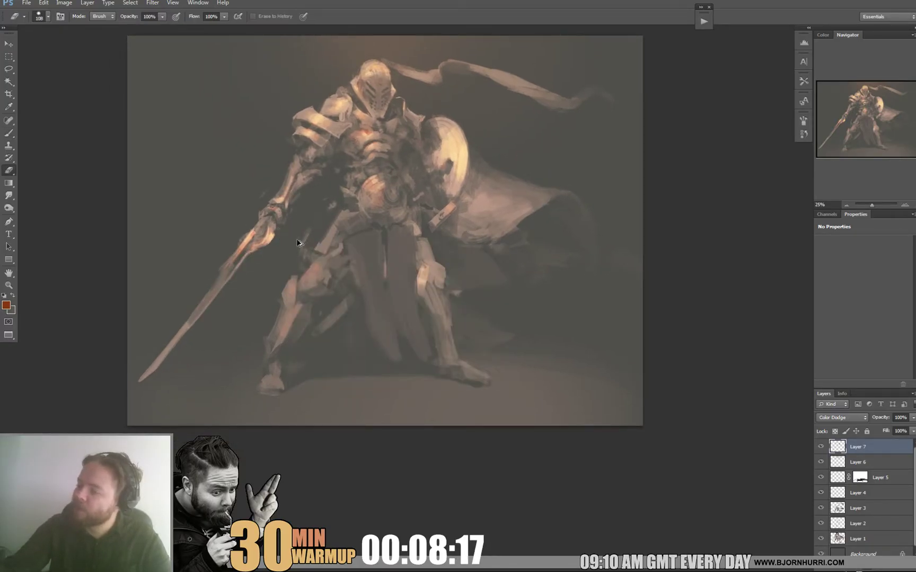
right_click(266, 258)
left_click(318, 344)
key("Return")
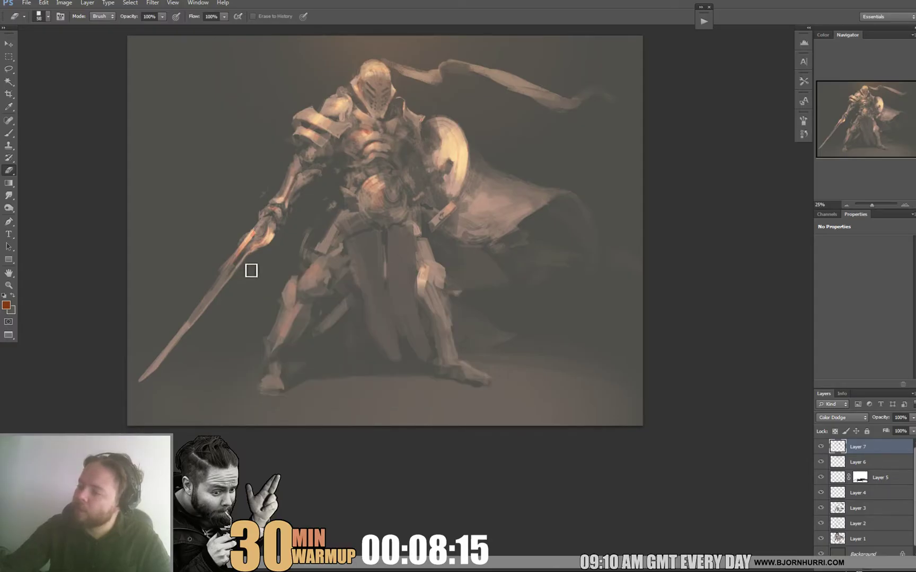
key("b")
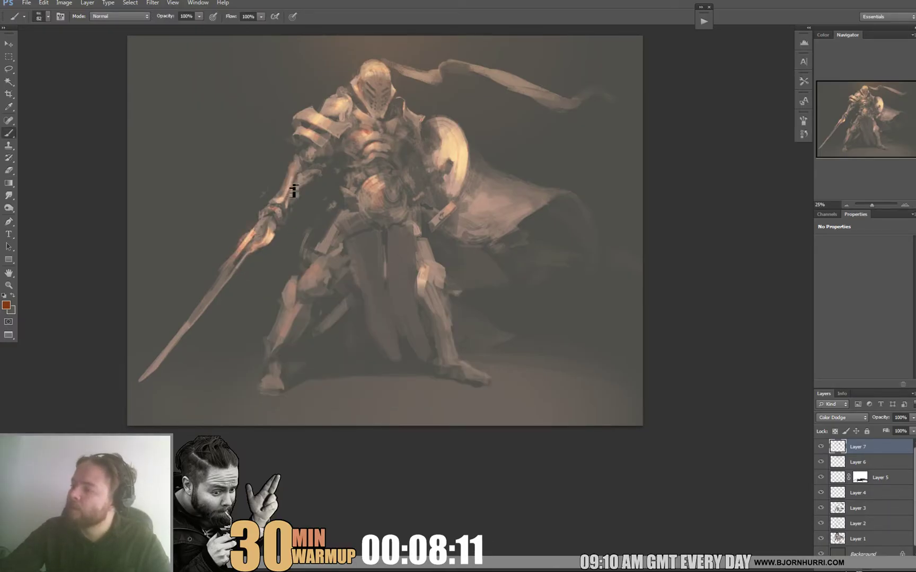
Step: Refine the sword and belt glow, toggling between brush and eraser
left_click_drag(593, 242, 590, 240)
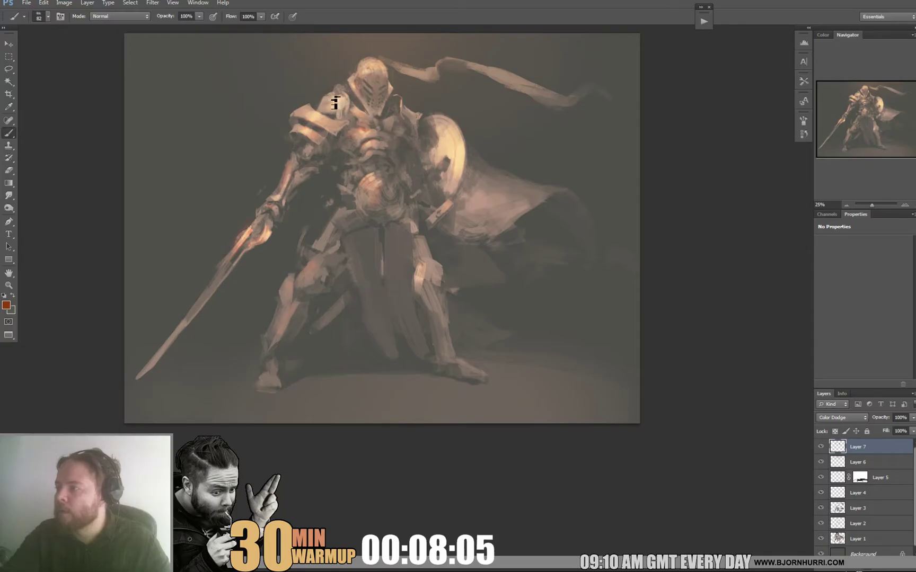
left_click_drag(437, 68, 394, 127)
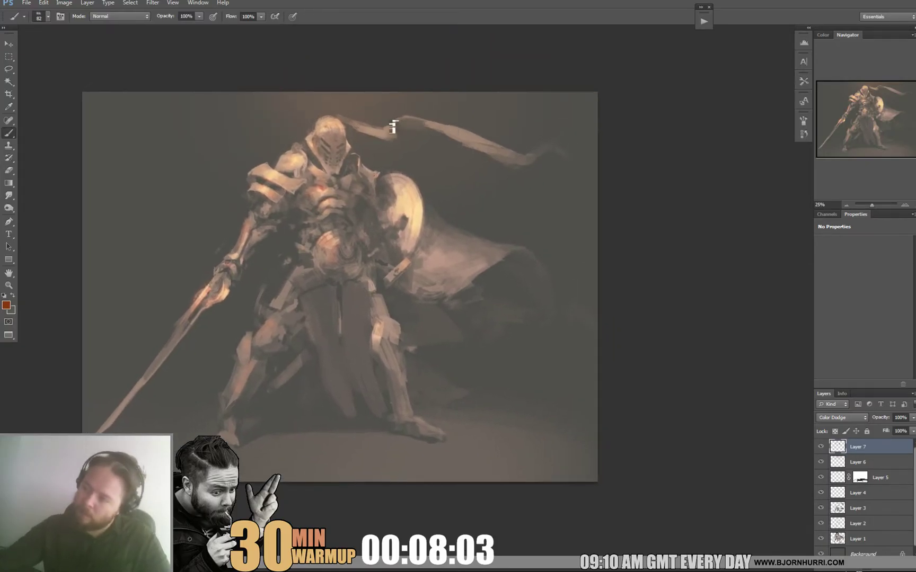
key("e")
key("b")
right_click(322, 149)
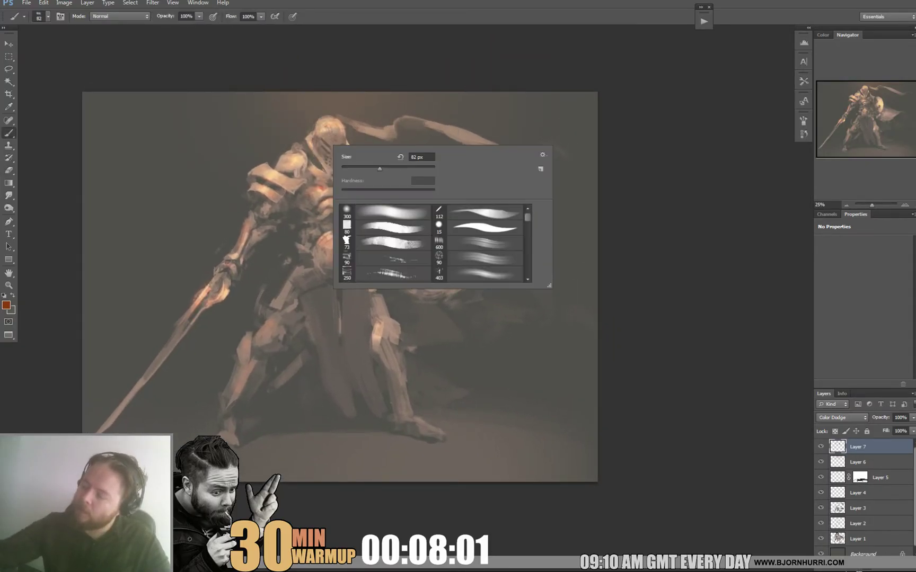
key("Return")
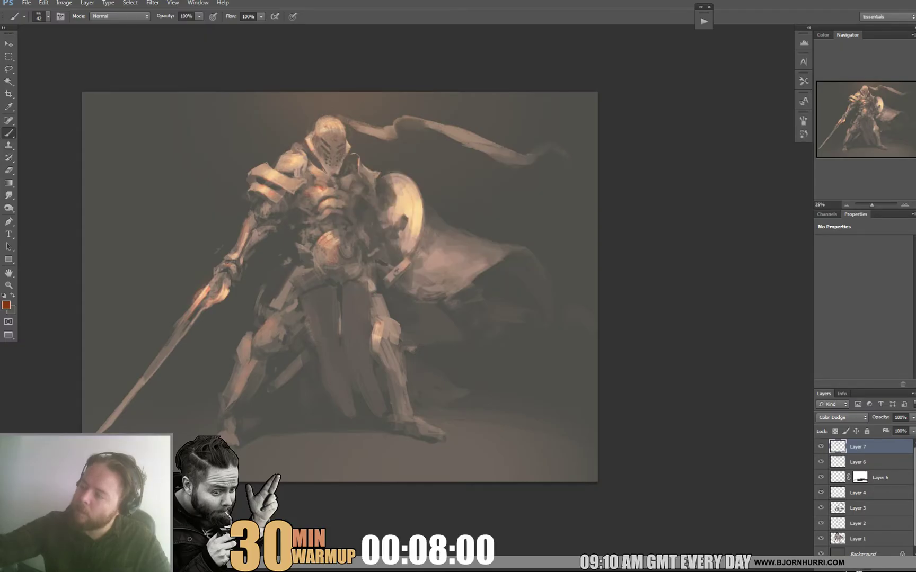
key("e")
key("b")
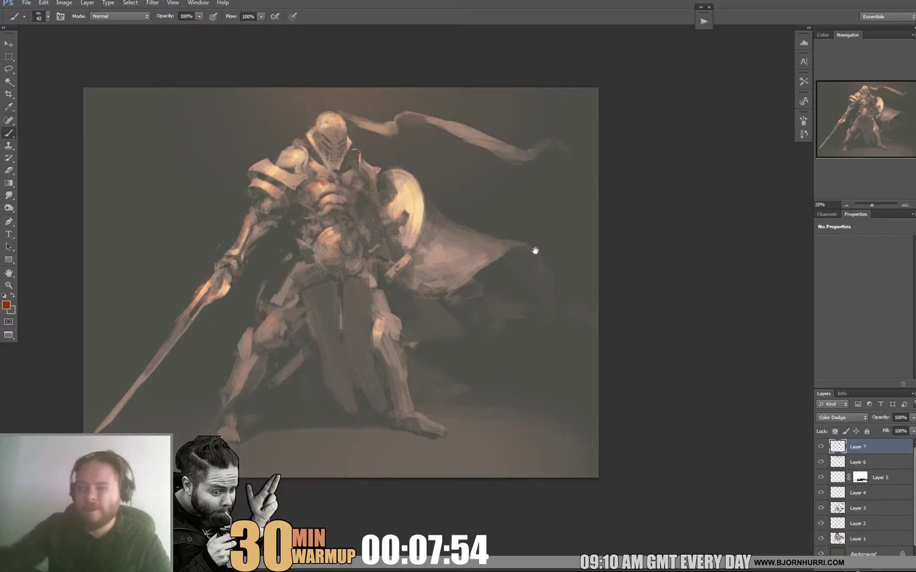
Step: Keep brightening the belt and sword glow, alternating painting and erasing
left_click_drag(538, 258, 539, 241)
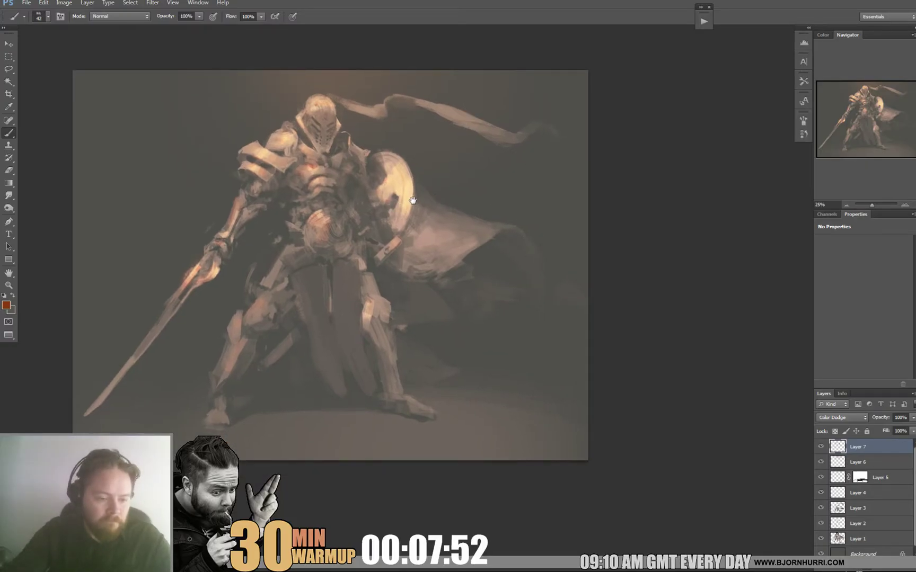
left_click_drag(447, 215, 455, 232)
key("e")
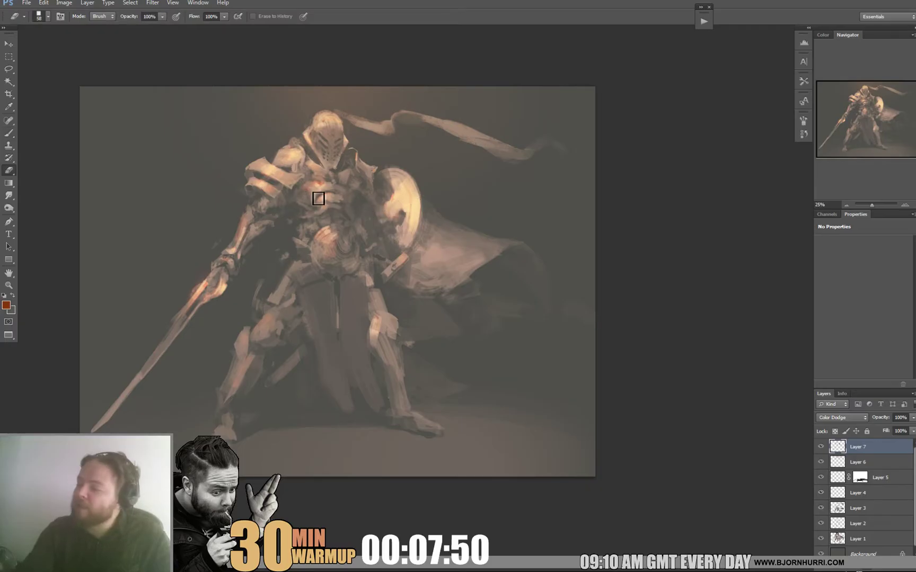
key("b")
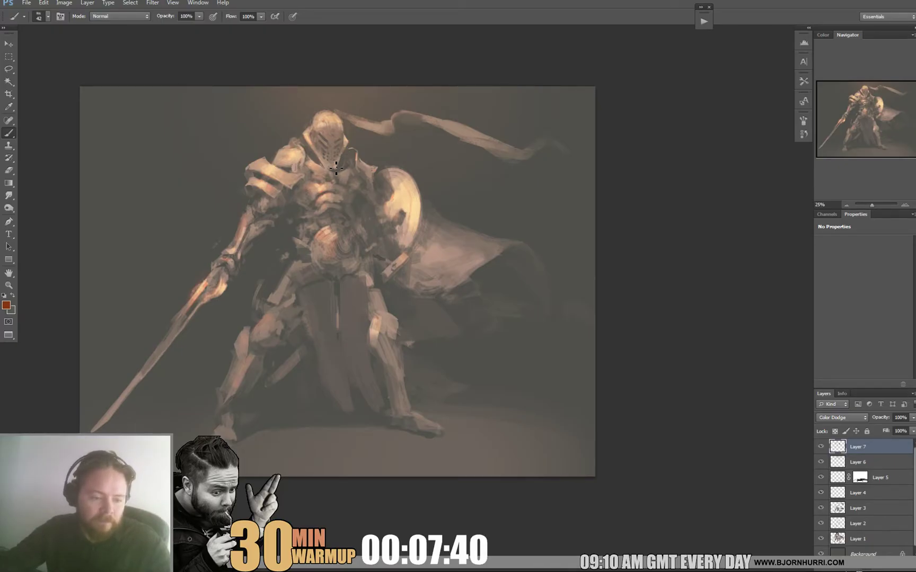
key("e")
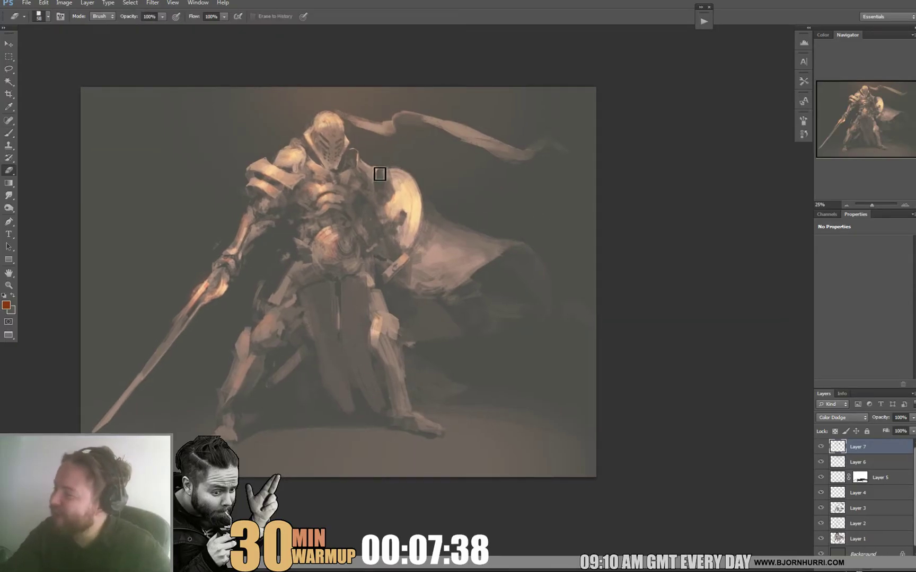
key("b")
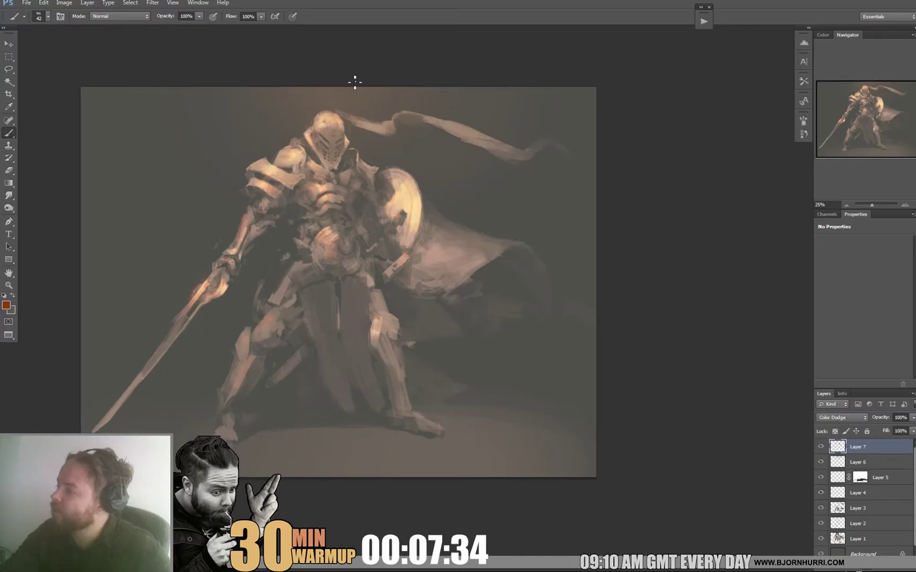
key("e")
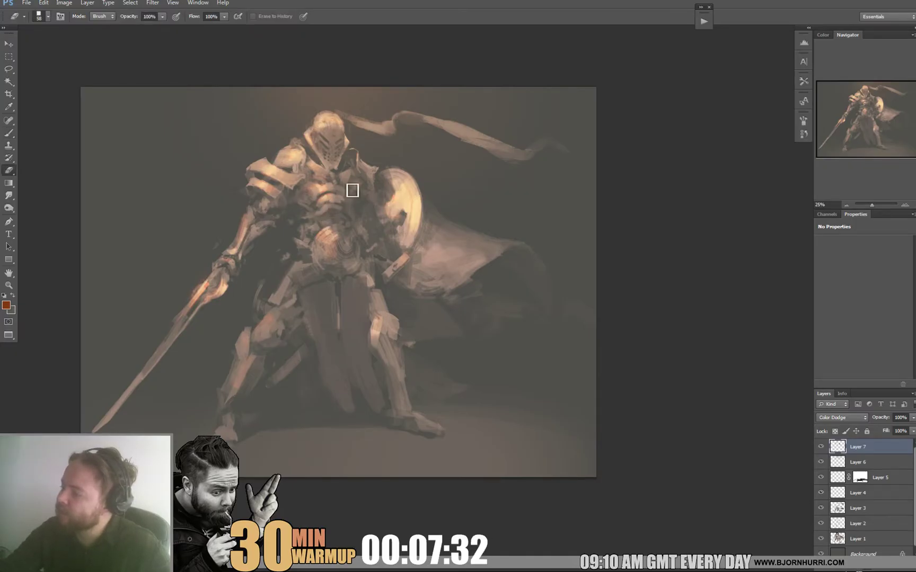
key("b")
Step: Set the brush to 79 px and reposition the view of the painting
scroll(466, 188, "down", 2)
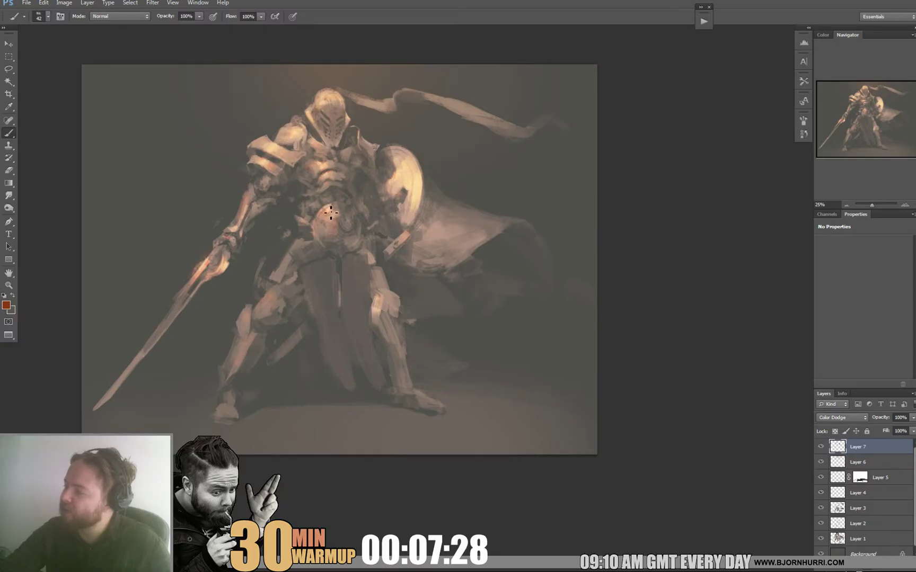
left_click_drag(542, 207, 530, 217)
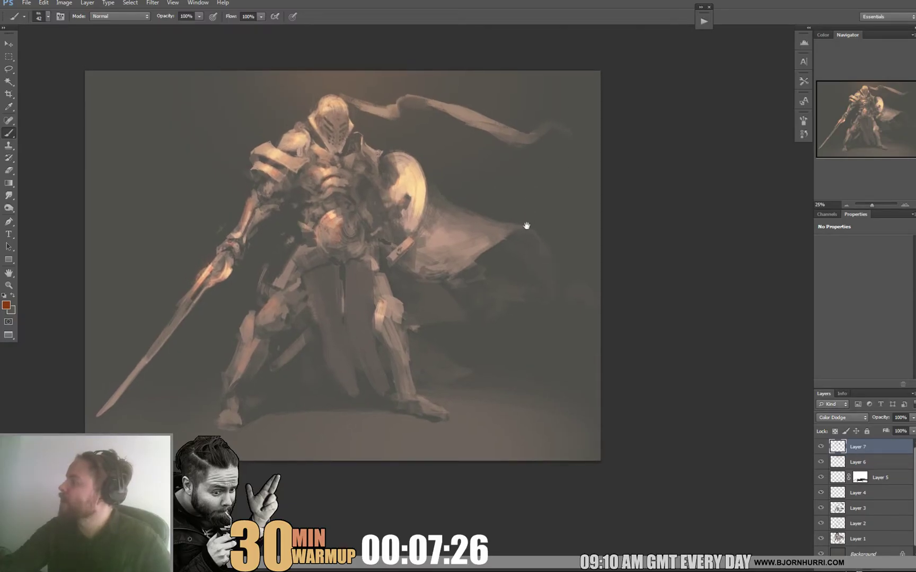
right_click(361, 223)
key("Return")
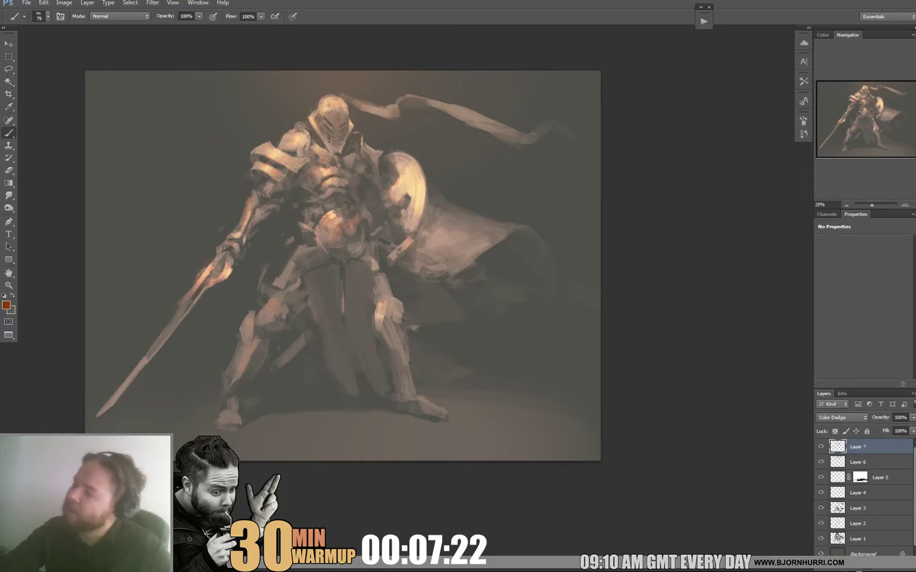
left_click_drag(479, 144, 524, 161)
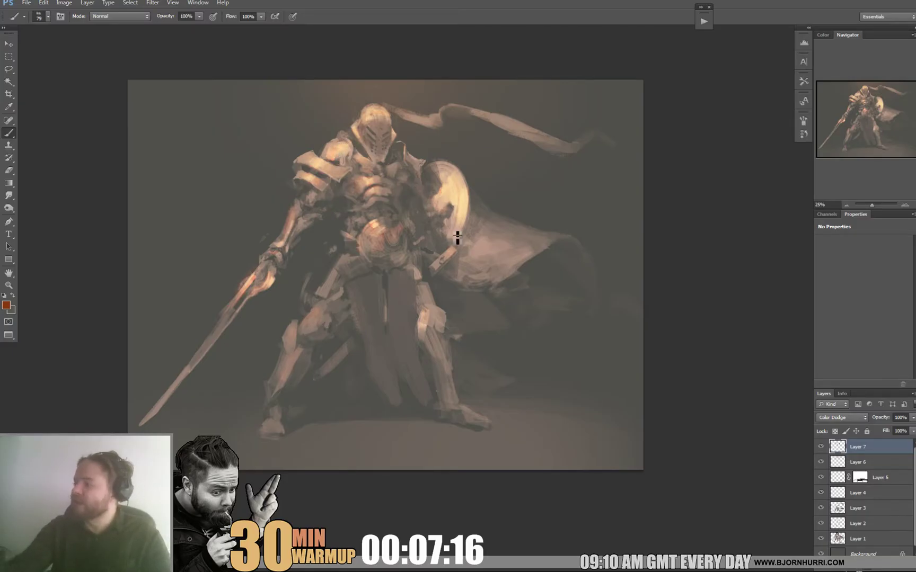
mouse_move(456, 239)
left_mouse_down()
mouse_move(570, 272)
mouse_move(560, 260)
left_mouse_up()
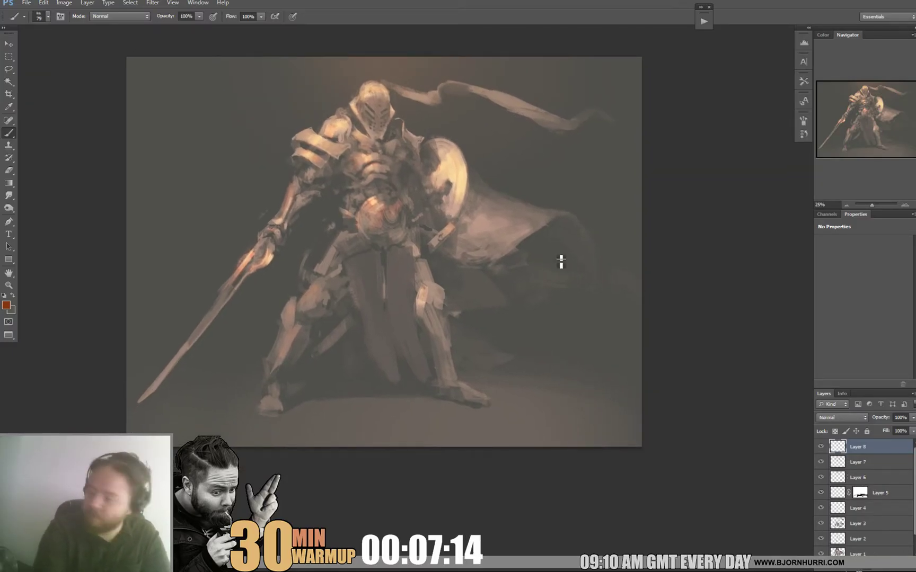
Step: Add Layer 8 in Color Dodge mode with a brownish-orange paint colour
key("ctrl+shift+alt+n")
left_click(842, 417)
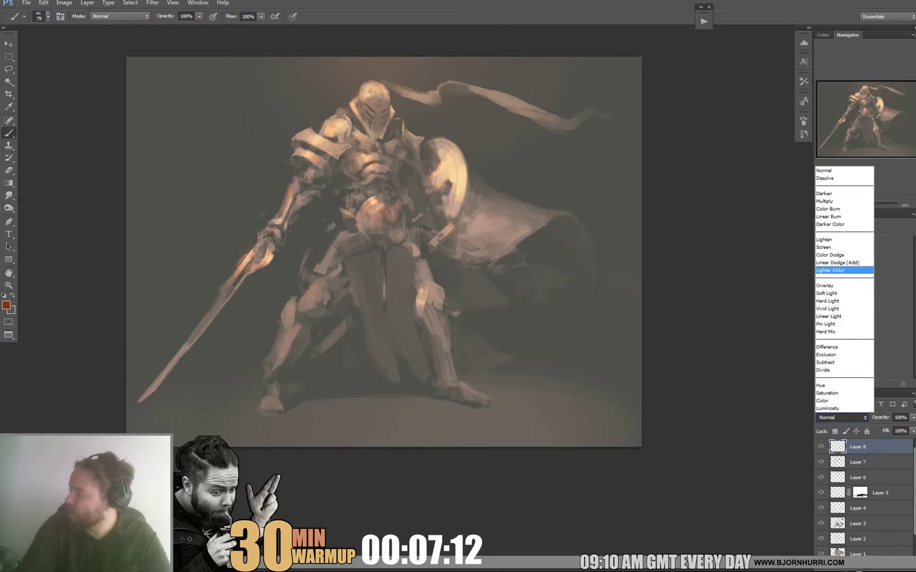
left_click(829, 255)
left_click(6, 305)
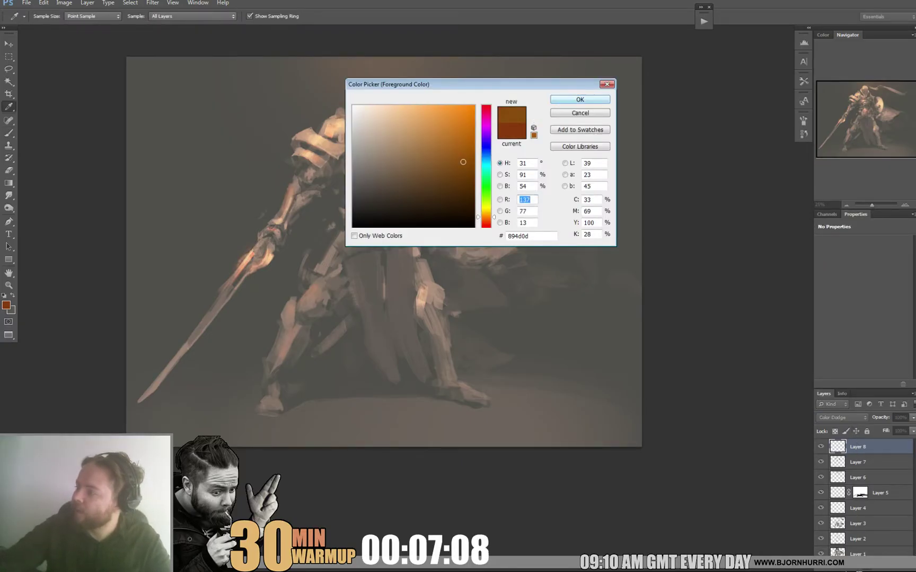
key("Return")
Step: Paint a bright Color Dodge highlight on the shield with a 65 px brush
key("b")
right_click(428, 184)
key("Escape")
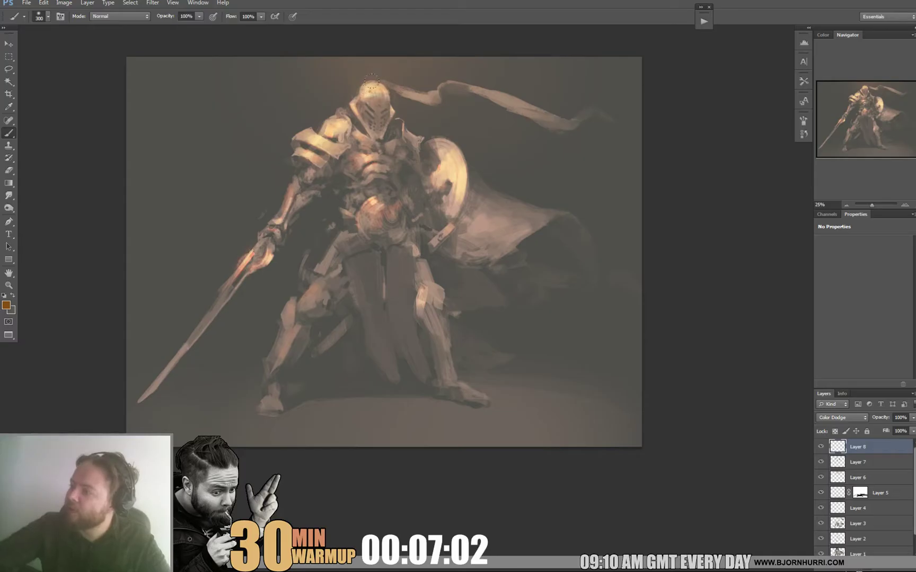
right_click(478, 139)
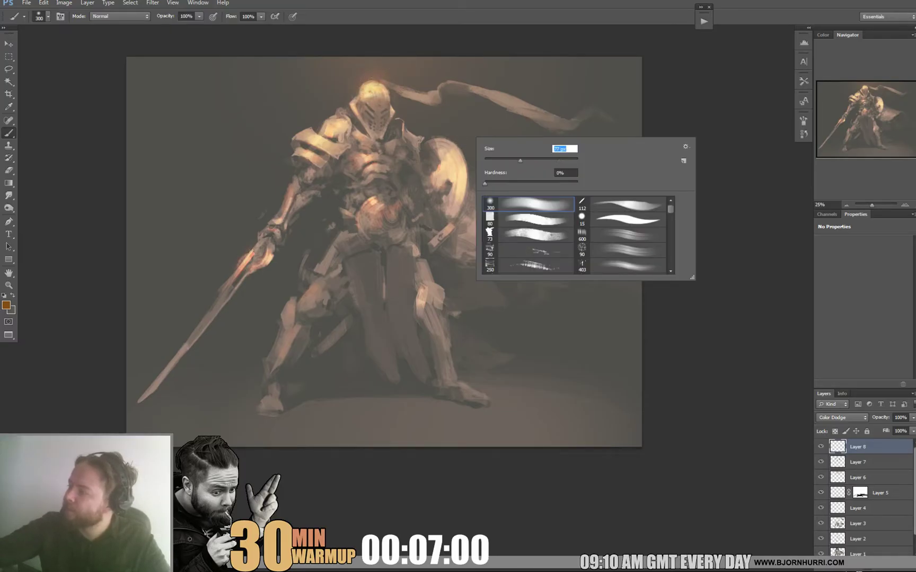
type("65")
key("Return")
key("Return")
right_click(446, 171)
type("13")
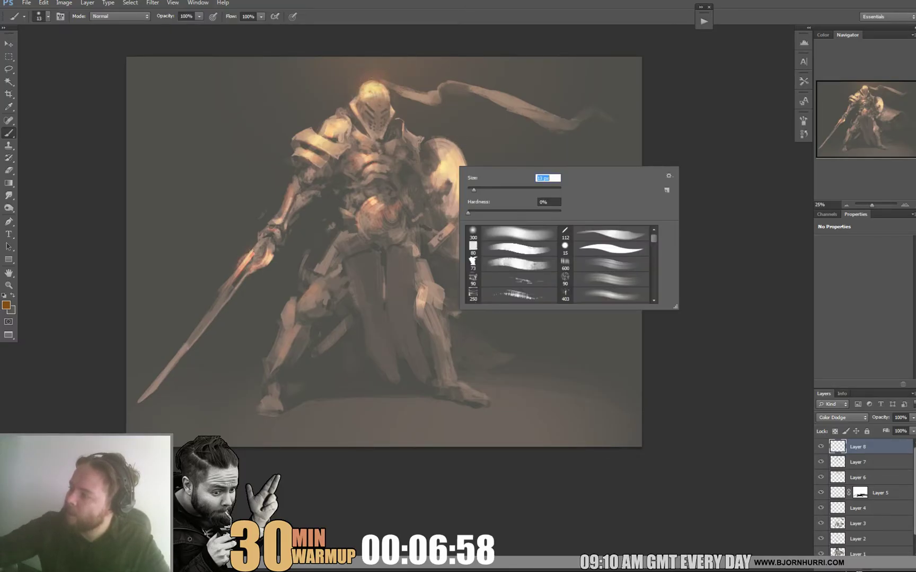
key("Return")
left_click_drag(446, 173, 450, 178)
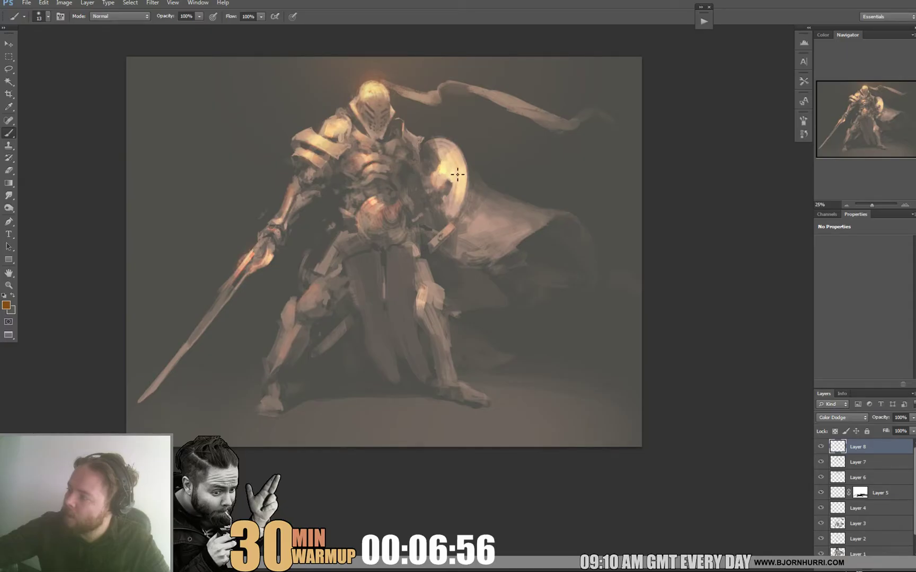
Step: Switch to an 8 px brush, undo the last stroke and scroll the view
right_click(466, 174)
type("8")
key("Return")
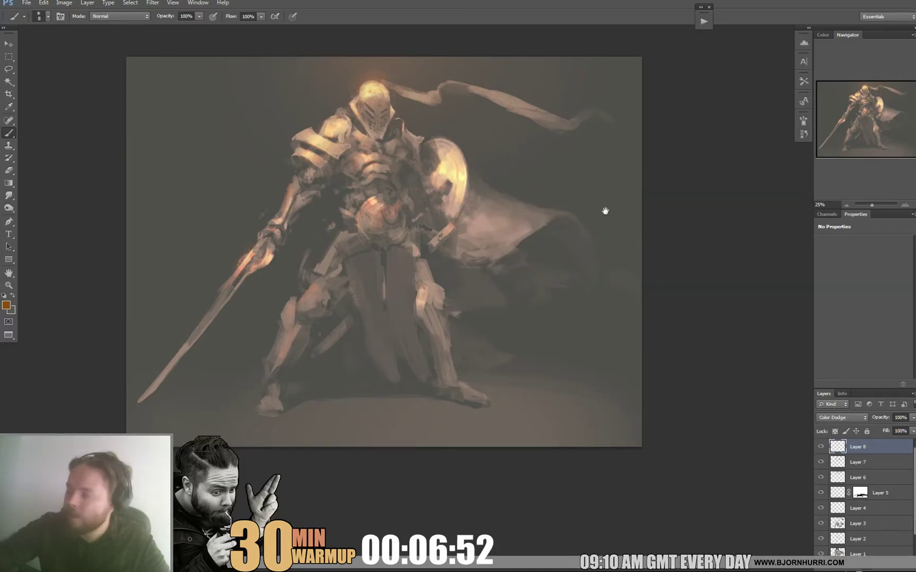
left_click_drag(594, 241, 588, 244)
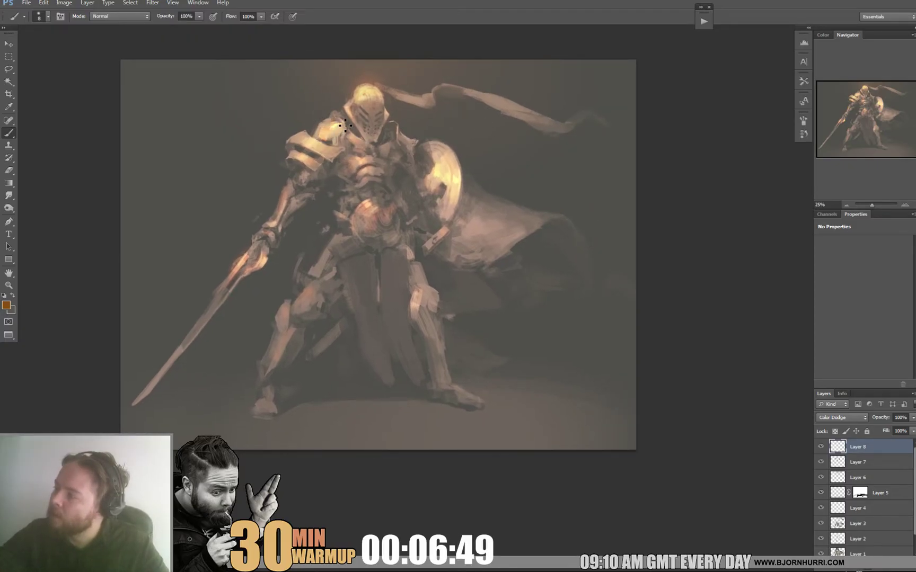
key("ctrl+z")
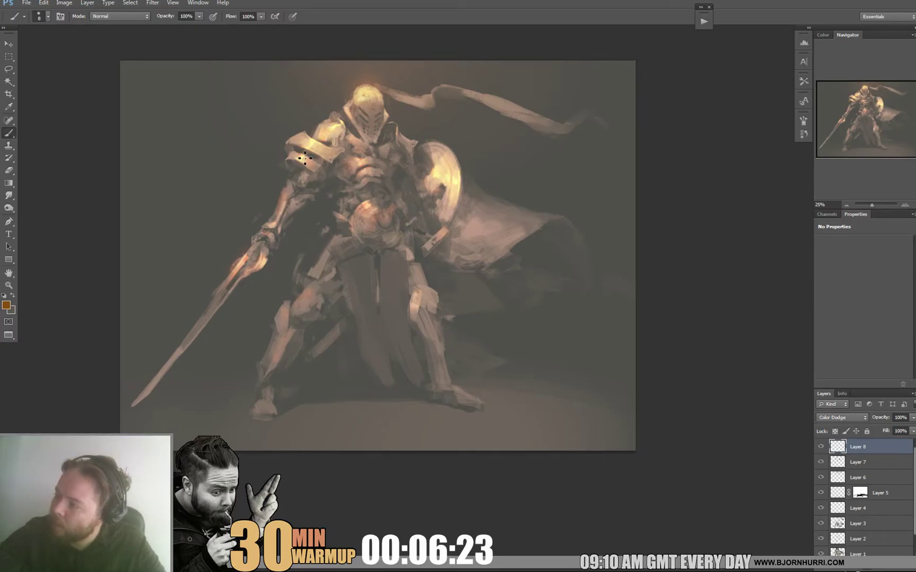
scroll(569, 254, "up", 1)
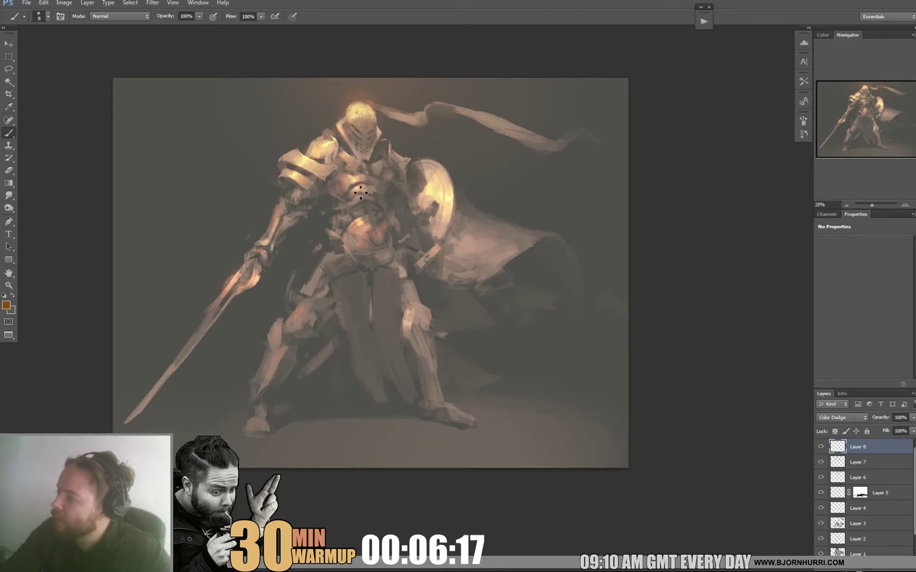
scroll(466, 176, "down", 1)
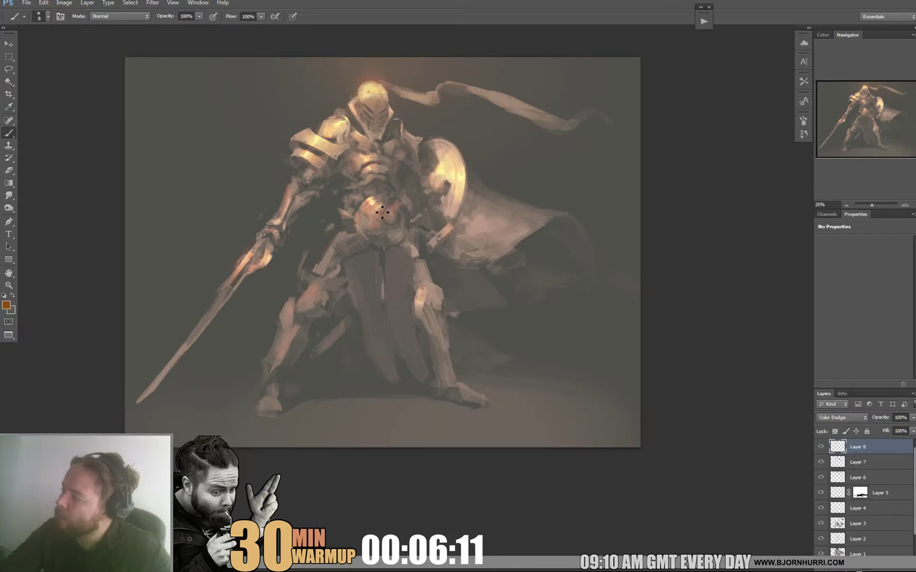
scroll(517, 178, "down", 1)
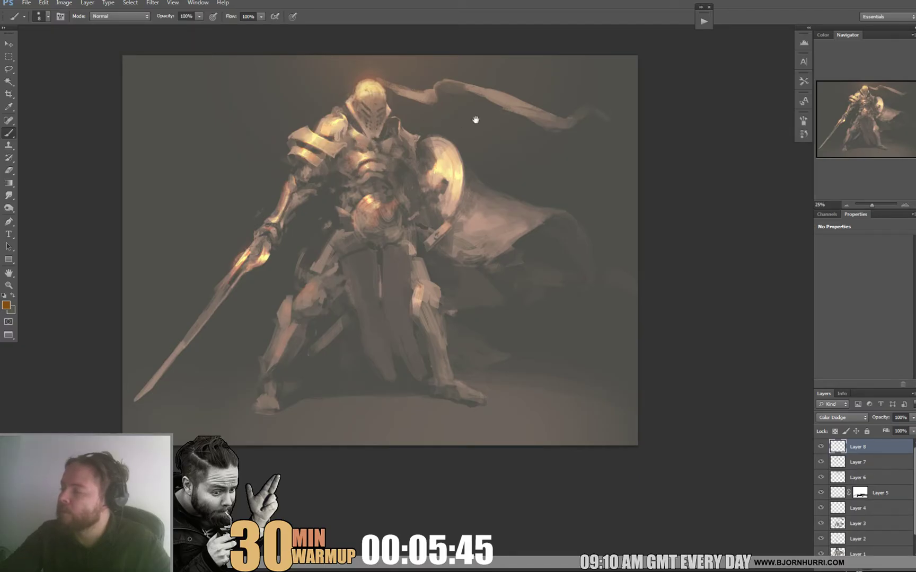
Step: Reframe the view and set the brush to 21 px, then the soft 90 px preset
left_click_drag(459, 120, 409, 171)
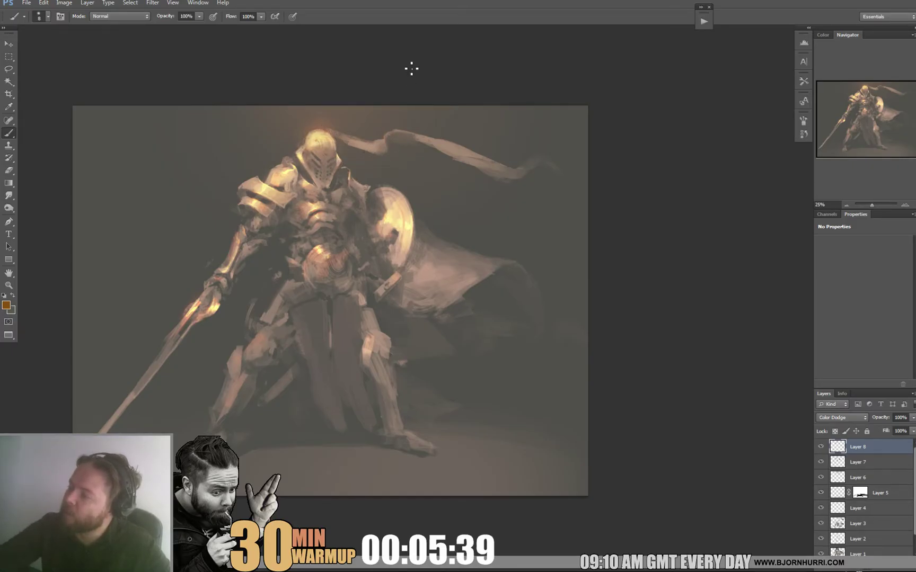
left_click_drag(536, 310, 542, 261)
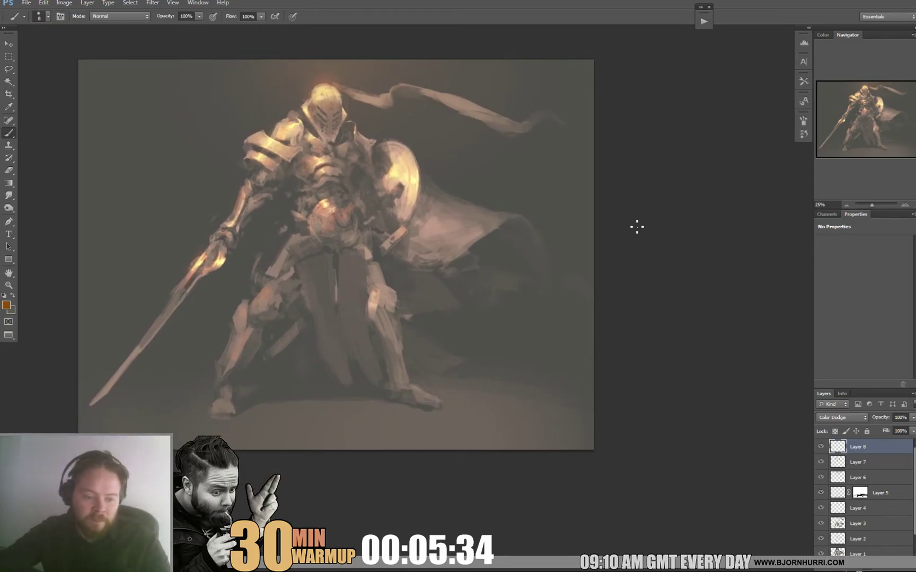
left_click_drag(563, 228, 564, 241)
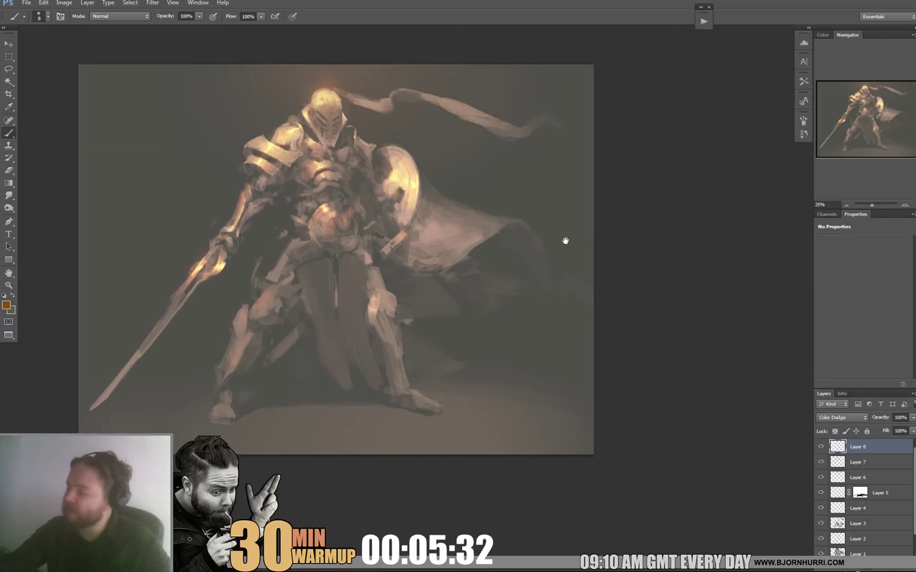
right_click(558, 180)
key("Return")
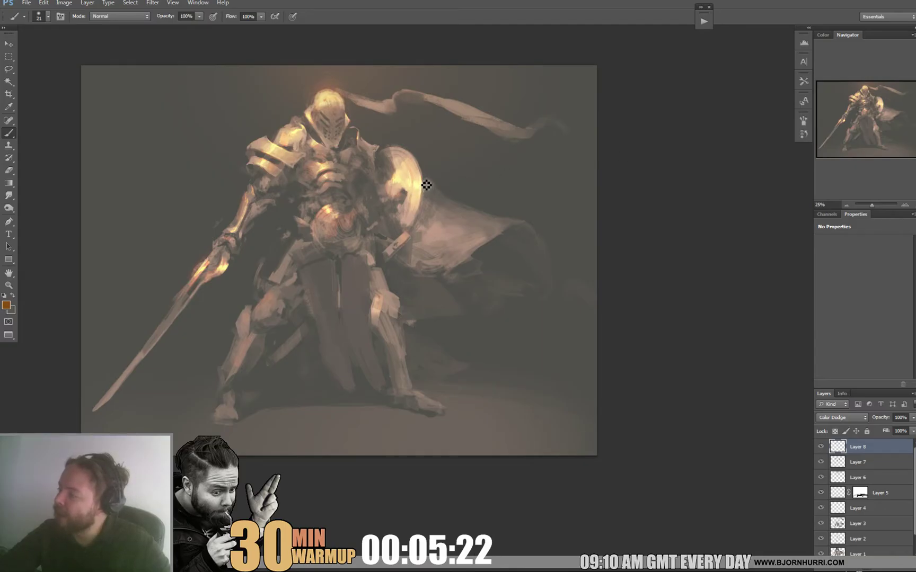
right_click(470, 245)
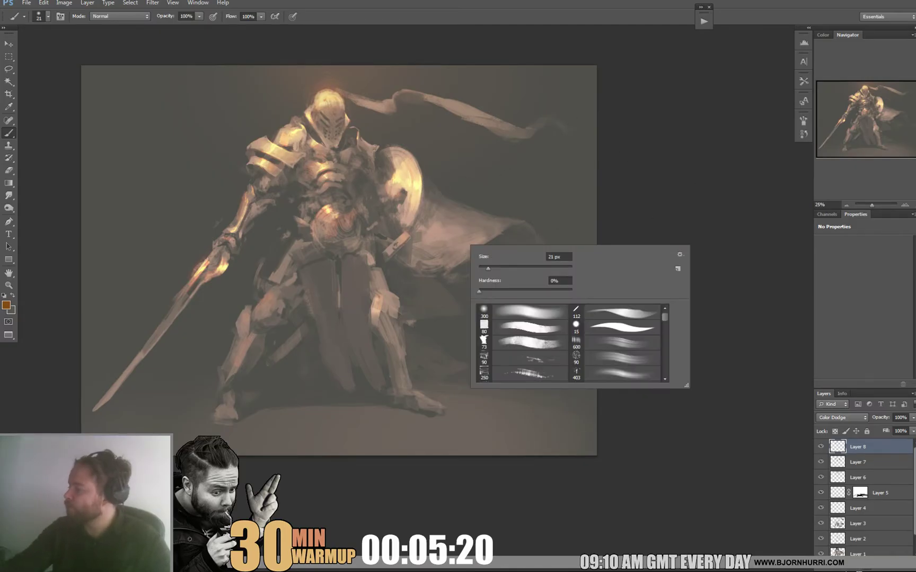
left_click(614, 358)
left_click(466, 242)
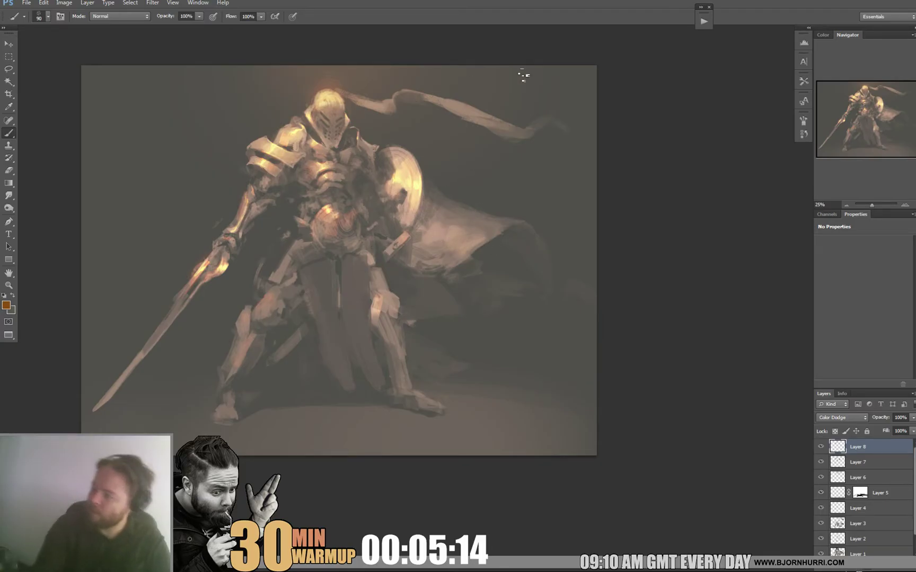
Step: Add Layer 9 in Color blend mode and pick teal as the foreground colour
left_click(896, 567)
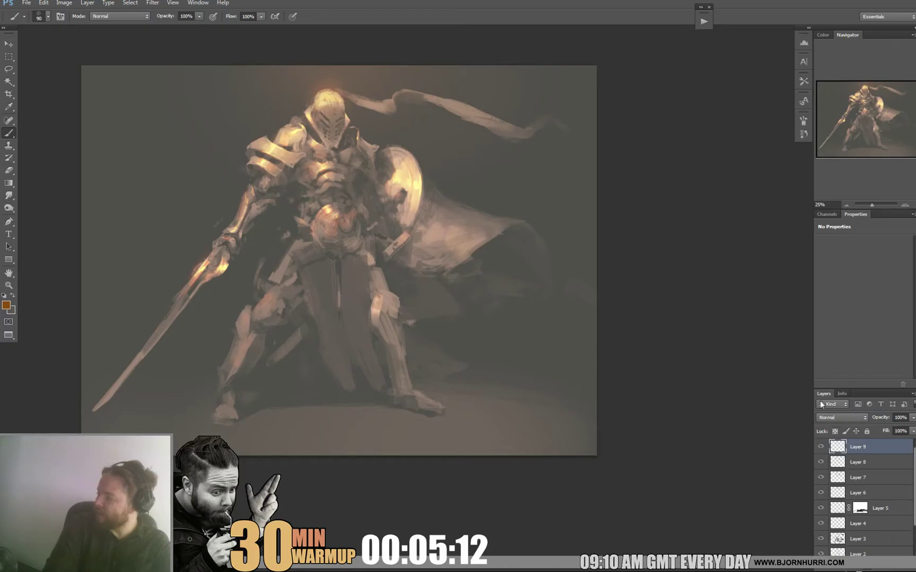
left_click(842, 418)
left_click(822, 401)
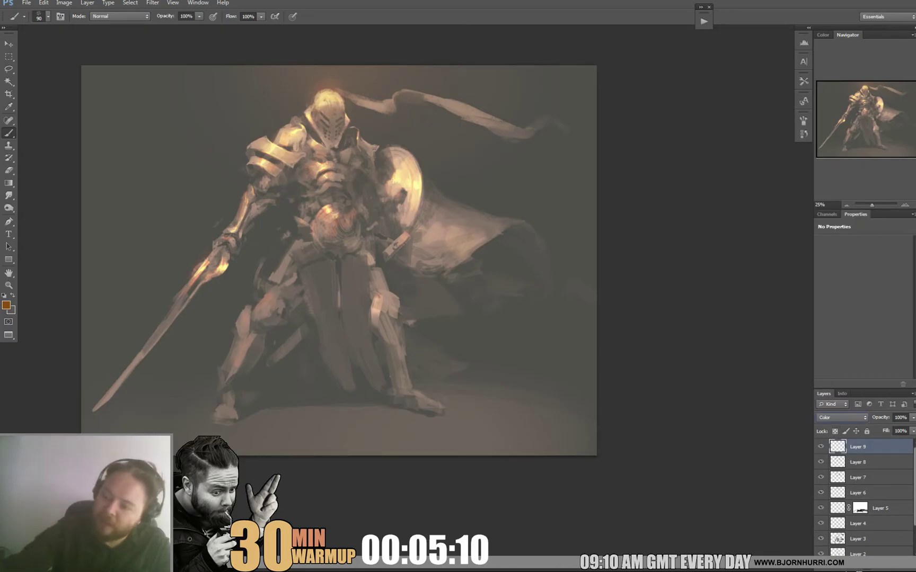
left_click(5, 305)
mouse_move(486, 218)
left_mouse_down()
mouse_move(486, 154)
mouse_move(486, 167)
mouse_move(411, 134)
mouse_move(384, 140)
left_mouse_up()
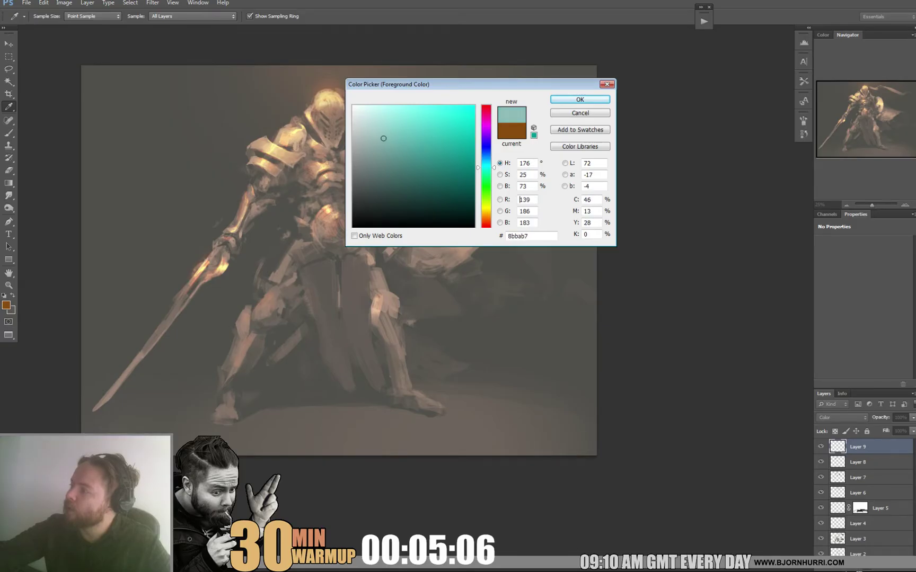
left_click(579, 99)
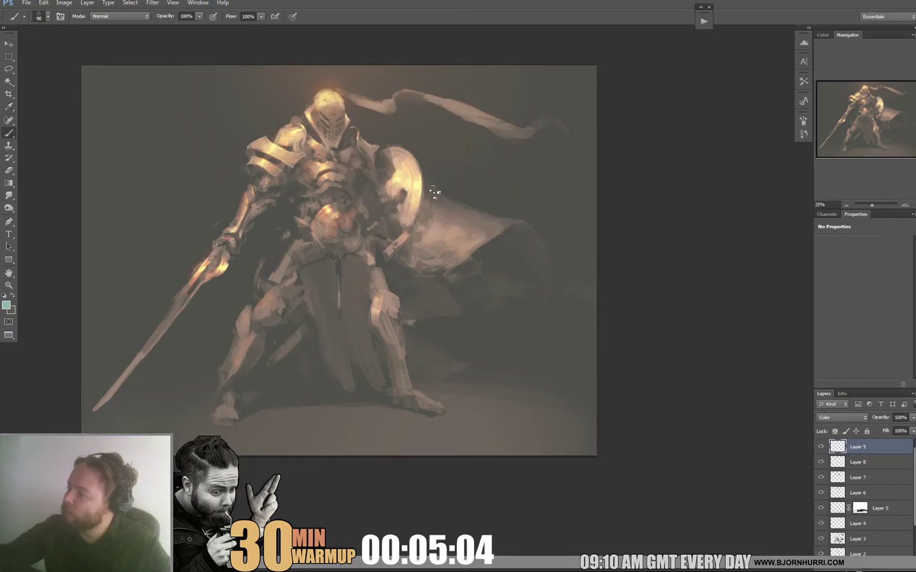
Step: Paint teal on the cape and tabard at 185 px, trim it, and hide Layer 9
right_click(440, 215)
type("185")
key("Return")
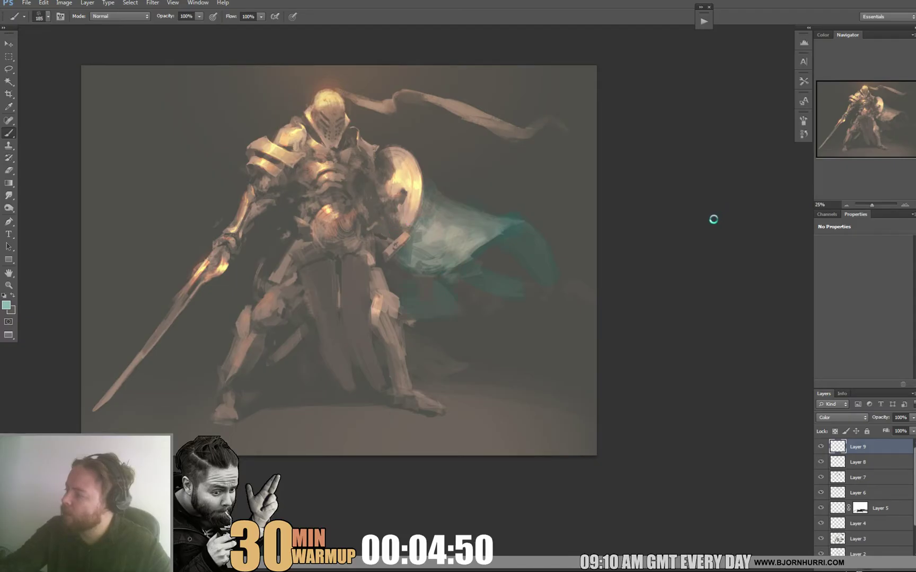
key("e")
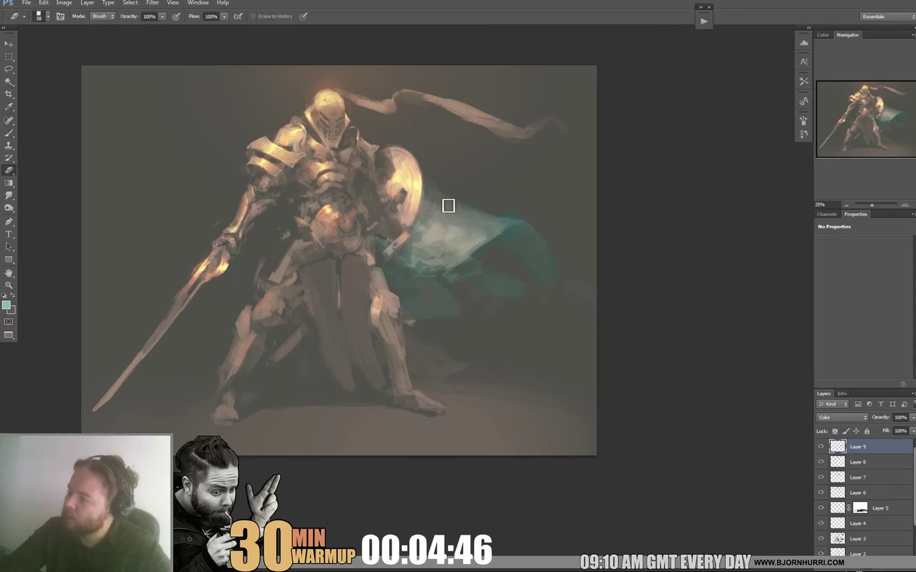
key("b")
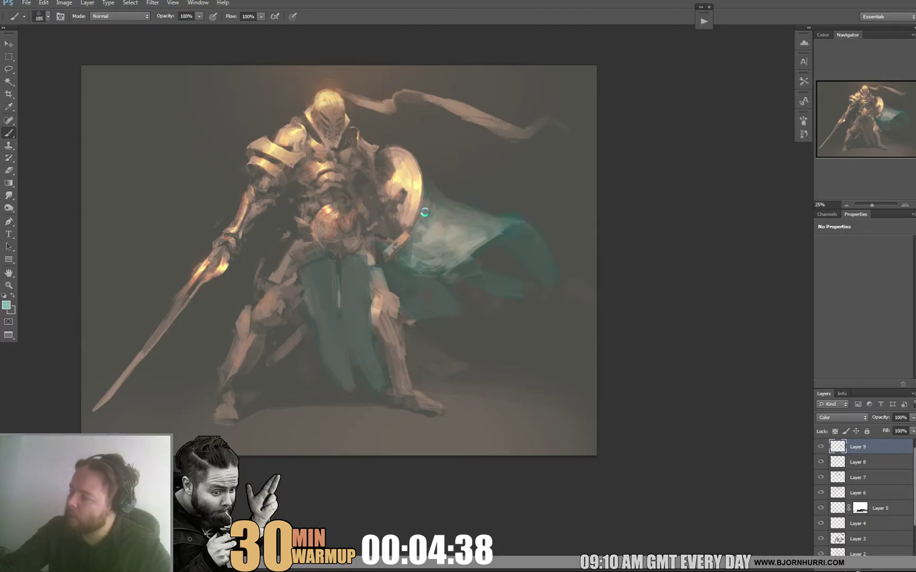
right_click(542, 326)
left_click(520, 368)
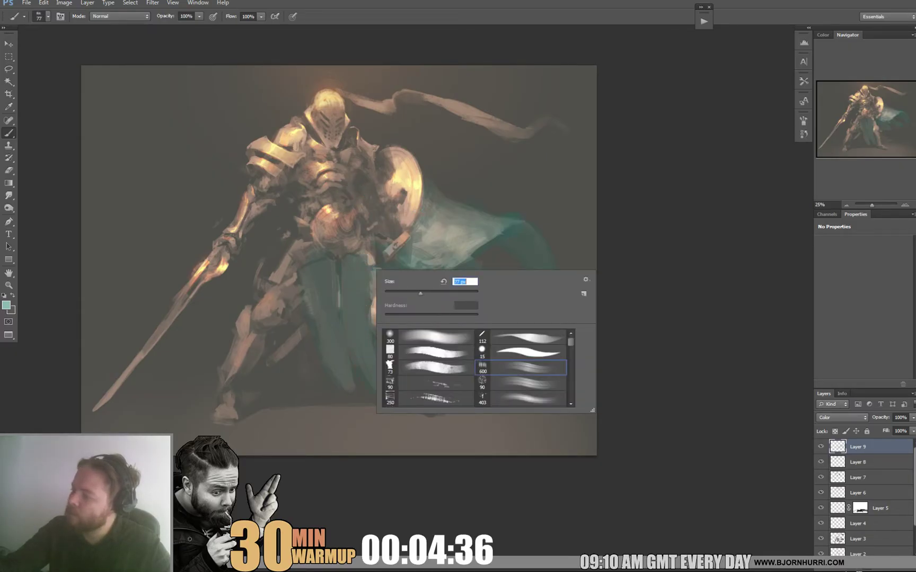
key("Return")
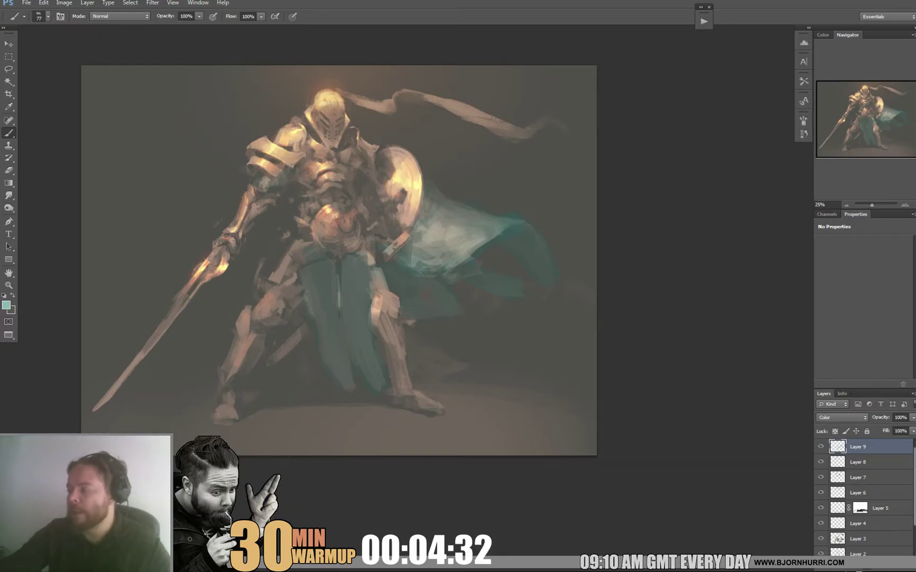
key("e")
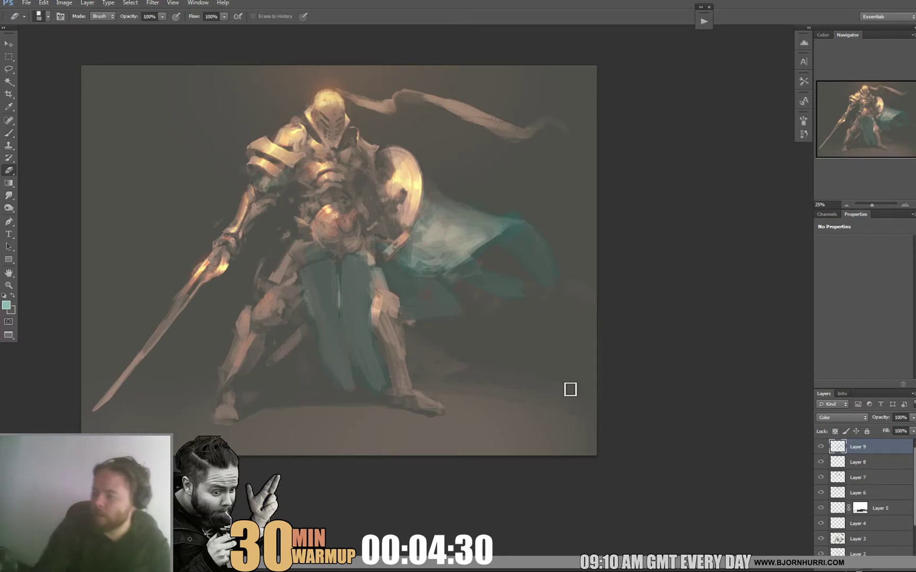
left_click(821, 448)
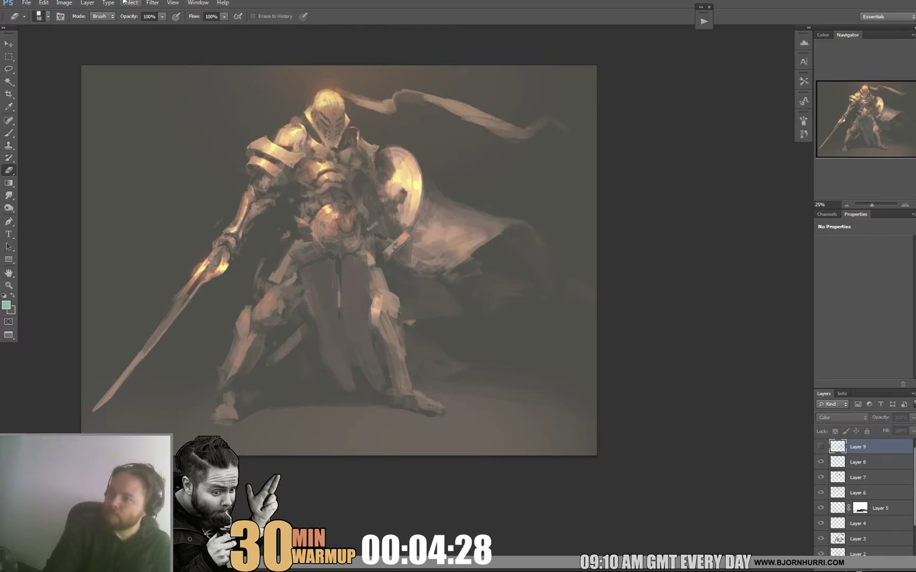
Step: Select the cape with Color Range, show Layer 9 and mask it to the selection
left_click(108, 3)
left_click(159, 87)
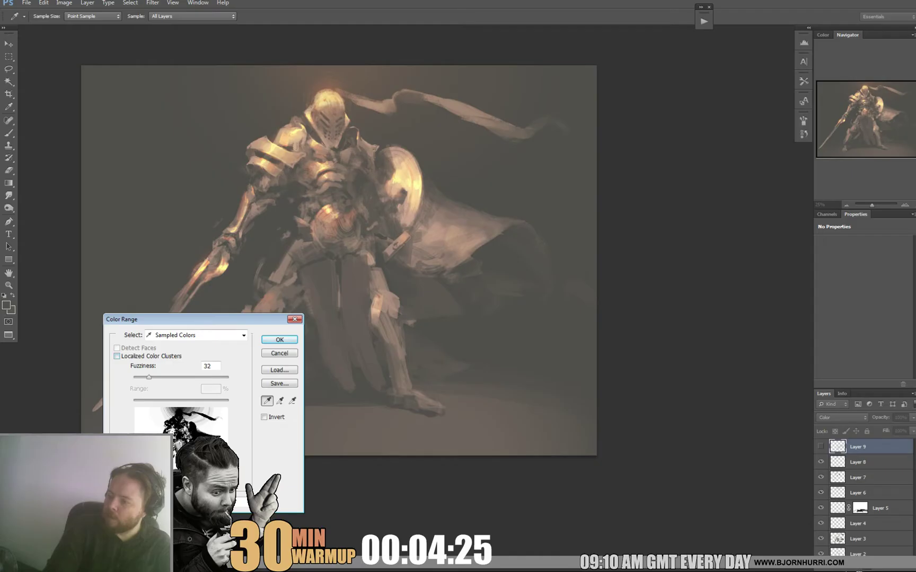
key("Down")
key("Down")
key("Down")
key("Down")
key("Down")
key("Down")
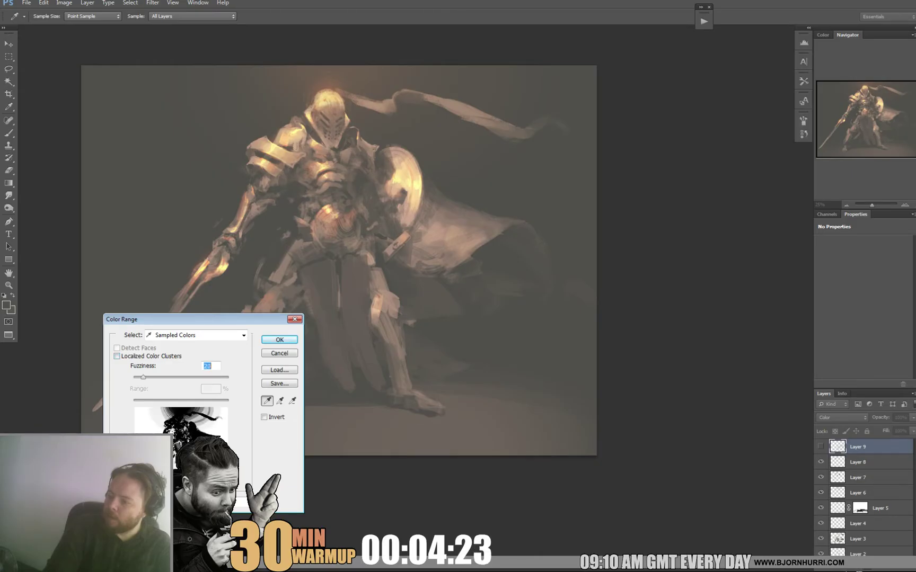
key("Up")
key("Up")
key("Up")
key("Up")
key("Up")
key("Up")
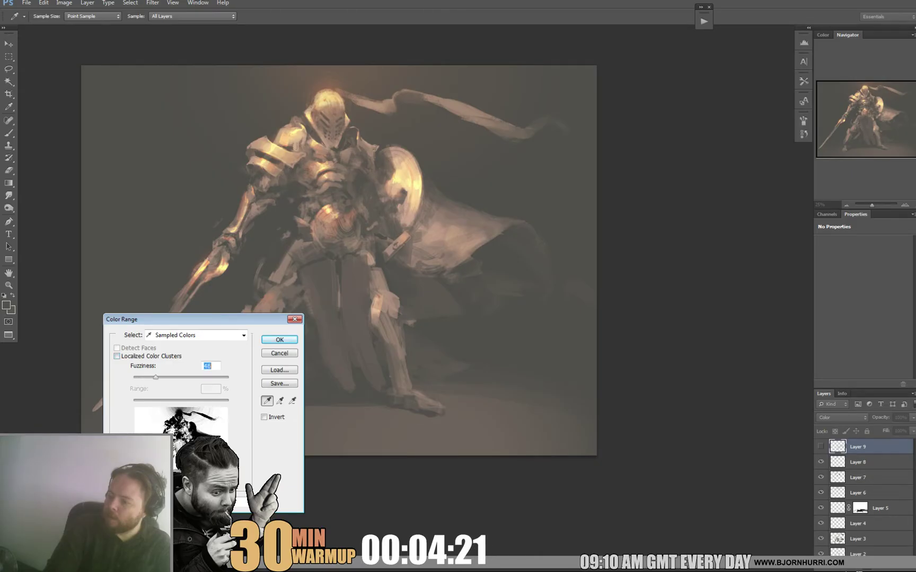
key("Return")
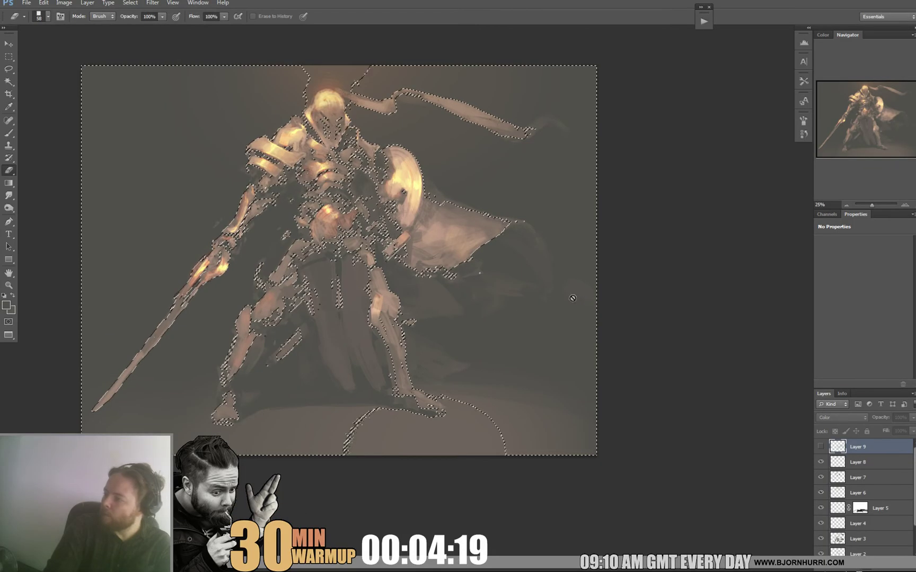
left_click(820, 447)
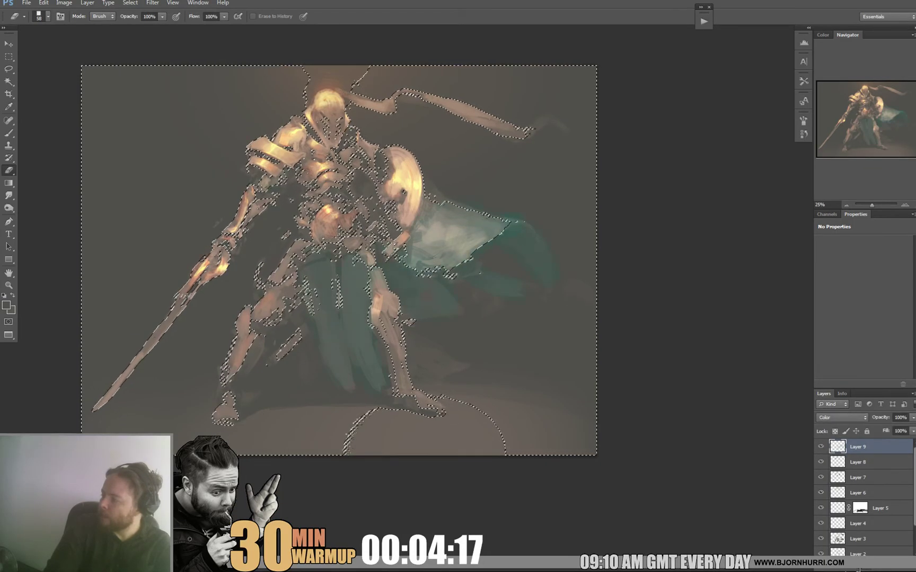
left_click(858, 570)
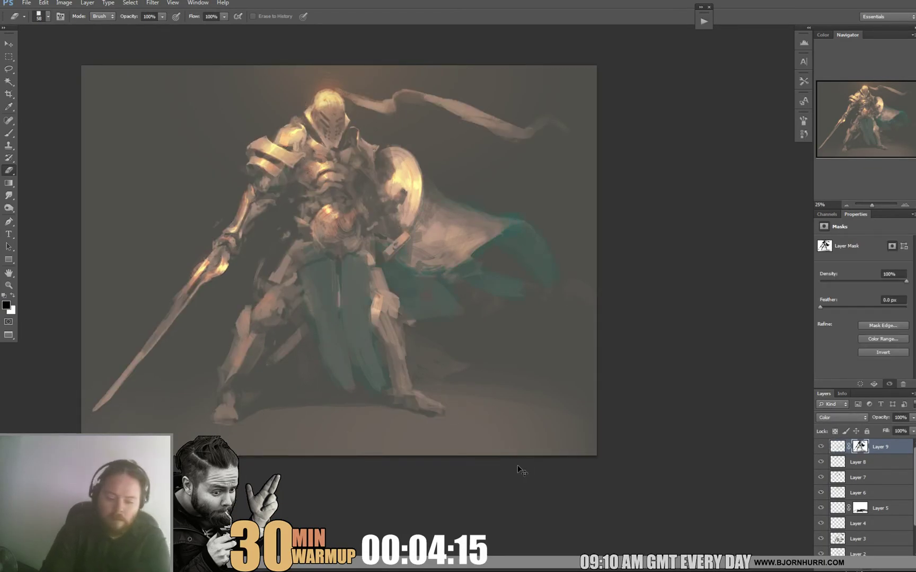
Step: Paint the Layer 9 mask in white using 129 px and 73 px brushes
key("b")
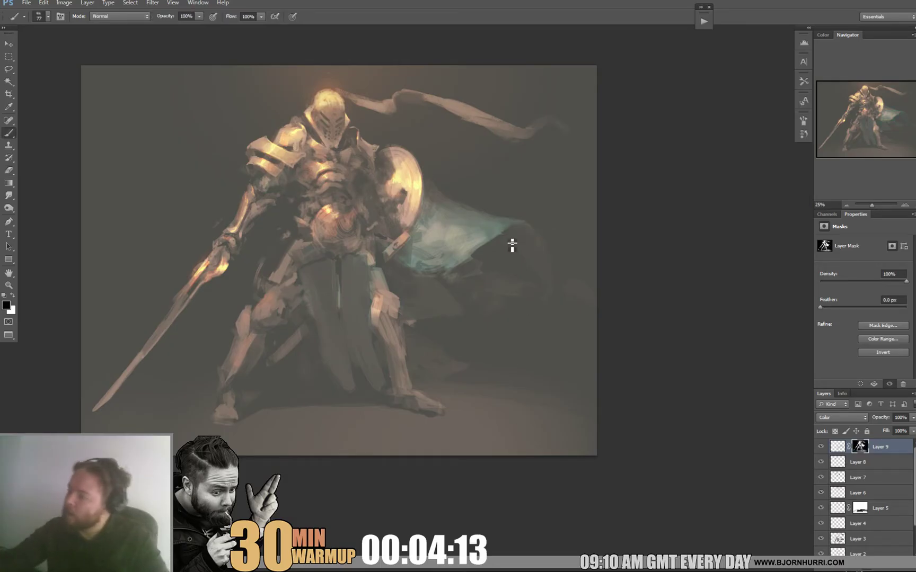
key("x")
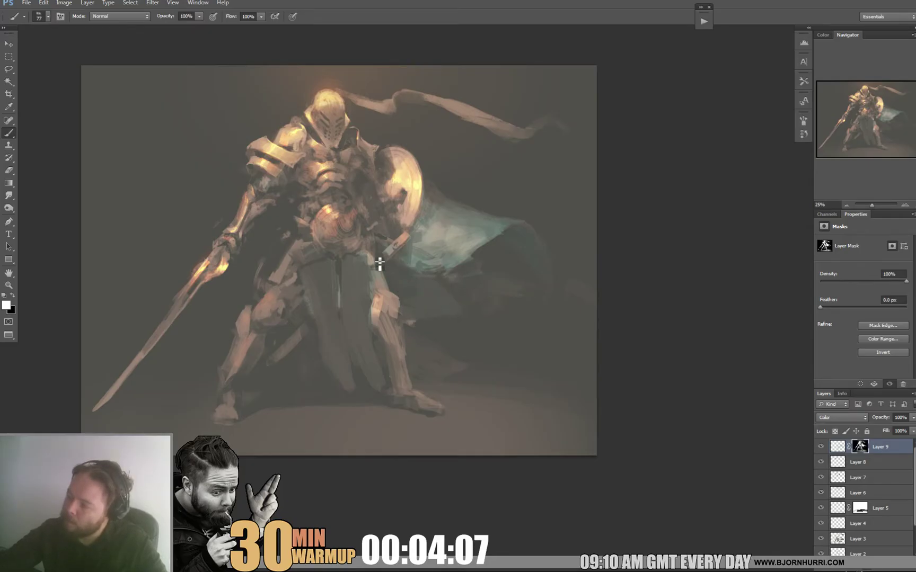
right_click(379, 289)
key("Return")
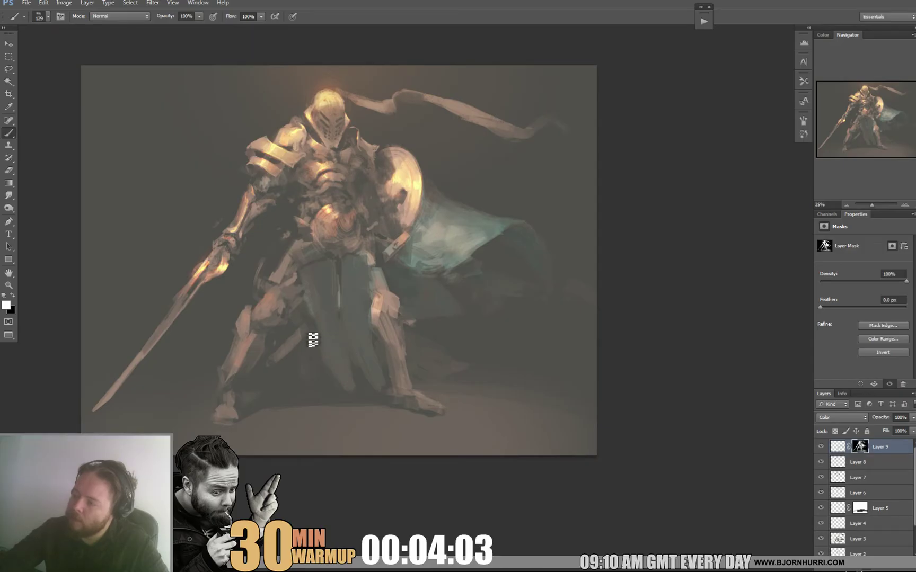
left_click_drag(521, 200, 521, 215)
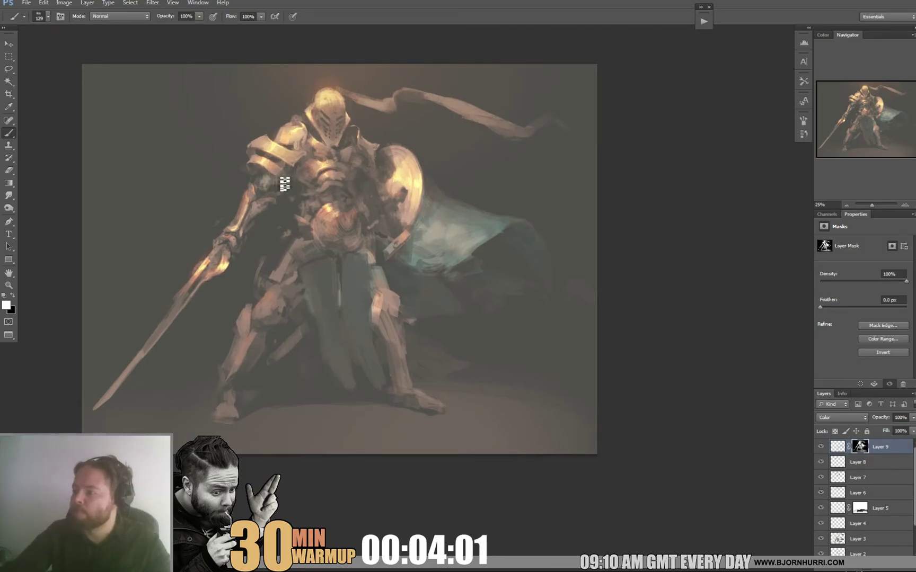
right_click(538, 204)
type("73")
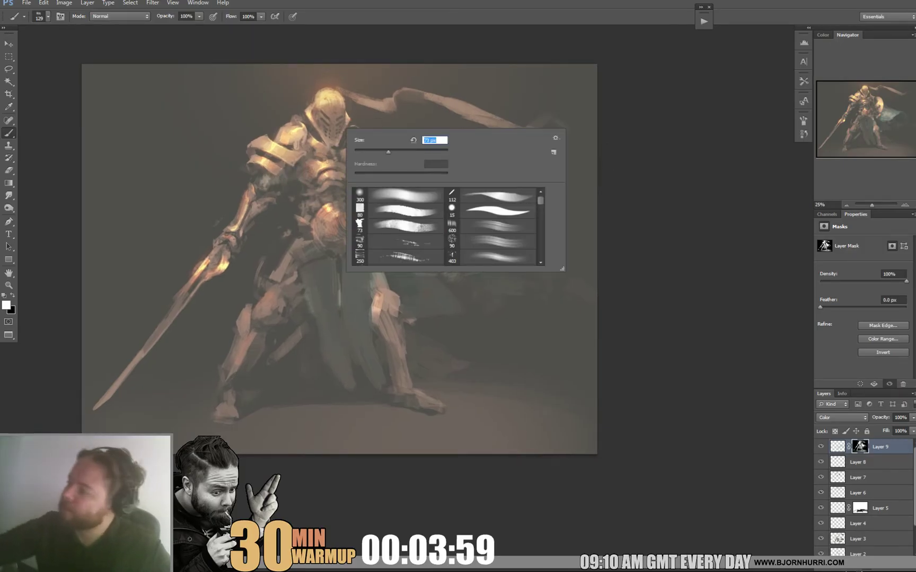
key("Return")
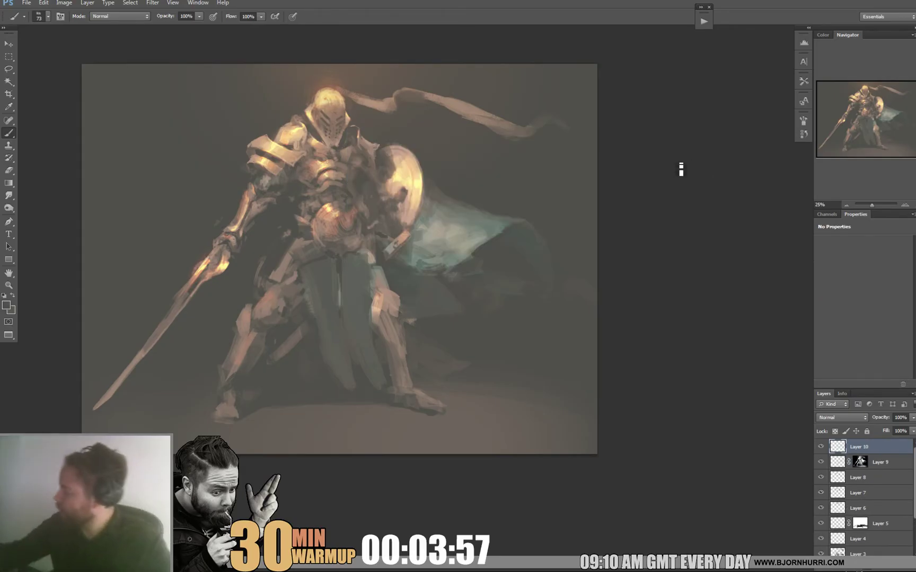
Step: Add a new Color-mode layer and set a 42 px brush
key("ctrl+shift+alt+n")
left_click(841, 418)
left_click(837, 412)
right_click(318, 135)
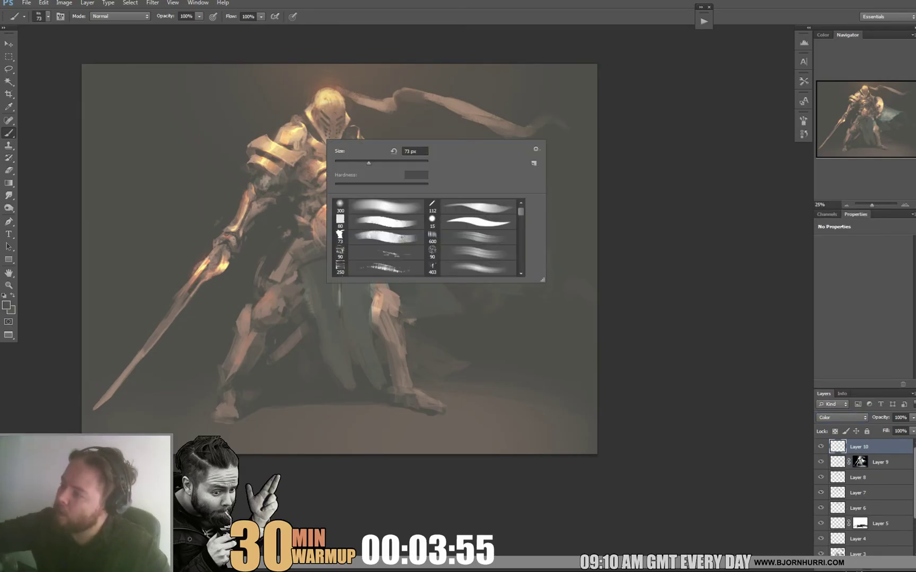
type("42")
key("Return")
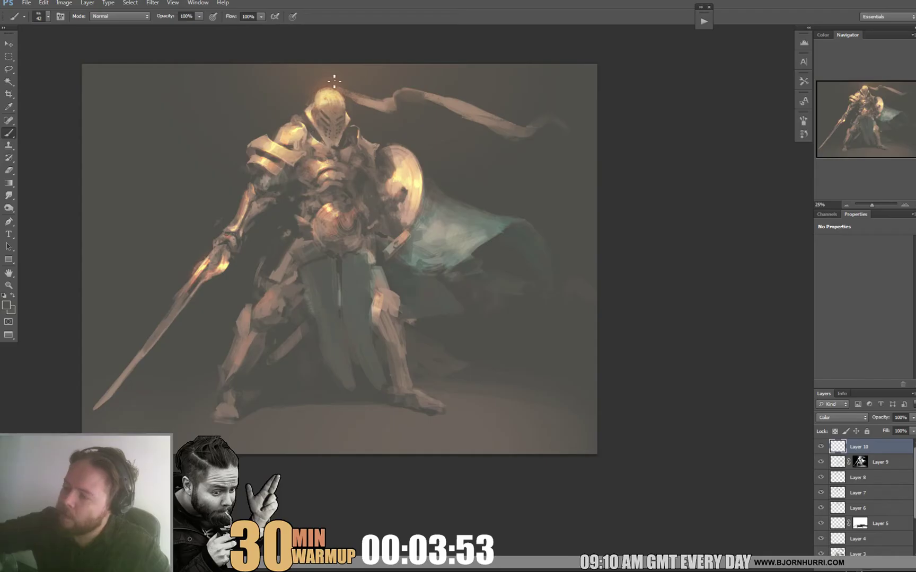
Step: Sample the cape's teal and paint the banner and cape edges at 82 px
left_click(419, 266, "alt")
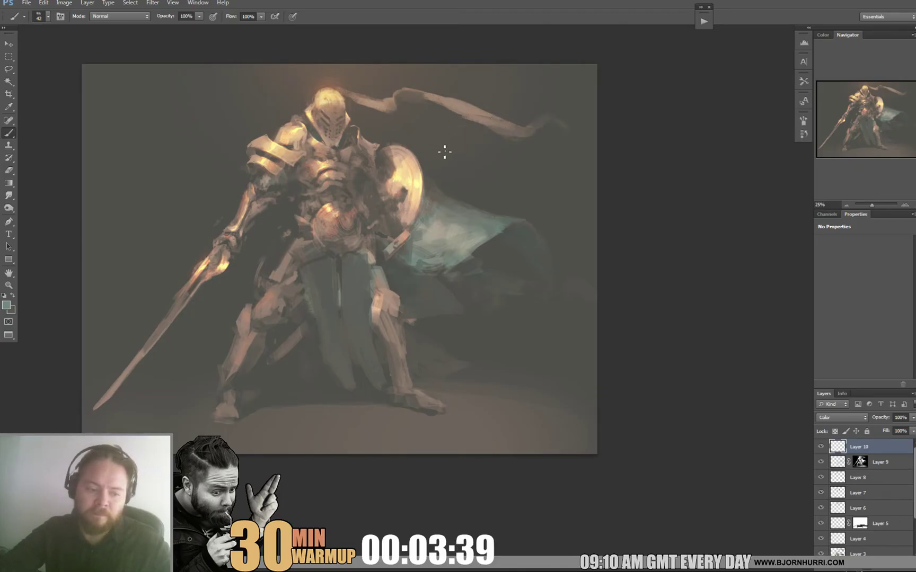
right_click(439, 149)
type("82")
key("Return")
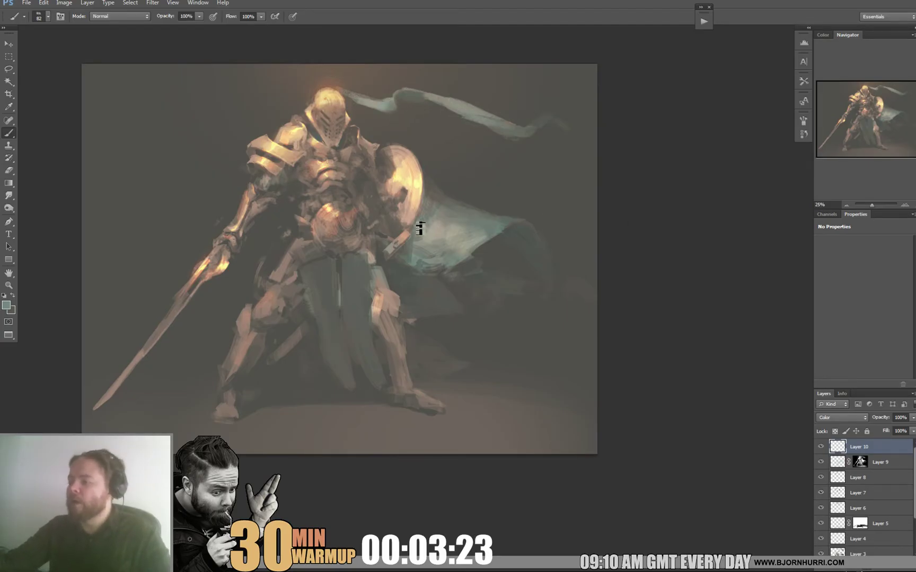
right_click(324, 202)
key("Escape")
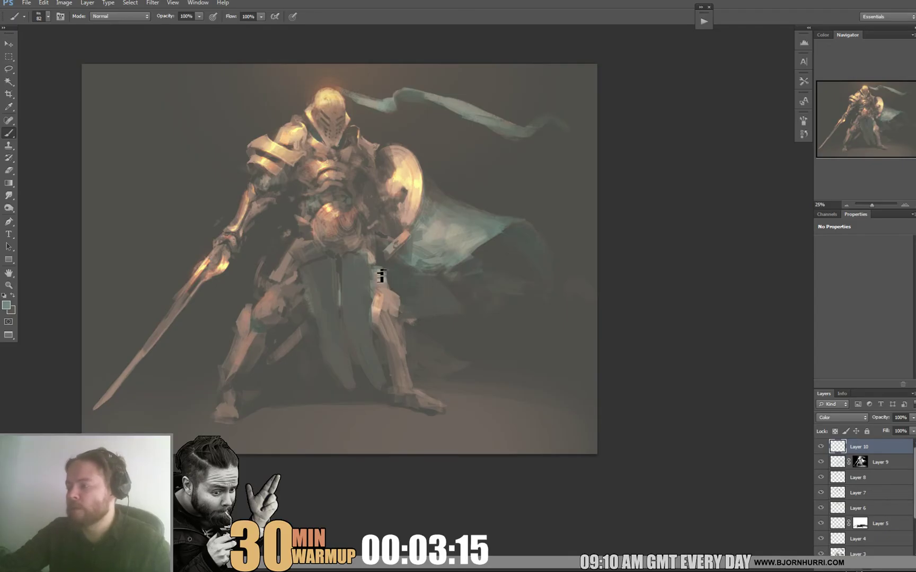
Step: On Layer 9, cancel an accidental crop, erase and repaint the mask, then select Layer 10
key("e")
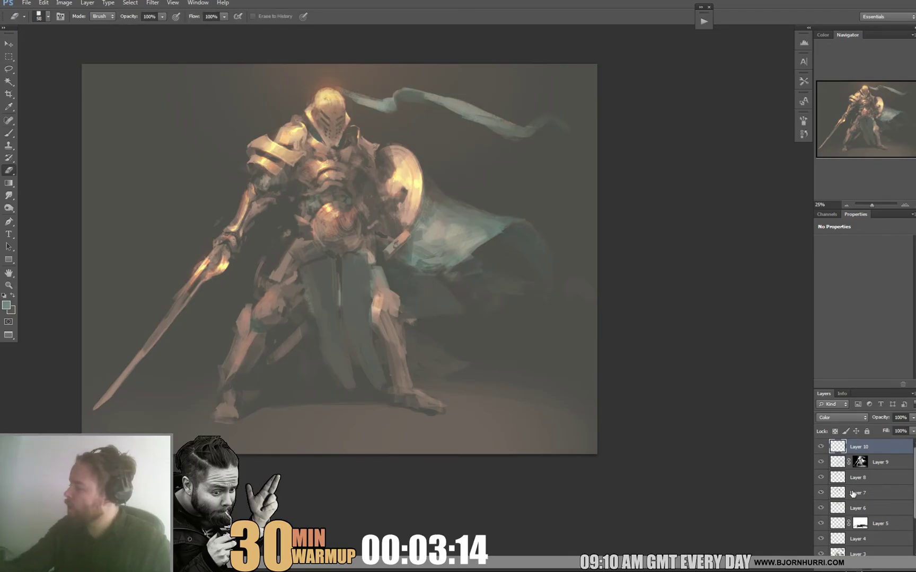
key("alt+bracketleft")
key("c")
key("x")
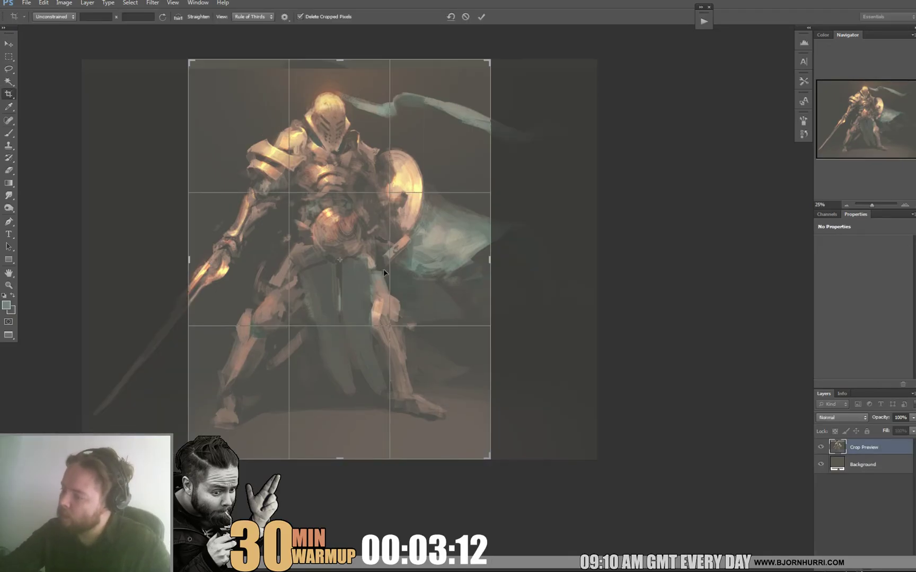
key("Escape")
key("b")
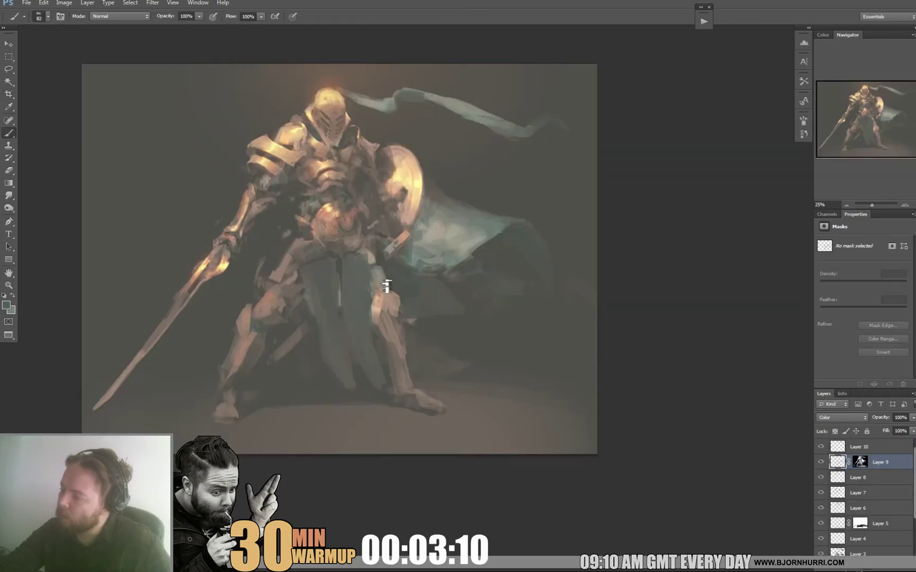
key("e")
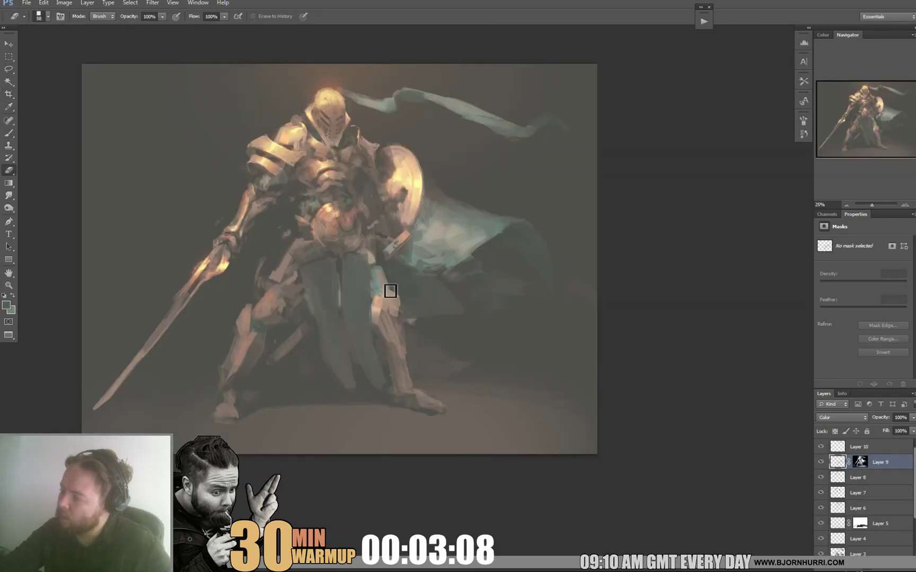
key("b")
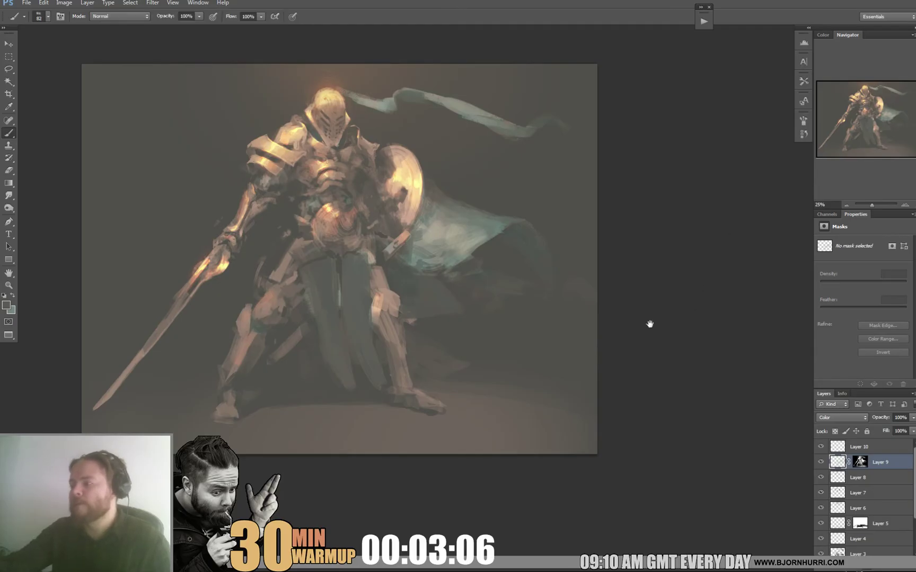
key("e")
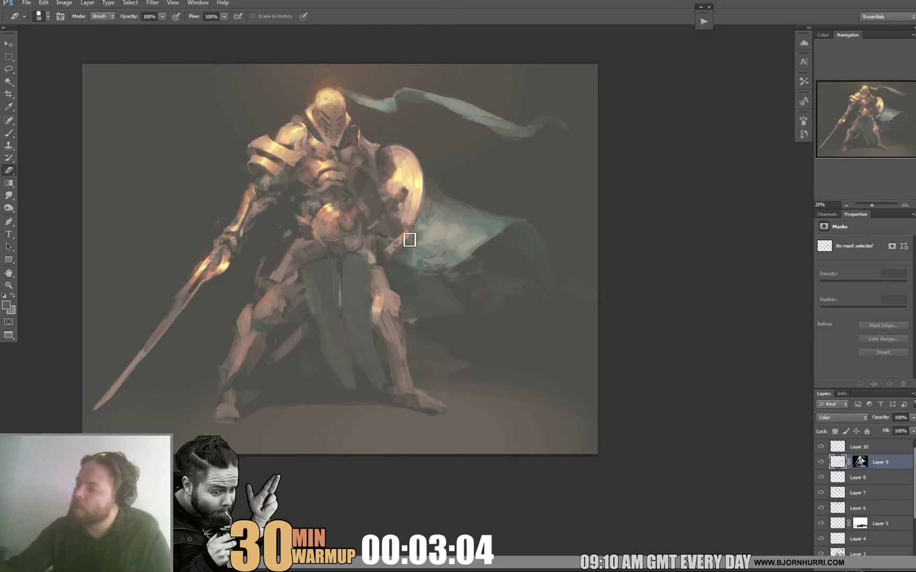
key("b")
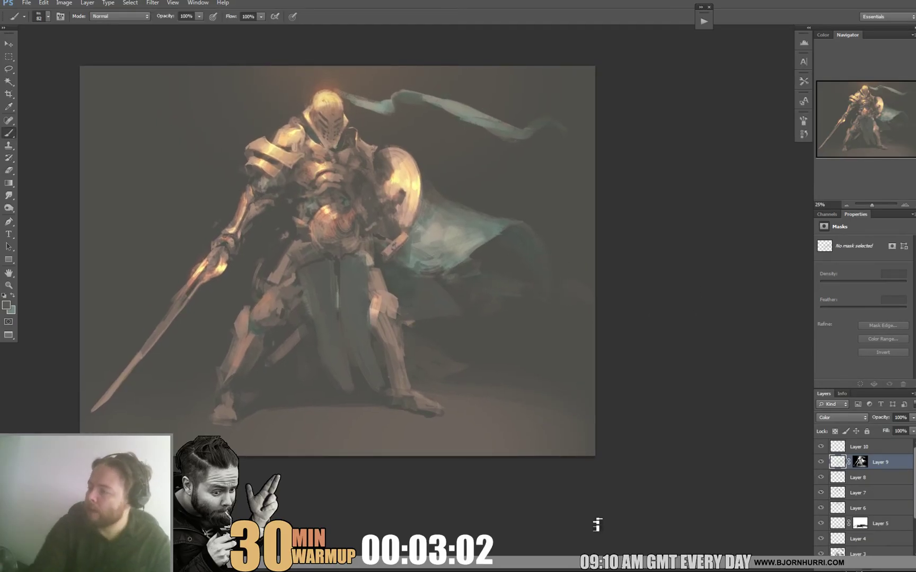
left_click(842, 449)
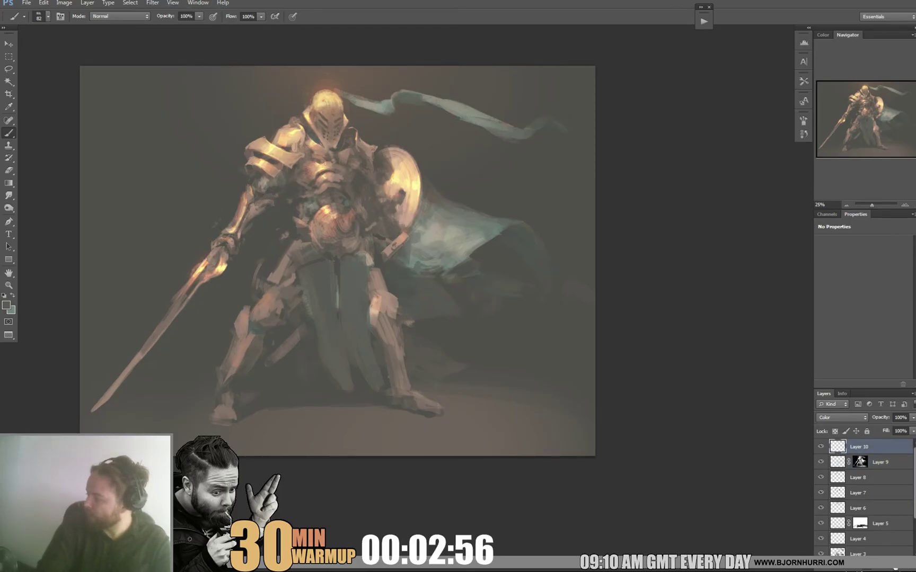
Step: Add a Color Burn layer and drag a warm tan gradient down from the top
left_click(895, 568)
left_click(839, 417)
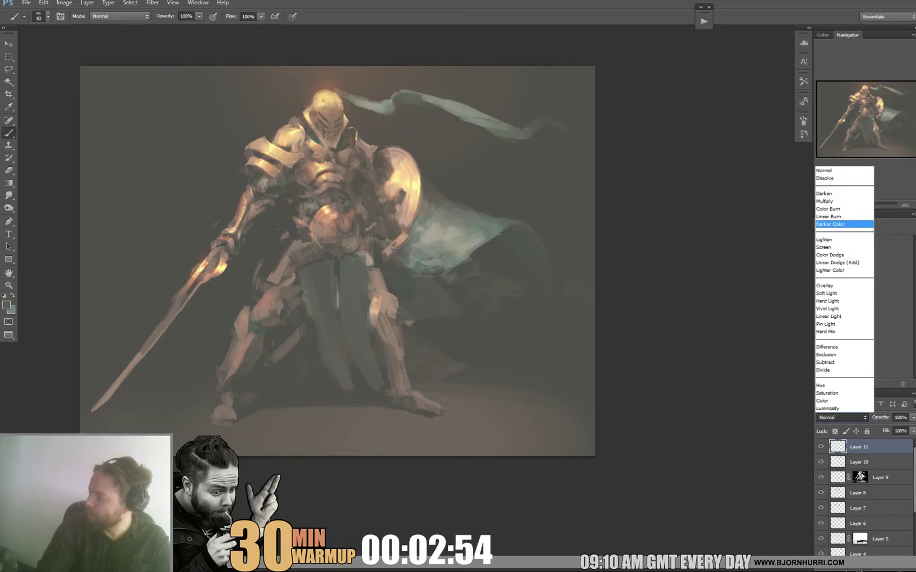
key("Up")
key("Up")
key("Return")
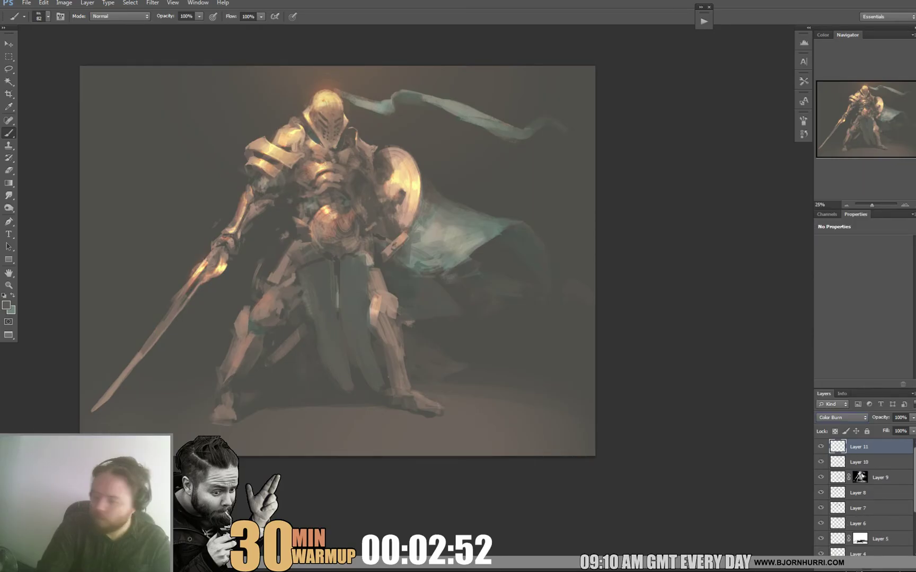
left_click(315, 168, "alt")
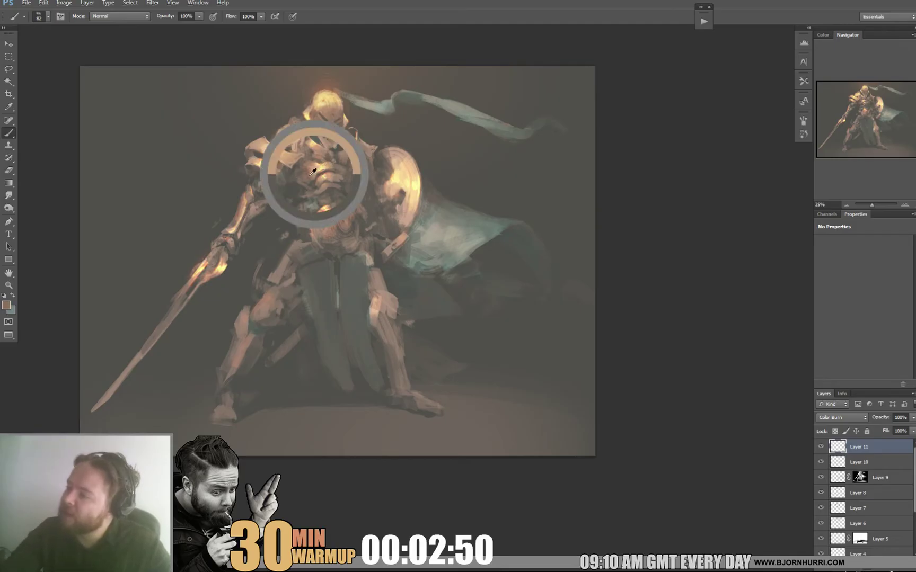
key("g")
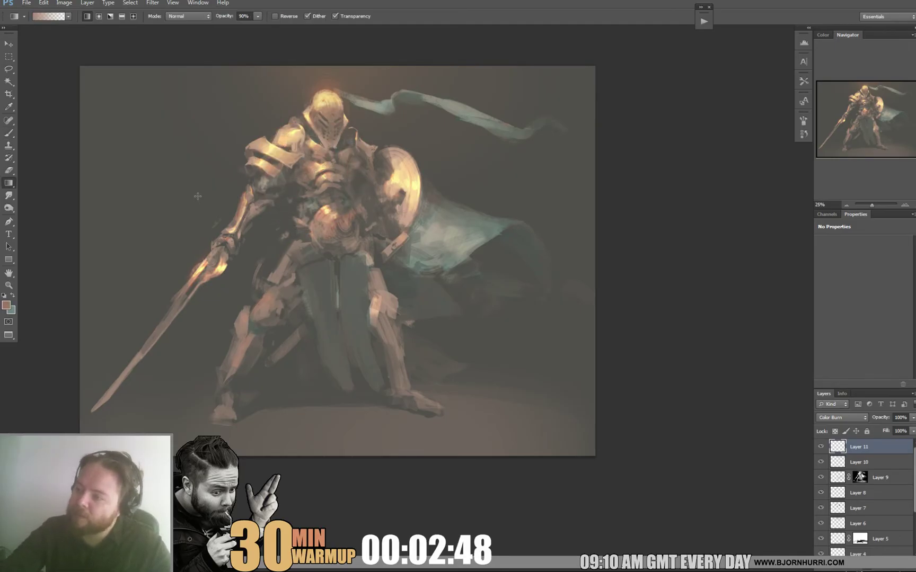
left_click_drag(227, 106, 227, 348)
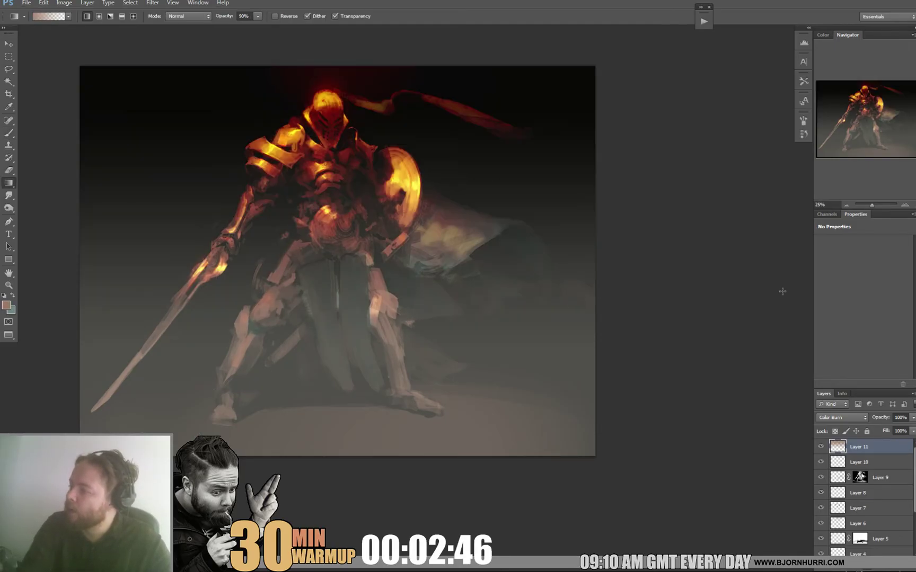
Step: Lower the Color Burn layer's fill to 54% and opacity to 50%
left_click(913, 432)
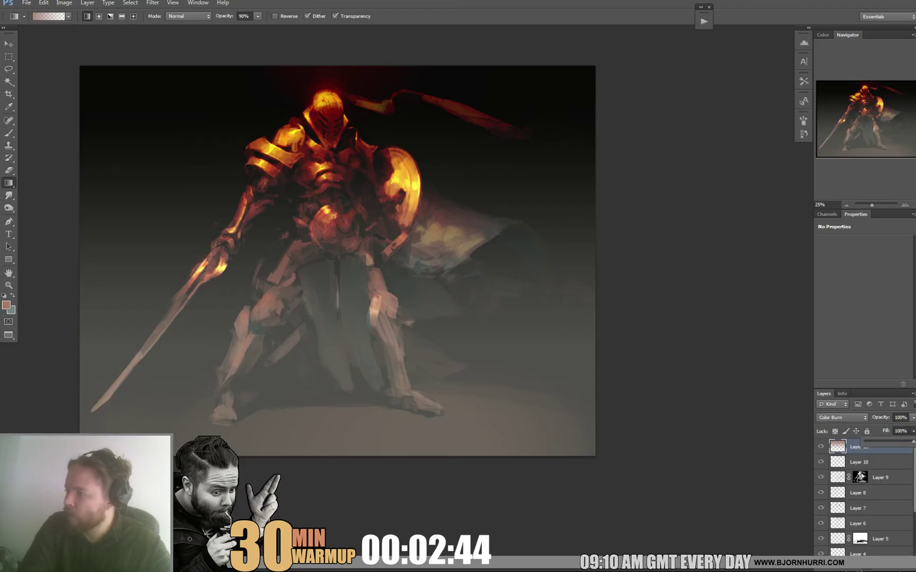
left_click_drag(913, 441, 893, 442)
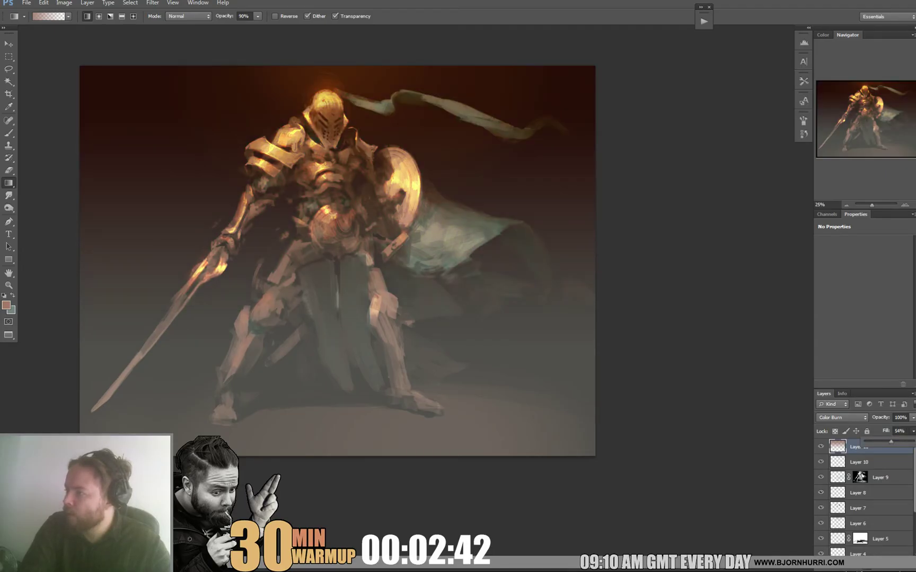
left_click(913, 418)
left_click_drag(913, 428, 892, 428)
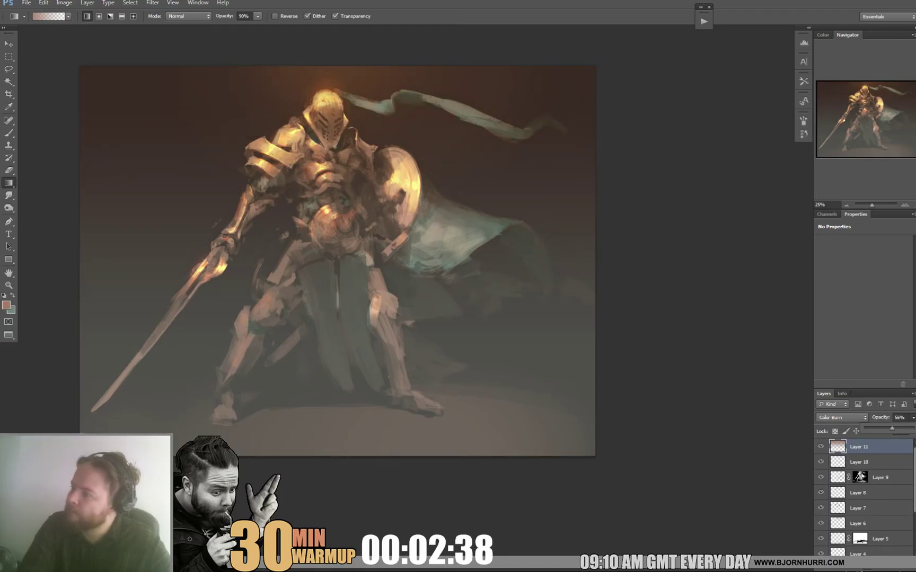
left_click(858, 566)
Step: Add a Color Lookup adjustment and preview Candlelight, Crisp_Warm and DropBlues 3DLUT looks
left_click(859, 500)
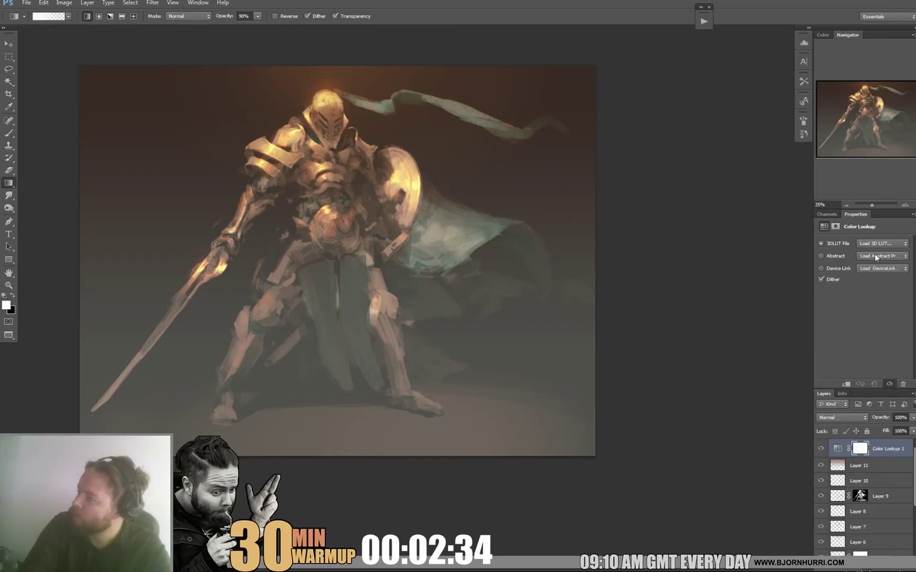
key("Down")
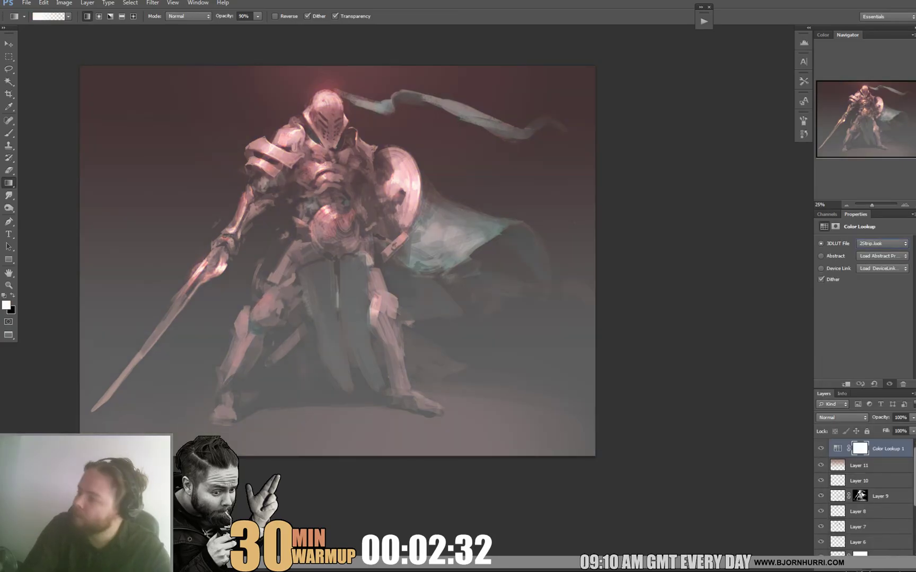
key("Down")
key("Down")
key("Down")
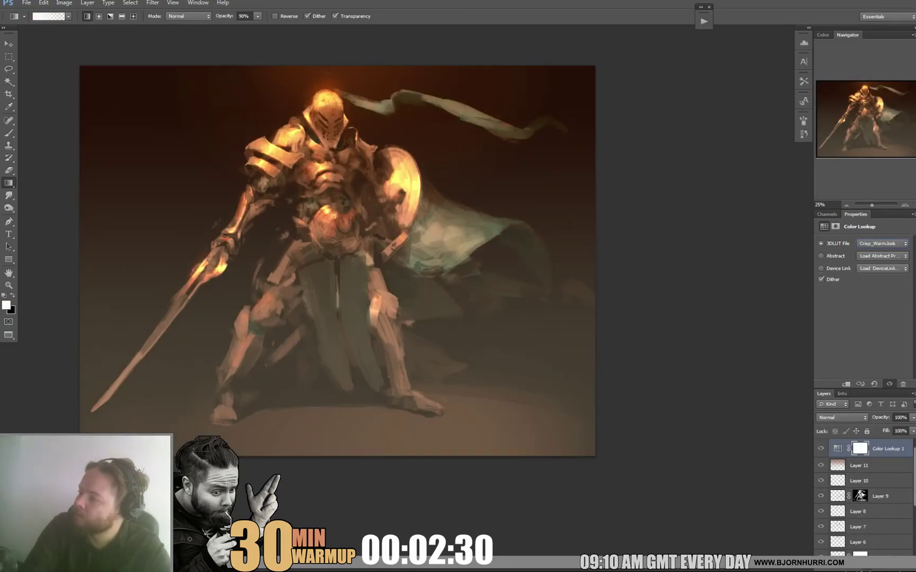
key("Down")
key("Up")
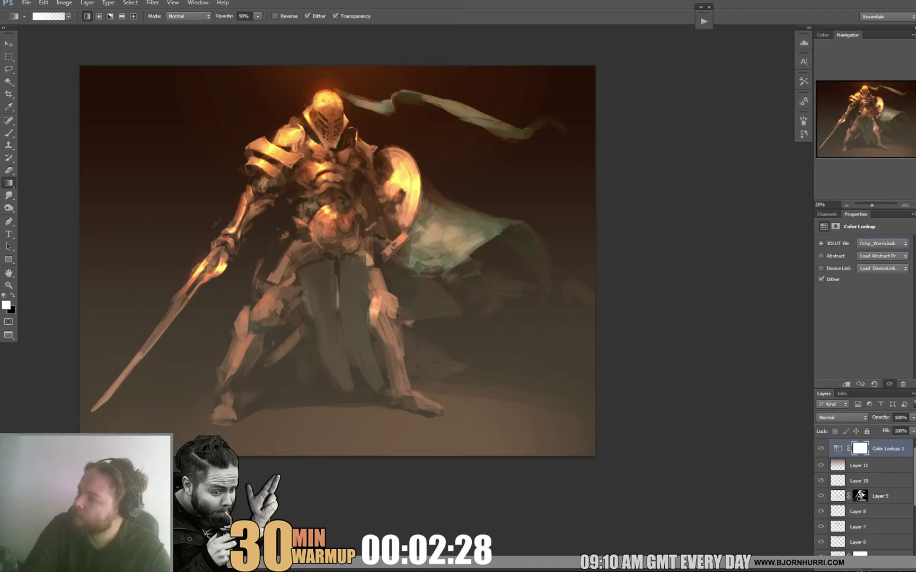
key("Down")
key("Down")
key("Down")
key("Up")
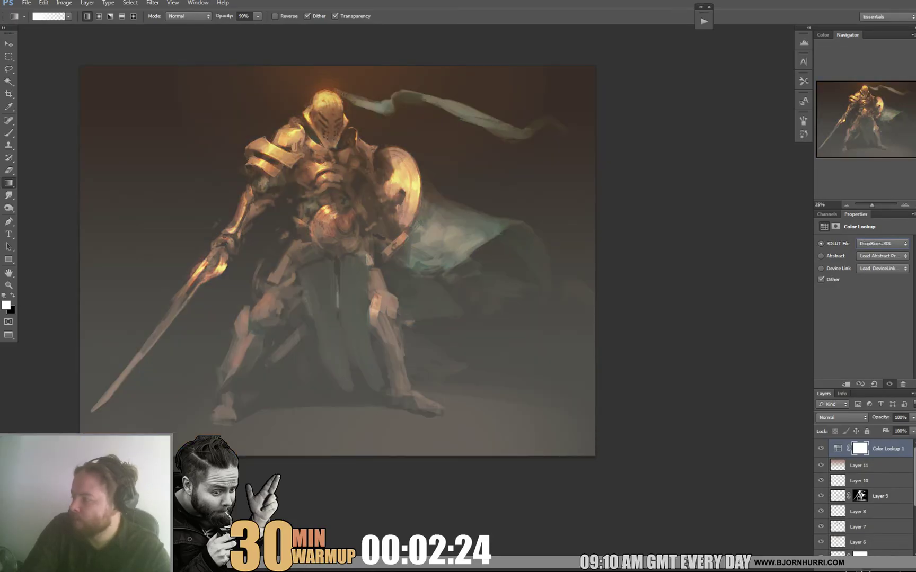
key("ctrl+comma")
key("ctrl+comma")
key("ctrl+comma")
key("ctrl+comma")
Step: Try Color and Dissolve blending on the lookup layer, then return it to Normal
left_click(842, 418)
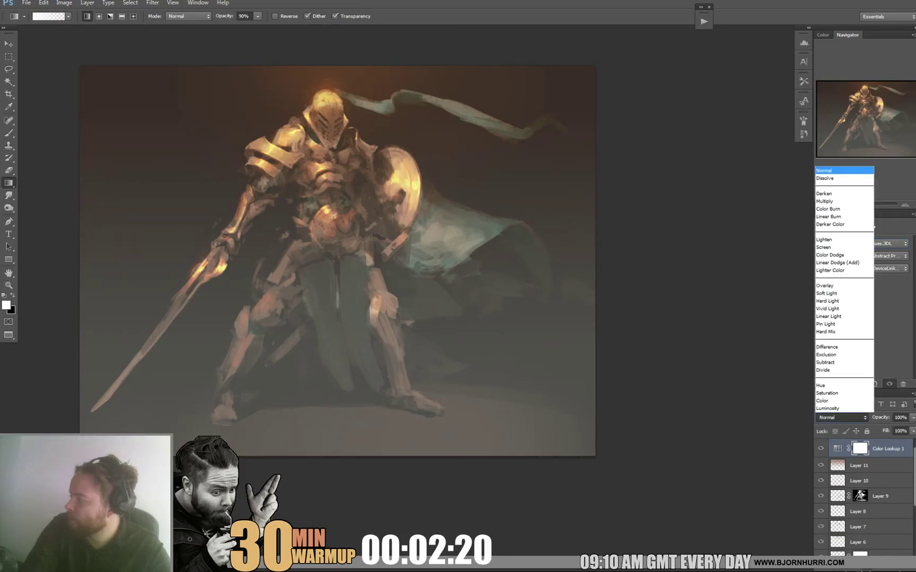
key("ctrl+comma")
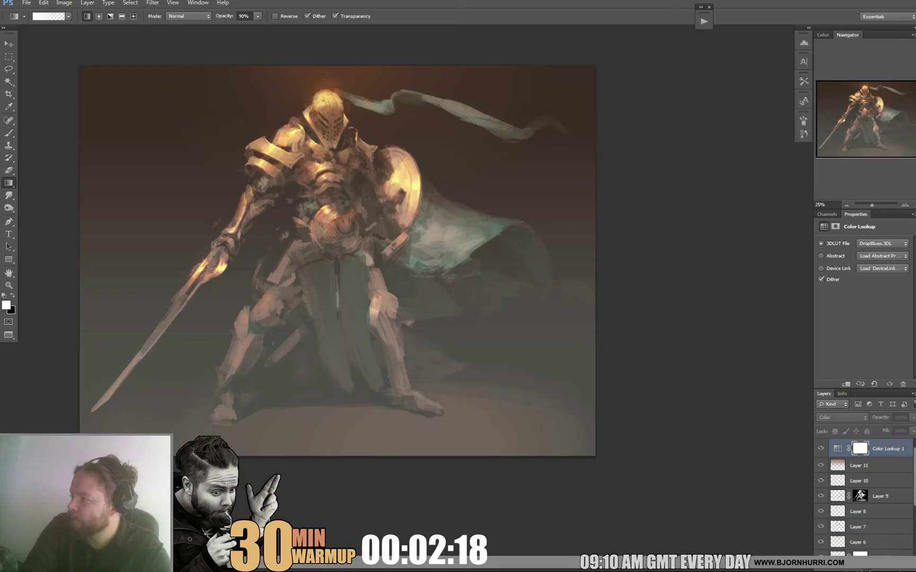
key("ctrl+comma")
key("ctrl+comma")
key("ctrl+comma")
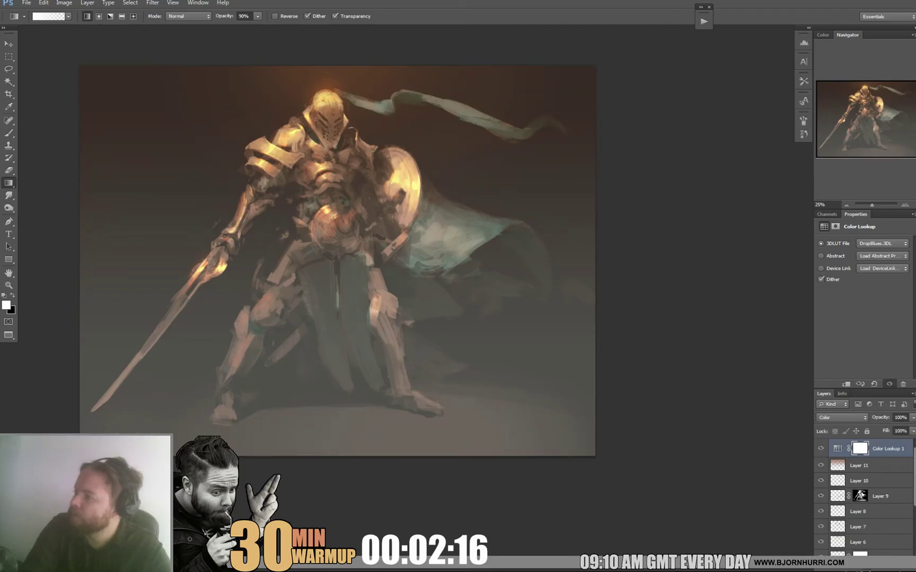
key("ctrl+comma")
key("ctrl+comma")
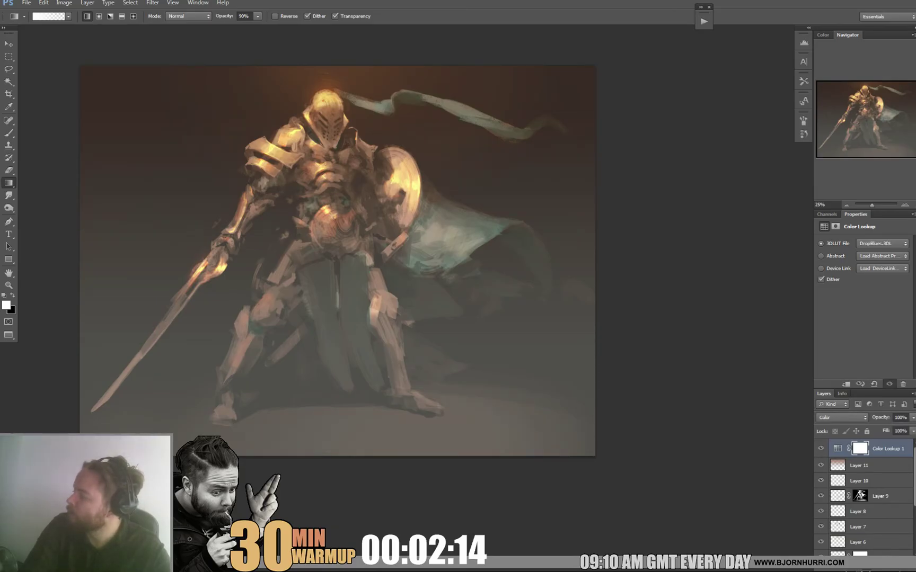
left_click(842, 418)
left_click(833, 182)
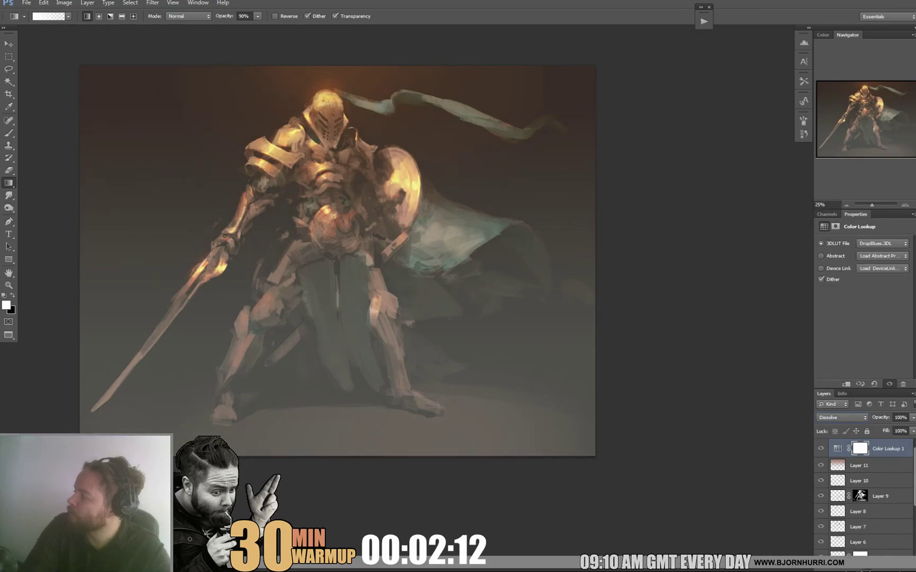
left_click(841, 418)
left_click(833, 170)
Step: Browse further LUT presets, settle on TensionGreen.3DL and blend it in Color mode
left_click(883, 243)
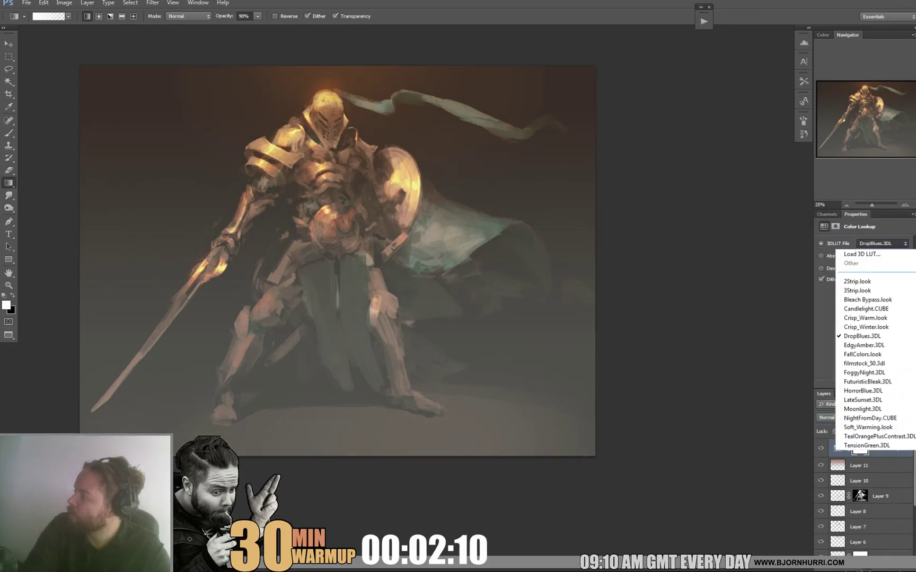
left_click(863, 345)
key("Down")
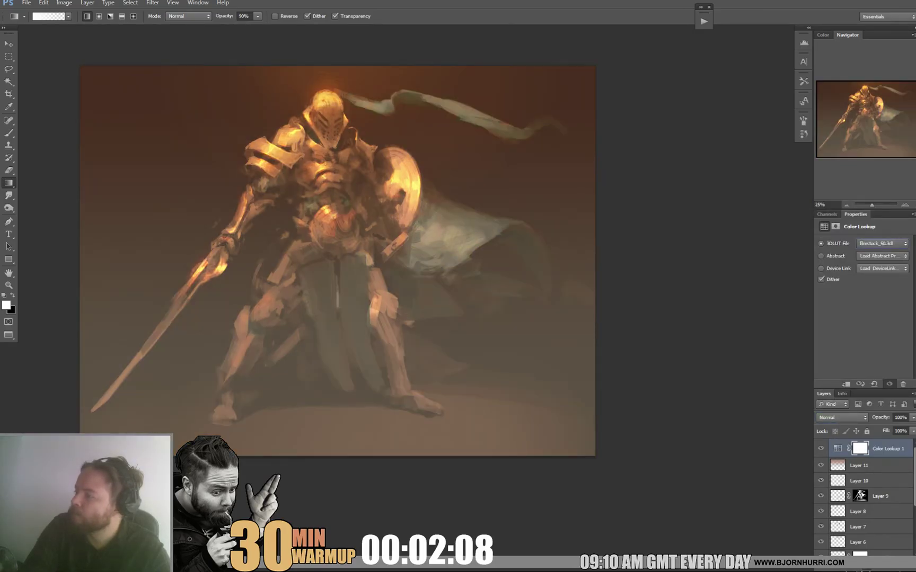
key("Down")
key("Down")
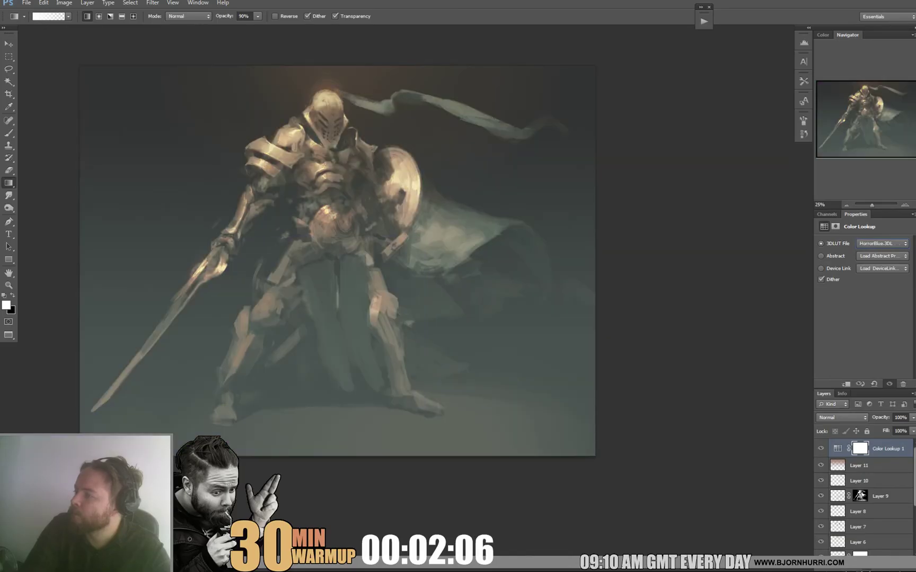
key("Down")
key("Down")
key("Down")
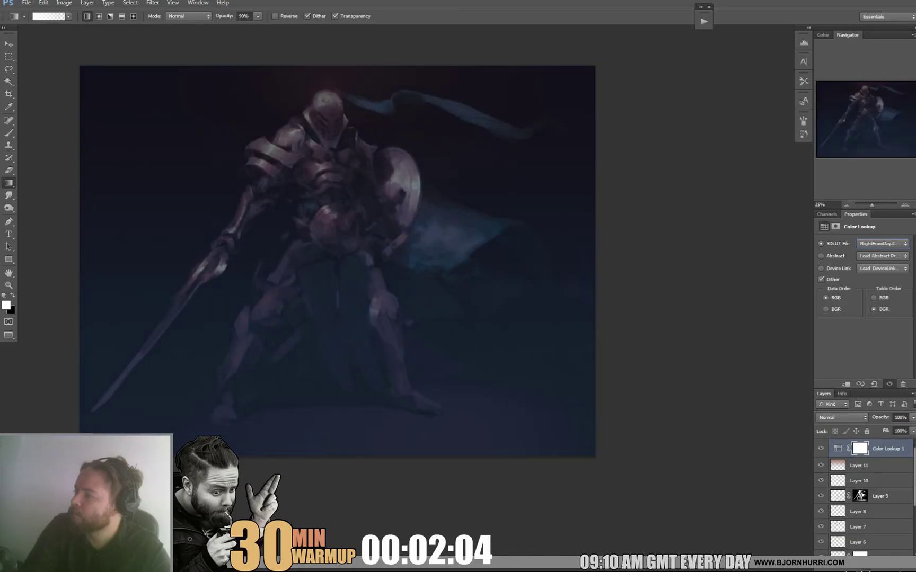
key("Down")
key("Down")
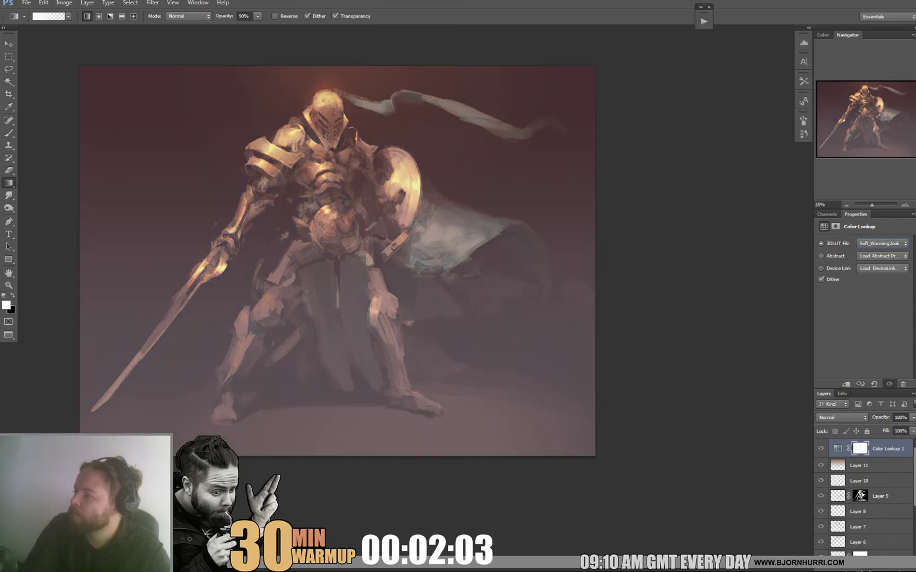
key("Down")
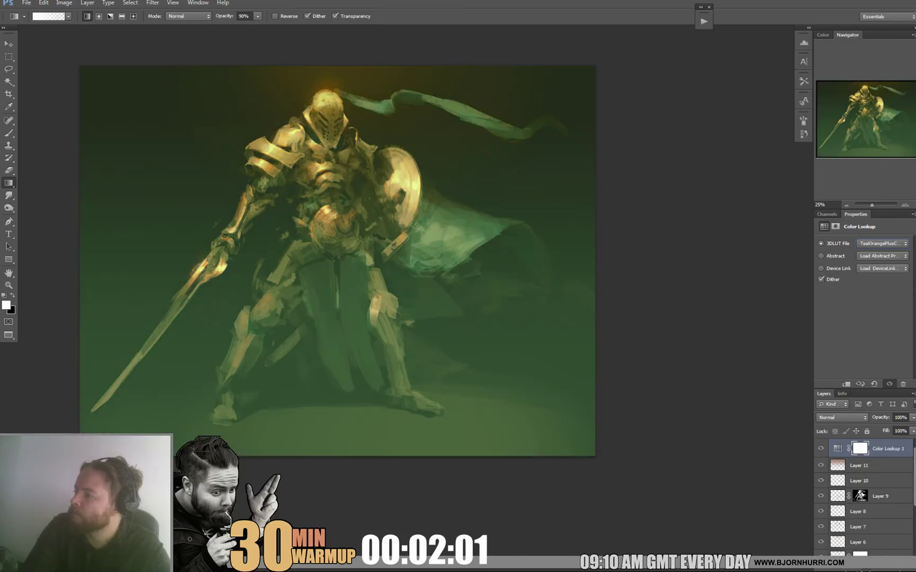
key("Down")
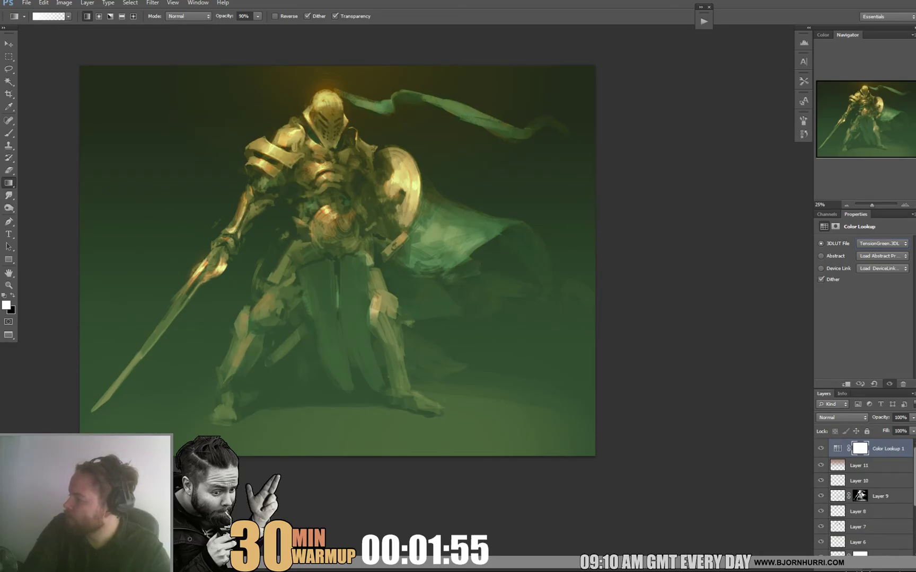
left_click(821, 449)
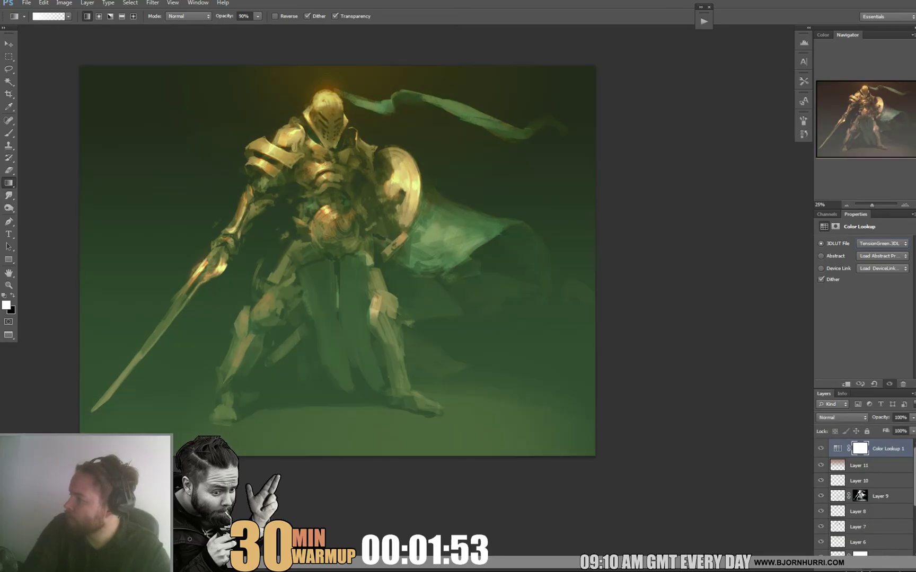
left_click(842, 417)
left_click(827, 398)
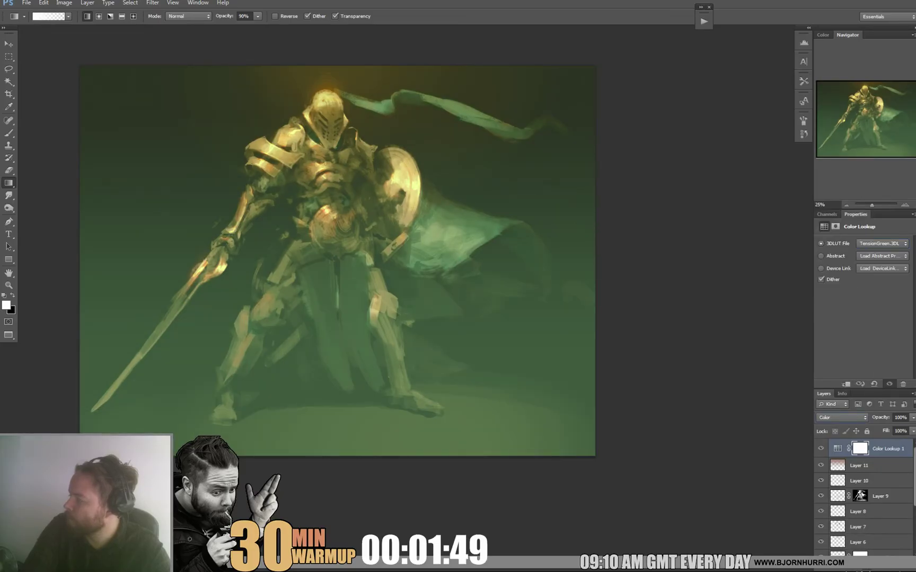
Step: Duplicate the TensionGreen lookup at 78% opacity and add a Hue/Saturation adjustment layer
key("ctrl+j")
left_click(842, 418)
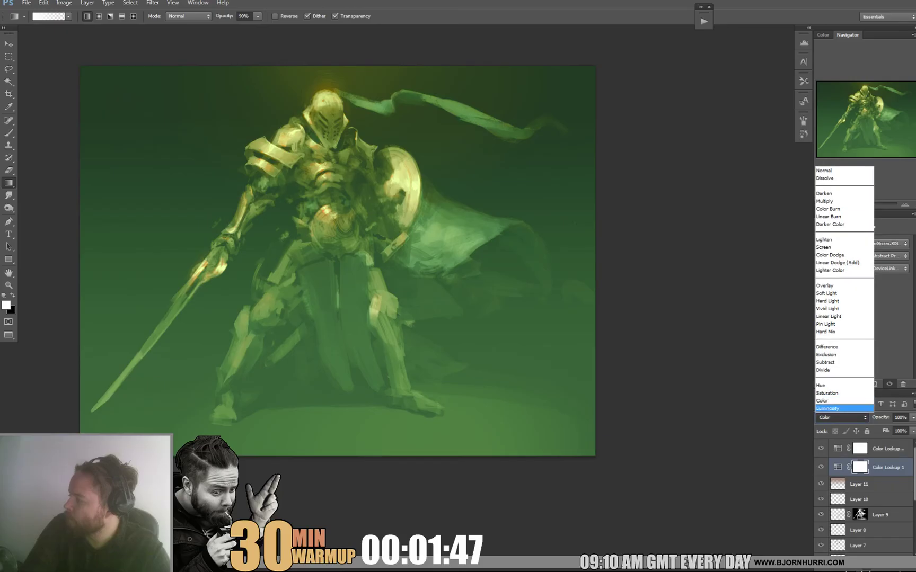
left_click(826, 408)
left_click(913, 418)
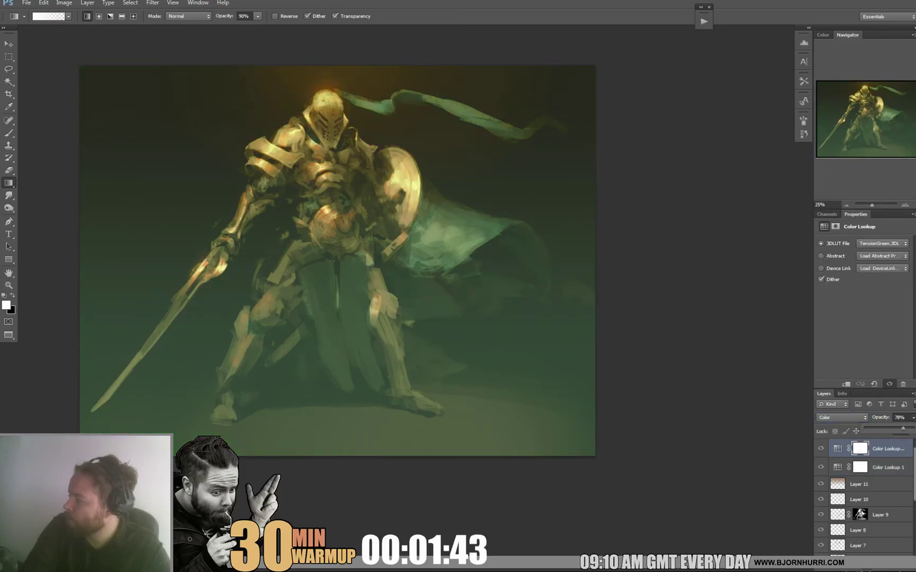
left_click(858, 563)
left_click(861, 446)
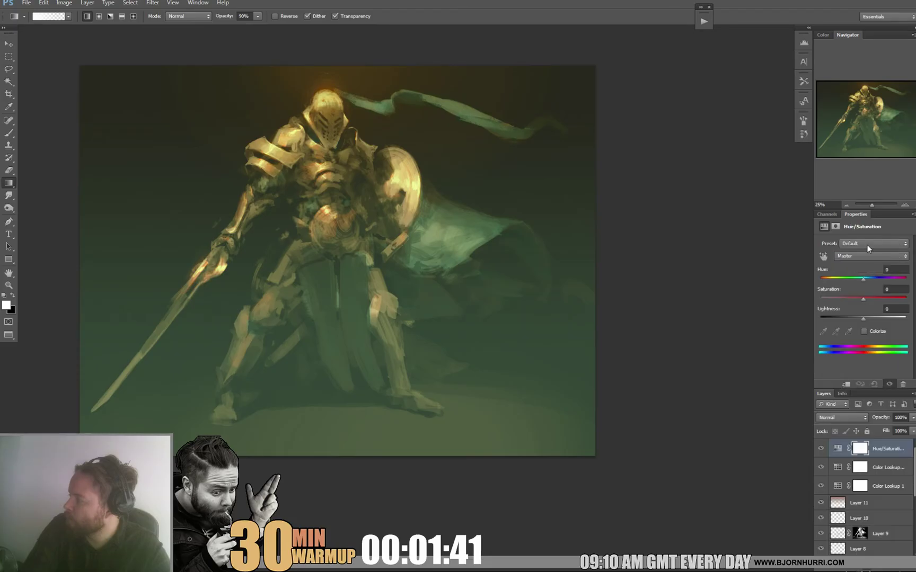
Step: Set Hue/Saturation saturation to -36 and switch that layer to Color blending
left_click(847, 299)
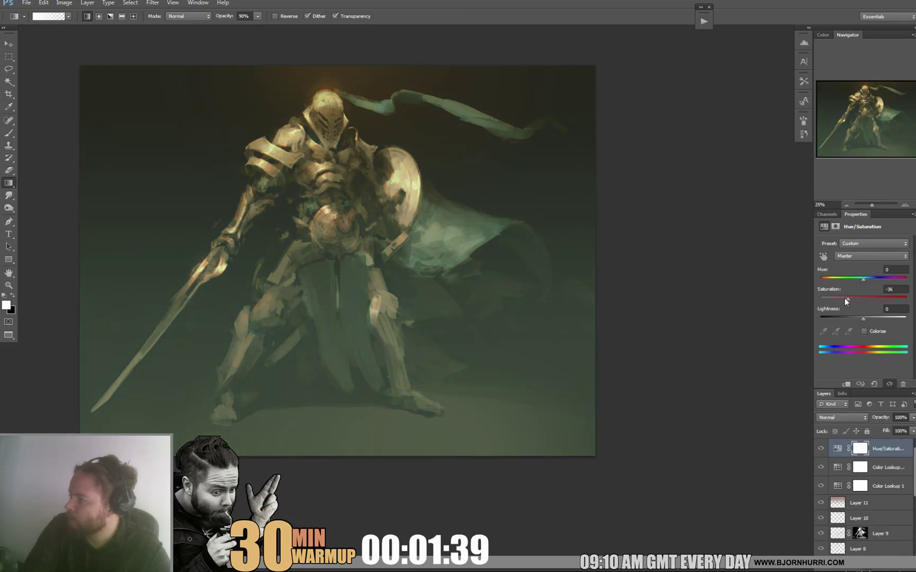
left_click(842, 417)
left_click(830, 400)
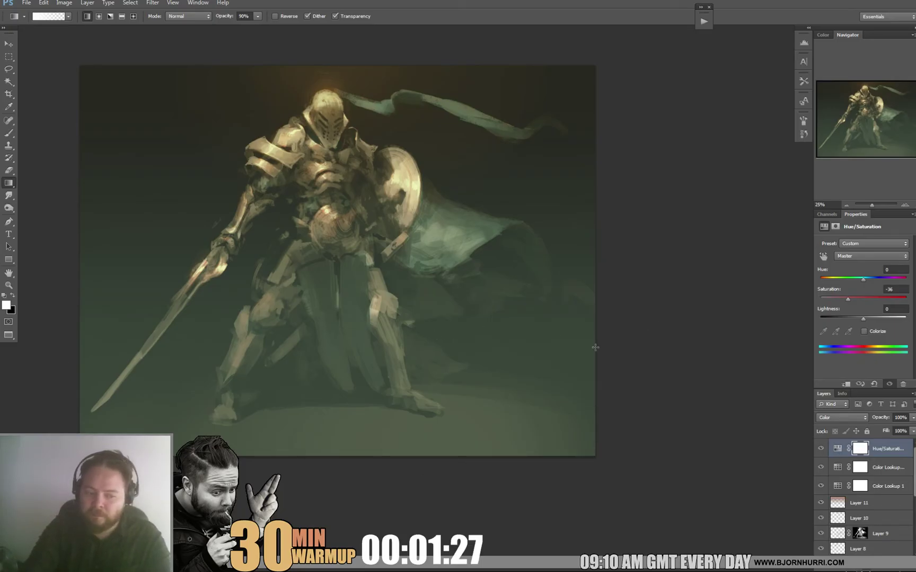
Step: Add a new Color Dodge layer and pick an orange-brown paint colour
key("b")
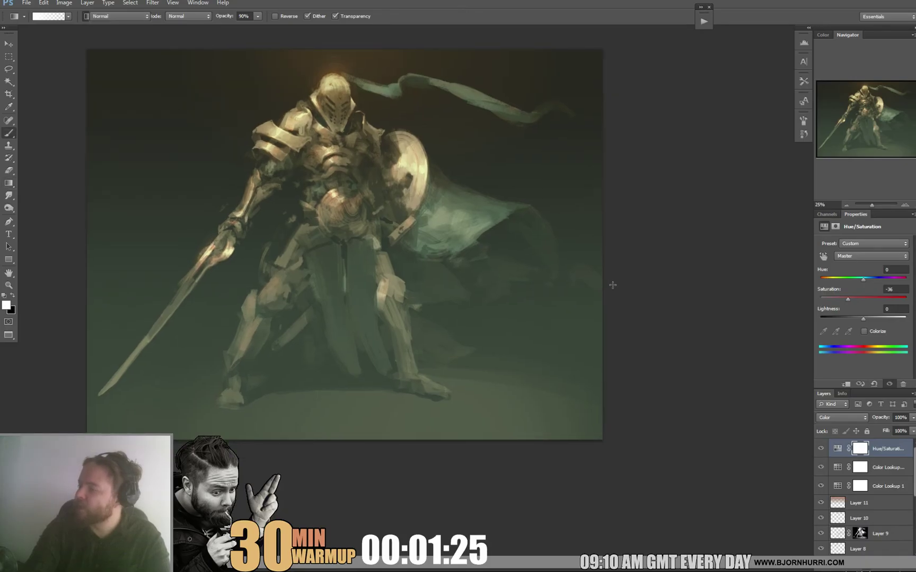
key("ctrl+shift+alt+n")
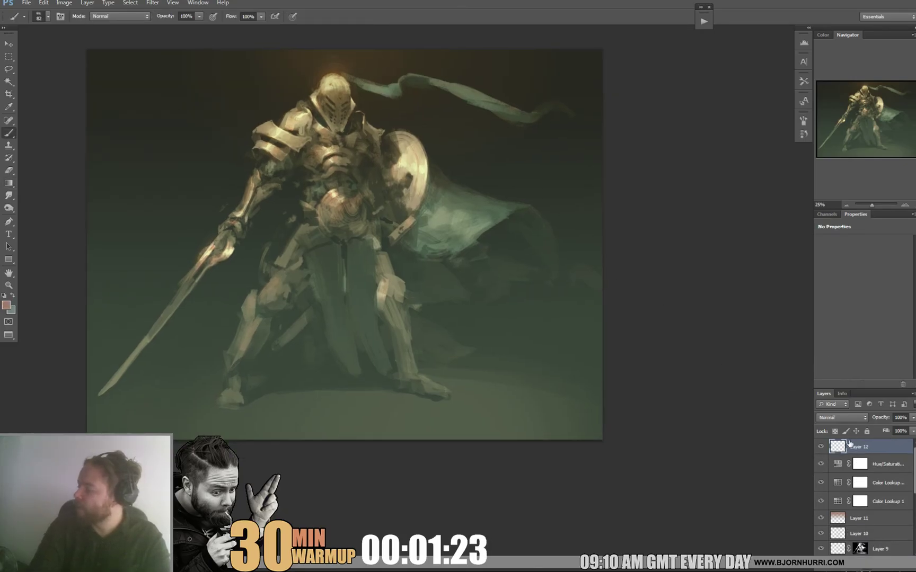
left_click(842, 418)
key("Return")
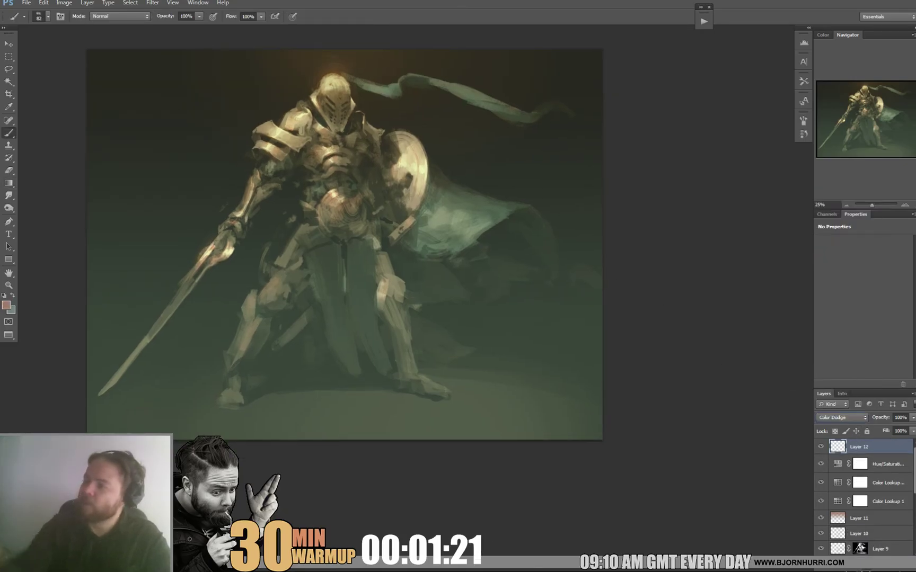
left_click(334, 73, "alt")
Step: Paint dodge glow on the ground around the feet with a reduced 300 px soft brush
left_click_drag(487, 240, 508, 131)
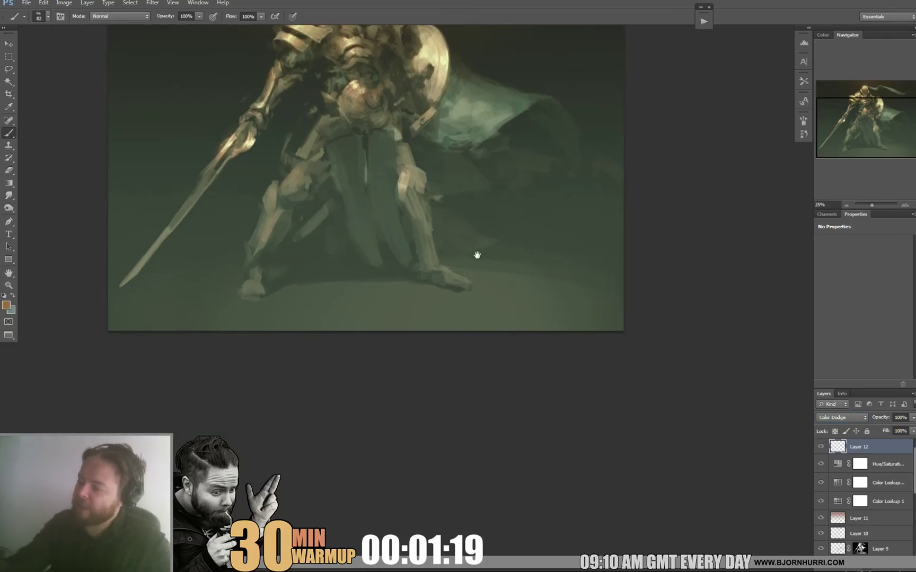
right_click(406, 278)
left_click(461, 344)
key("Down")
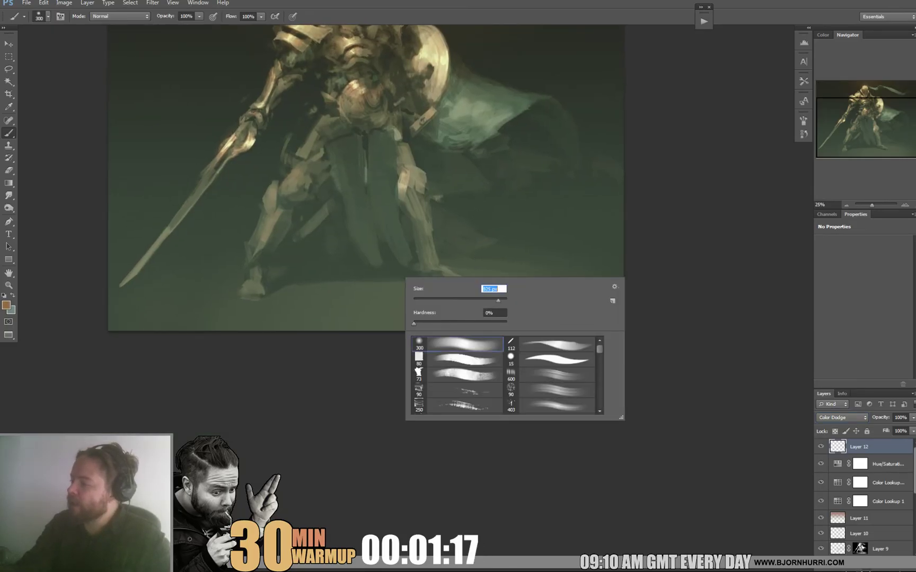
key("Return")
left_click_drag(233, 292, 477, 287)
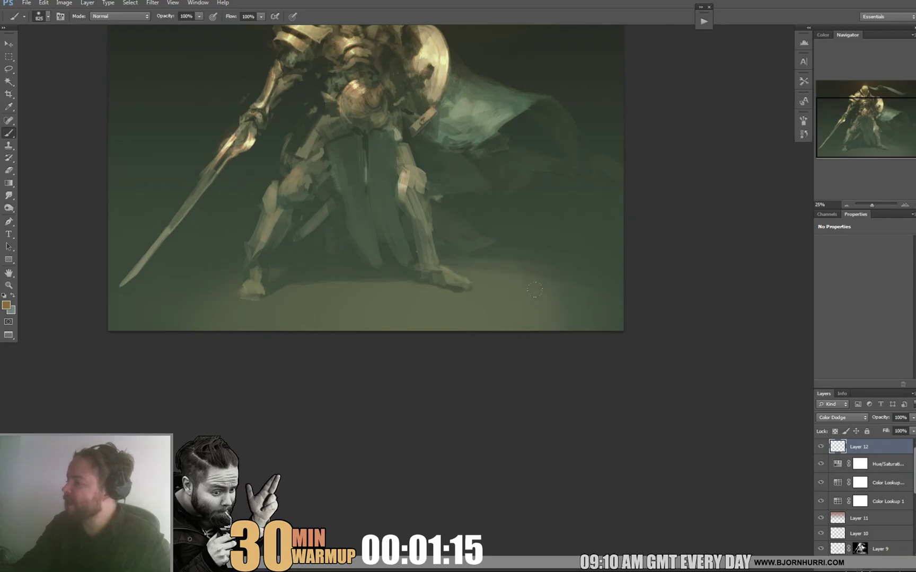
left_click_drag(535, 290, 588, 305)
left_click_drag(281, 310, 210, 294)
Step: Erase excess ground glow and reposition the view on the knight's feet
key("e")
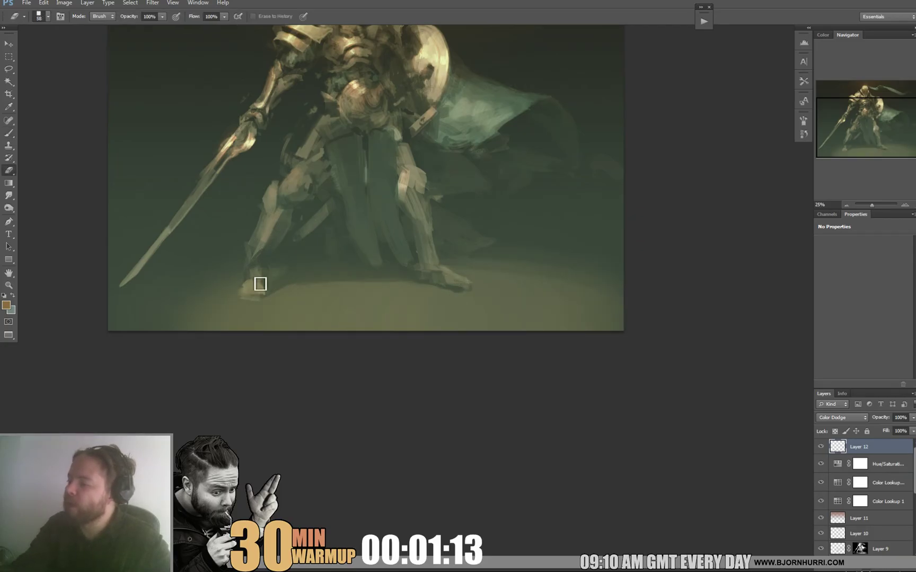
left_click_drag(260, 272, 281, 303)
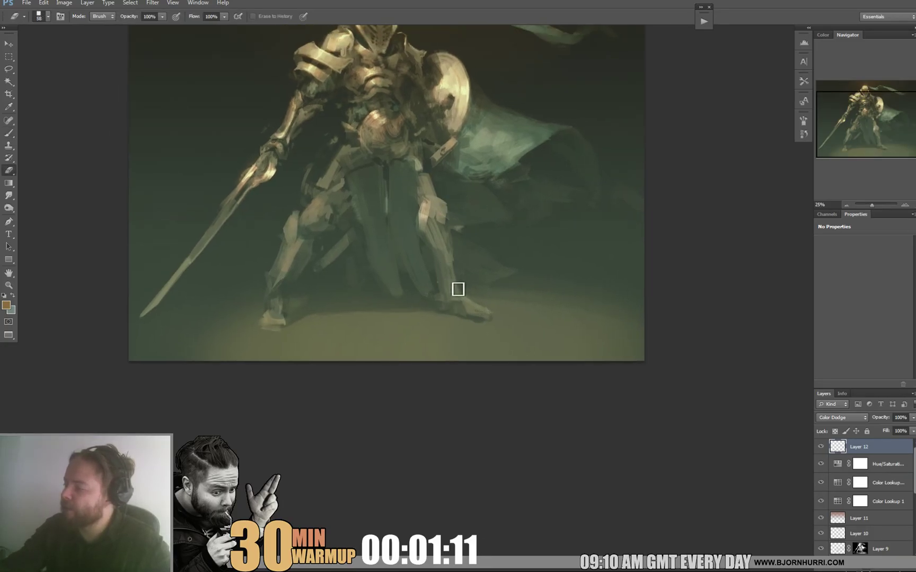
left_click_drag(468, 221, 457, 285)
key("b")
left_click_drag(580, 256, 511, 249)
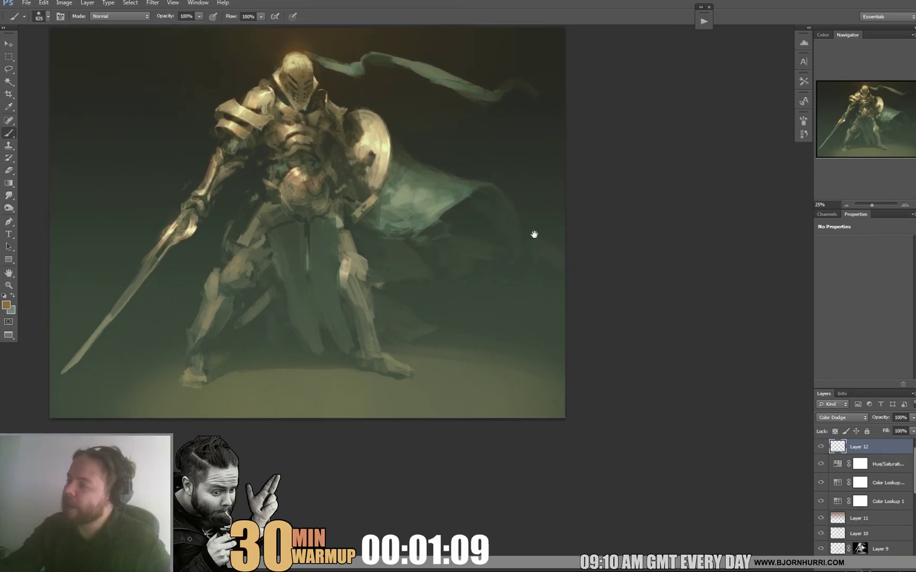
Step: Paint dodge highlights on the armour at 58, 45 and 114 px brush sizes
right_click(302, 246)
type("58")
key("Return")
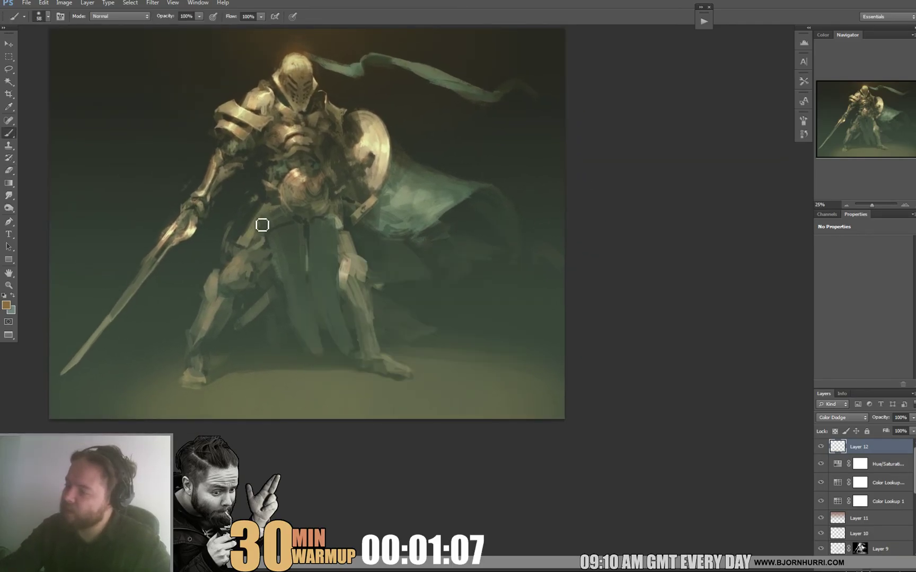
right_click(276, 239)
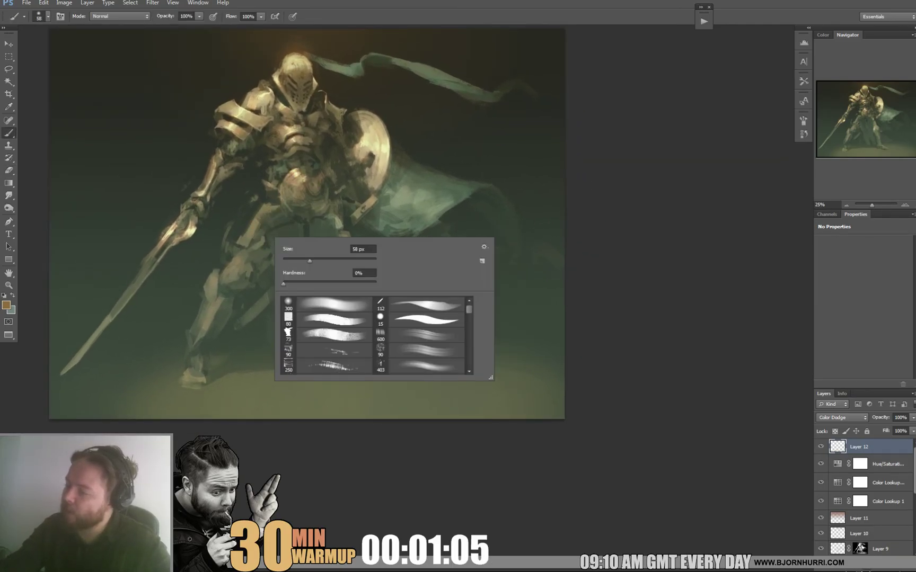
type("45")
key("Return")
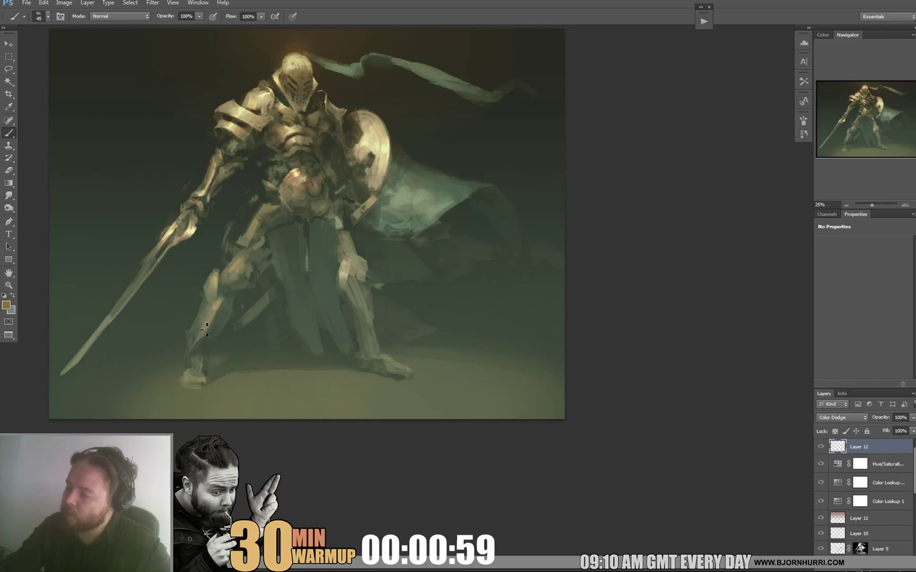
right_click(389, 276)
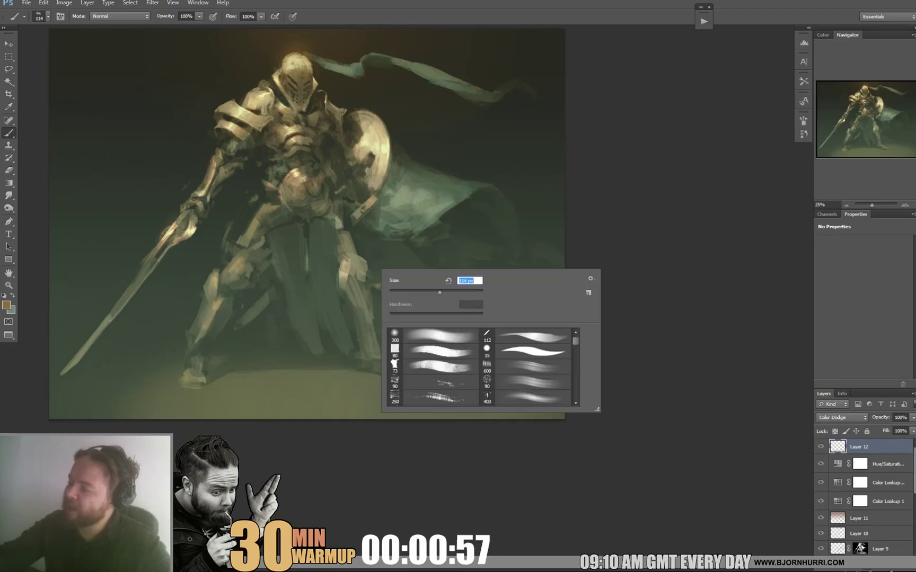
type("114")
key("Return")
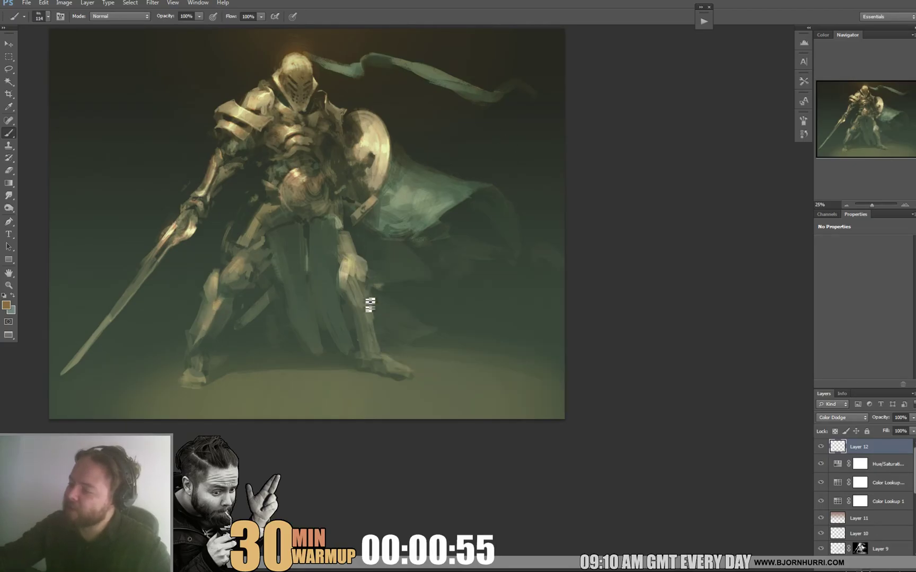
scroll(379, 345, "up", 2)
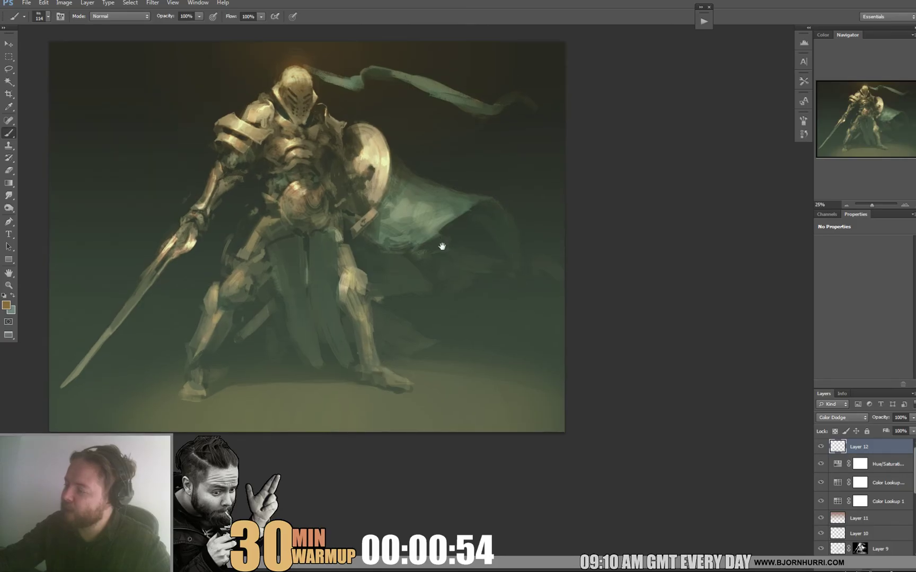
Step: Paint 36 px dodge highlights on the chest and belly plate, erasing overly strong ones
right_click(350, 280)
type("36")
key("Return")
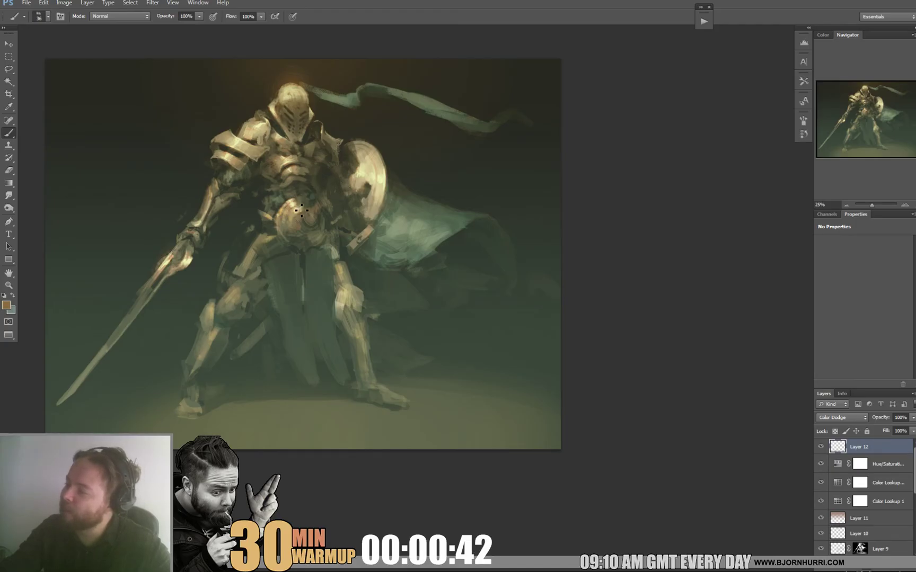
key("e")
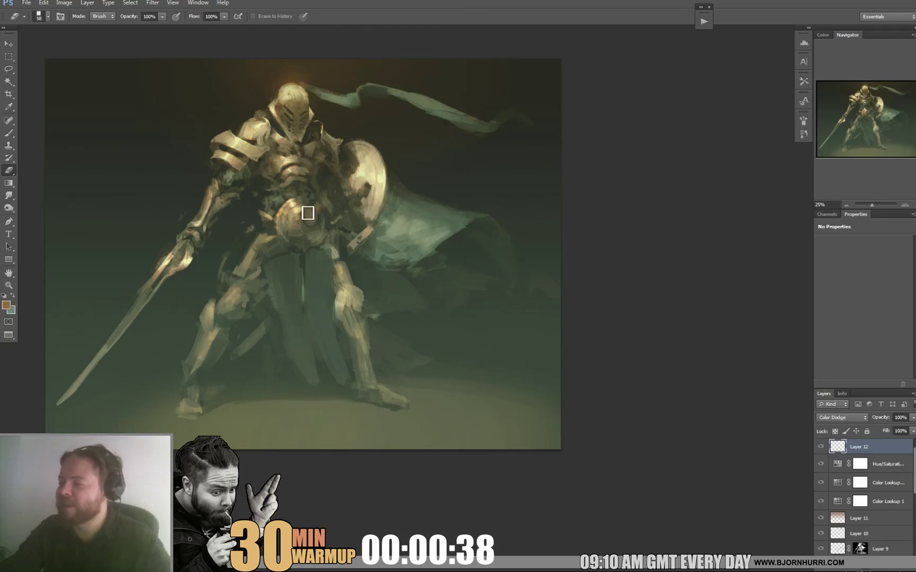
key("b")
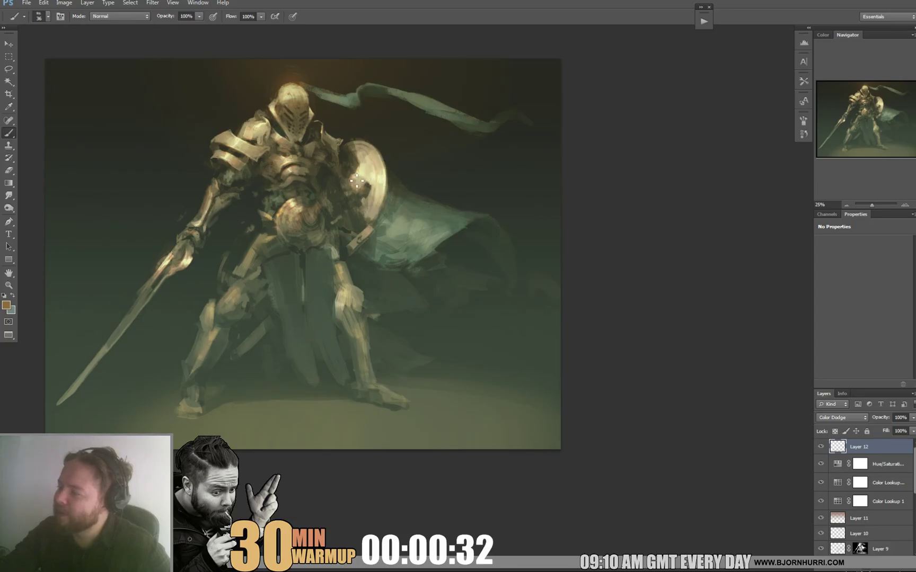
left_click_drag(418, 158, 414, 202)
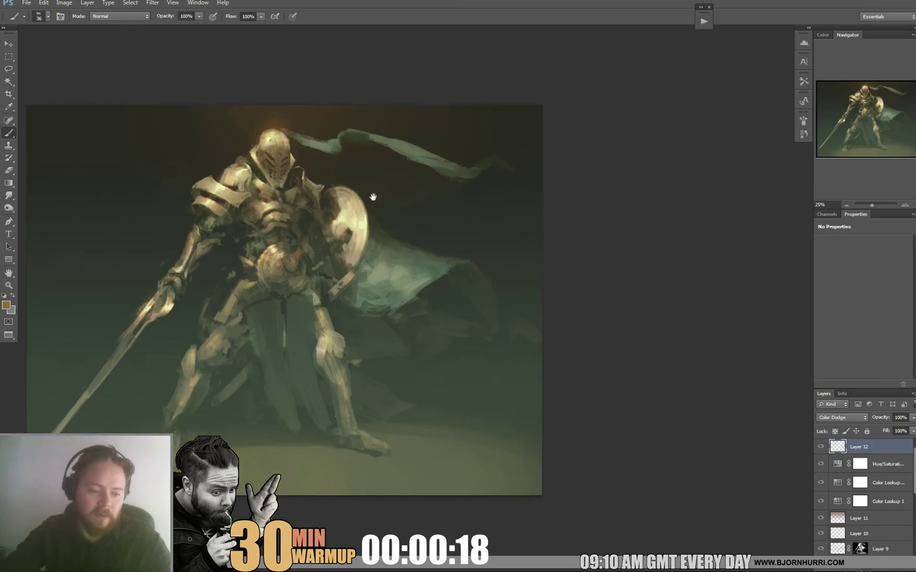
left_click_drag(530, 273, 516, 253)
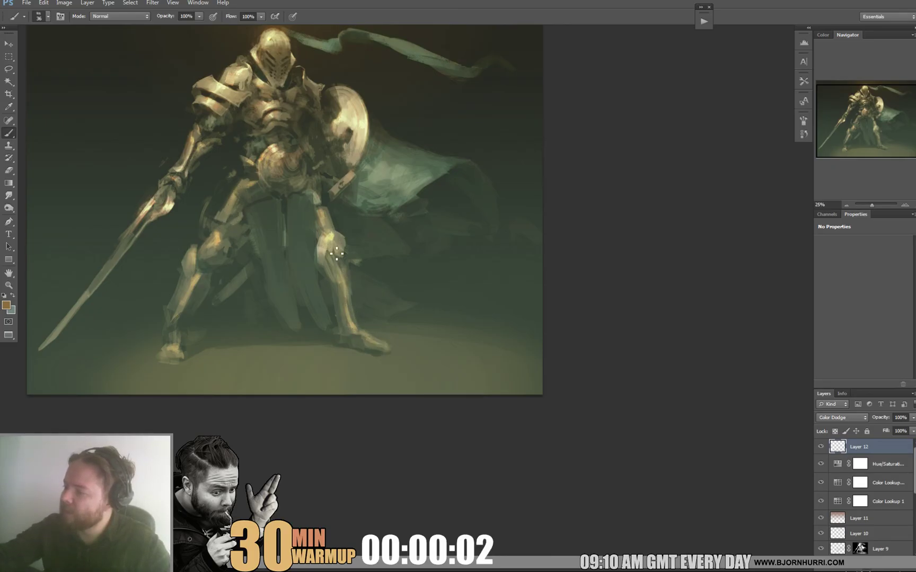
left_click_drag(336, 149, 350, 179)
right_click(313, 202)
Step: Paint gold belt tabs at 81, 53 and 36 px, trim with the eraser, then add Layer 13
double_click(371, 276)
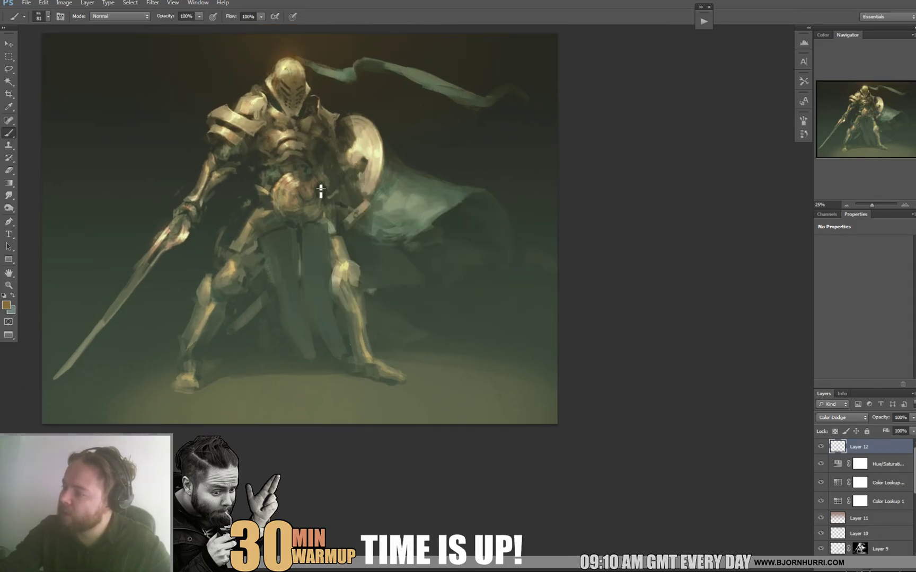
right_click(295, 236)
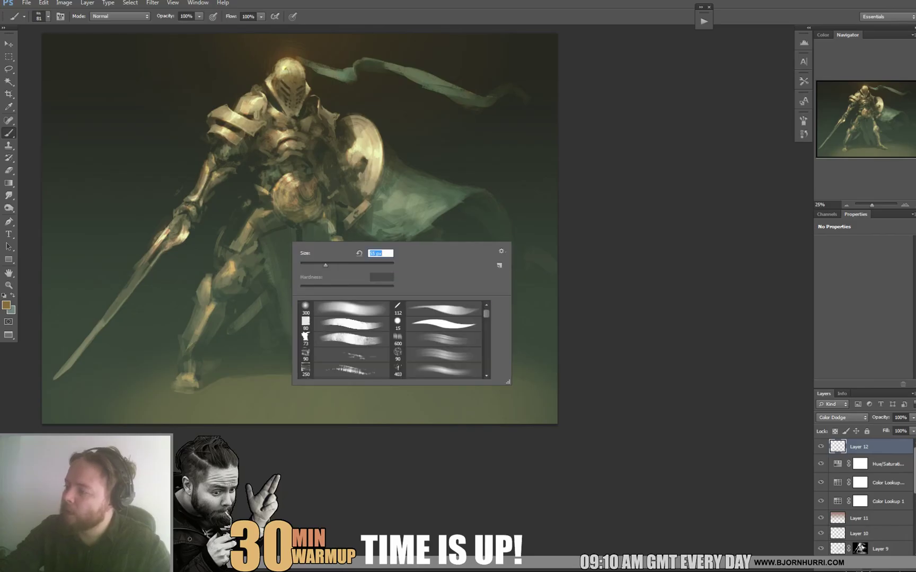
key("Return")
right_click(321, 236)
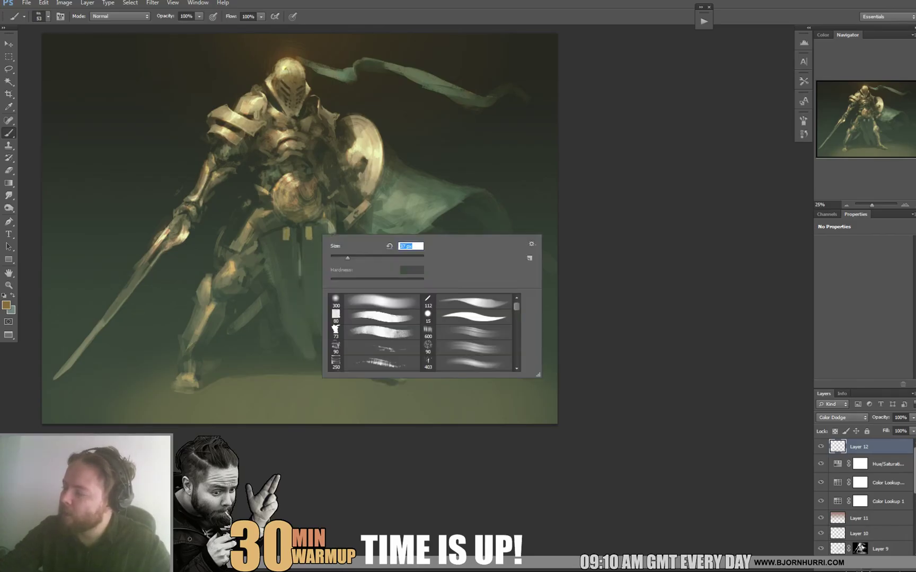
key("Return")
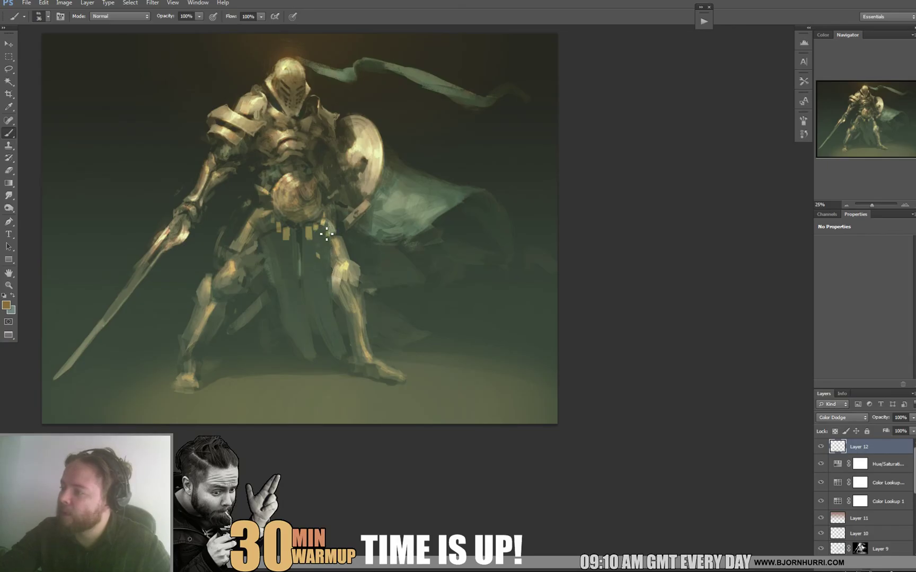
key("e")
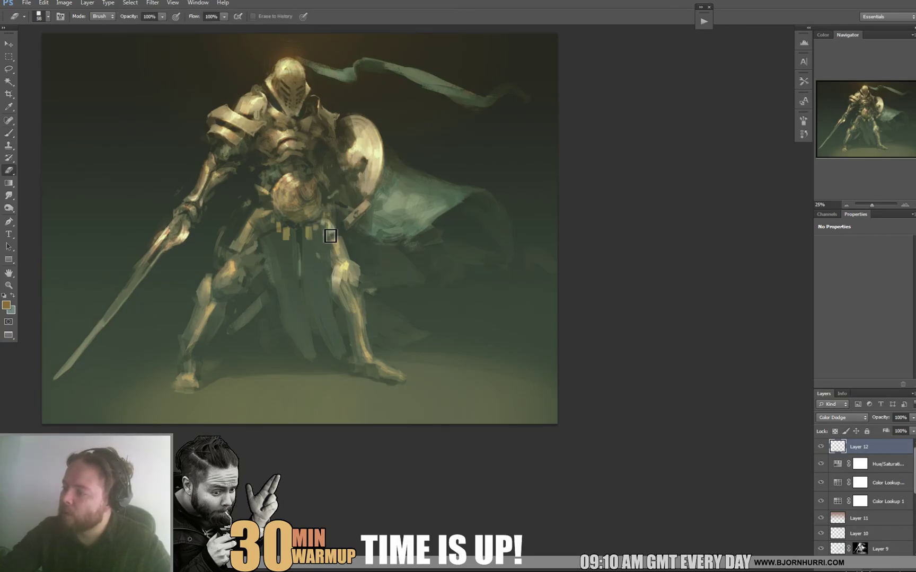
key("b")
key("ctrl+shift+alt+n")
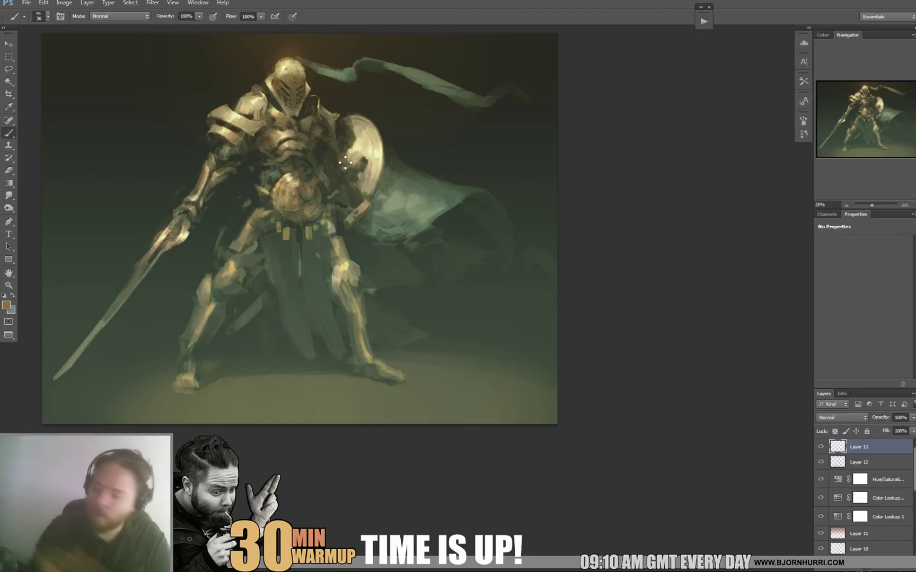
Step: Sample dark armour tones and paint detail strokes on Layer 13 at 64 and 82 px
right_click(351, 173)
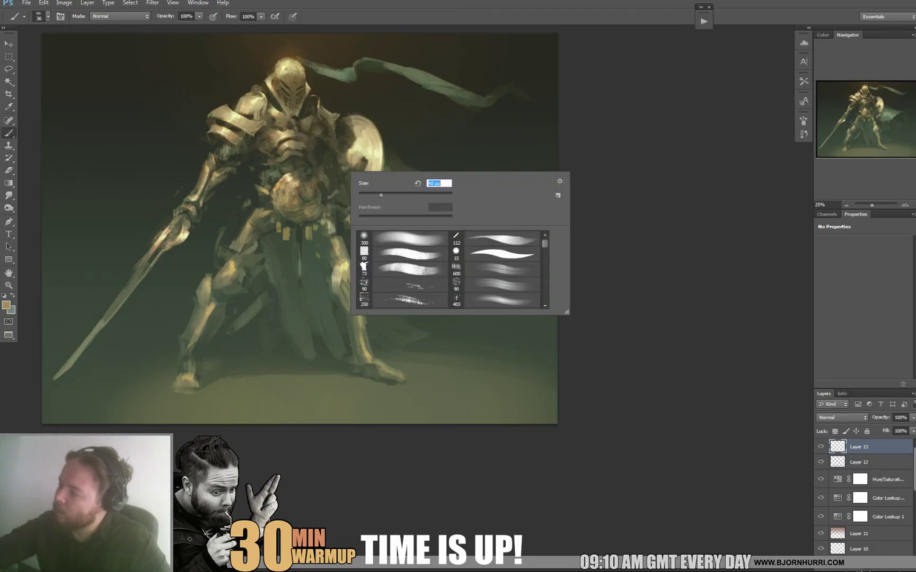
type("64")
key("Return")
right_click(333, 242)
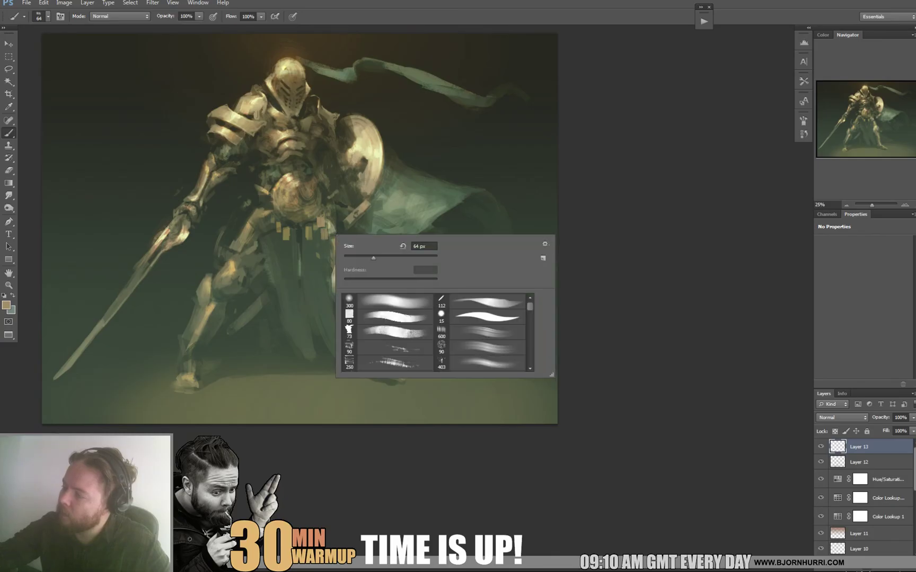
key("Return")
left_click(315, 157, "alt")
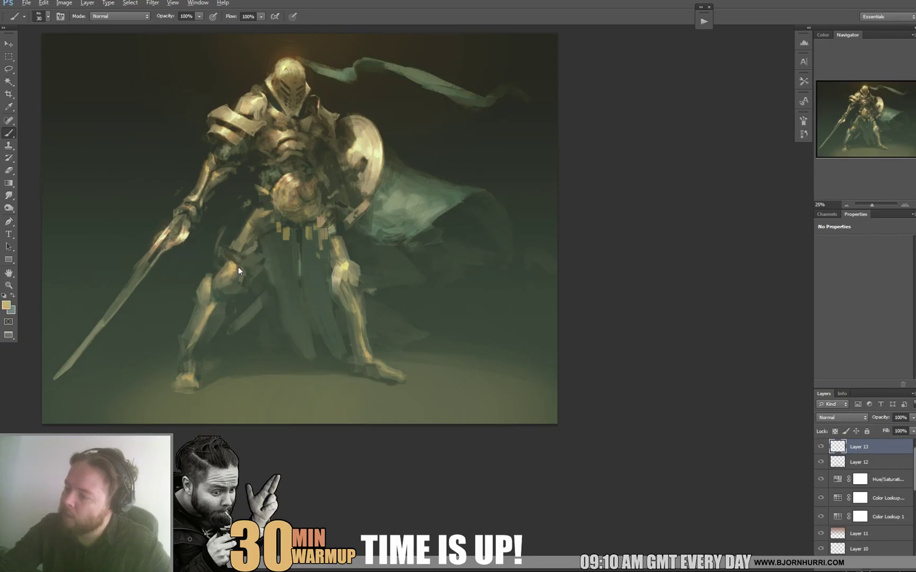
left_click_drag(554, 171, 571, 159)
left_click(286, 225, "alt")
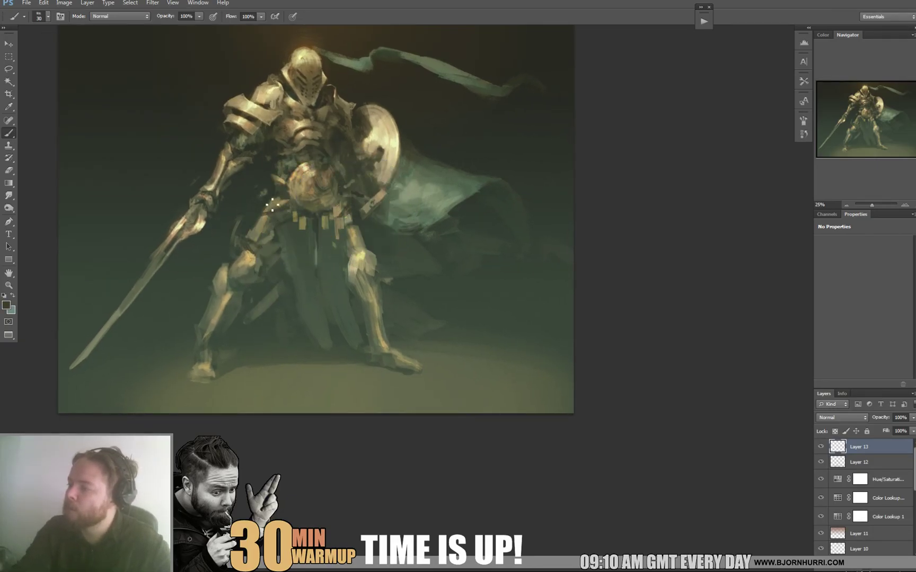
scroll(537, 255, "up", 5)
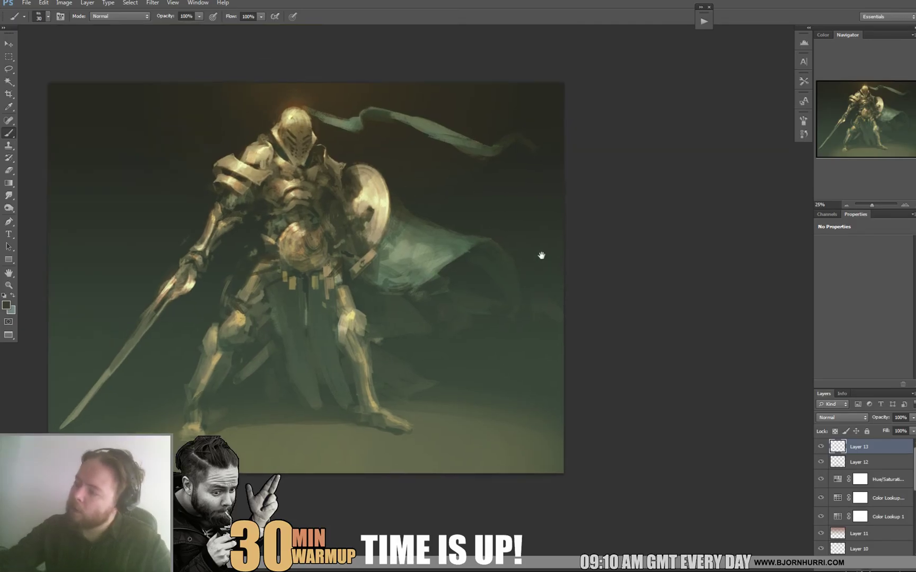
right_click(428, 200)
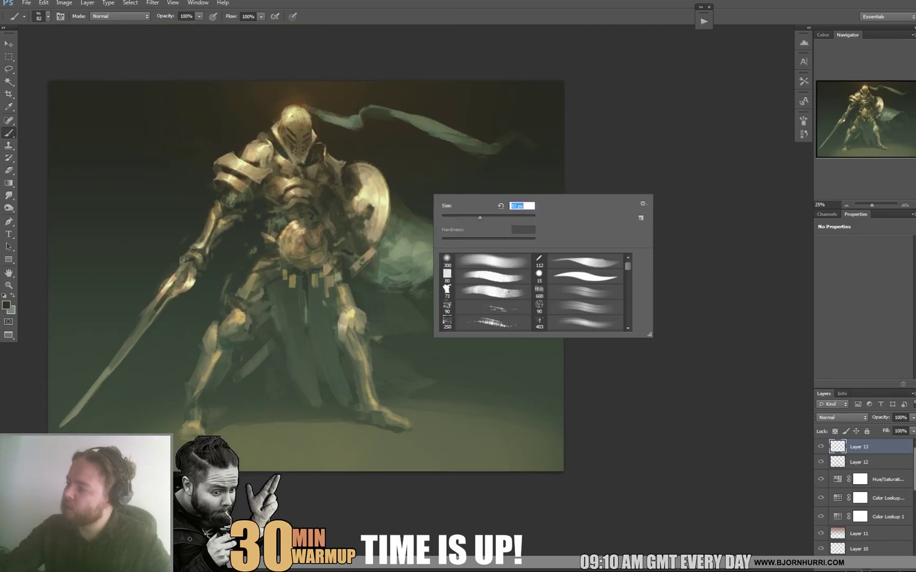
key("Return")
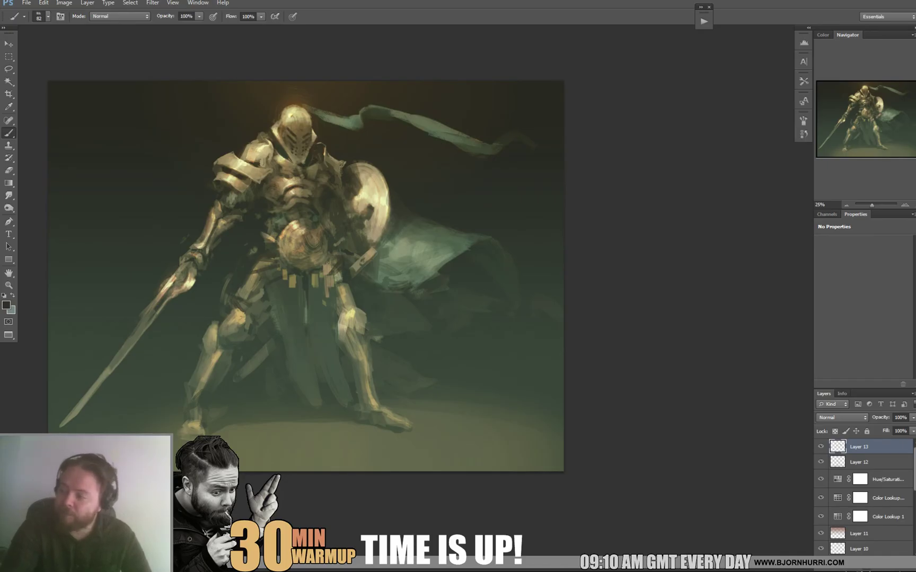
Step: With a 33 px brush, sample tan, peach and dark armour tones to detail belly plate and shield
left_click(362, 208, "alt")
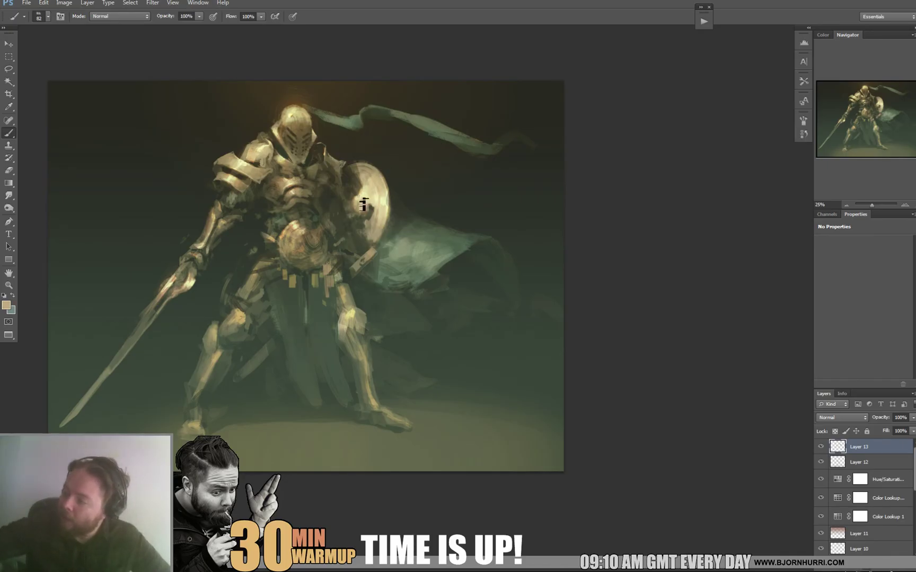
right_click(304, 236)
double_click(348, 301)
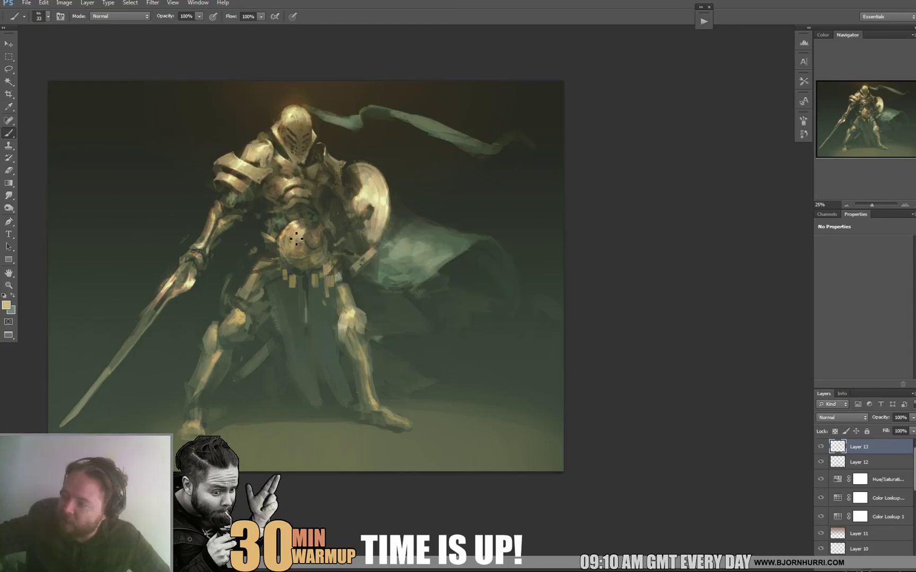
left_click(286, 244, "alt")
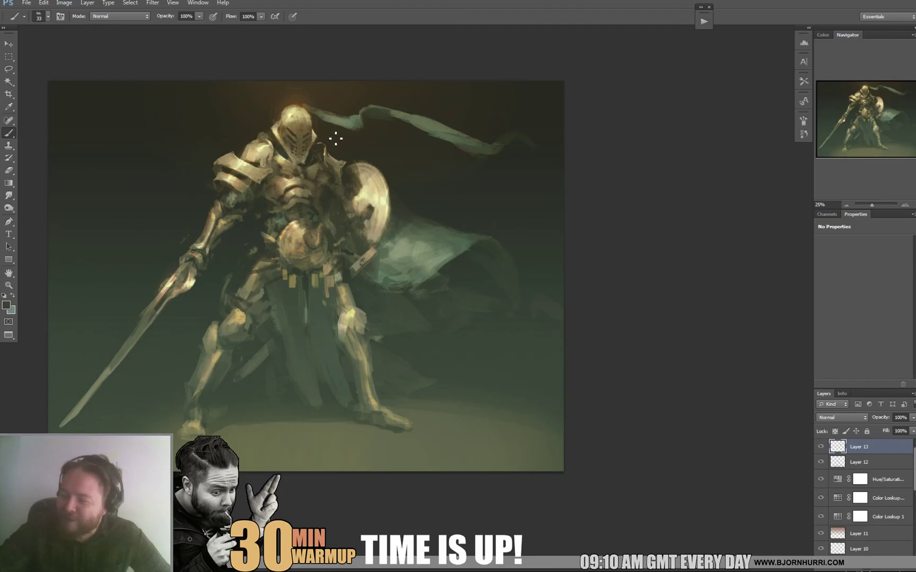
left_click(303, 225, "alt")
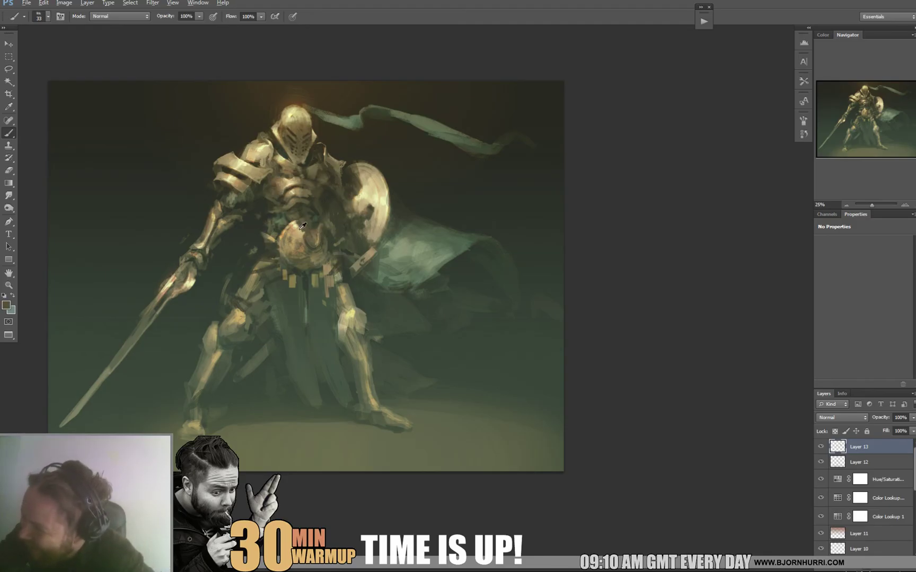
left_click(295, 228, "alt")
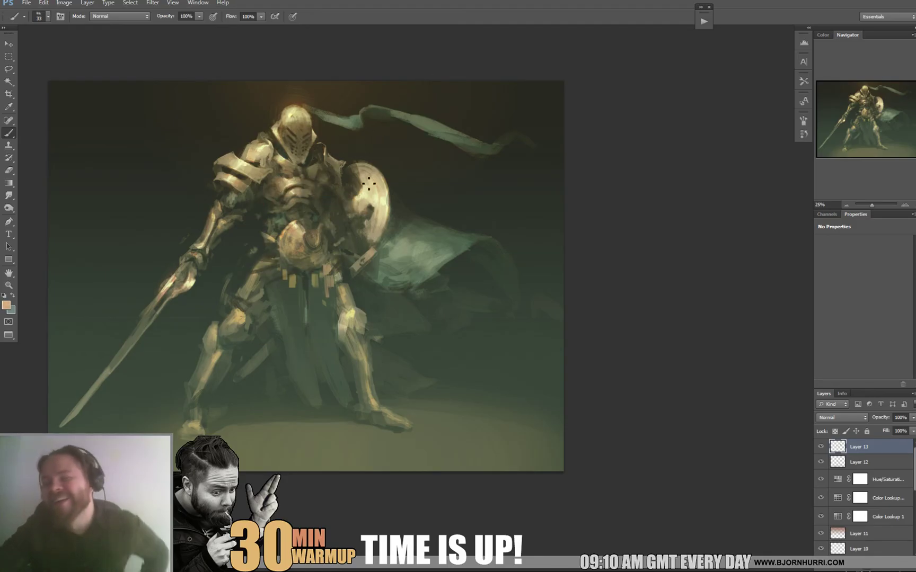
left_click(318, 228, "alt")
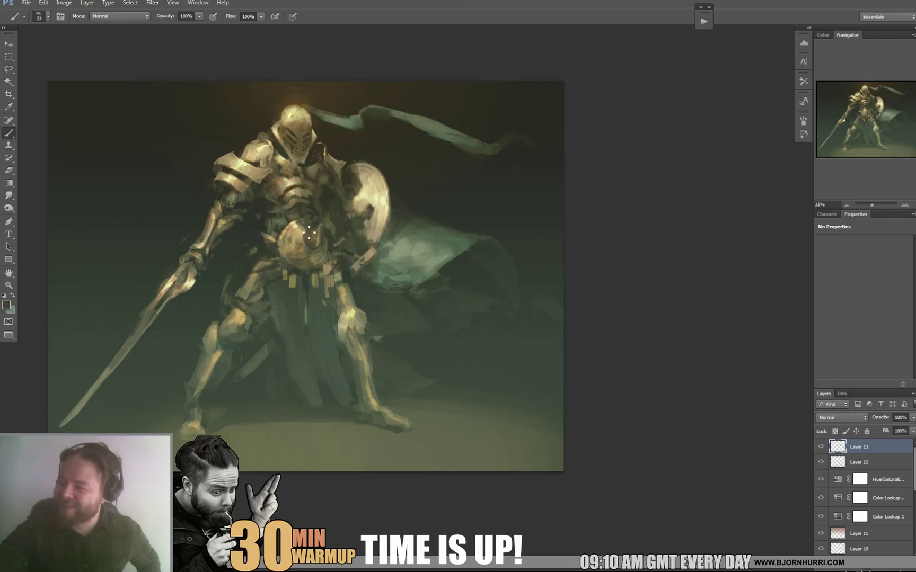
left_click(315, 221, "alt")
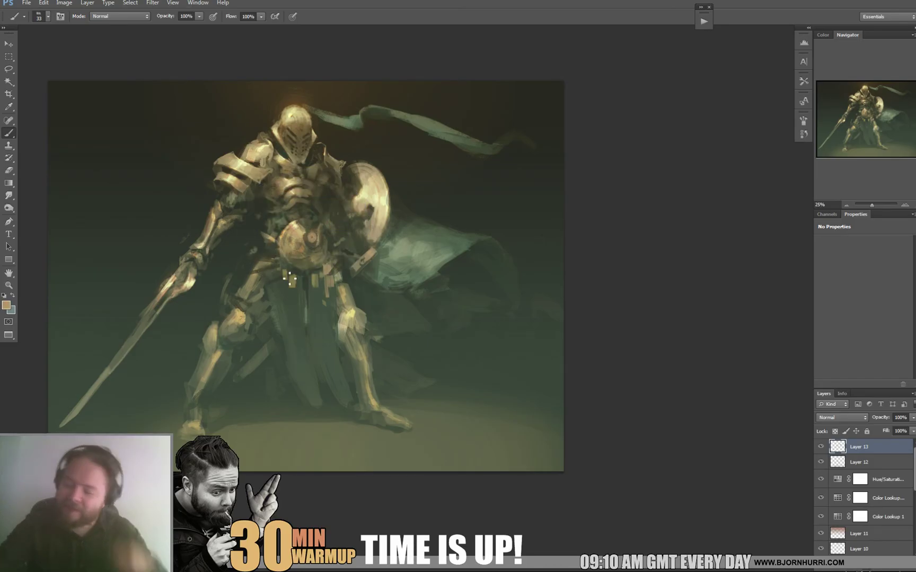